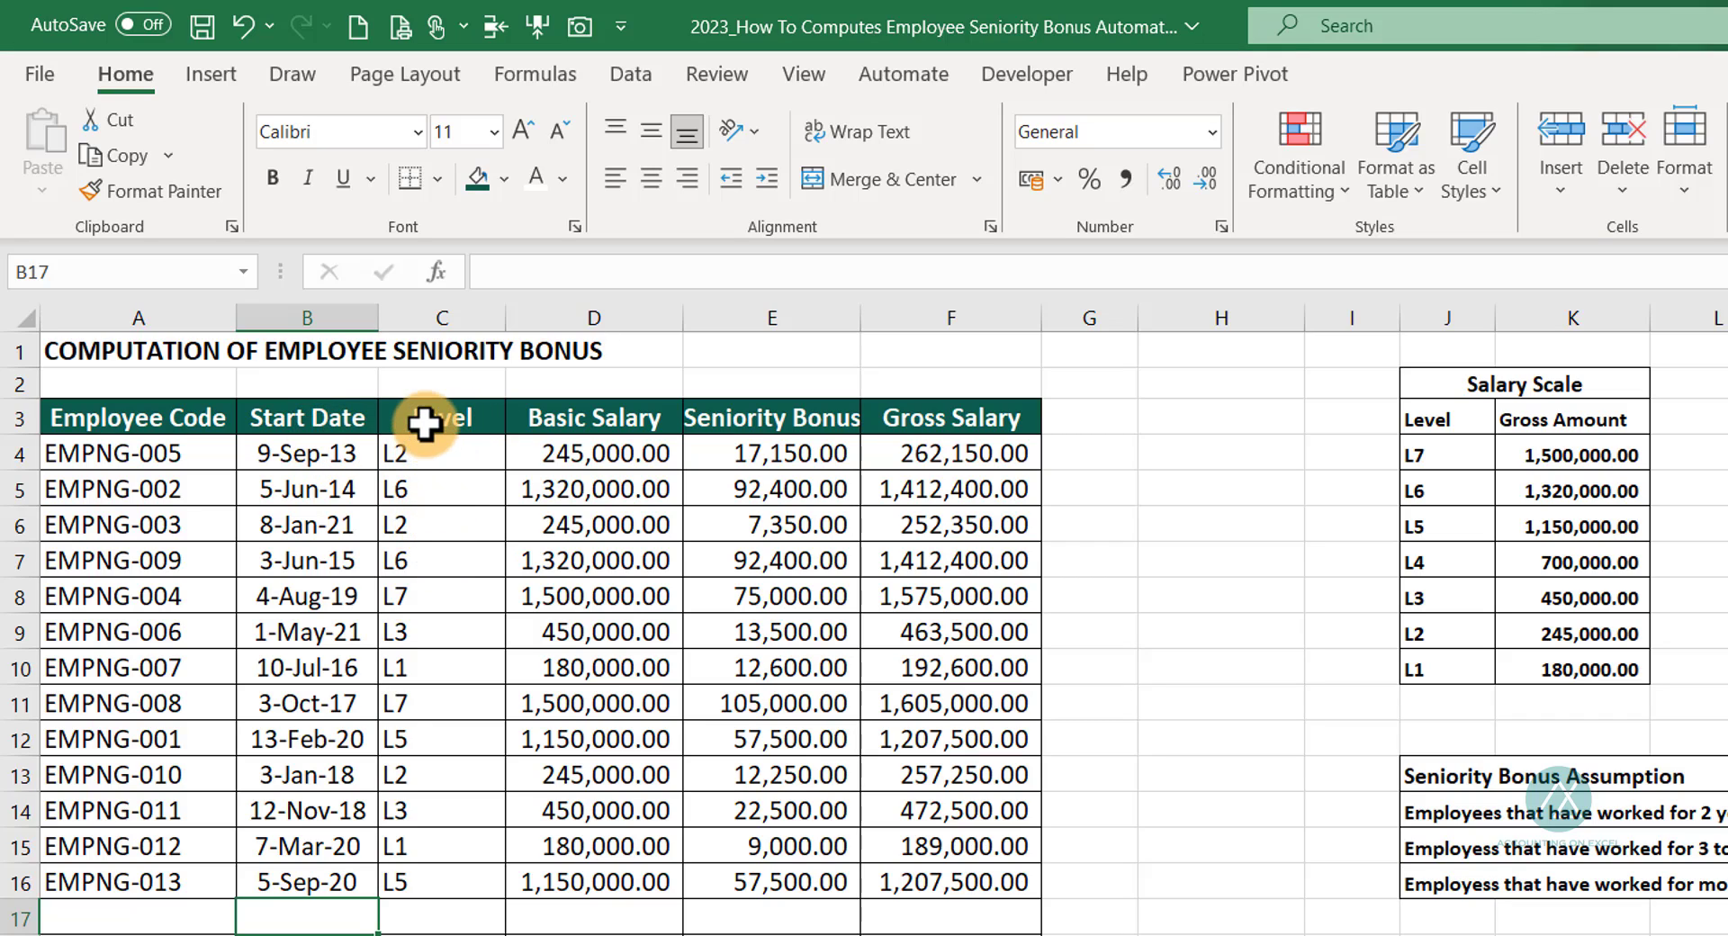
Examine the Level cells, the Salary Scale levels, and the Basic Salary and Seniority Bonus formulas in row 4
left_click(440, 444)
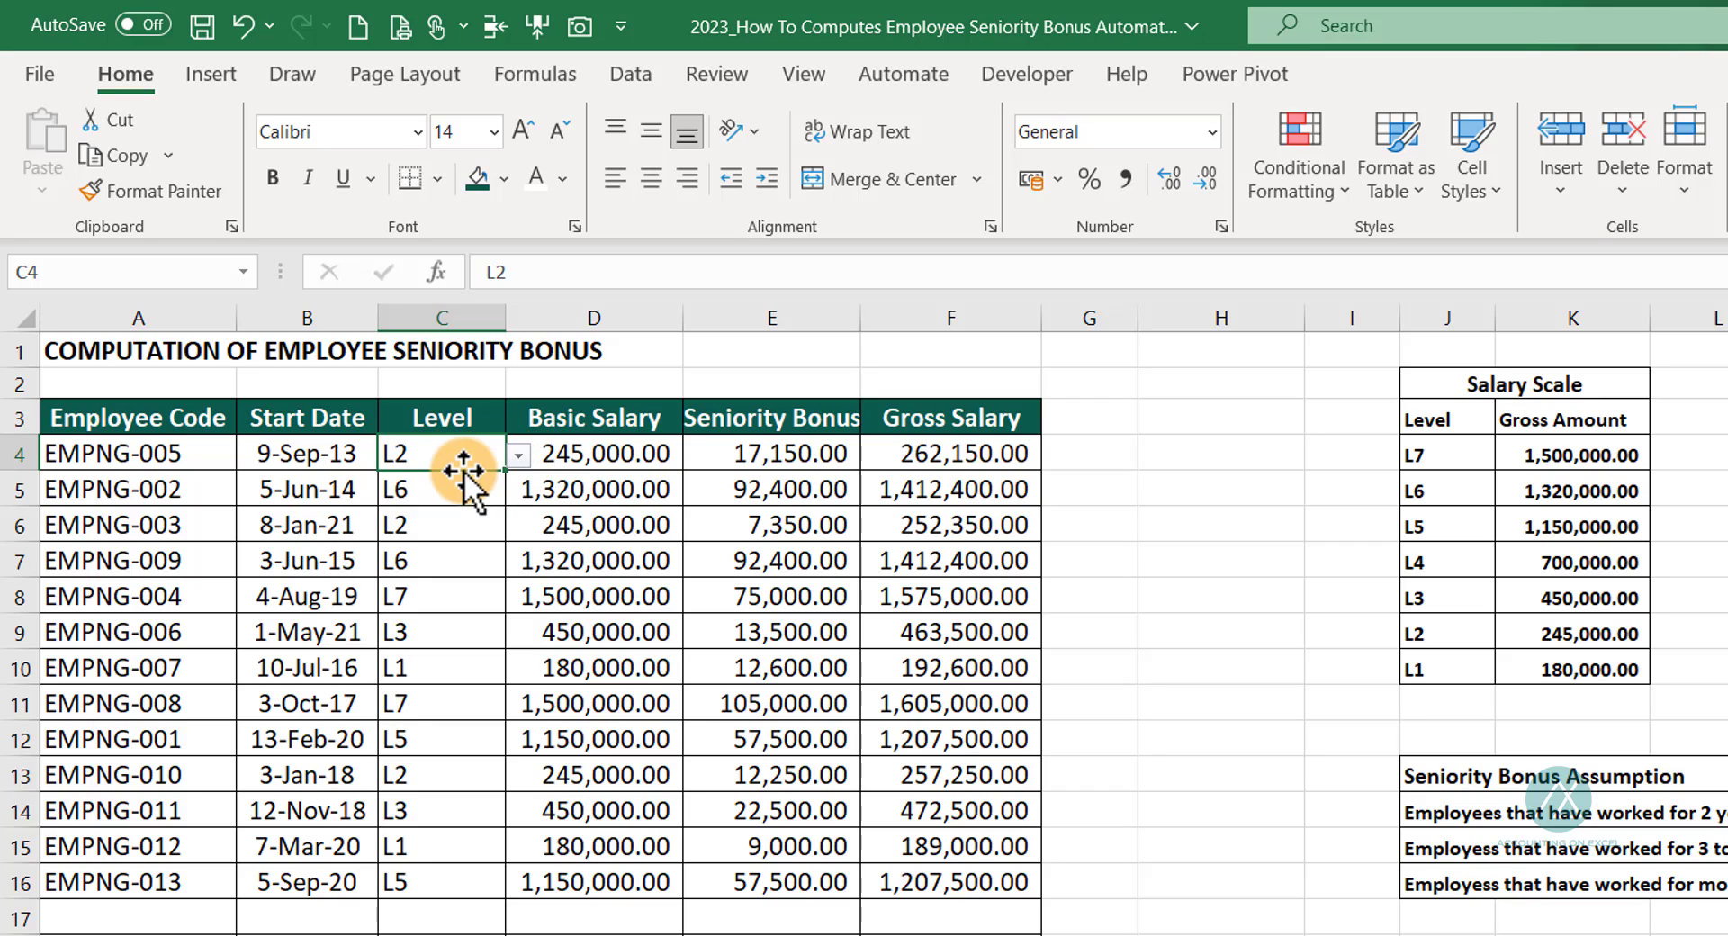
left_click_drag(450, 455, 425, 847)
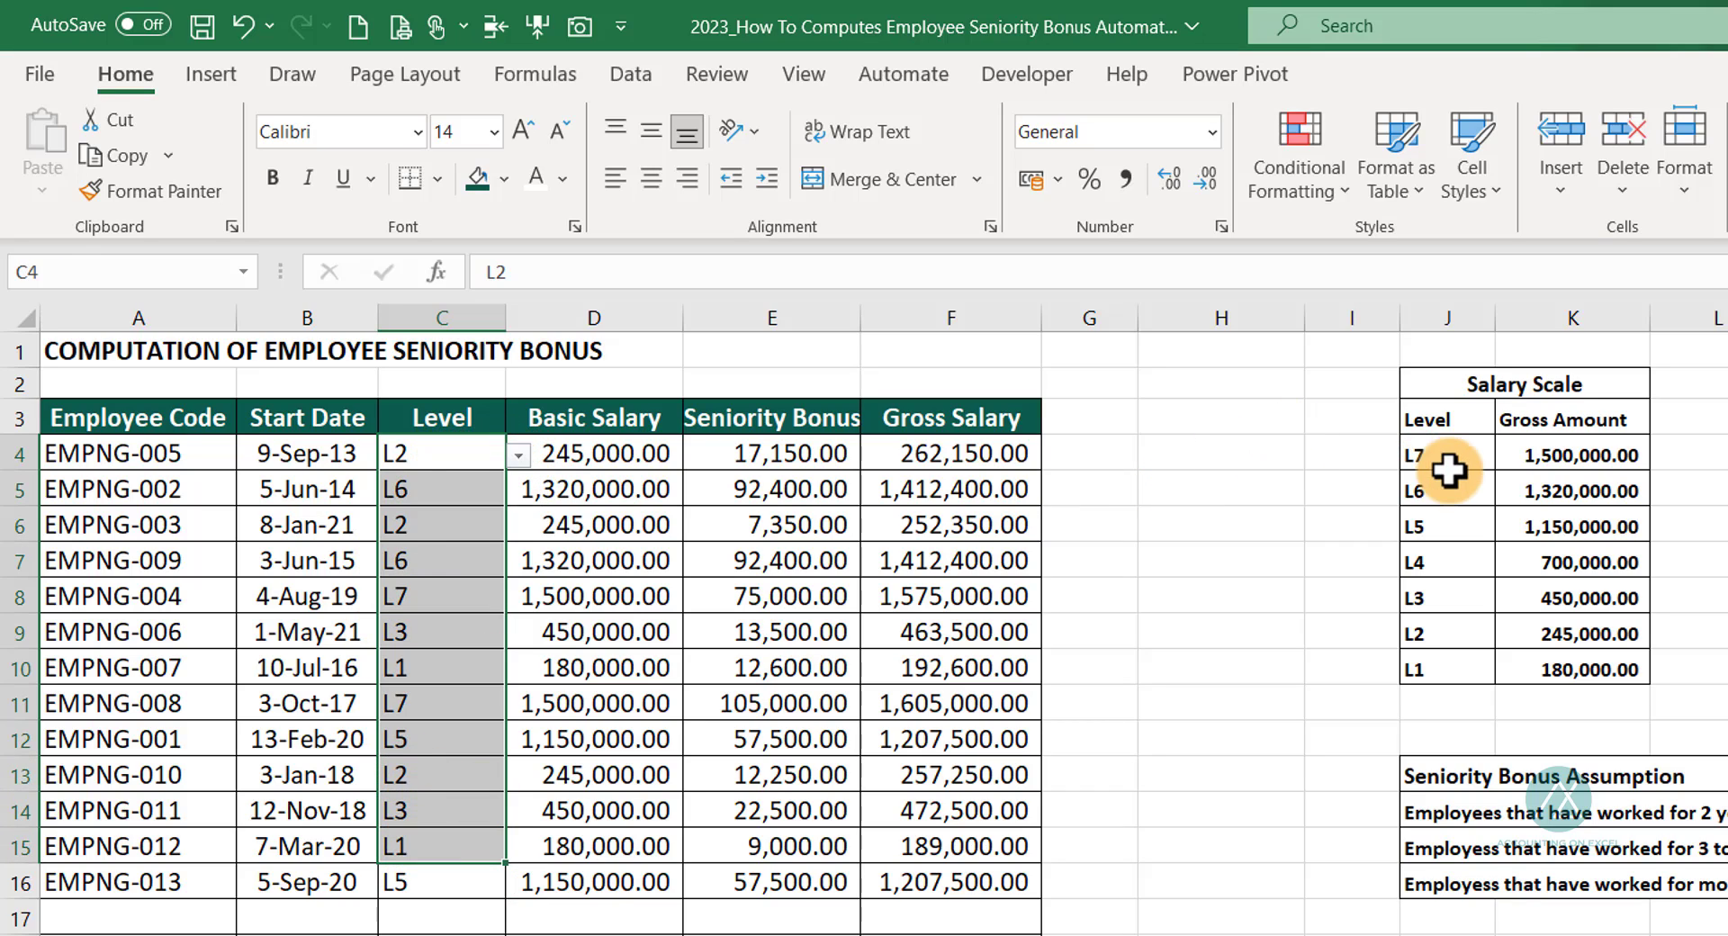
left_click_drag(1444, 450, 1430, 682)
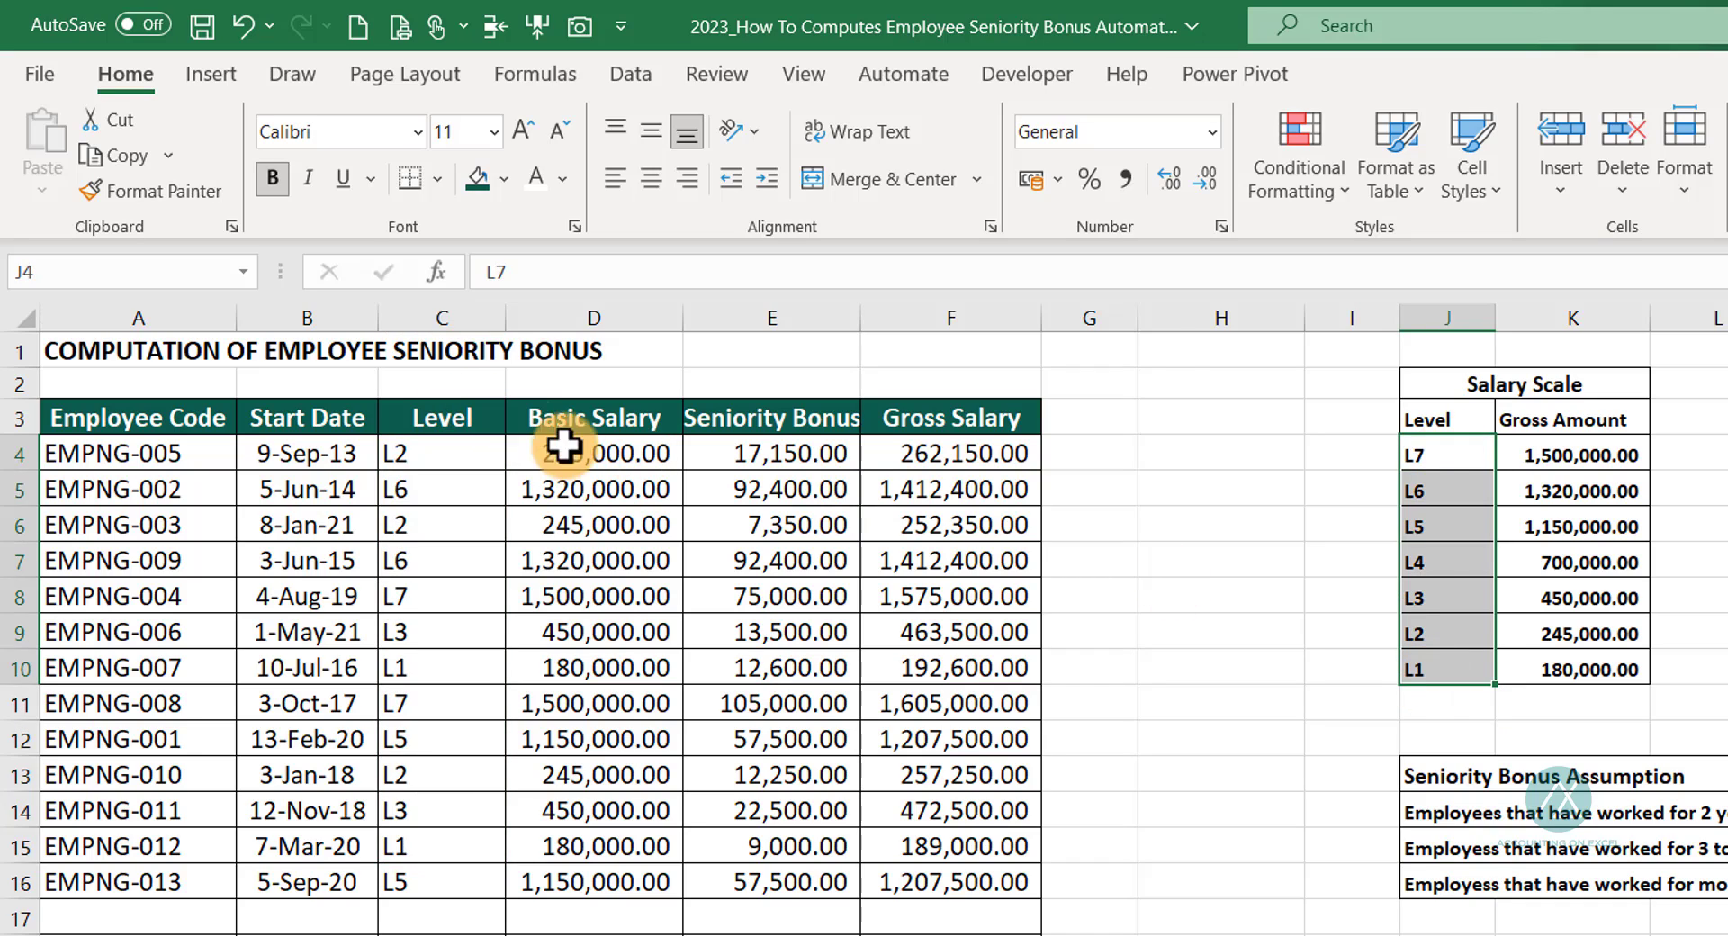
left_click(599, 451)
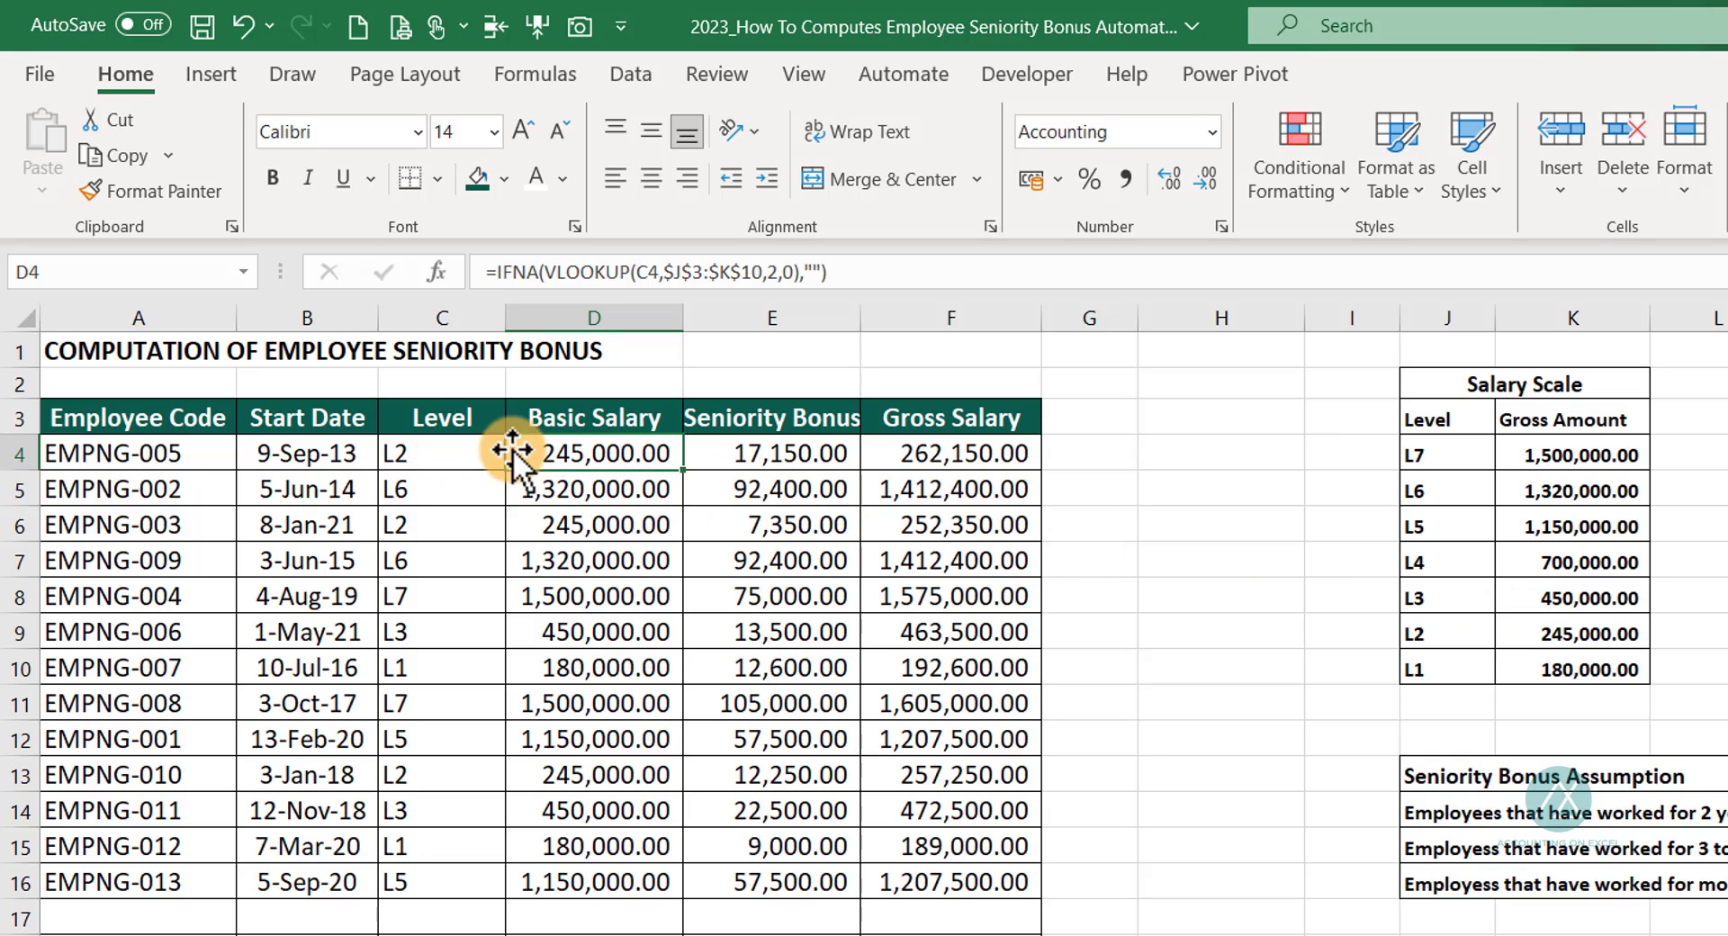
left_click(795, 457)
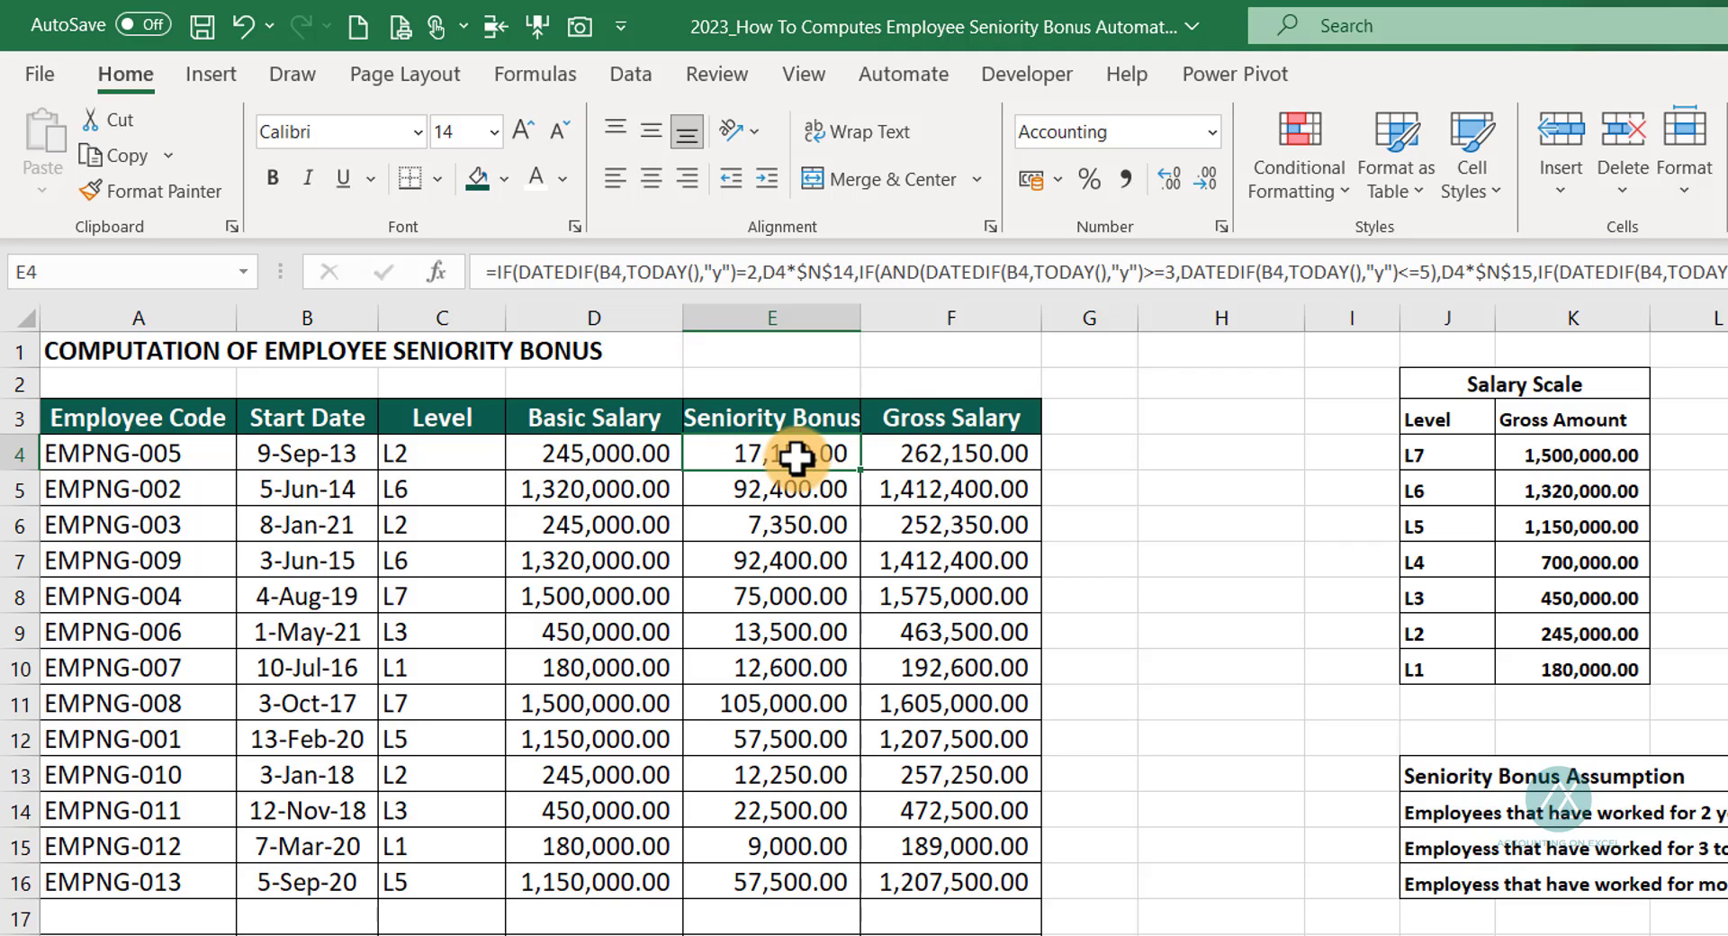
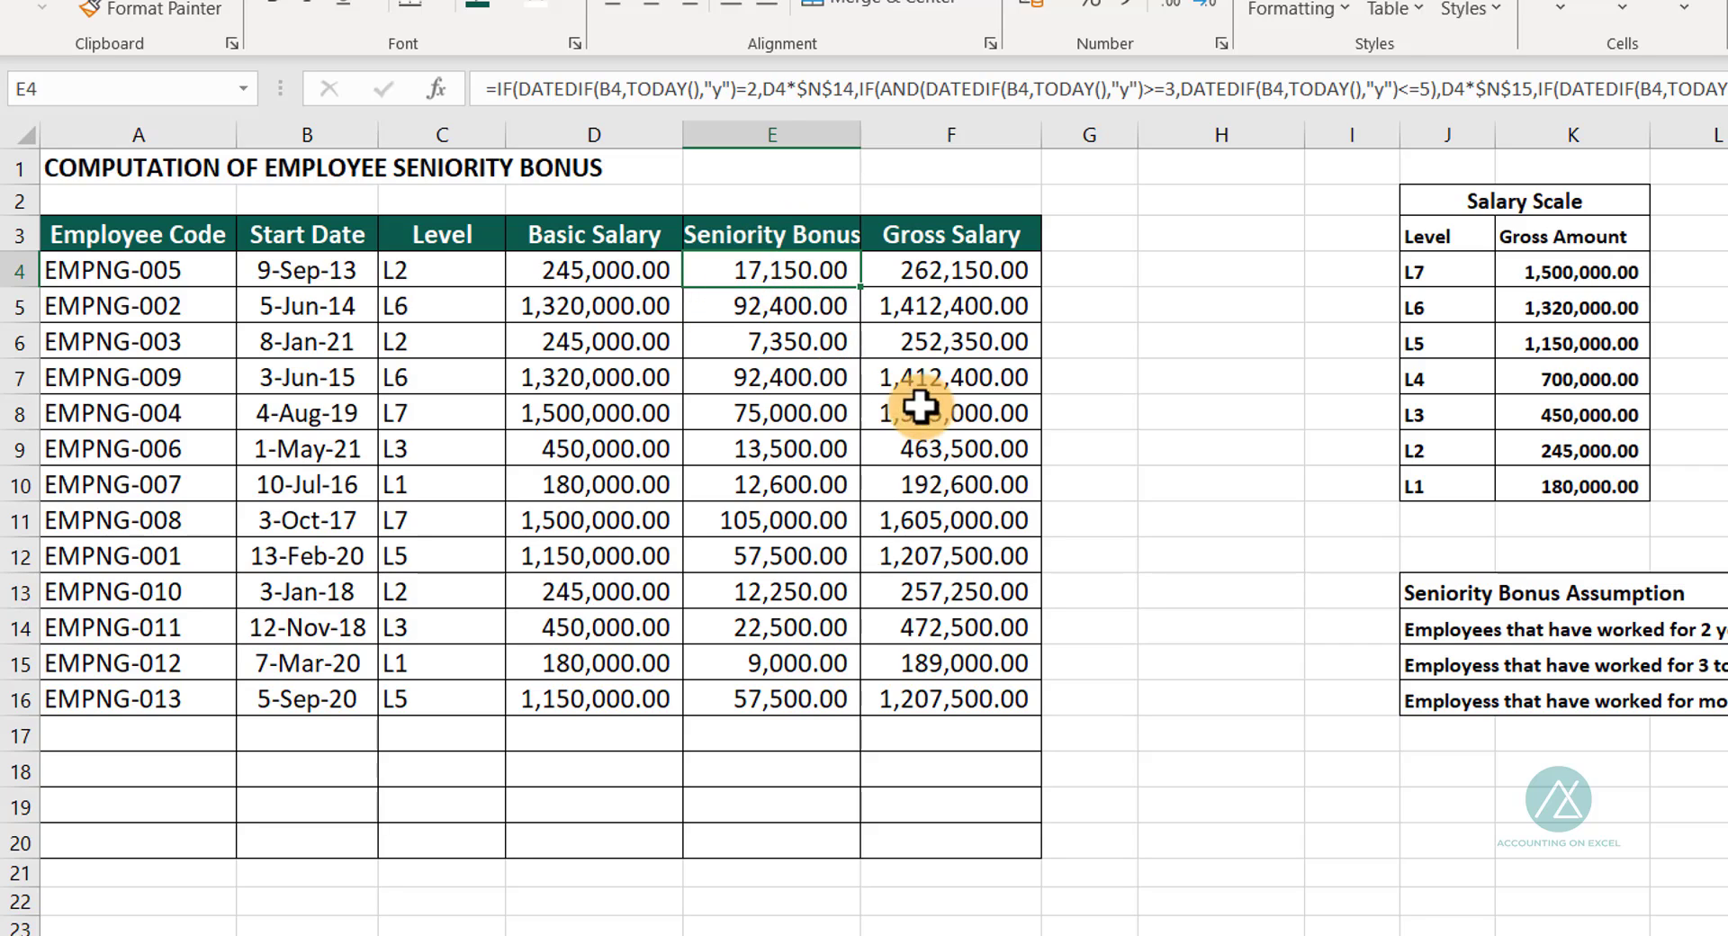
Copy the last employee record in A16:F16 into row 17 and check its Seniority Bonus and Gross Salary cells
left_click(153, 699)
left_click_drag(213, 700, 978, 702)
key("ctrl+c")
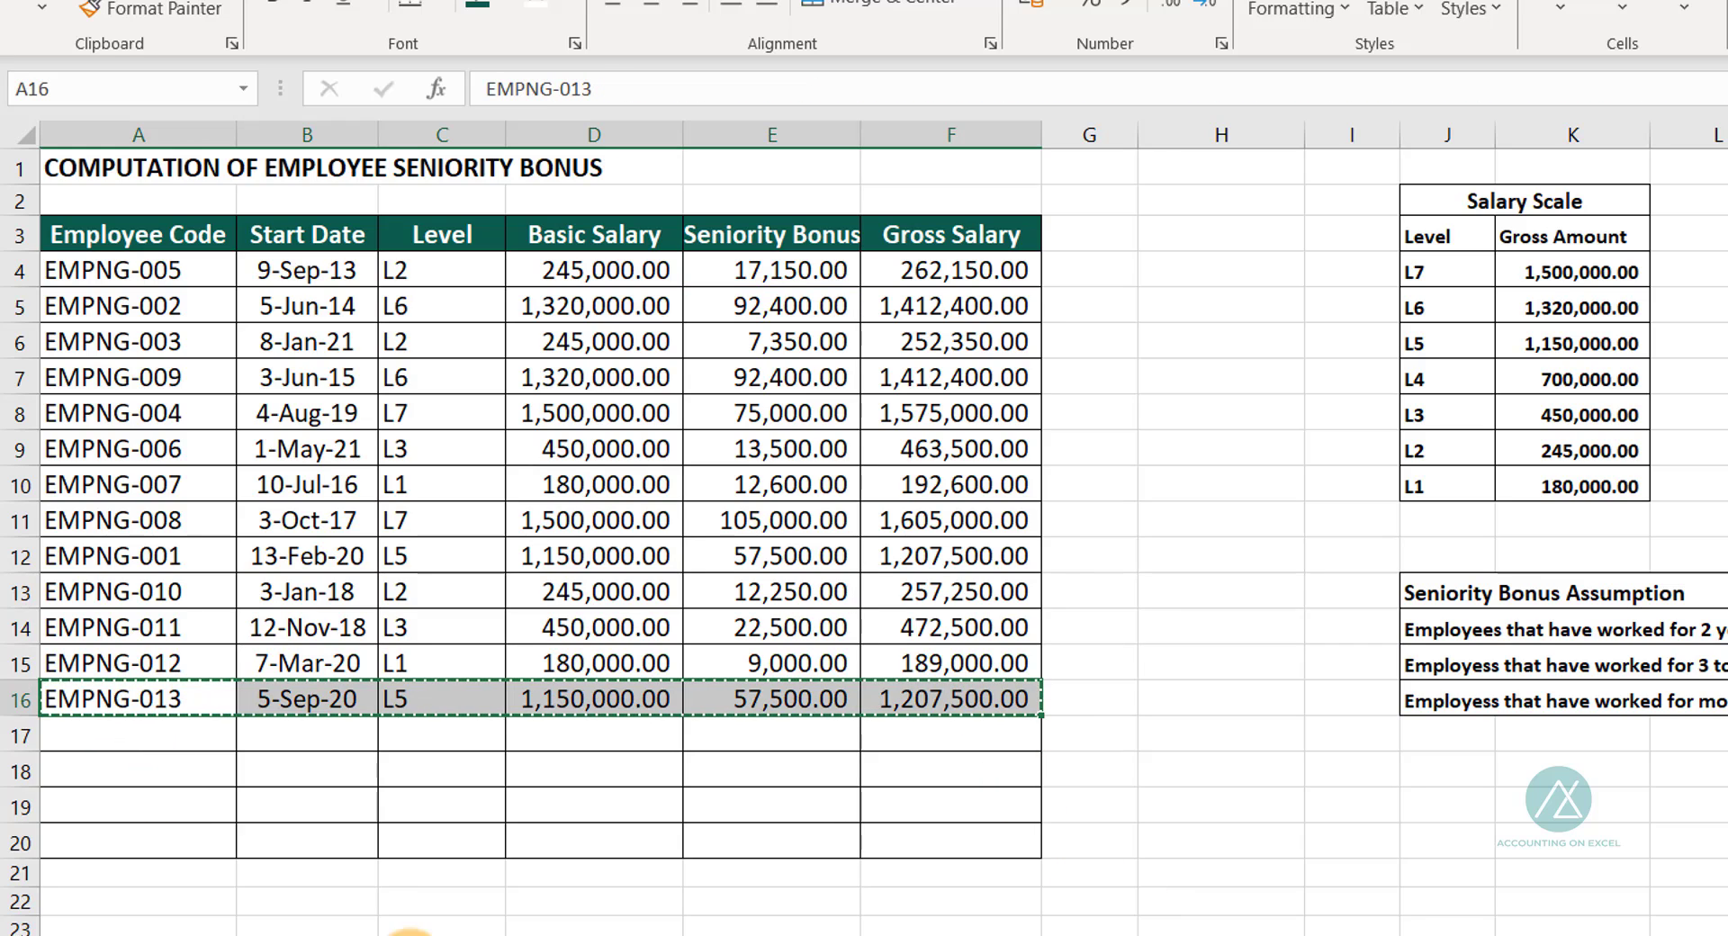
left_click(154, 733)
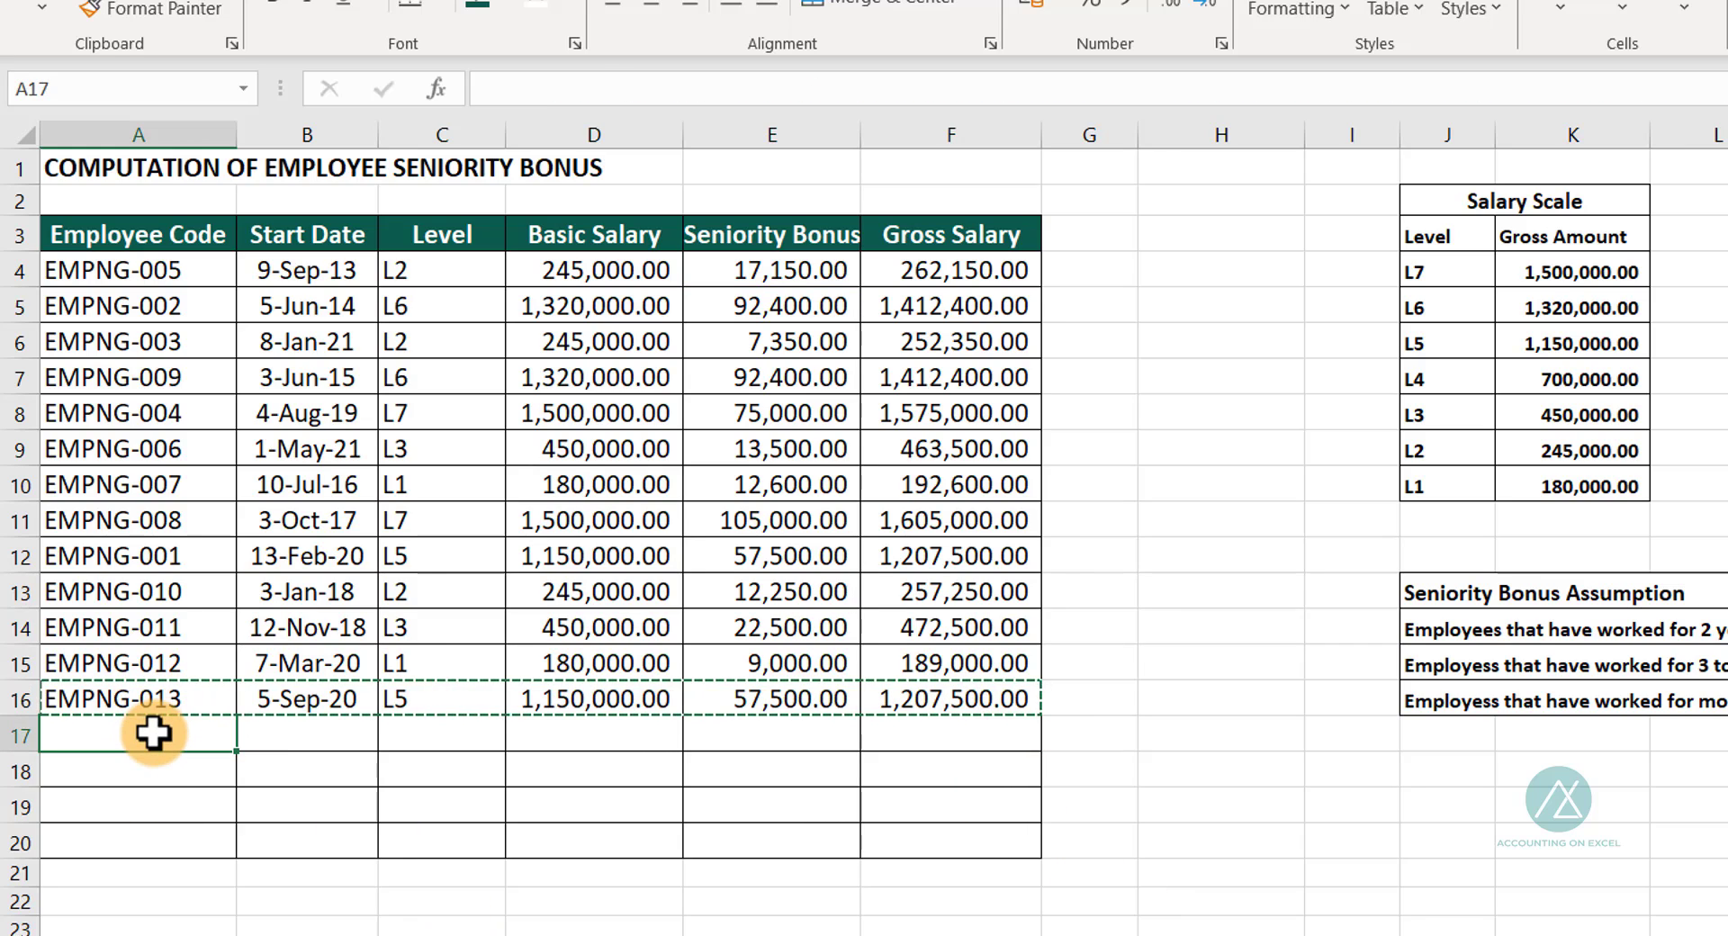
key("ctrl+v")
key("Escape")
left_click(772, 733)
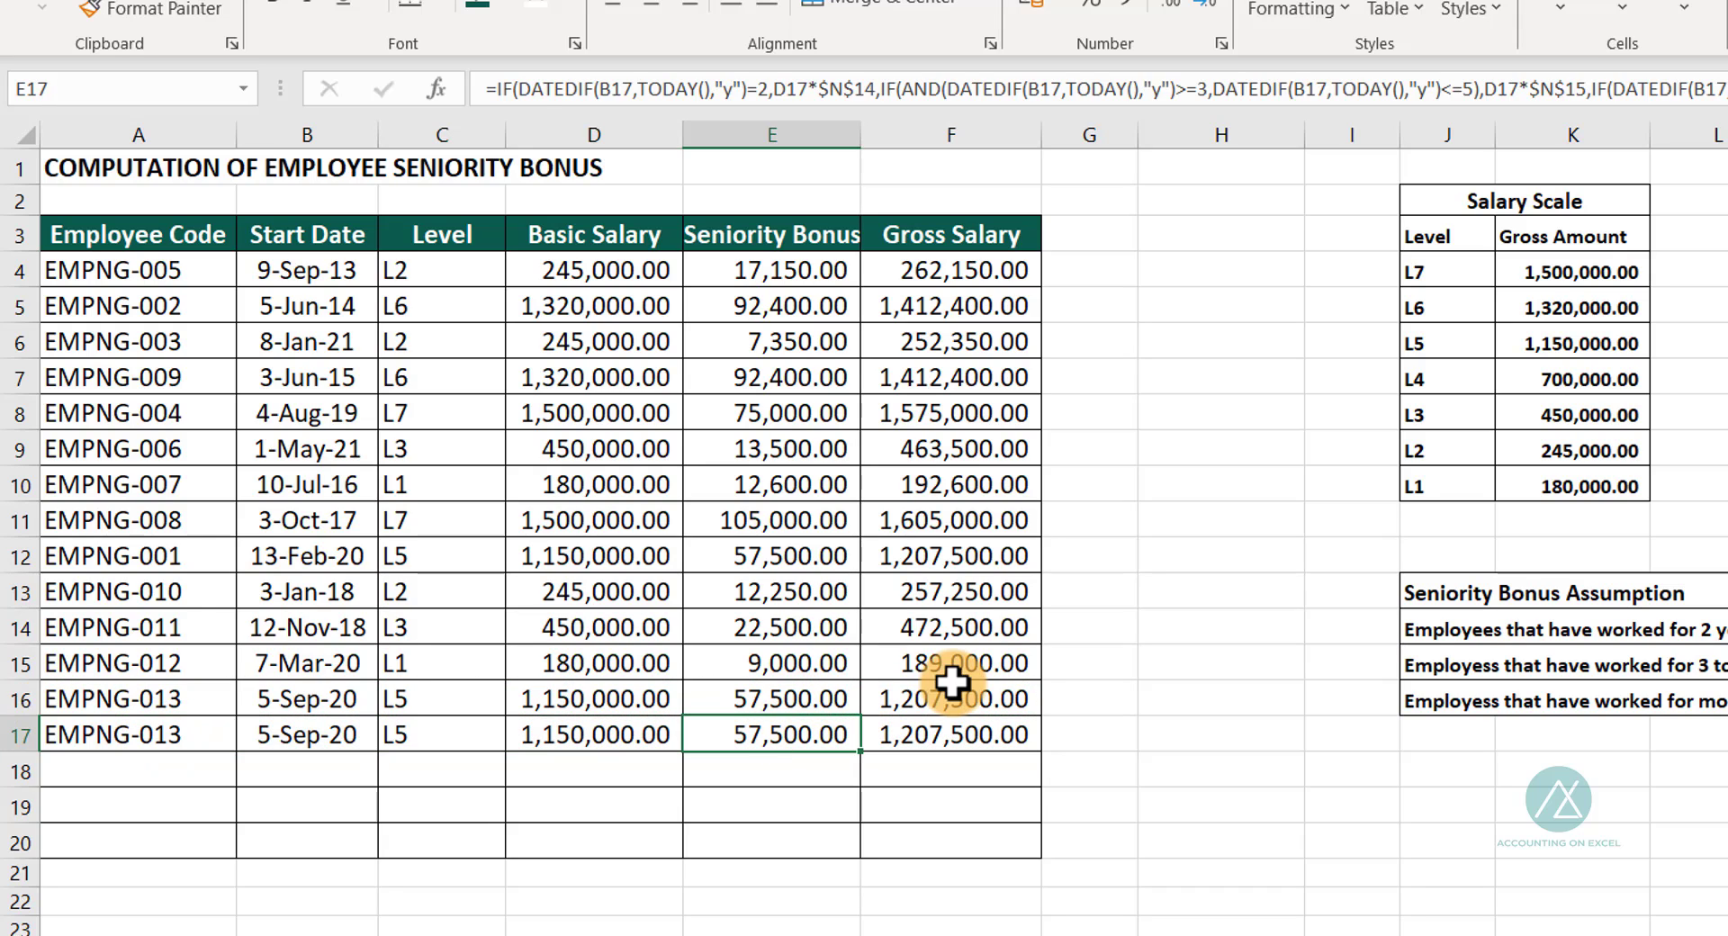
left_click(945, 700)
left_click(934, 733)
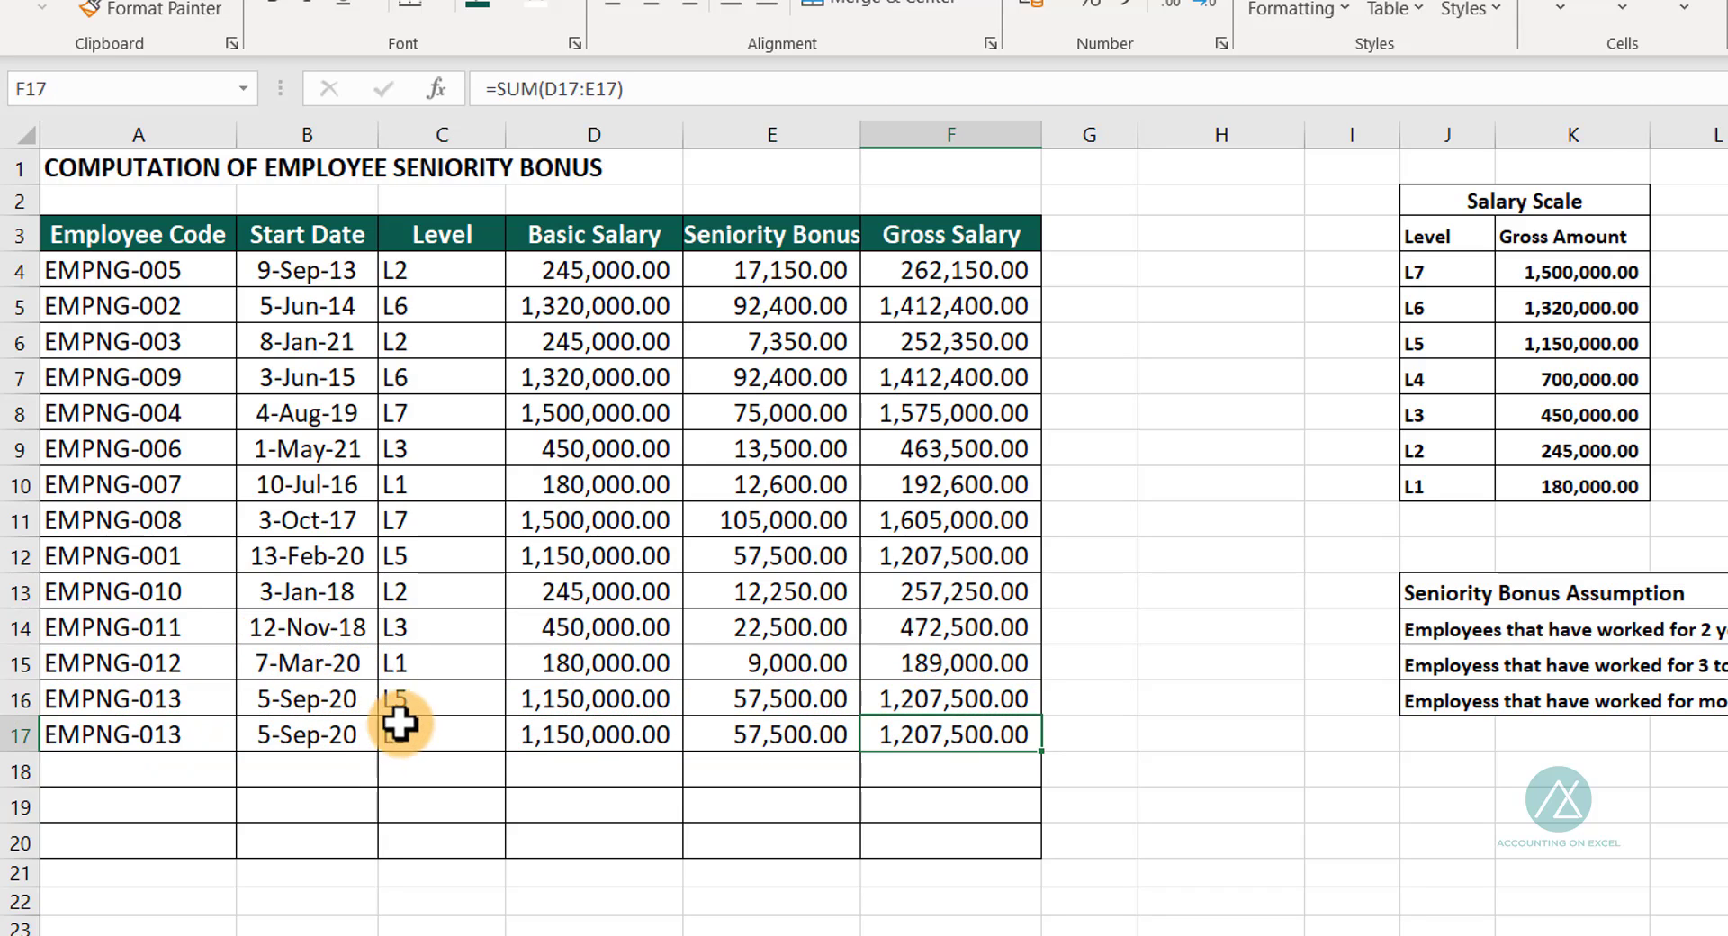
Increase the employee code number in A17 by one and set the start date in B17 to 05/03/2021
left_click(178, 738)
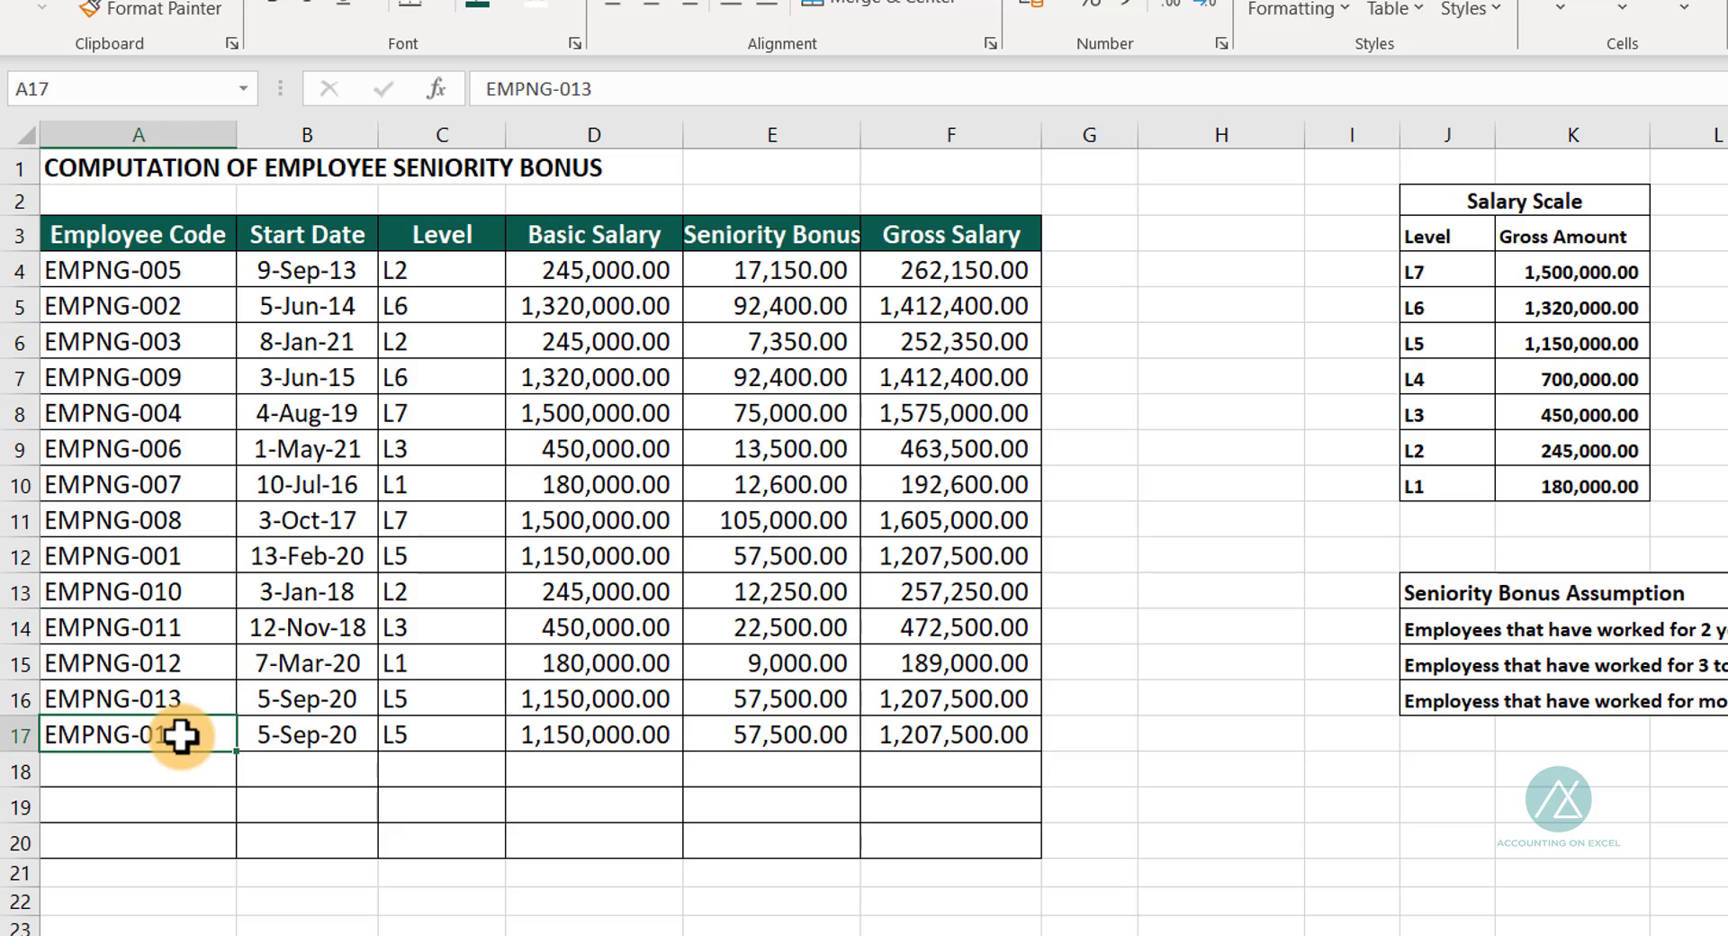
key("F2")
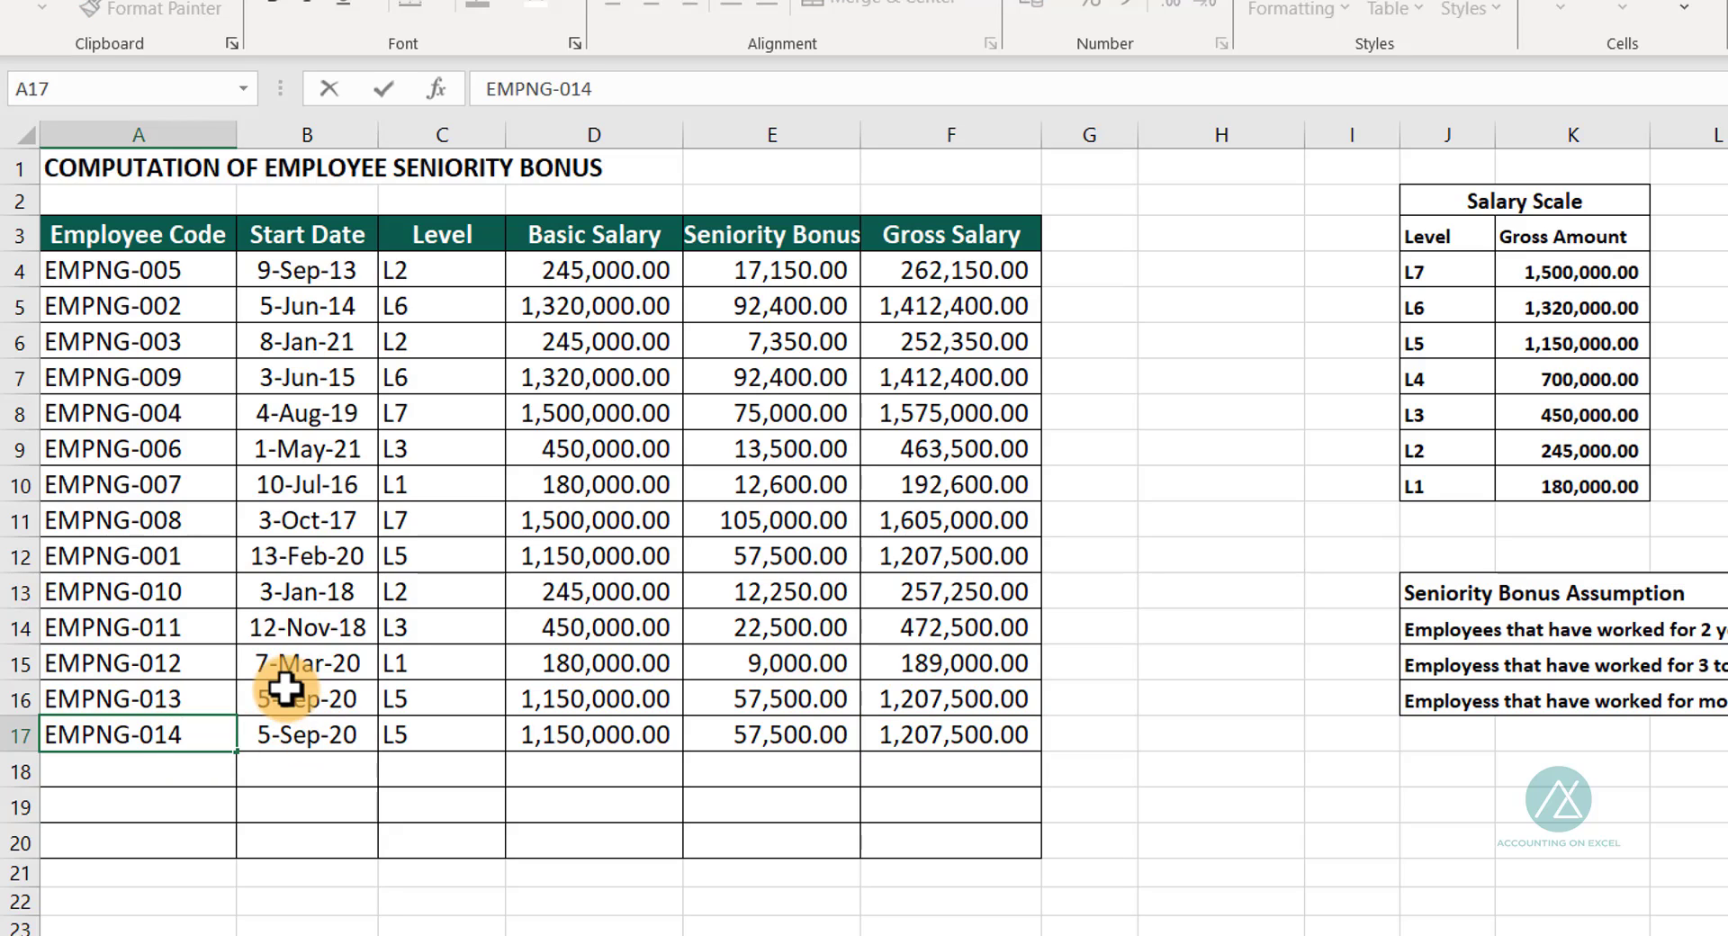
key("Return")
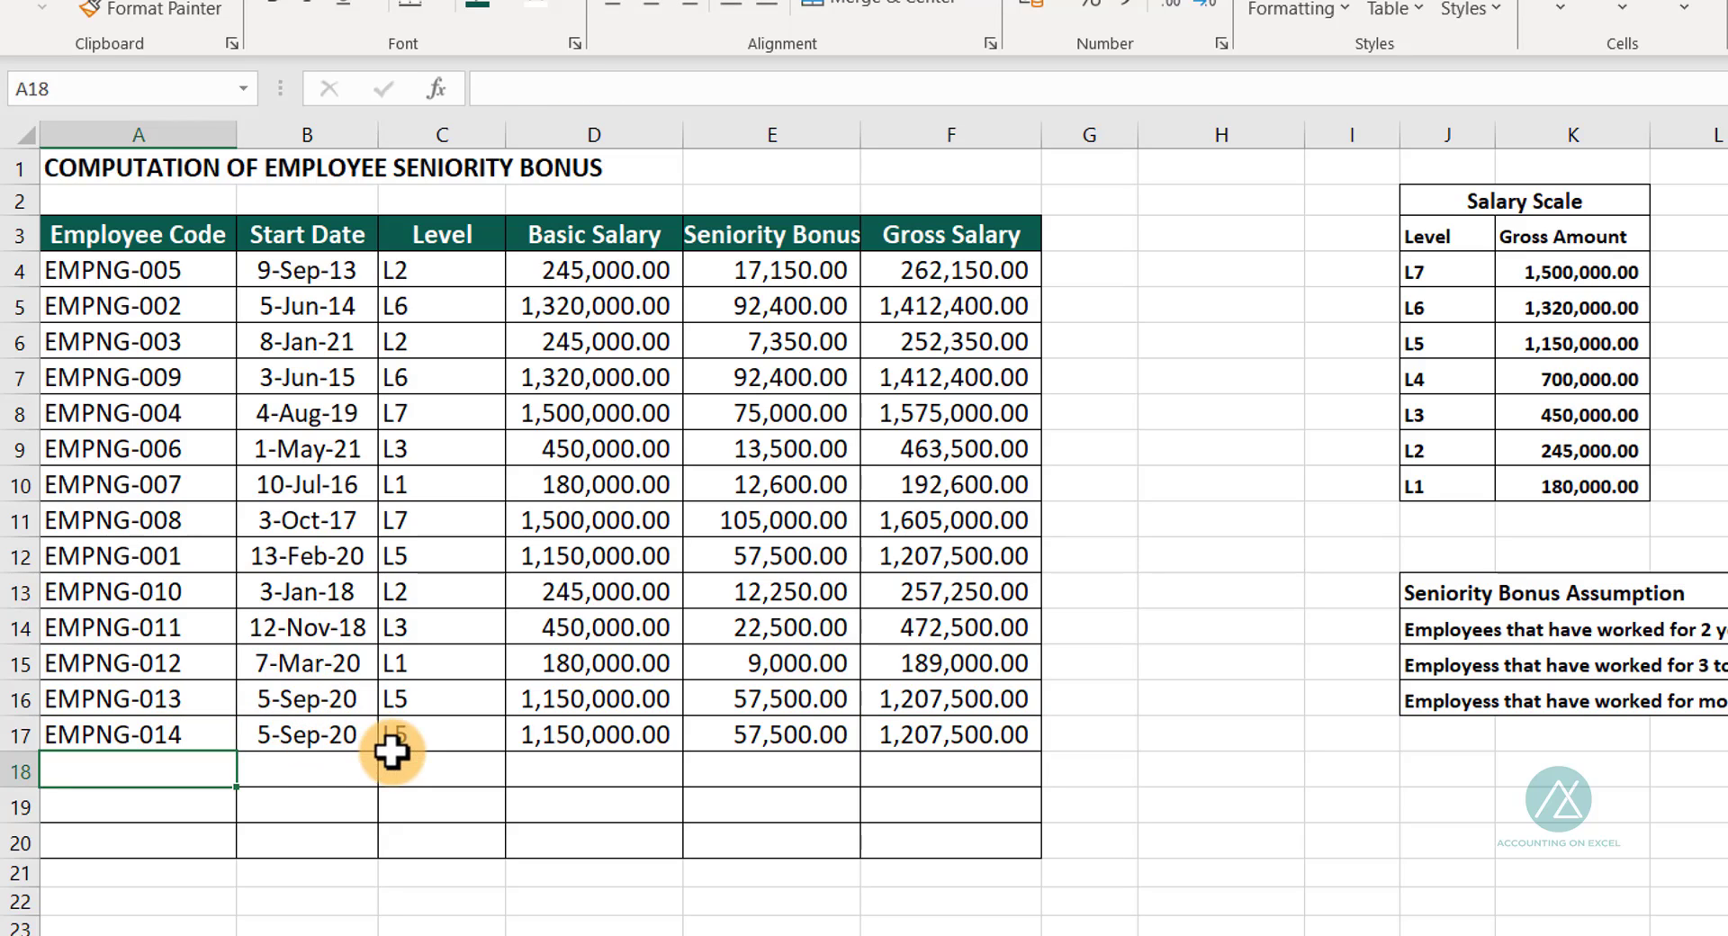
left_click(359, 735)
key("F2")
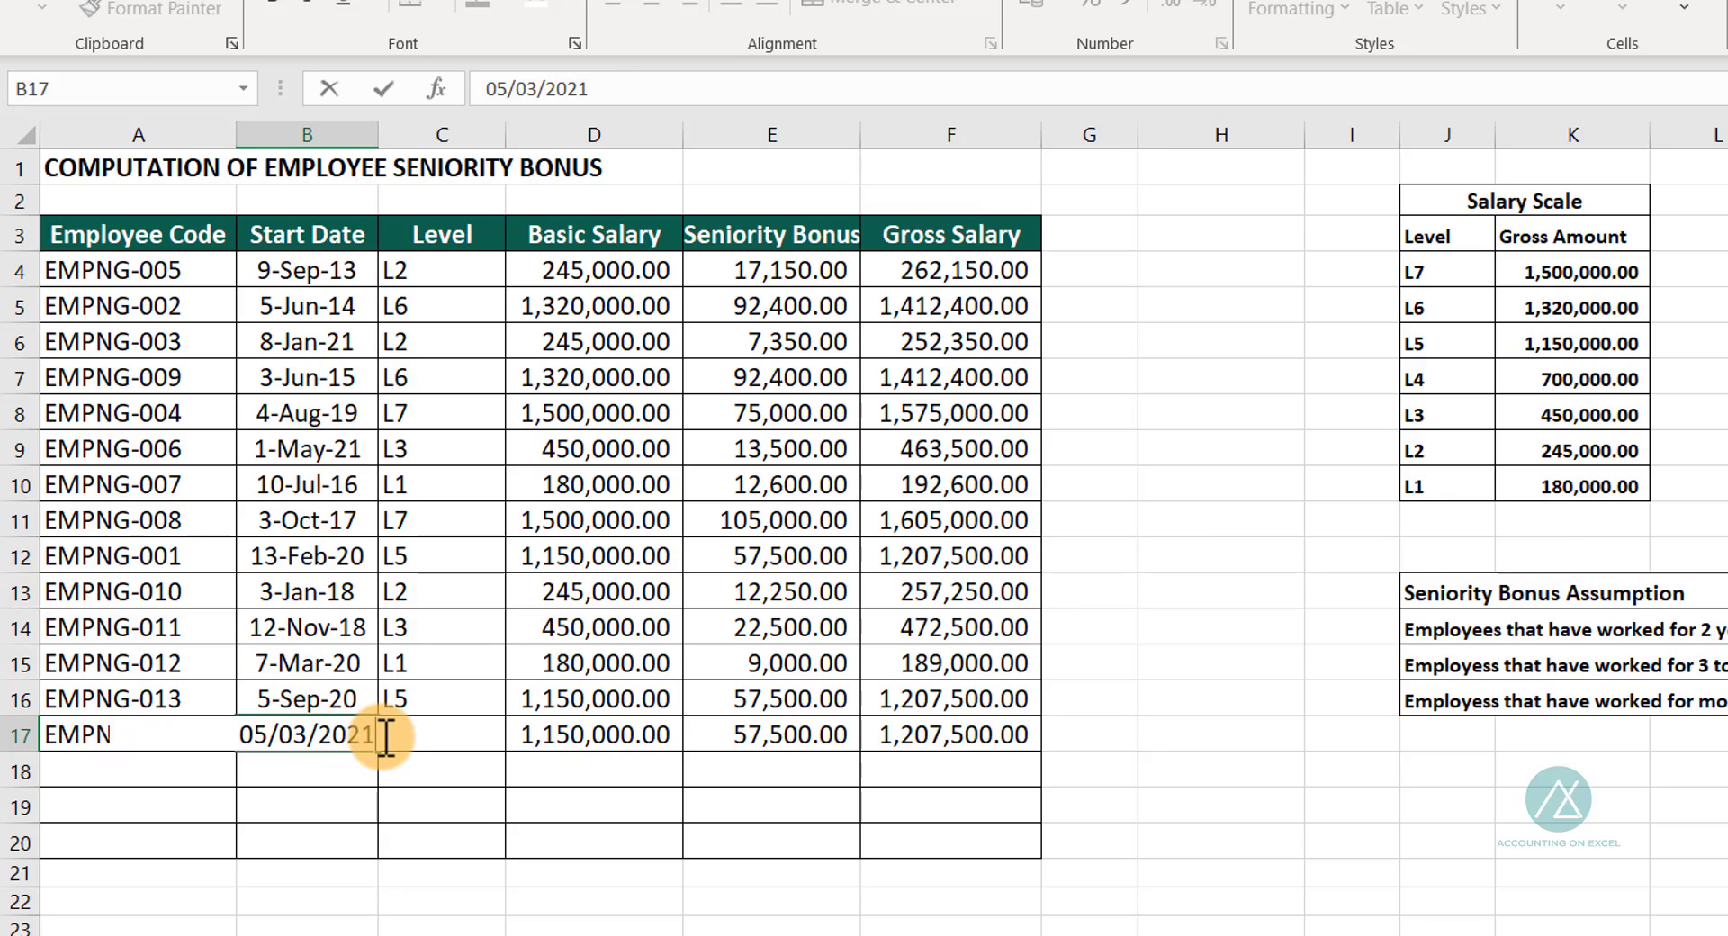
Choose a different level for the new employee in C17 from its in-cell list
left_click(483, 734)
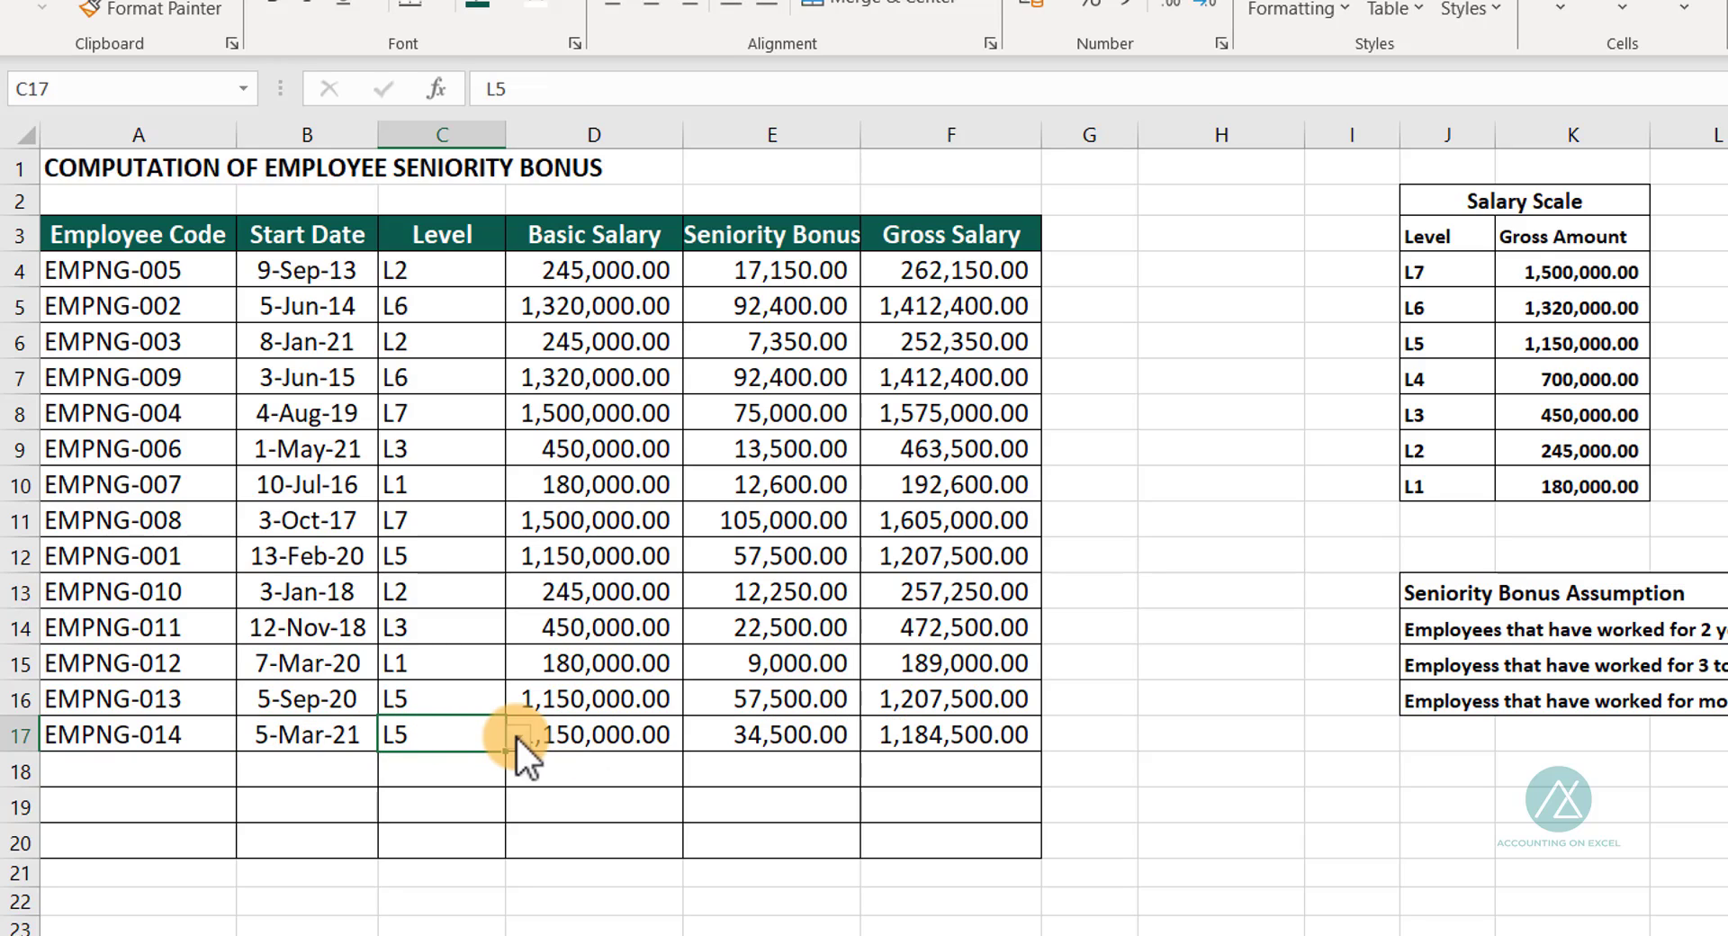
left_click(519, 737)
left_click(447, 788)
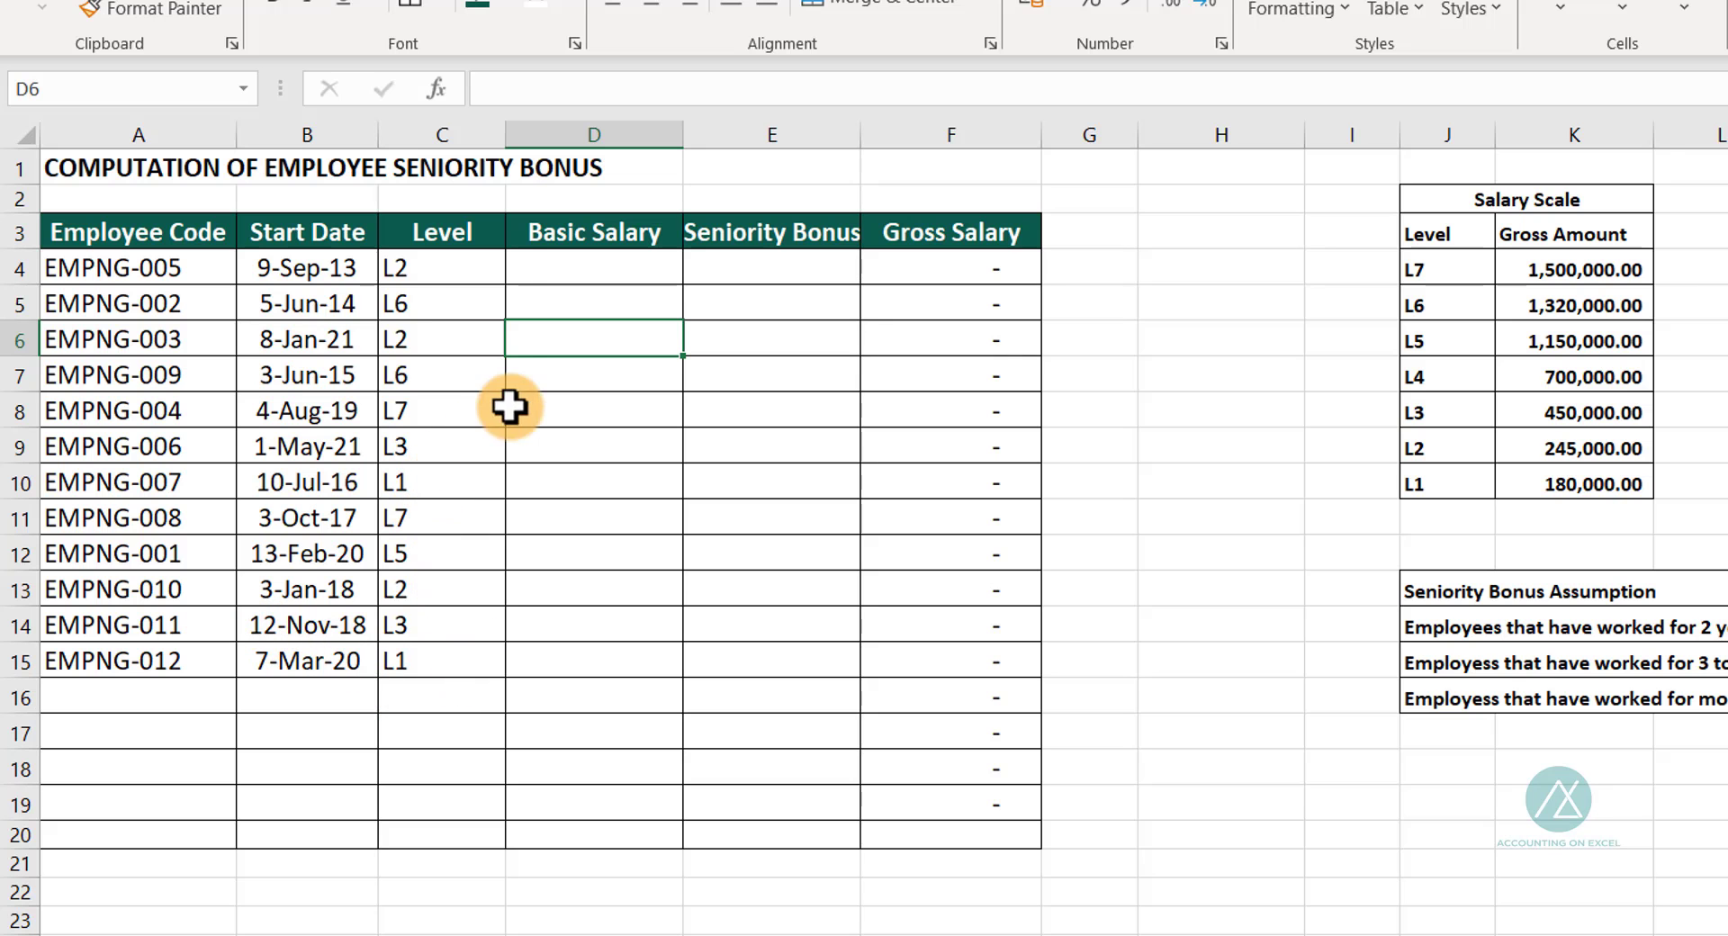
Set up data validation on the Level cells C4:C20 with List as the allowed type
left_click(425, 265)
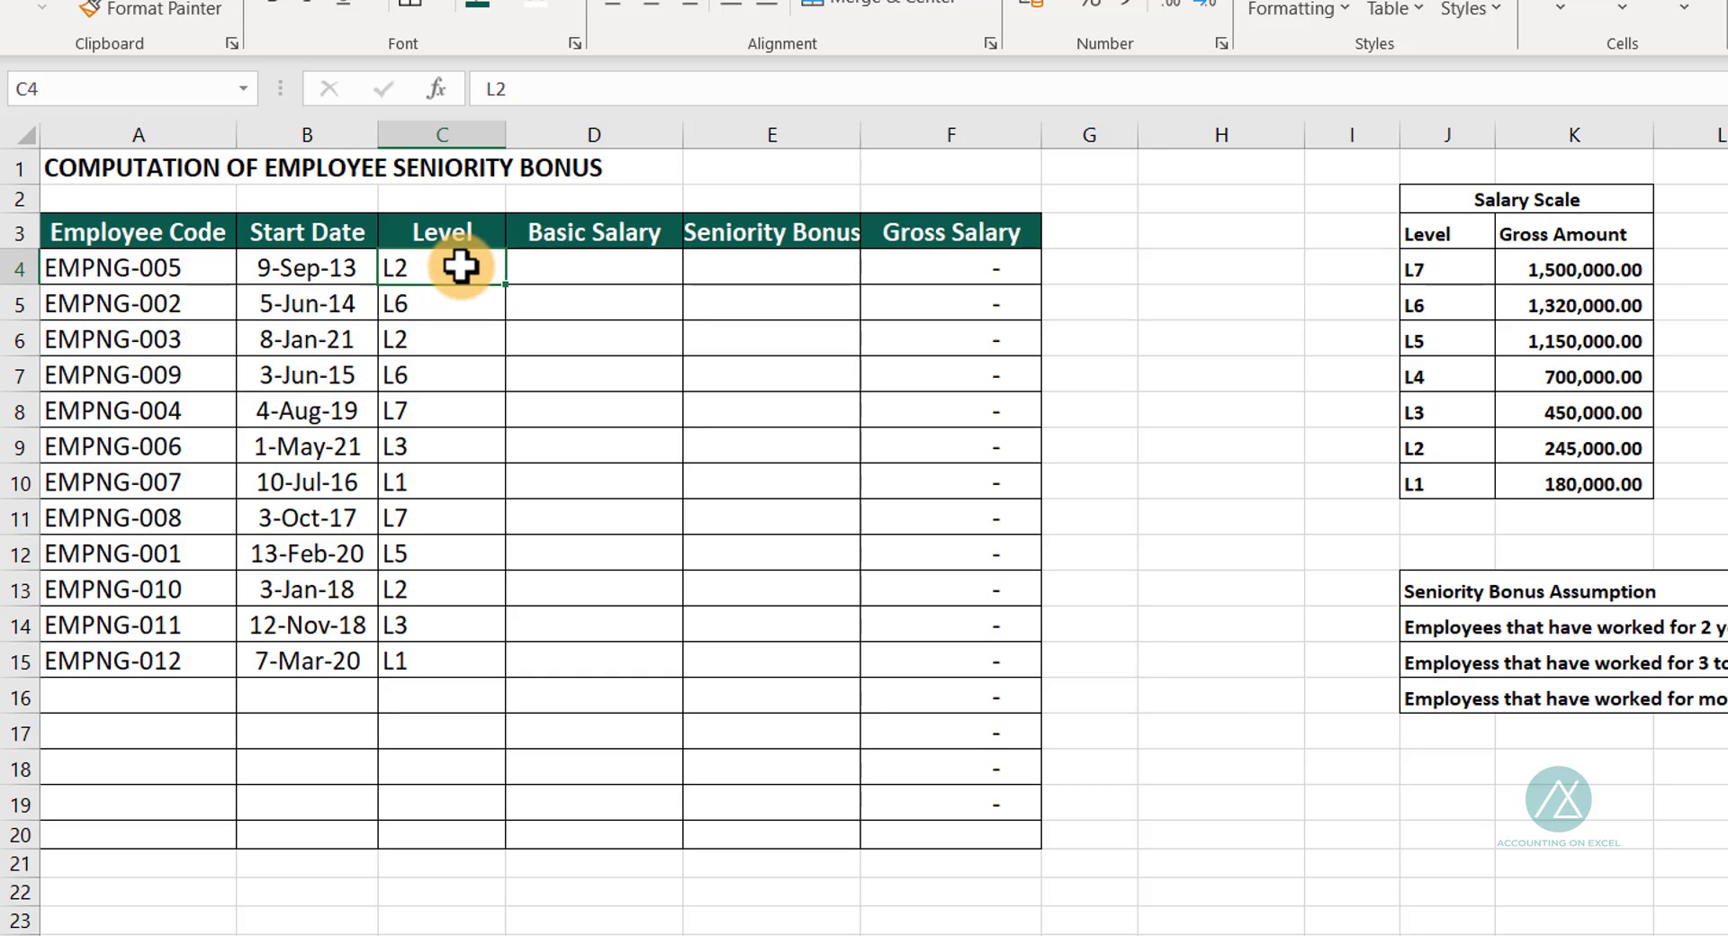
left_click_drag(460, 266, 486, 834)
left_click_drag(494, 909, 493, 909)
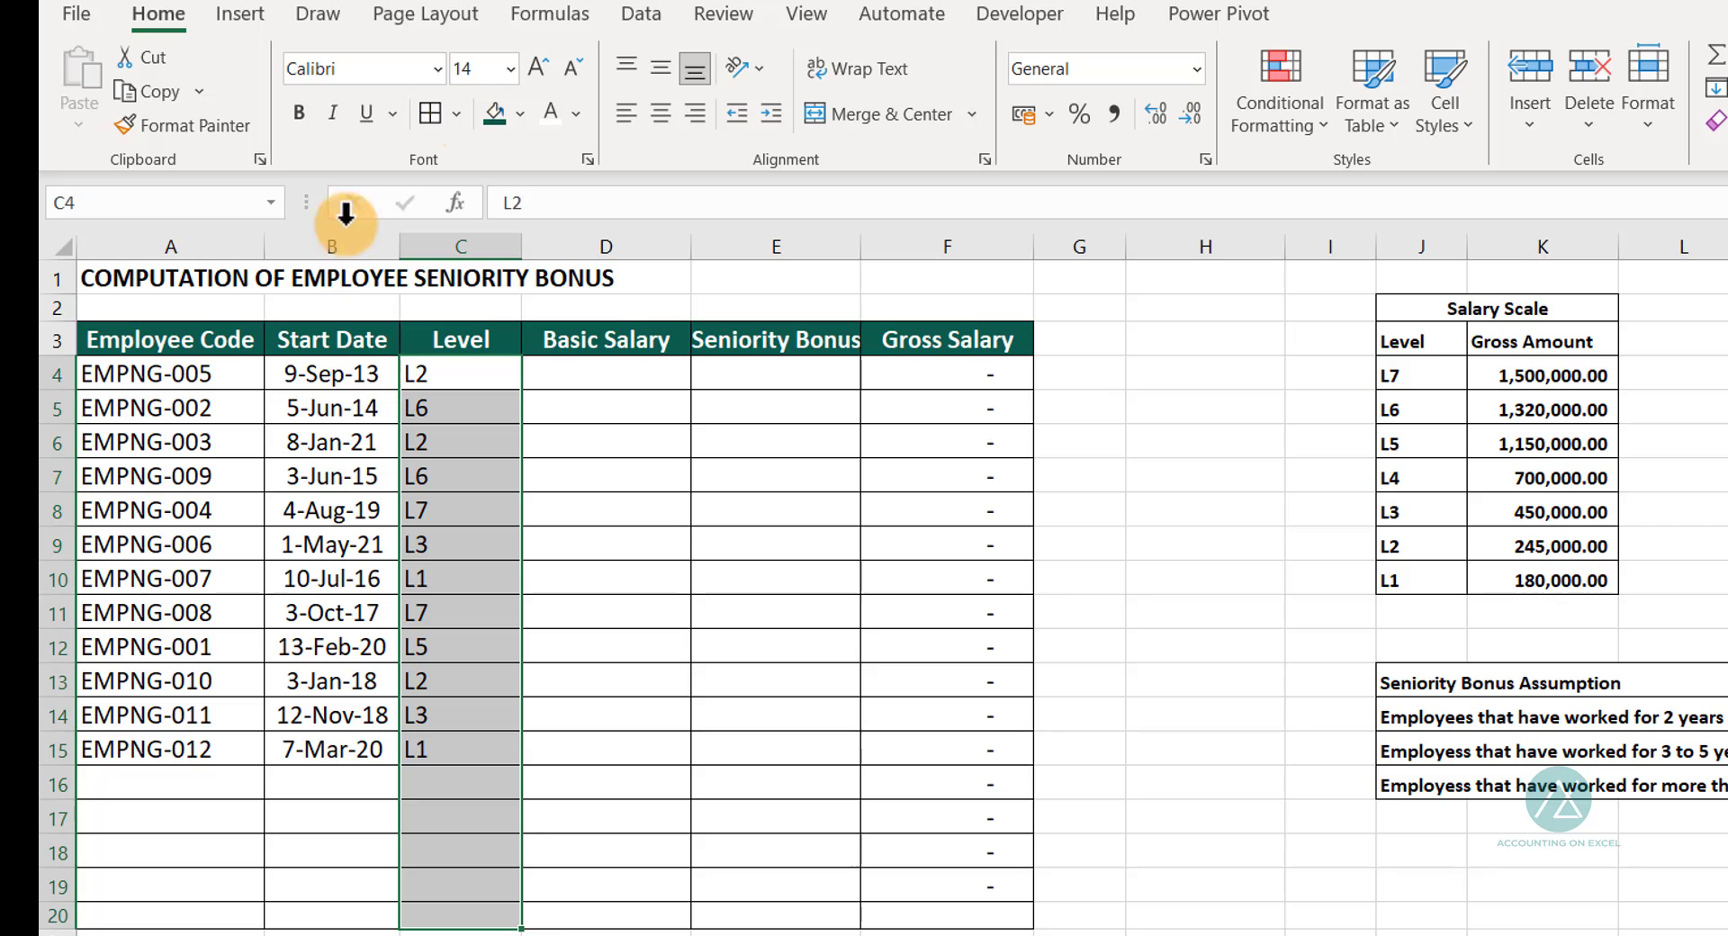
left_click(648, 15)
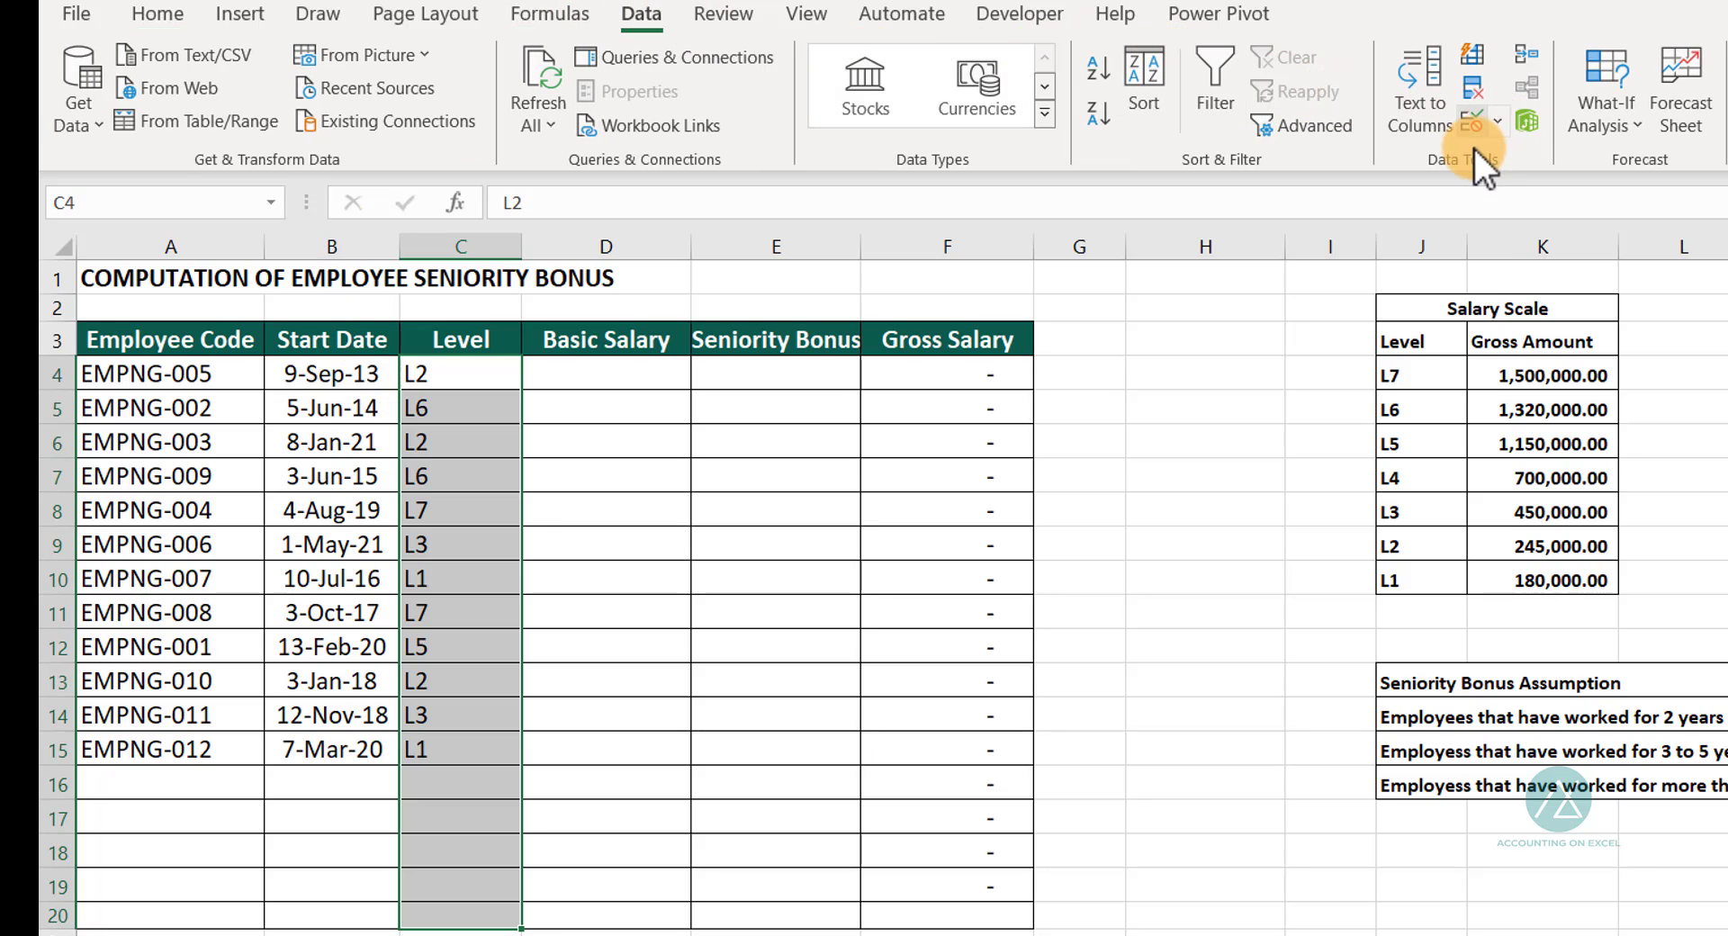
left_click(1498, 124)
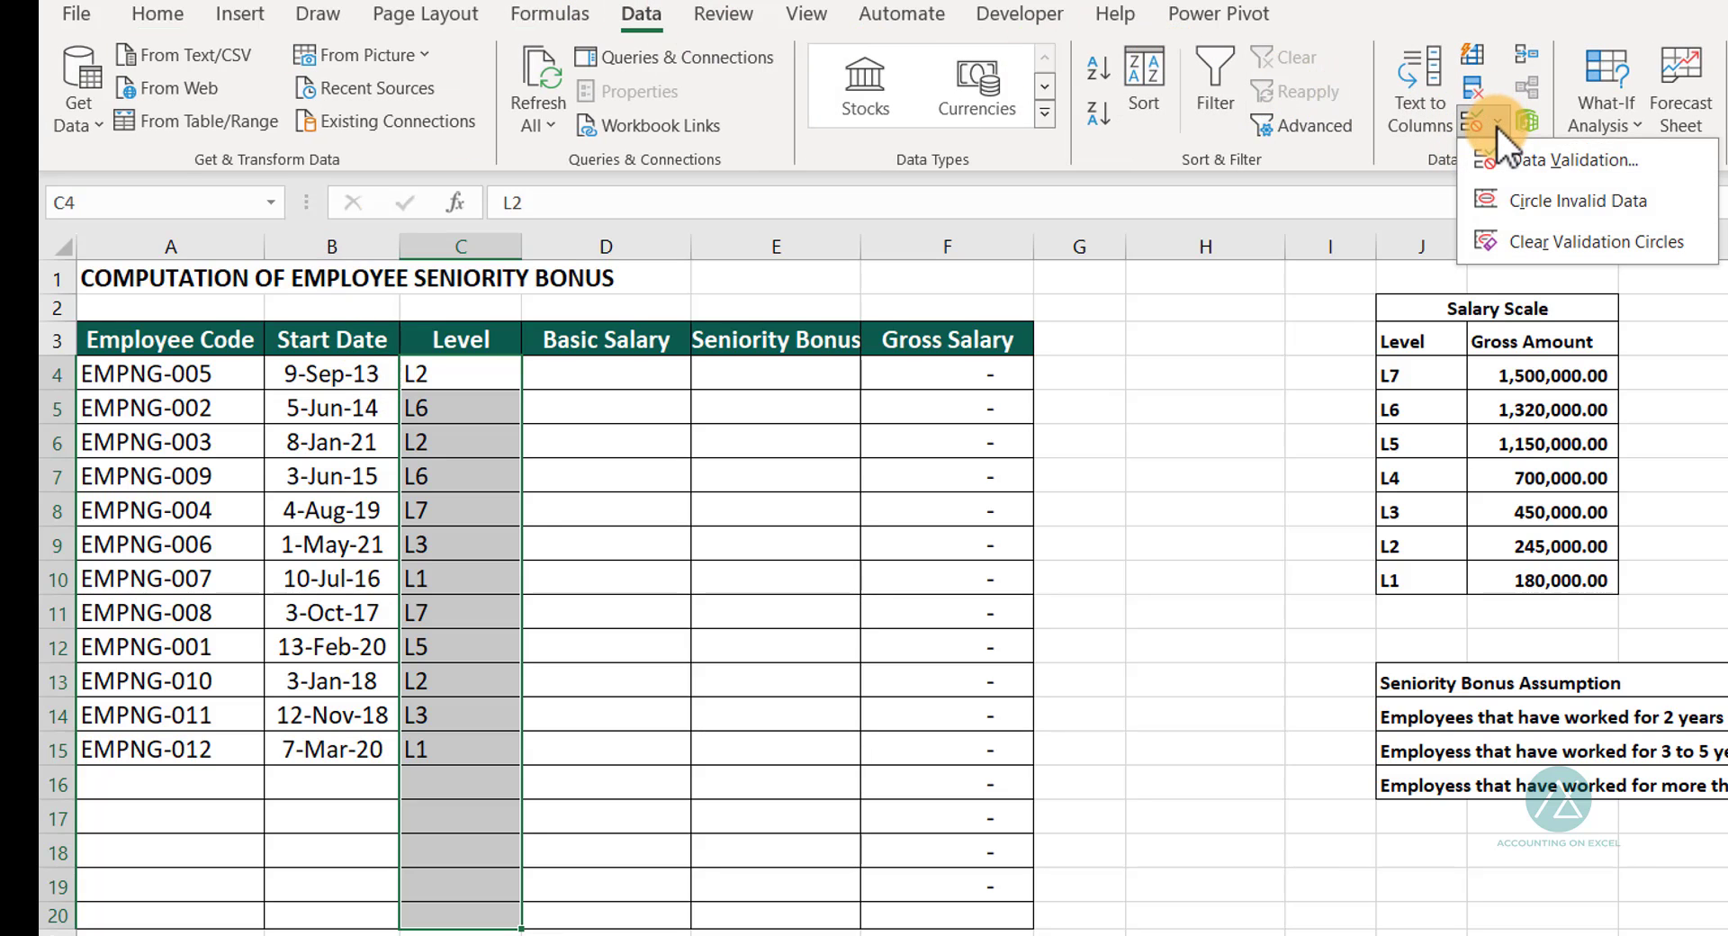
left_click(1524, 164)
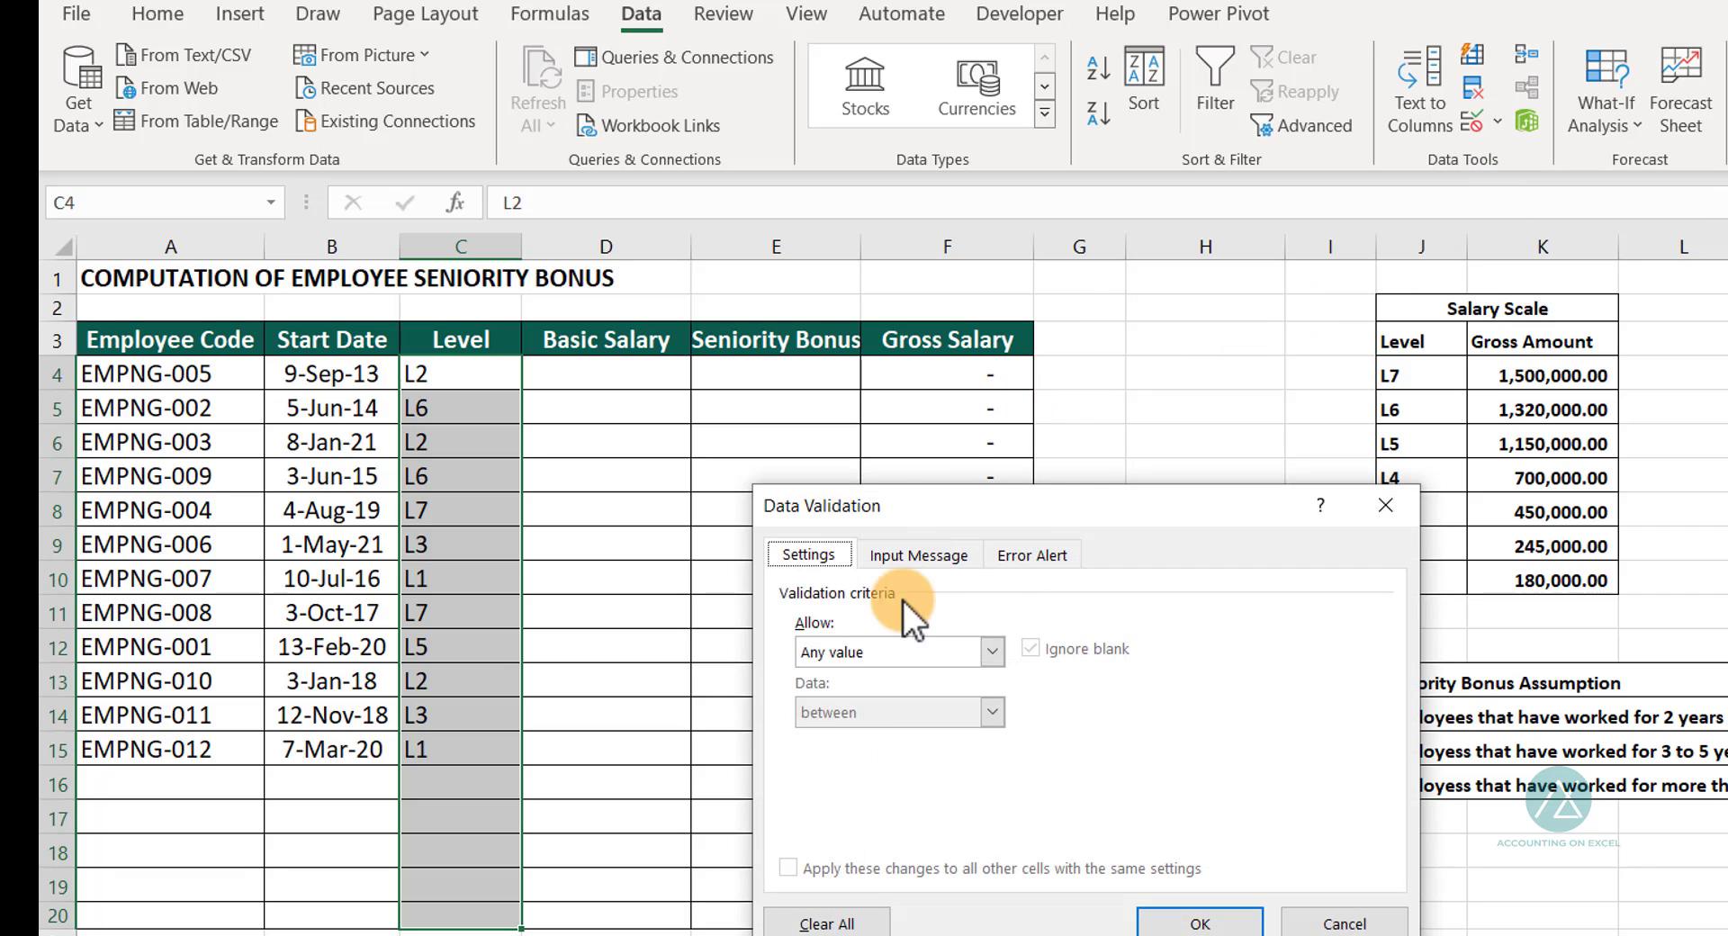
left_click_drag(1034, 509, 1017, 288)
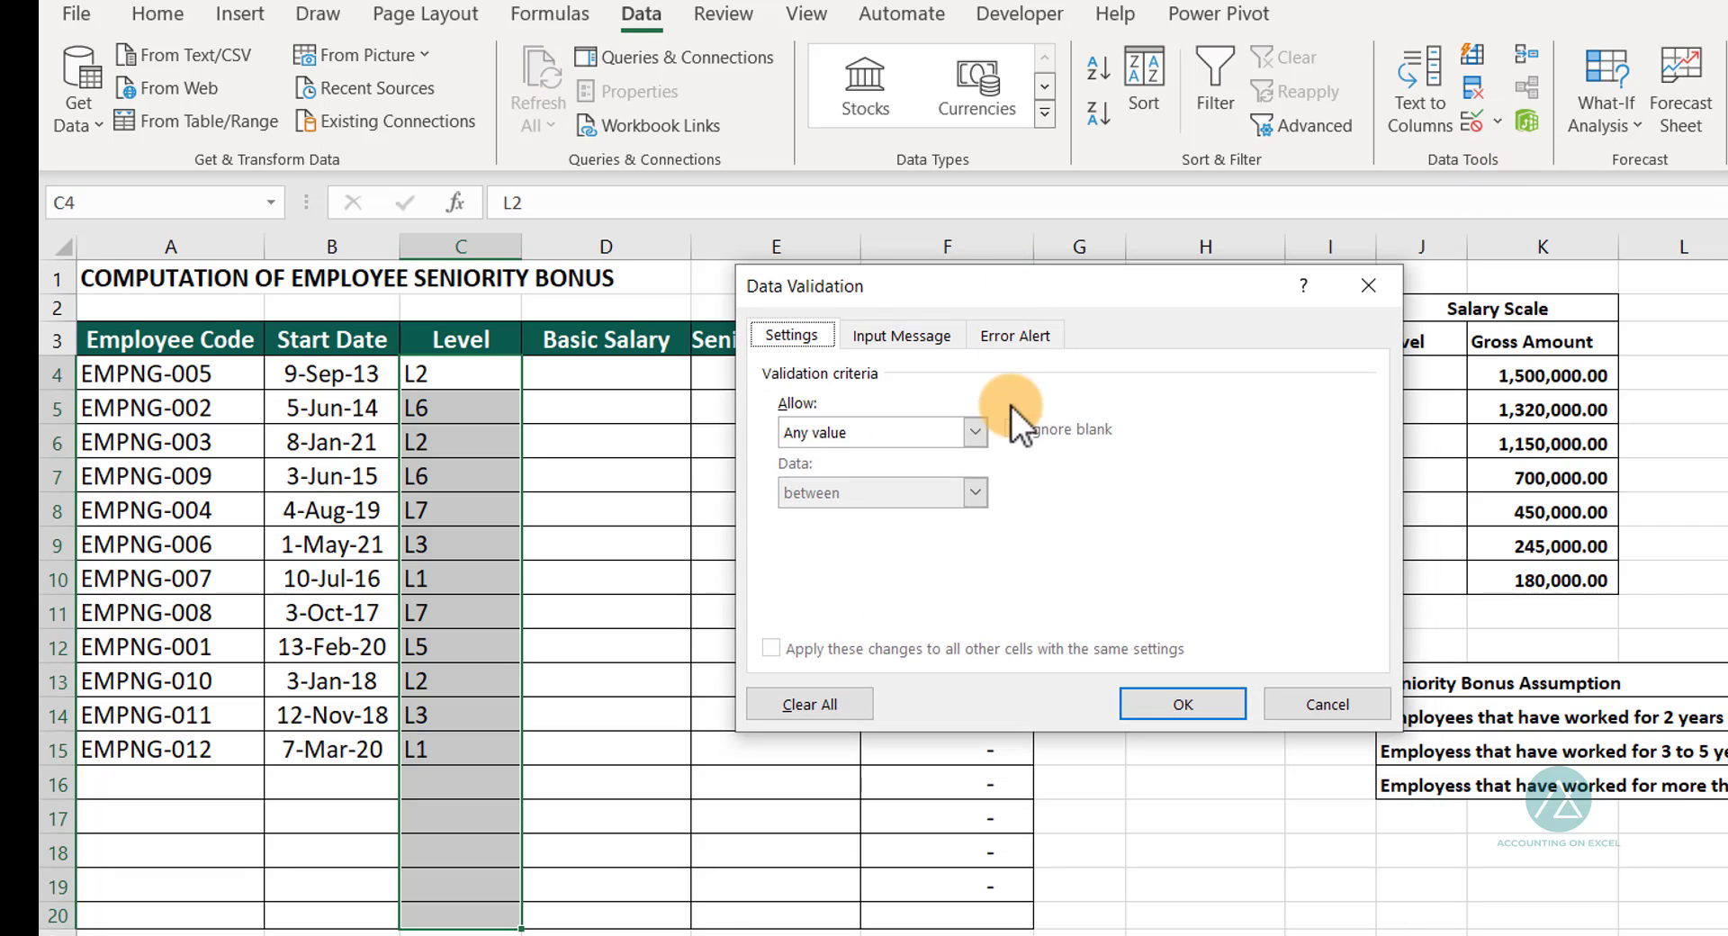
left_click(979, 434)
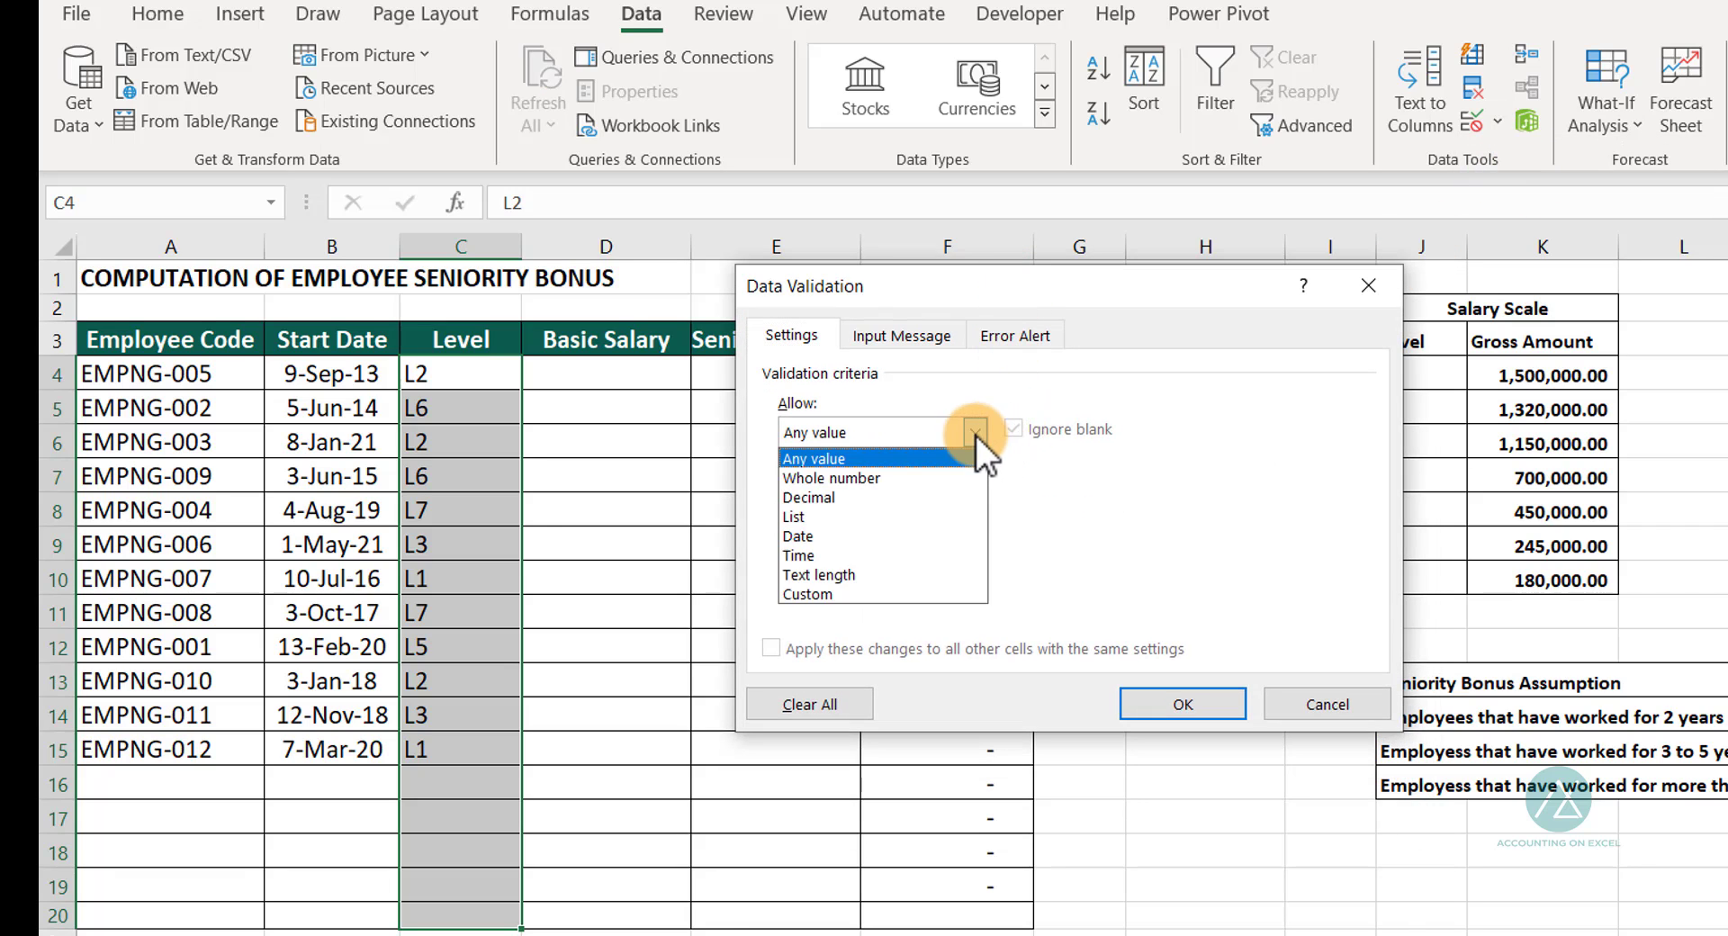
left_click(866, 516)
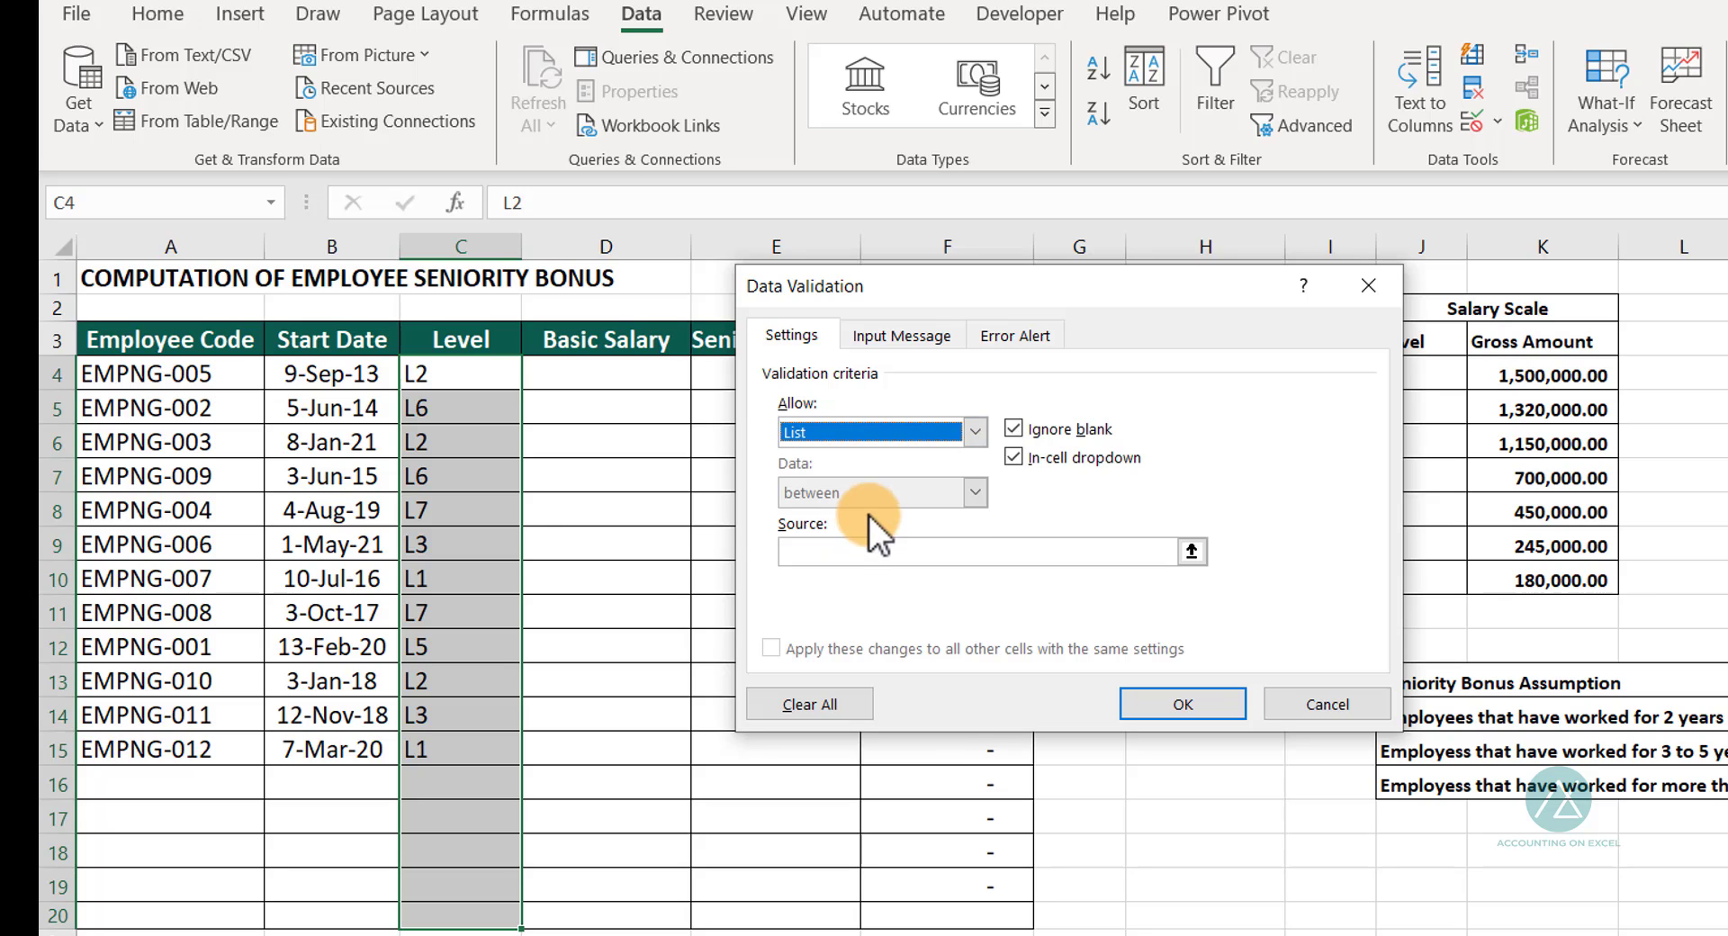
Set the validation list source to =$J$4:$J$10, apply it, and check the level choices offered in C5
left_click(819, 551)
left_click_drag(1175, 306, 1023, 304)
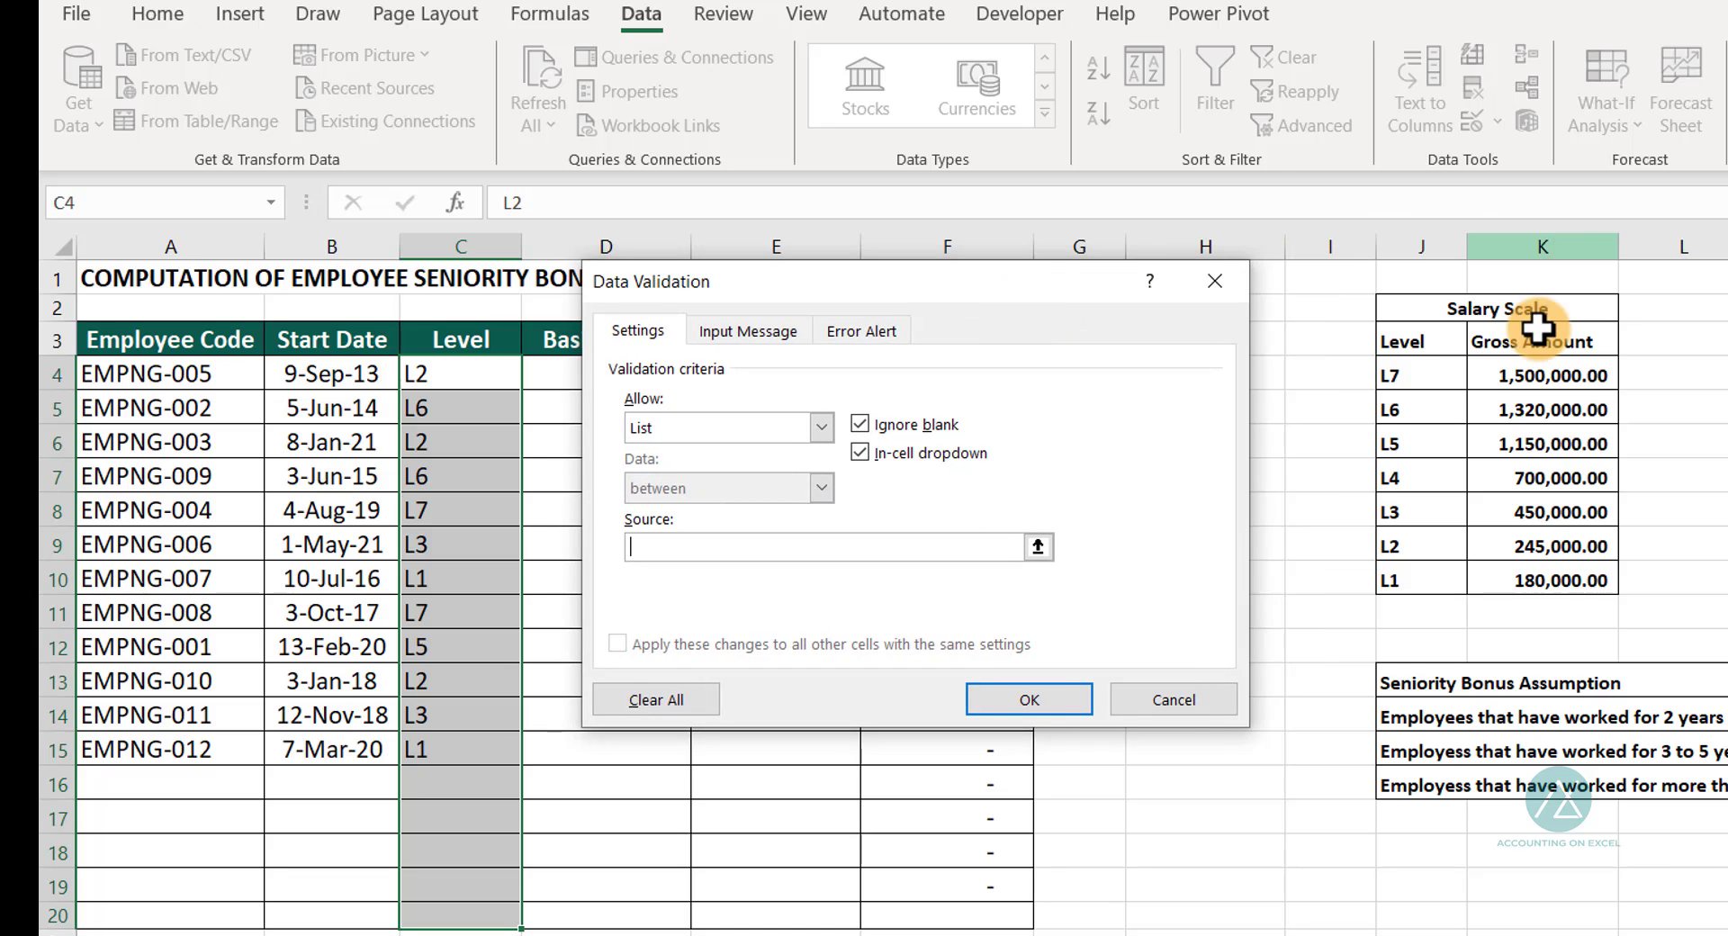
left_click_drag(1433, 375, 1396, 572)
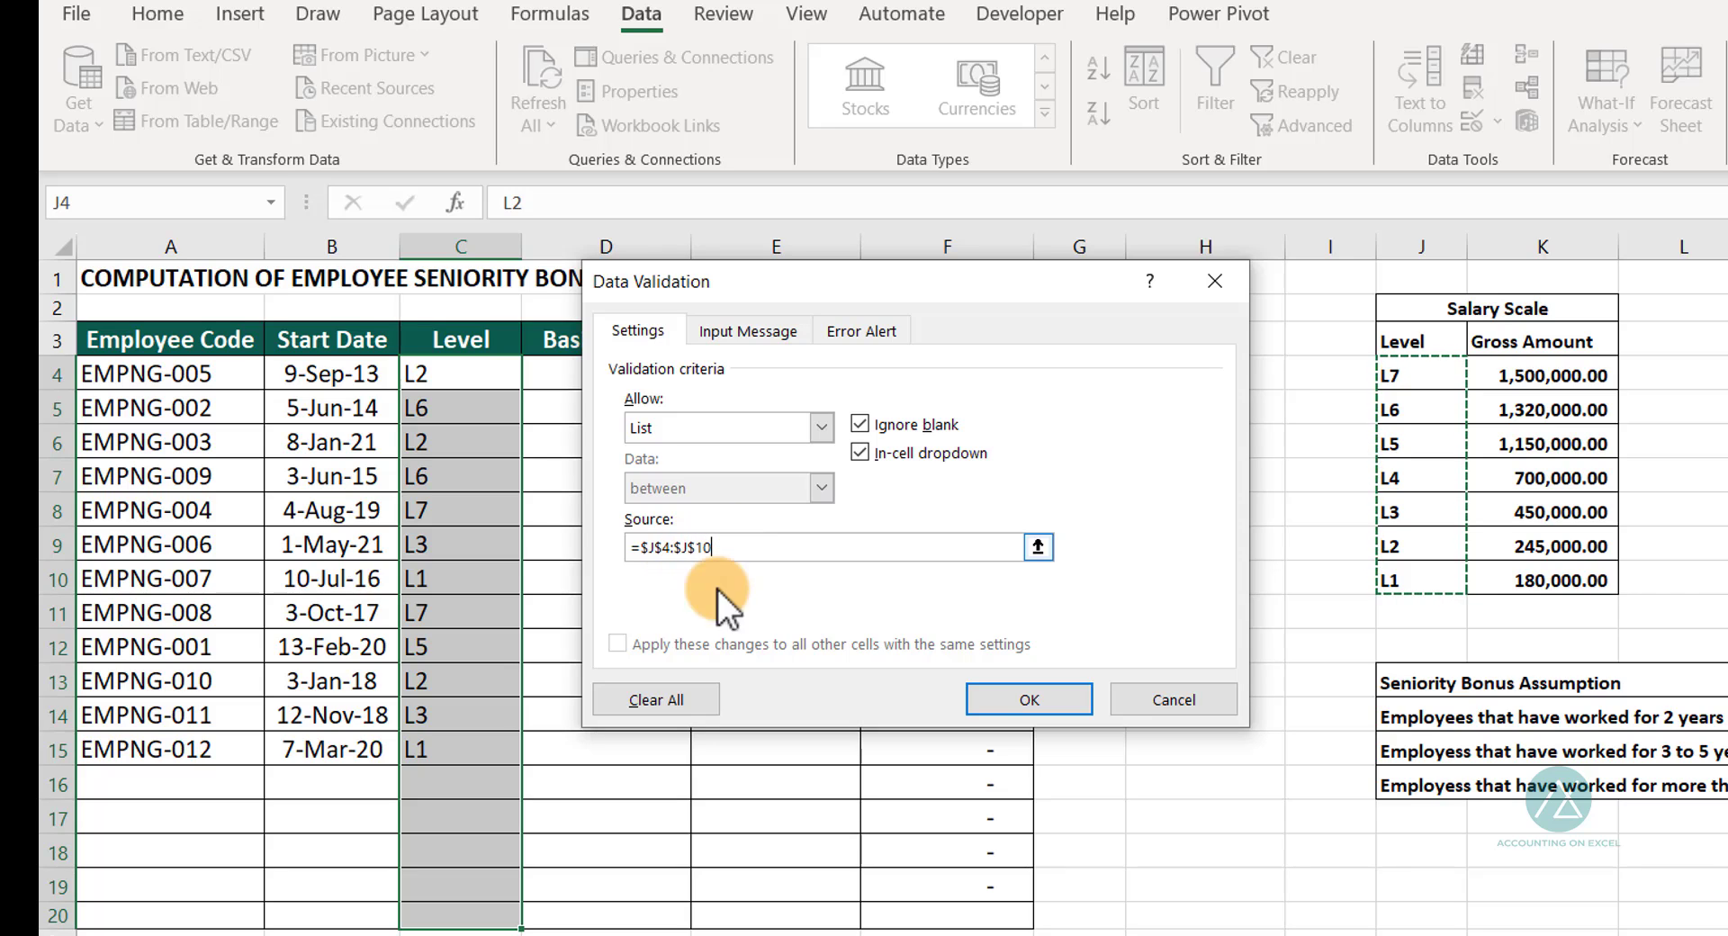
left_click(1001, 700)
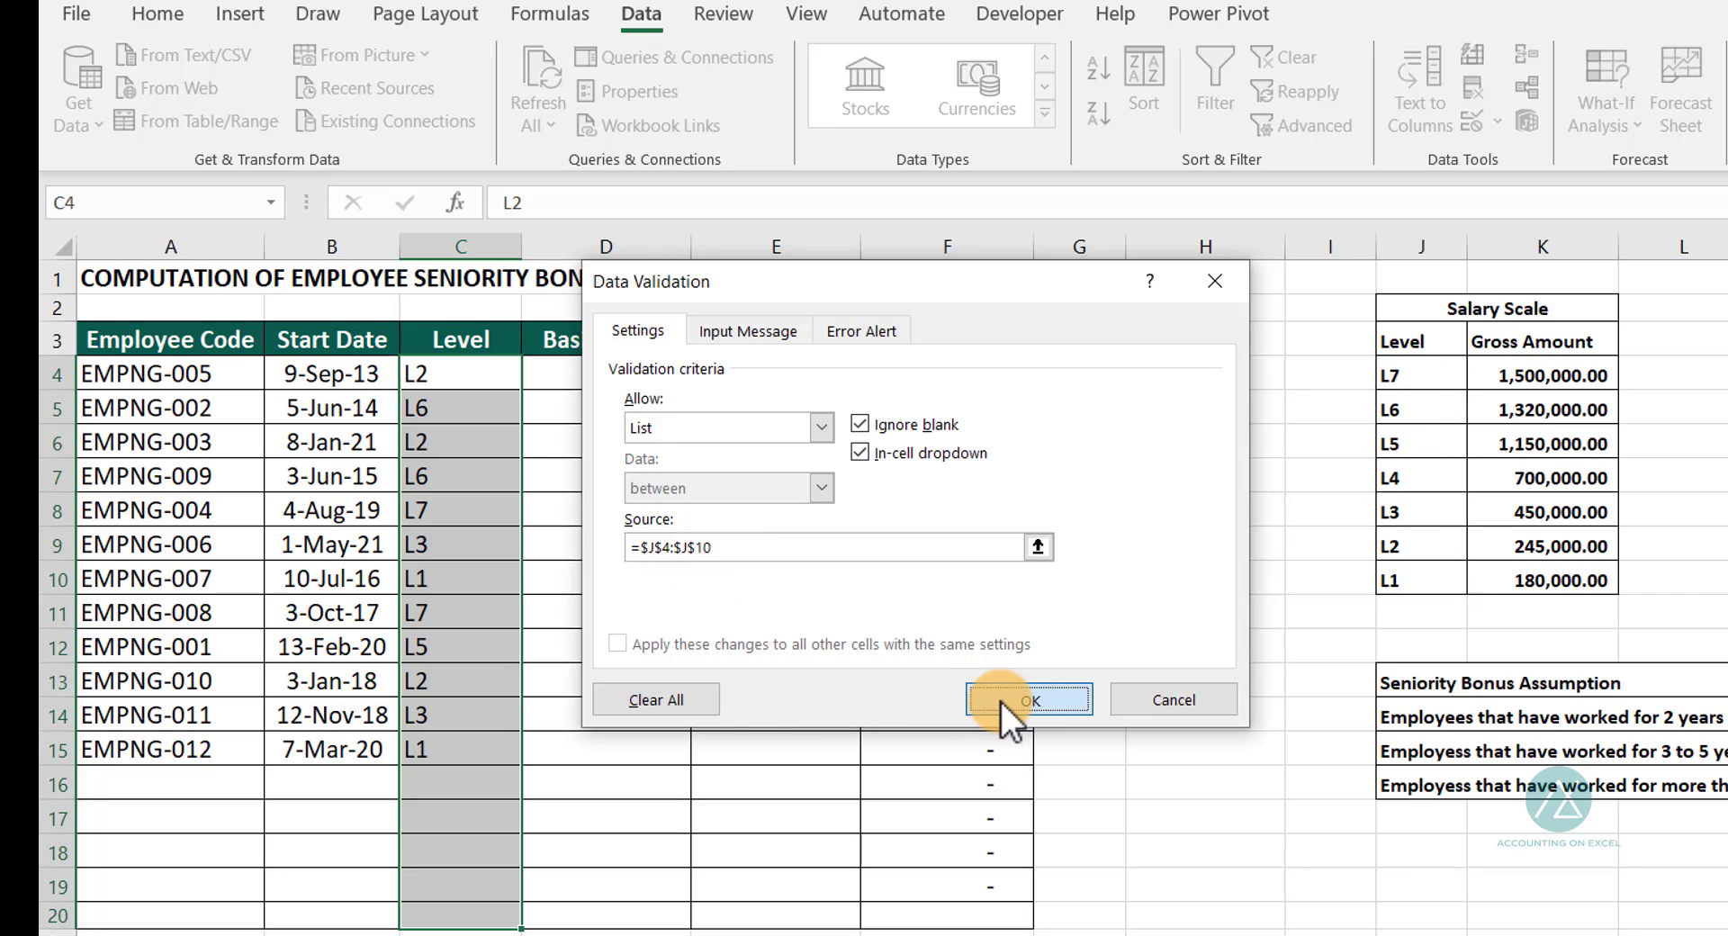
left_click(457, 410)
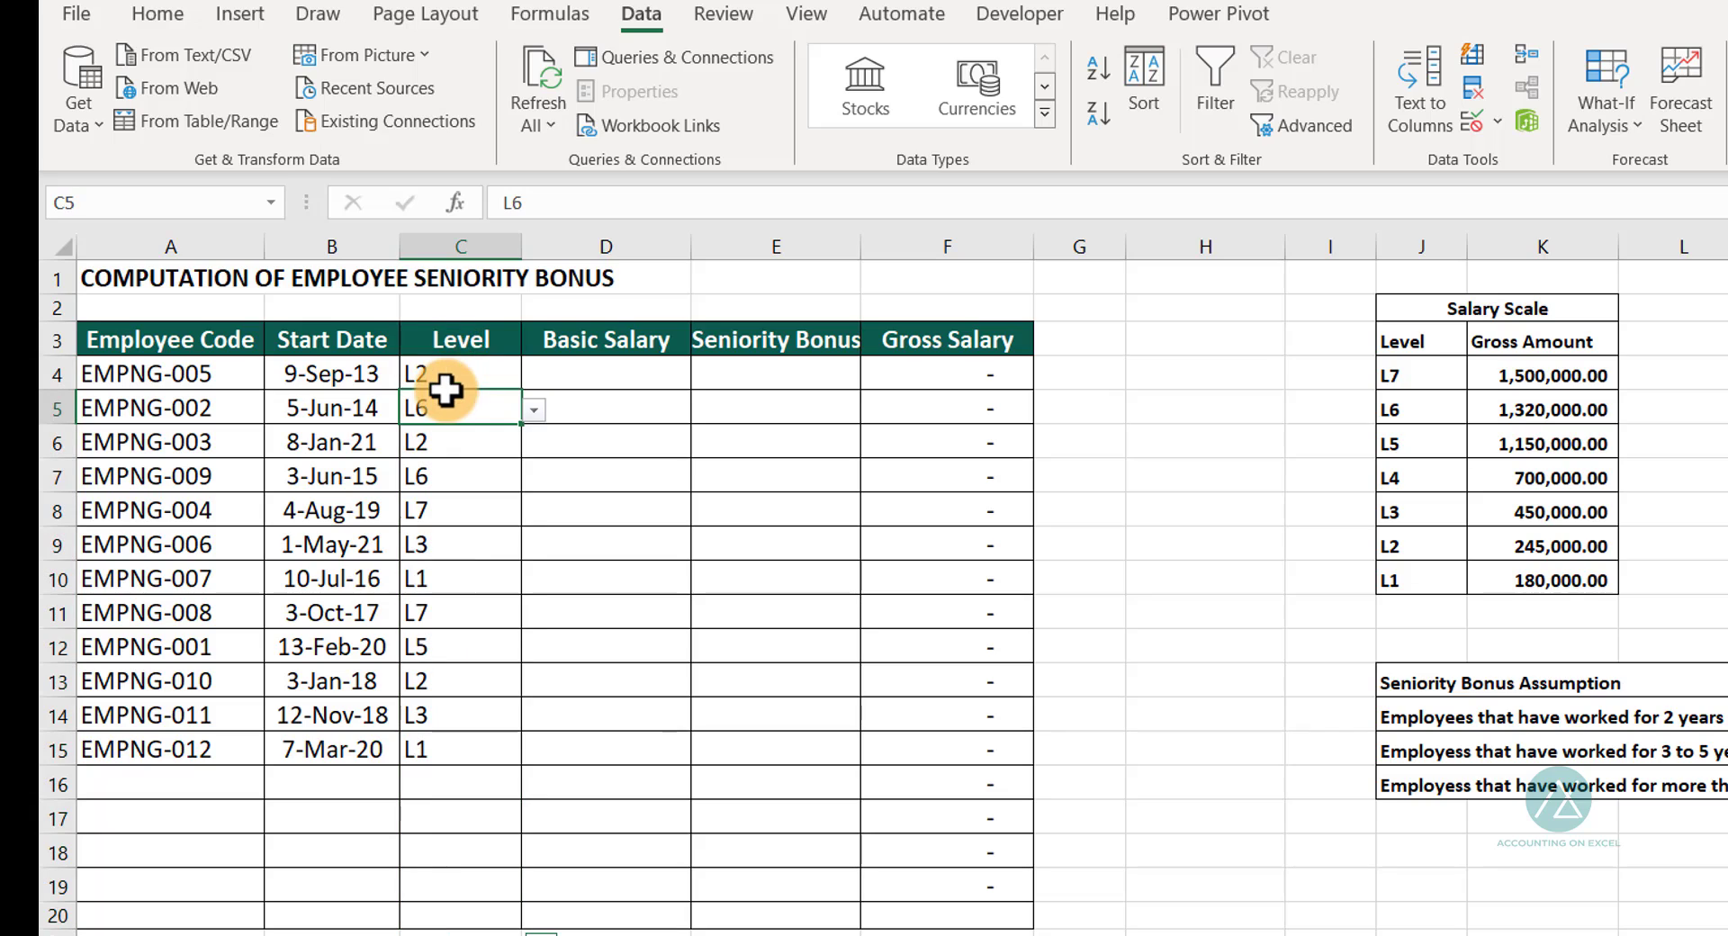
left_click(534, 412)
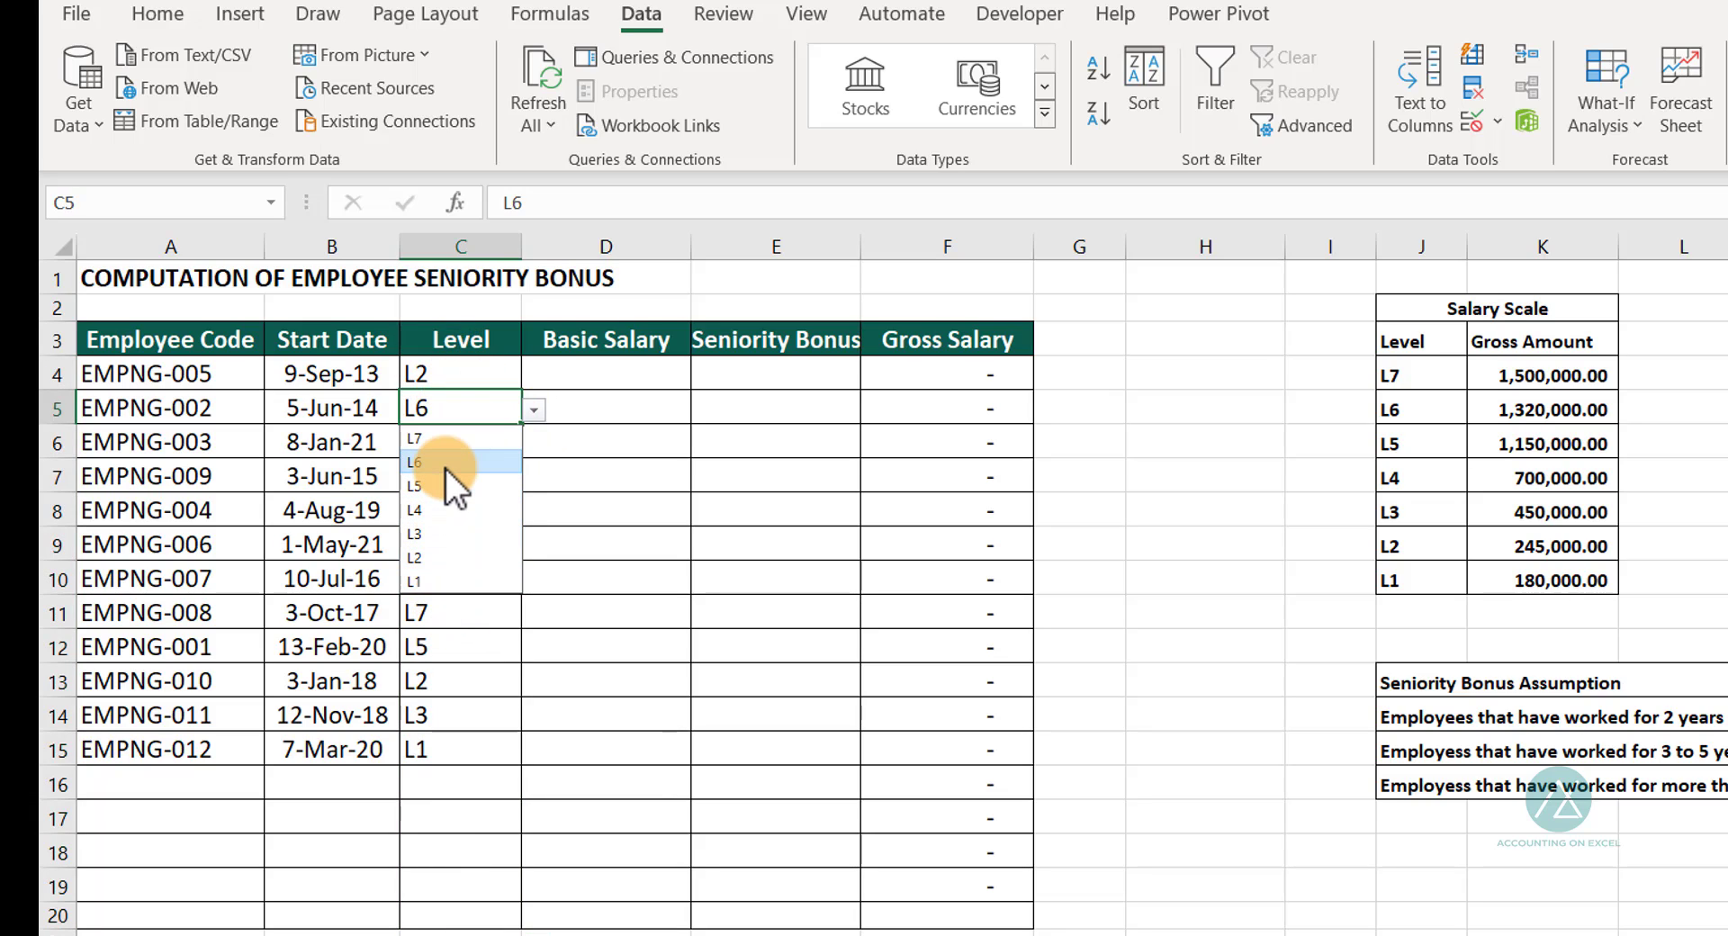
Enter the formula =VLOOKUP(C4,$J$3:$K$9,2,0) in Basic Salary cell D4 to look up the employee's level in the salary scale
left_click(602, 360)
left_click(612, 369)
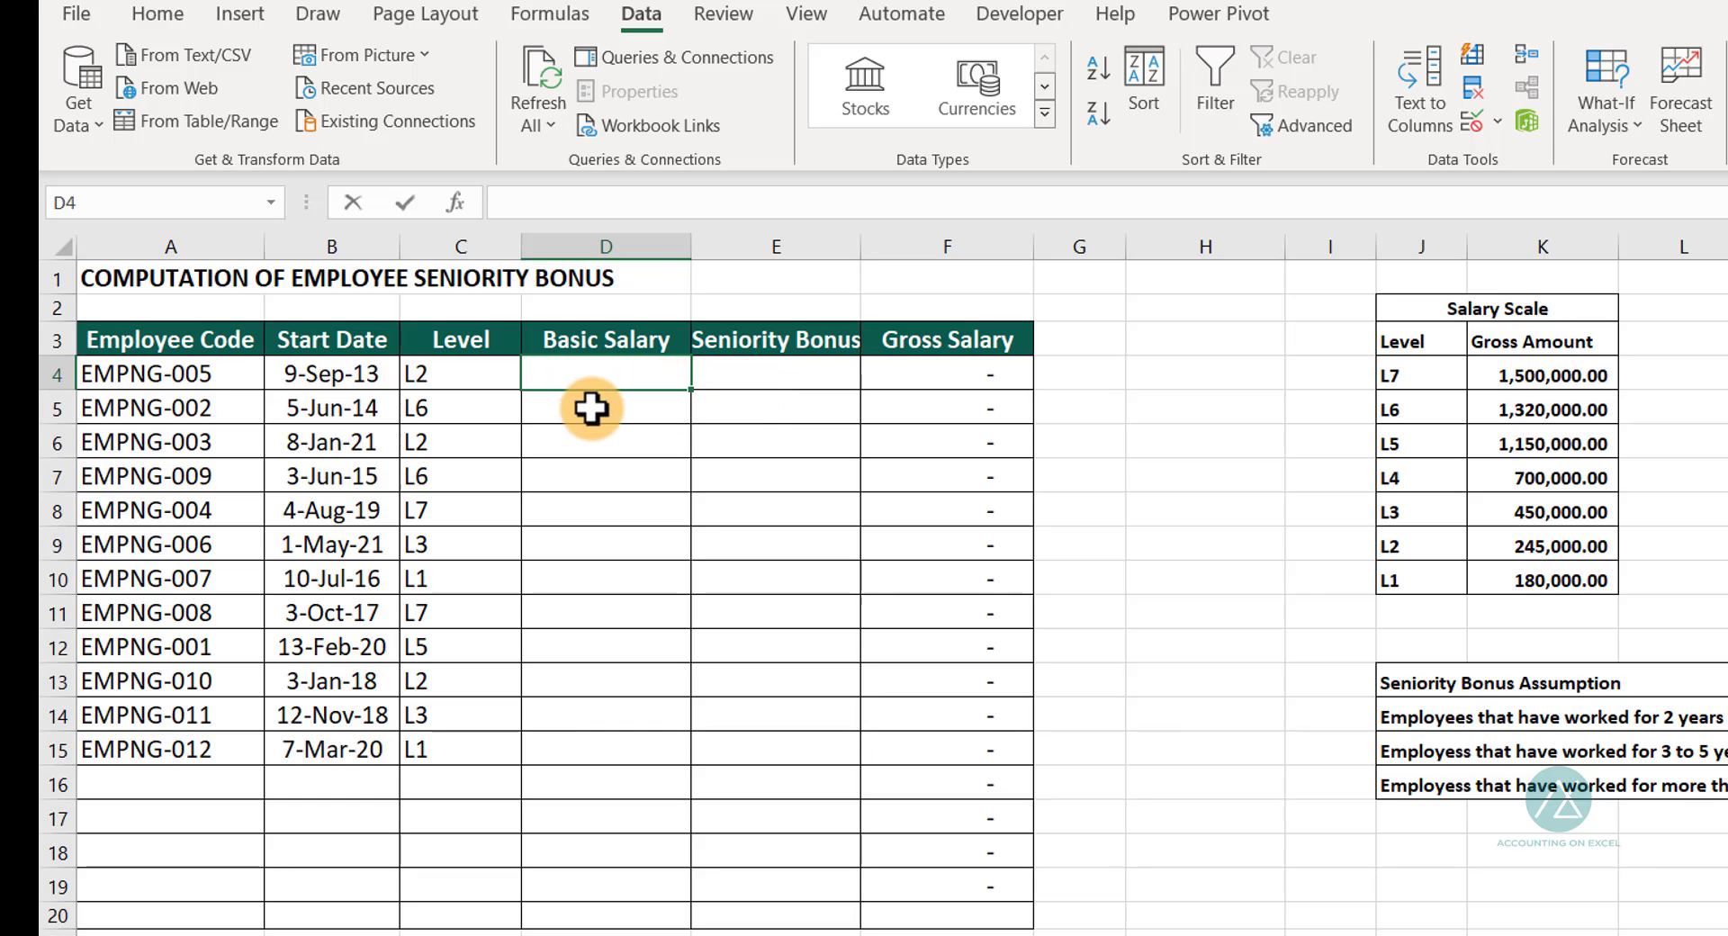
type("=VLOOO")
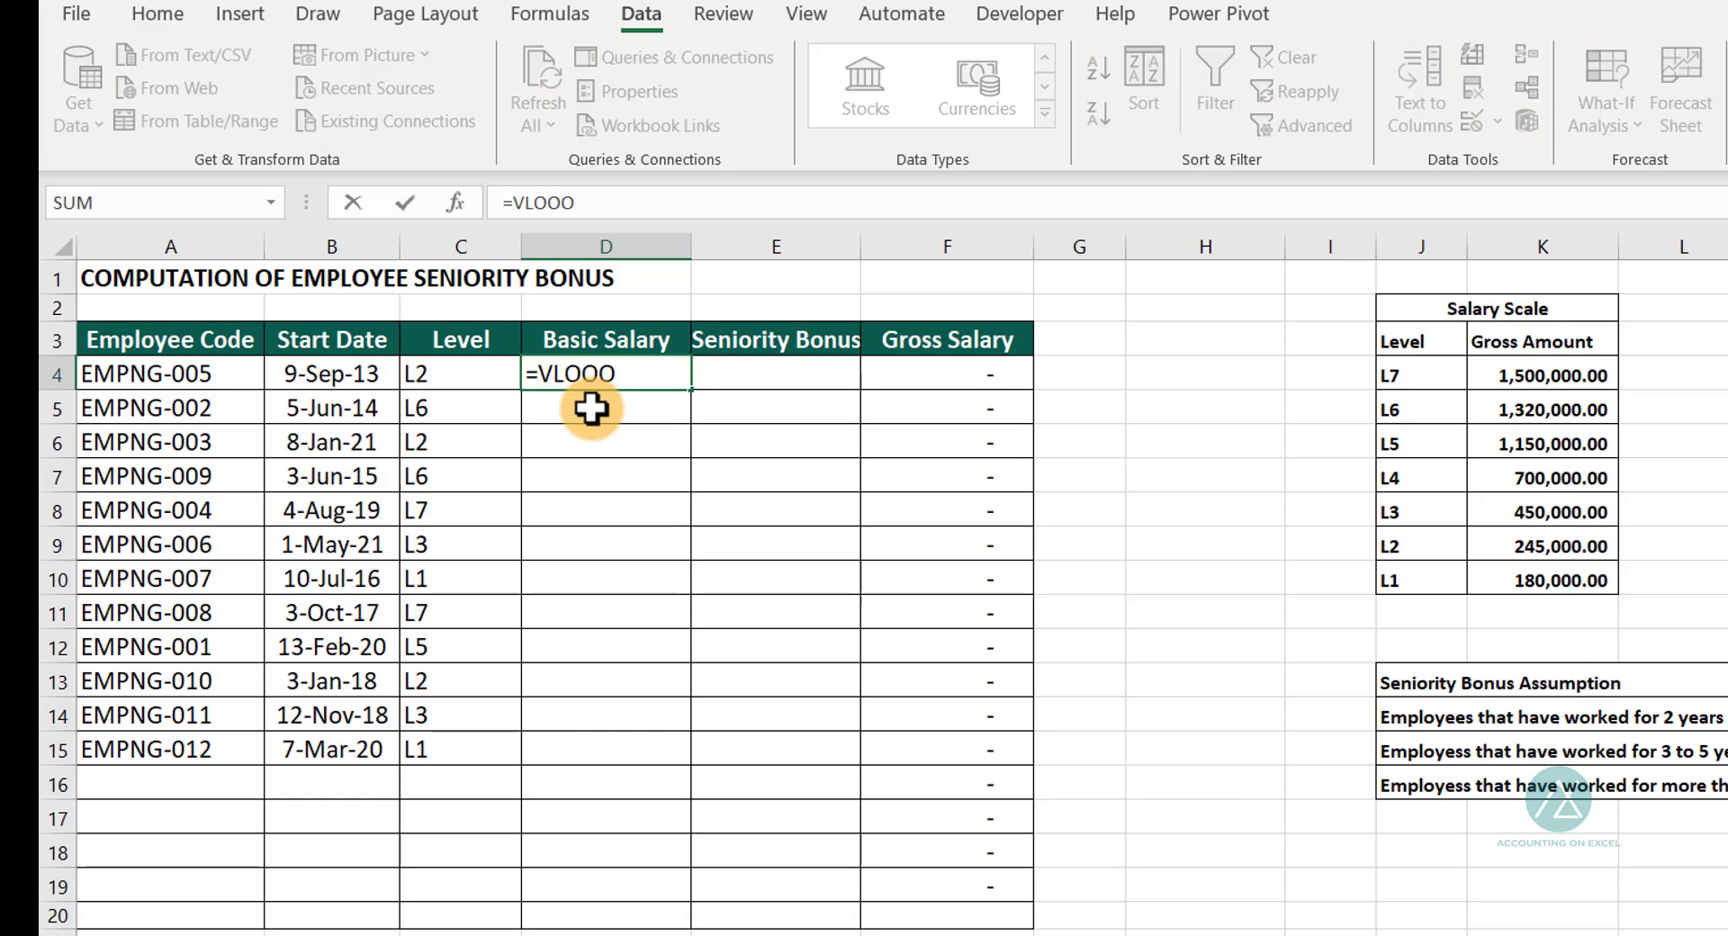
key("BackSpace")
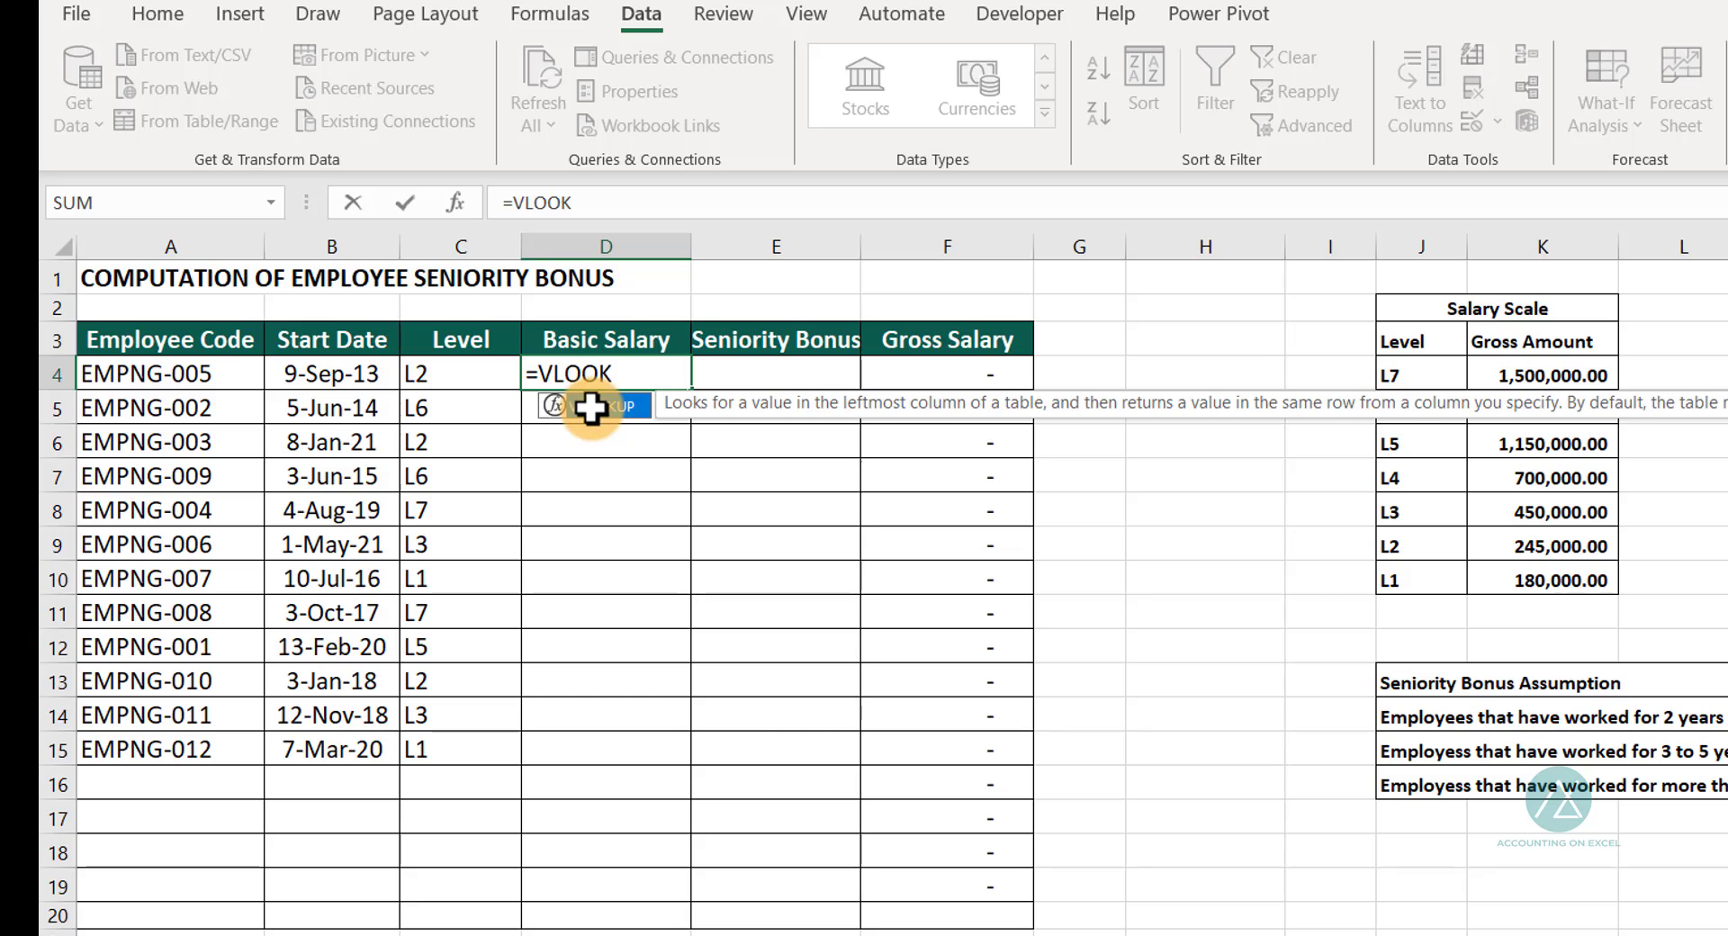
type("K")
double_click(592, 408)
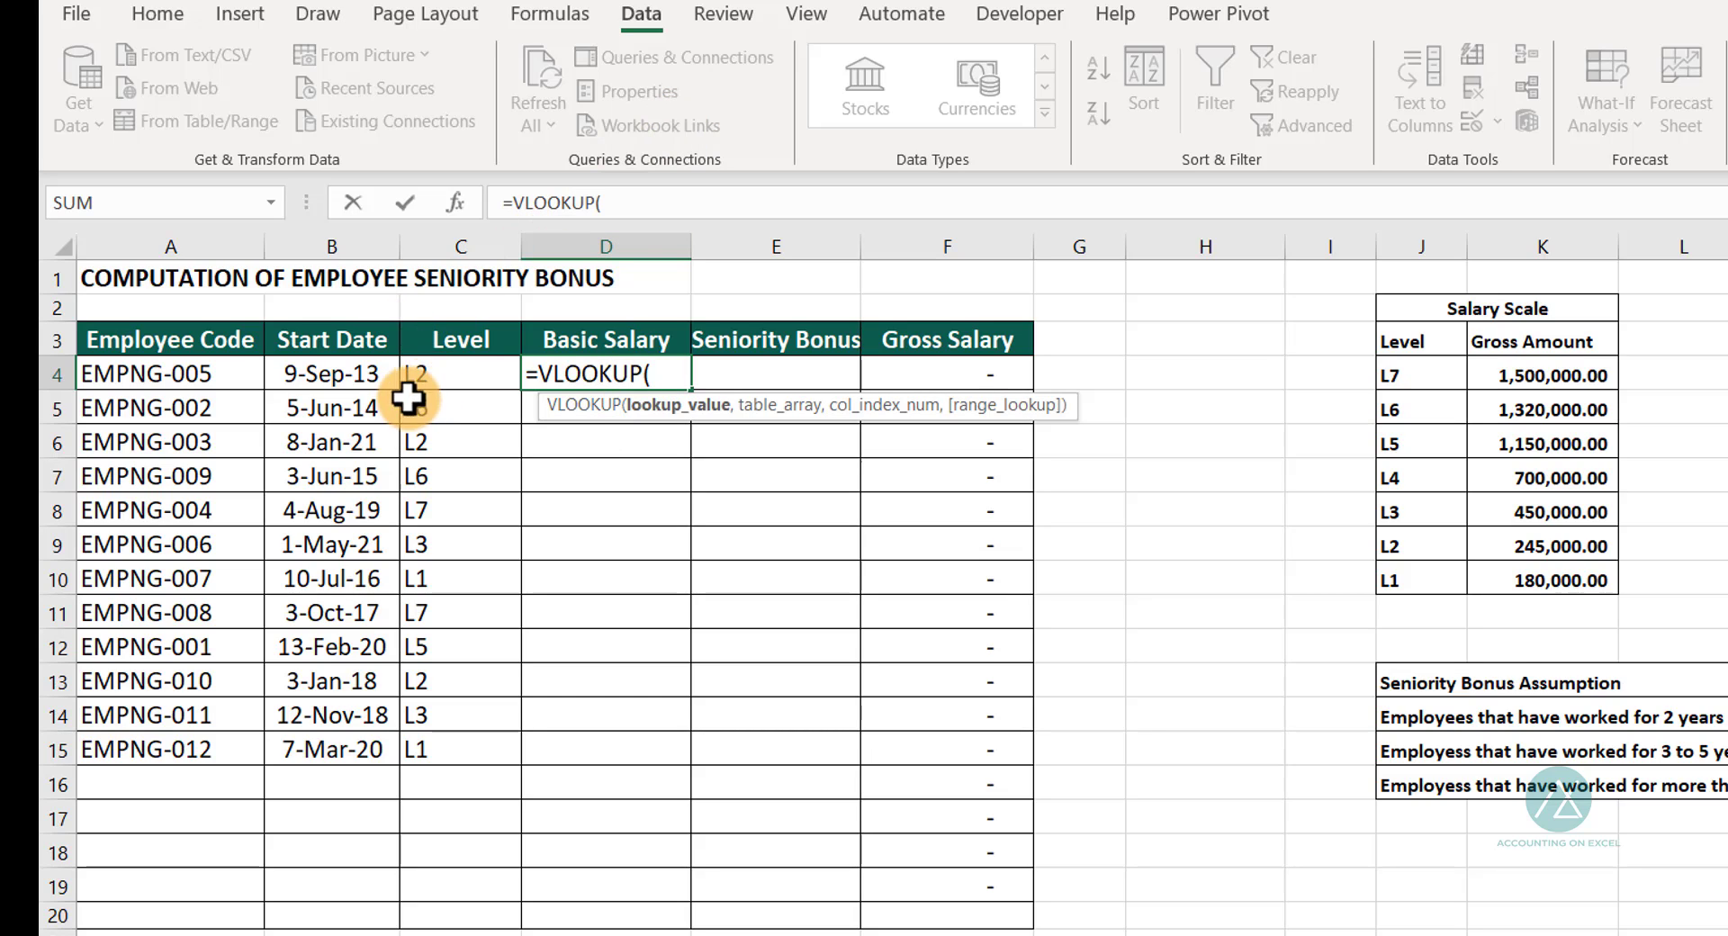
left_click(444, 375)
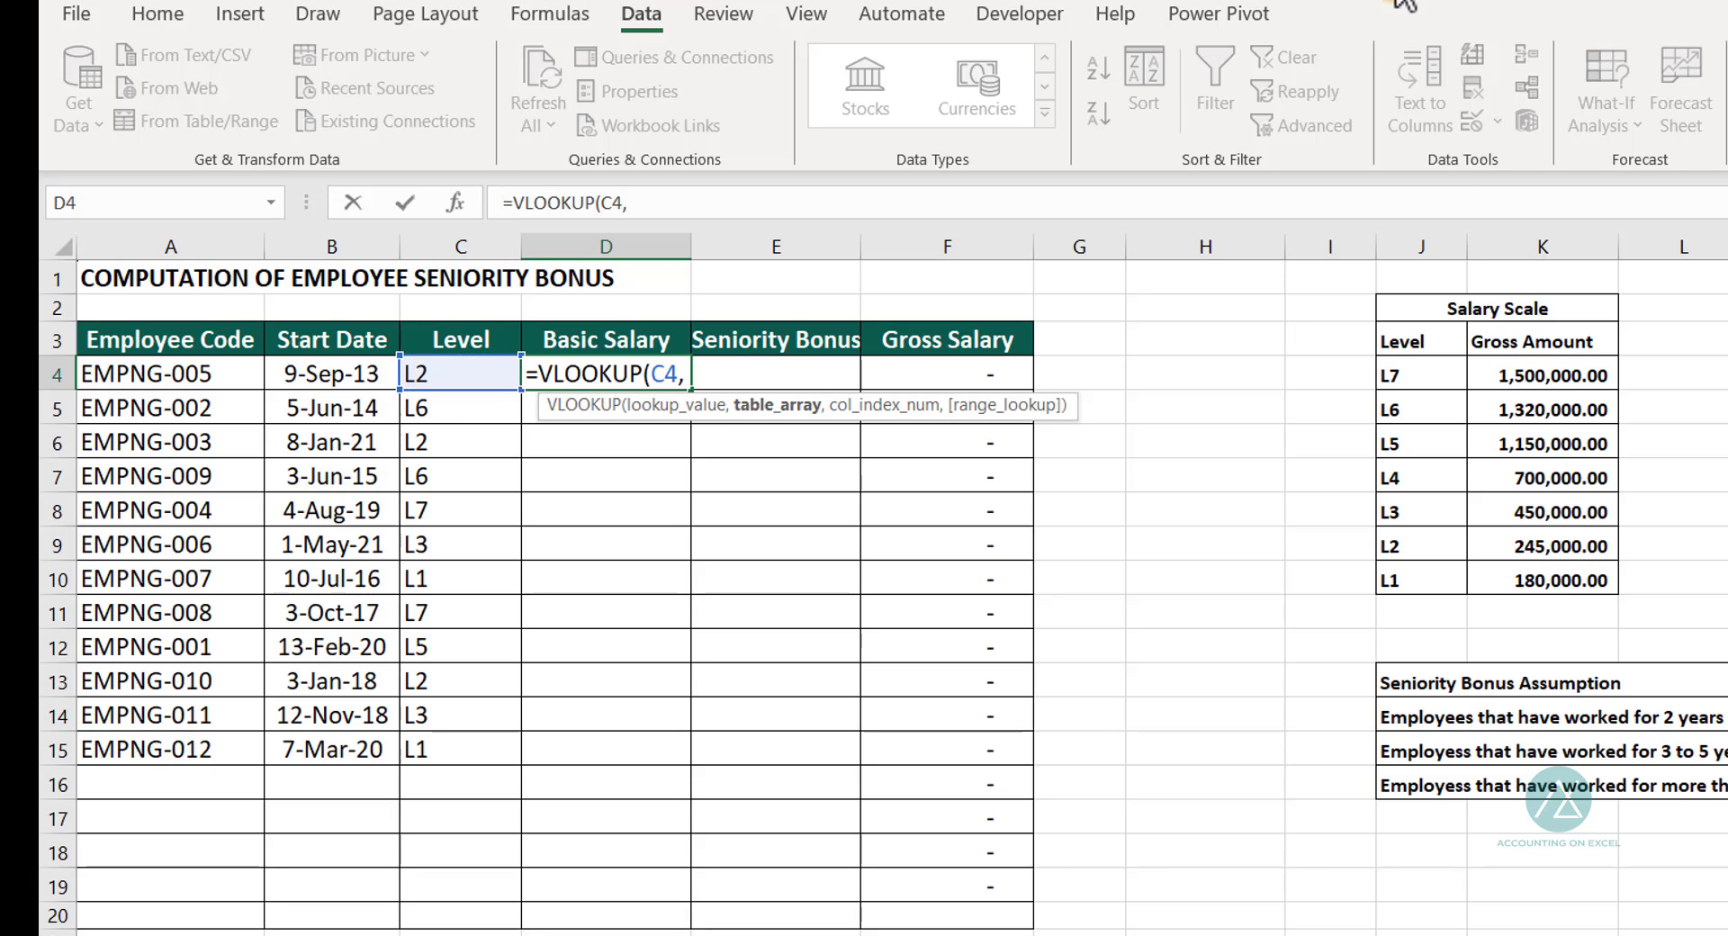
left_click_drag(1429, 340, 1505, 551)
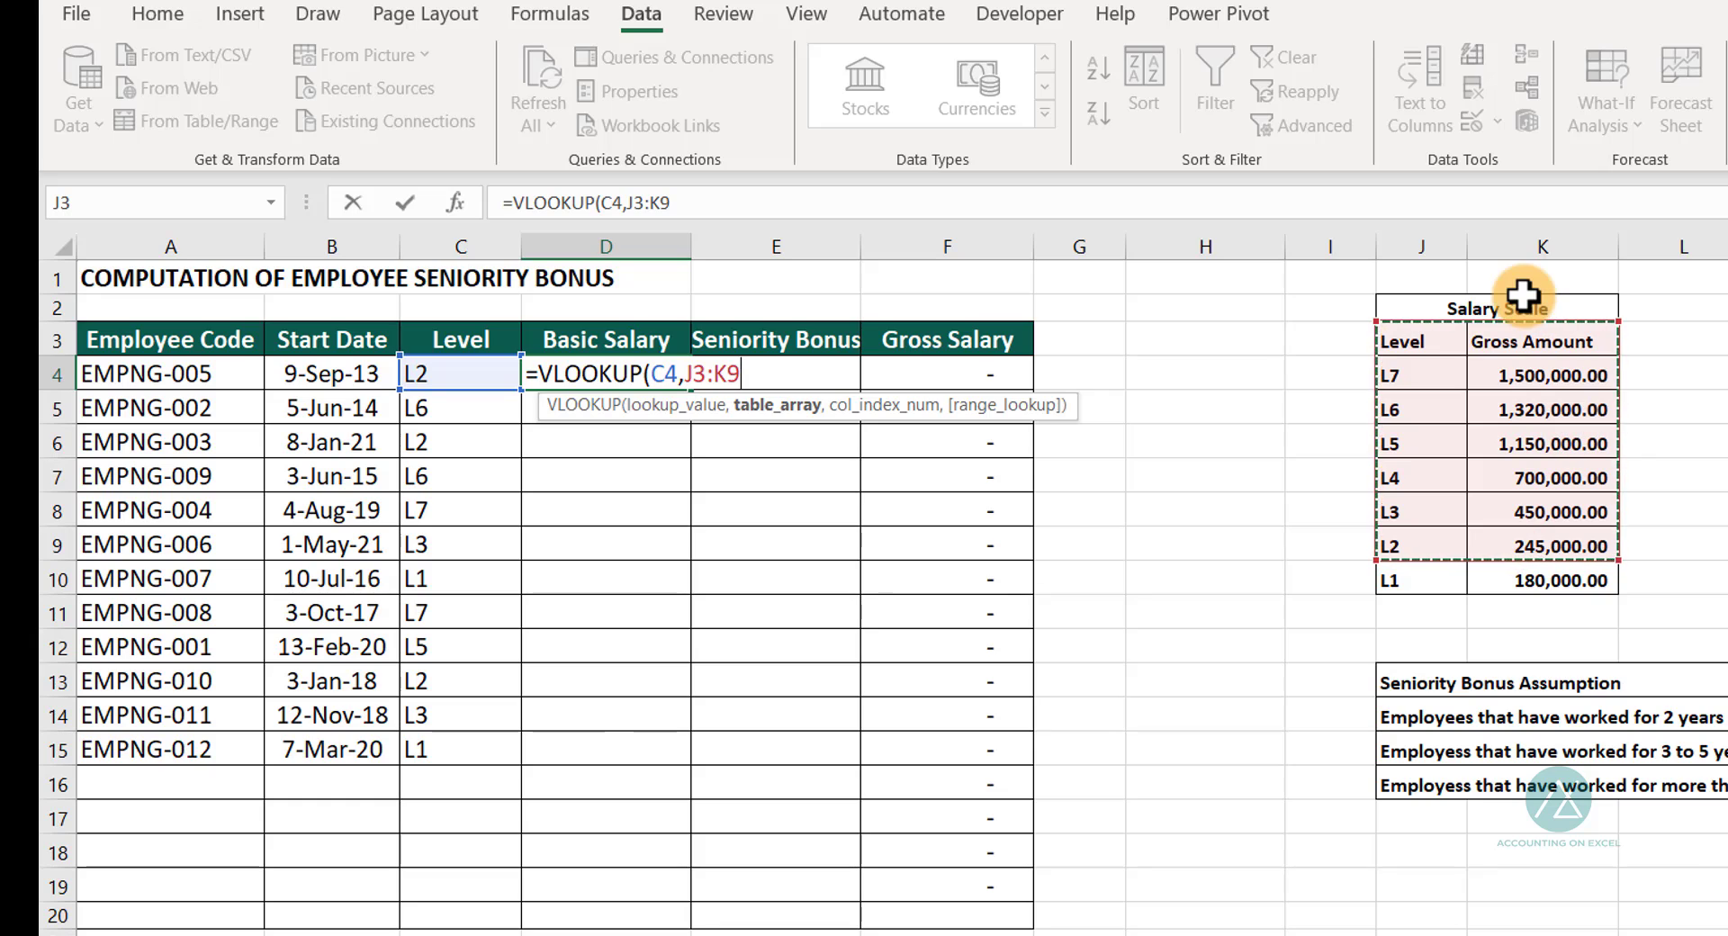
key("F4")
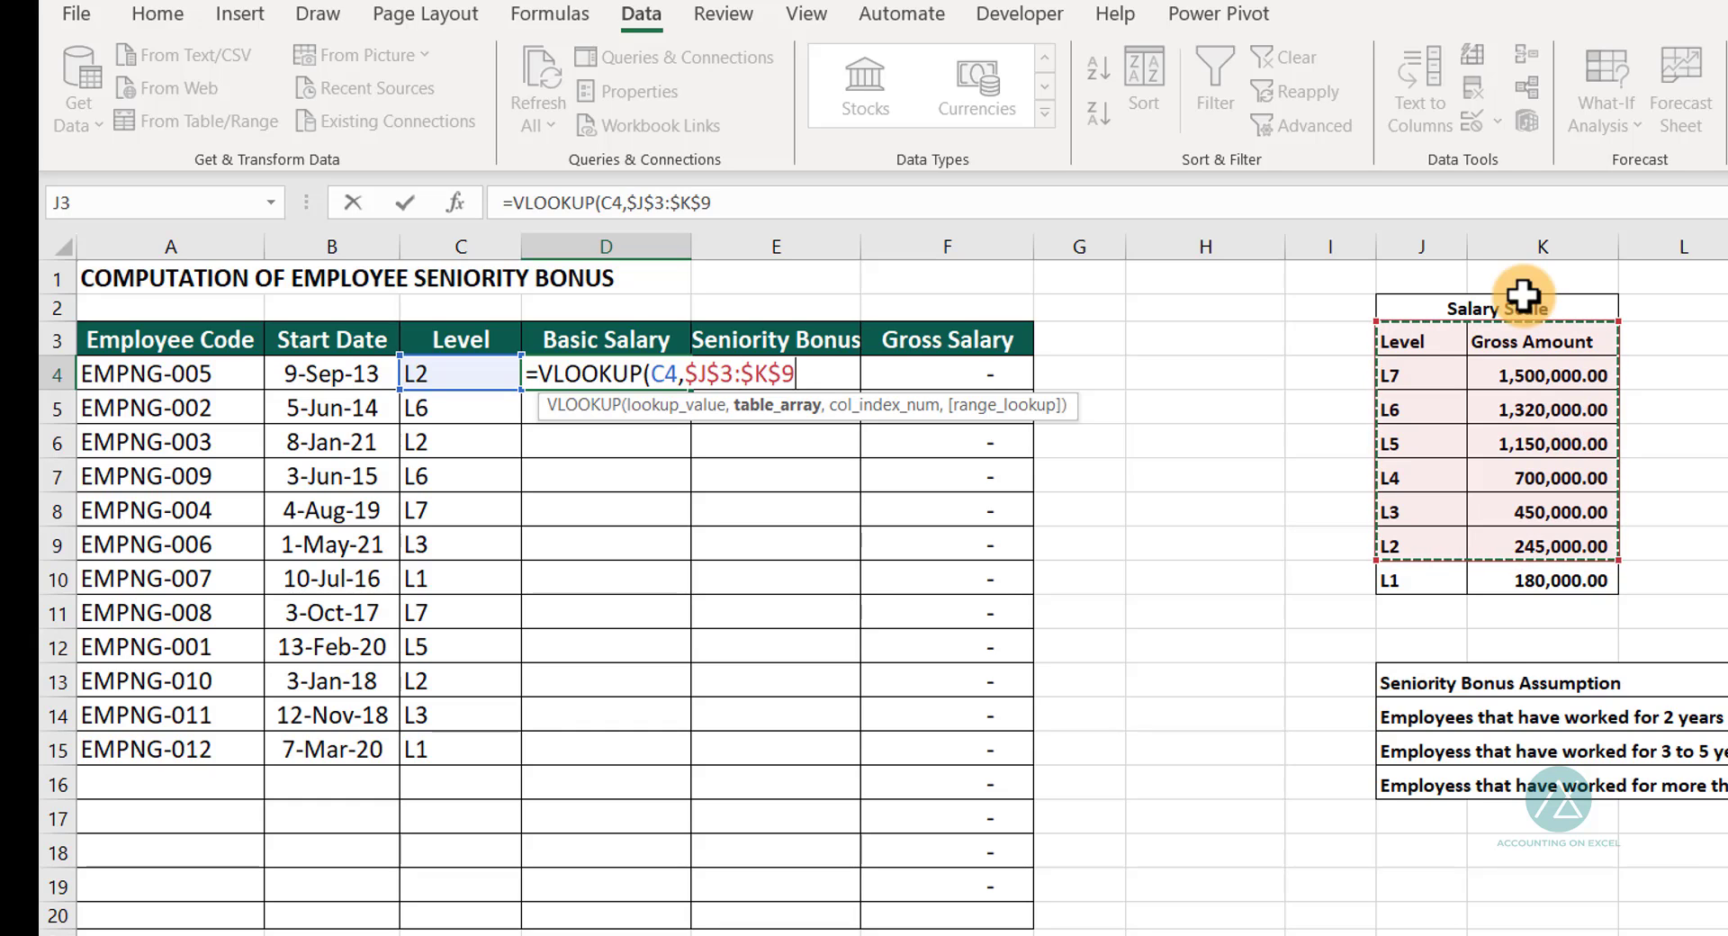
type(",2")
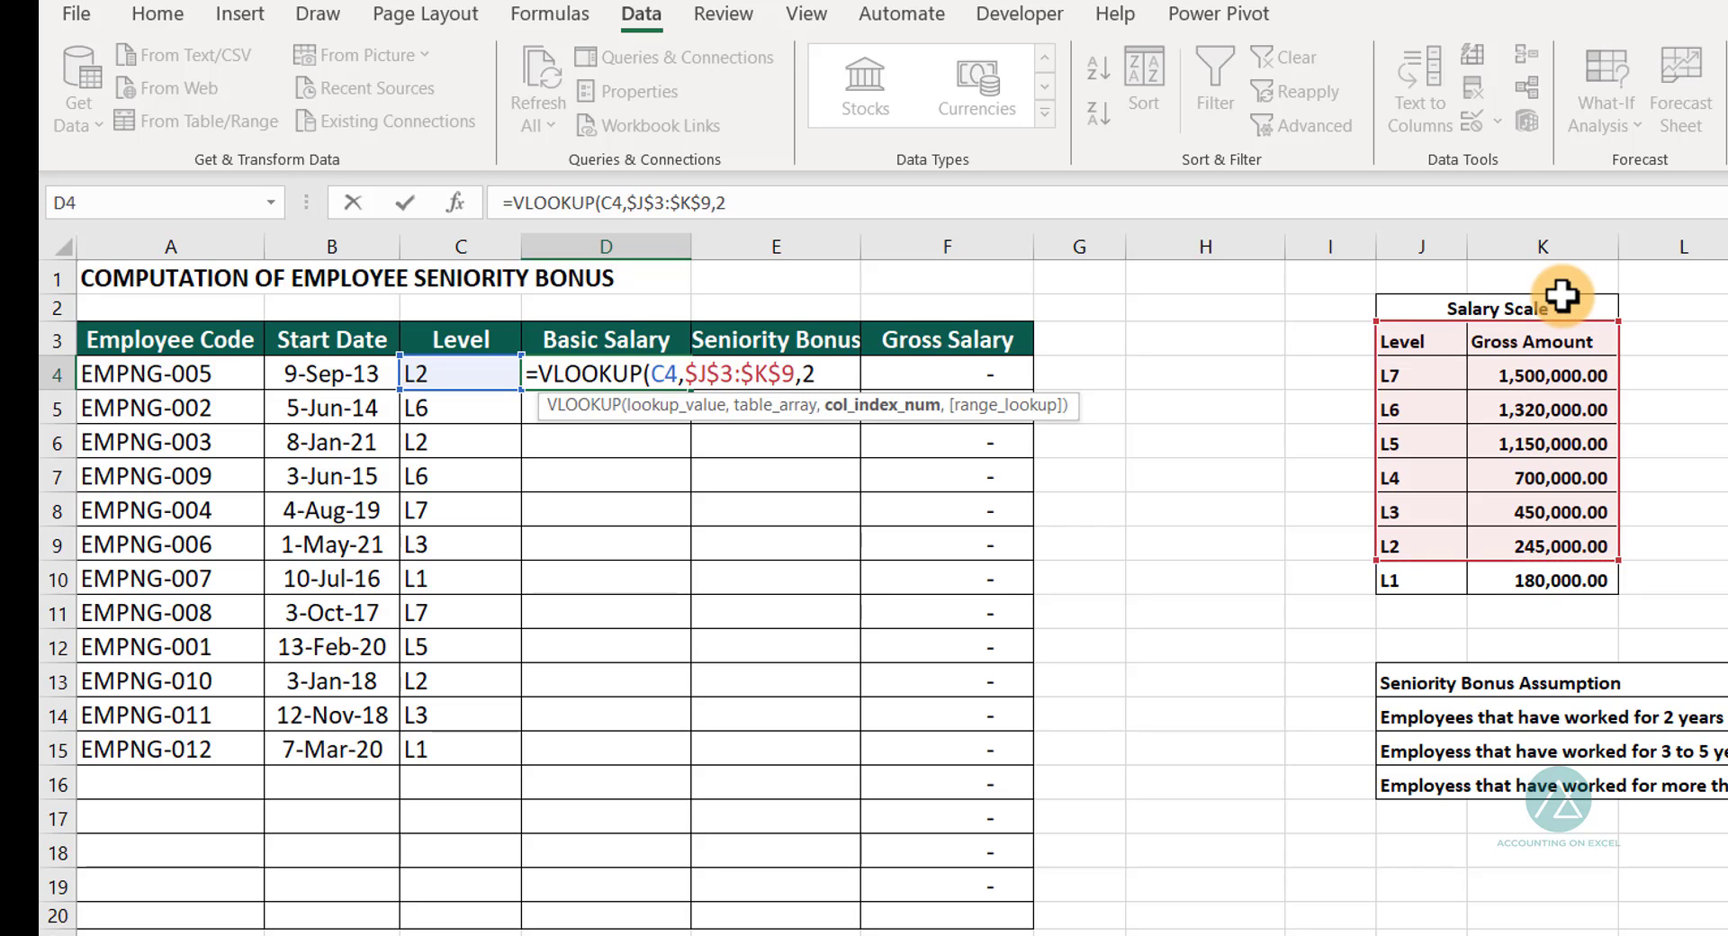
type(" ,")
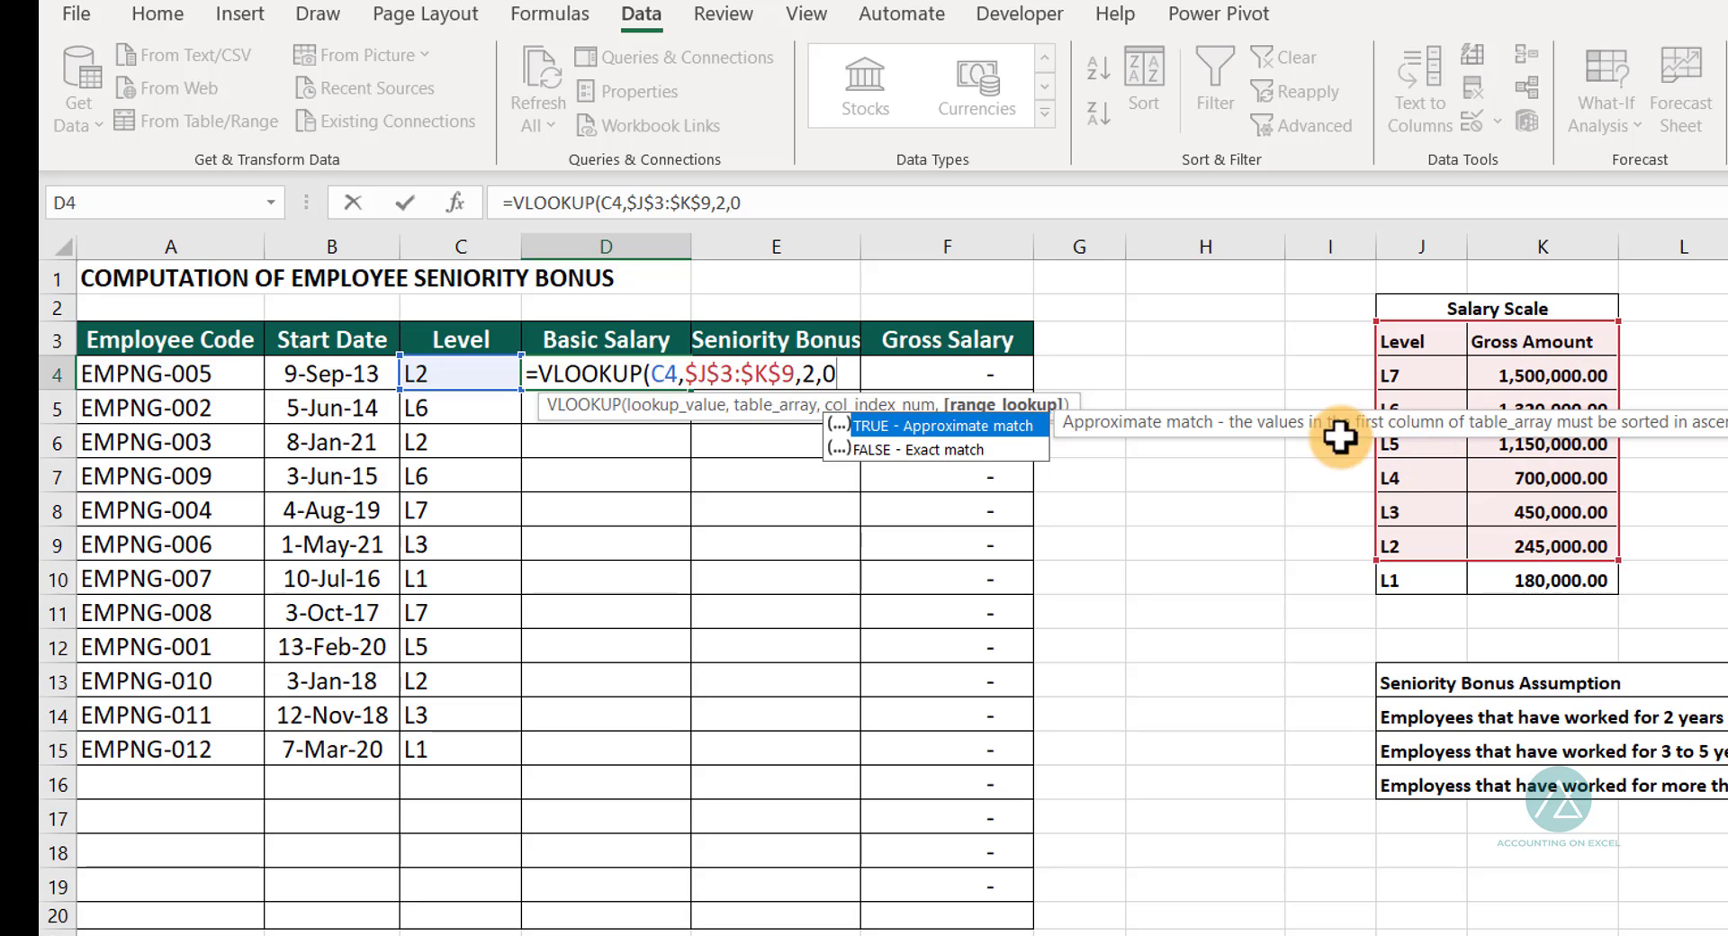
type(")")
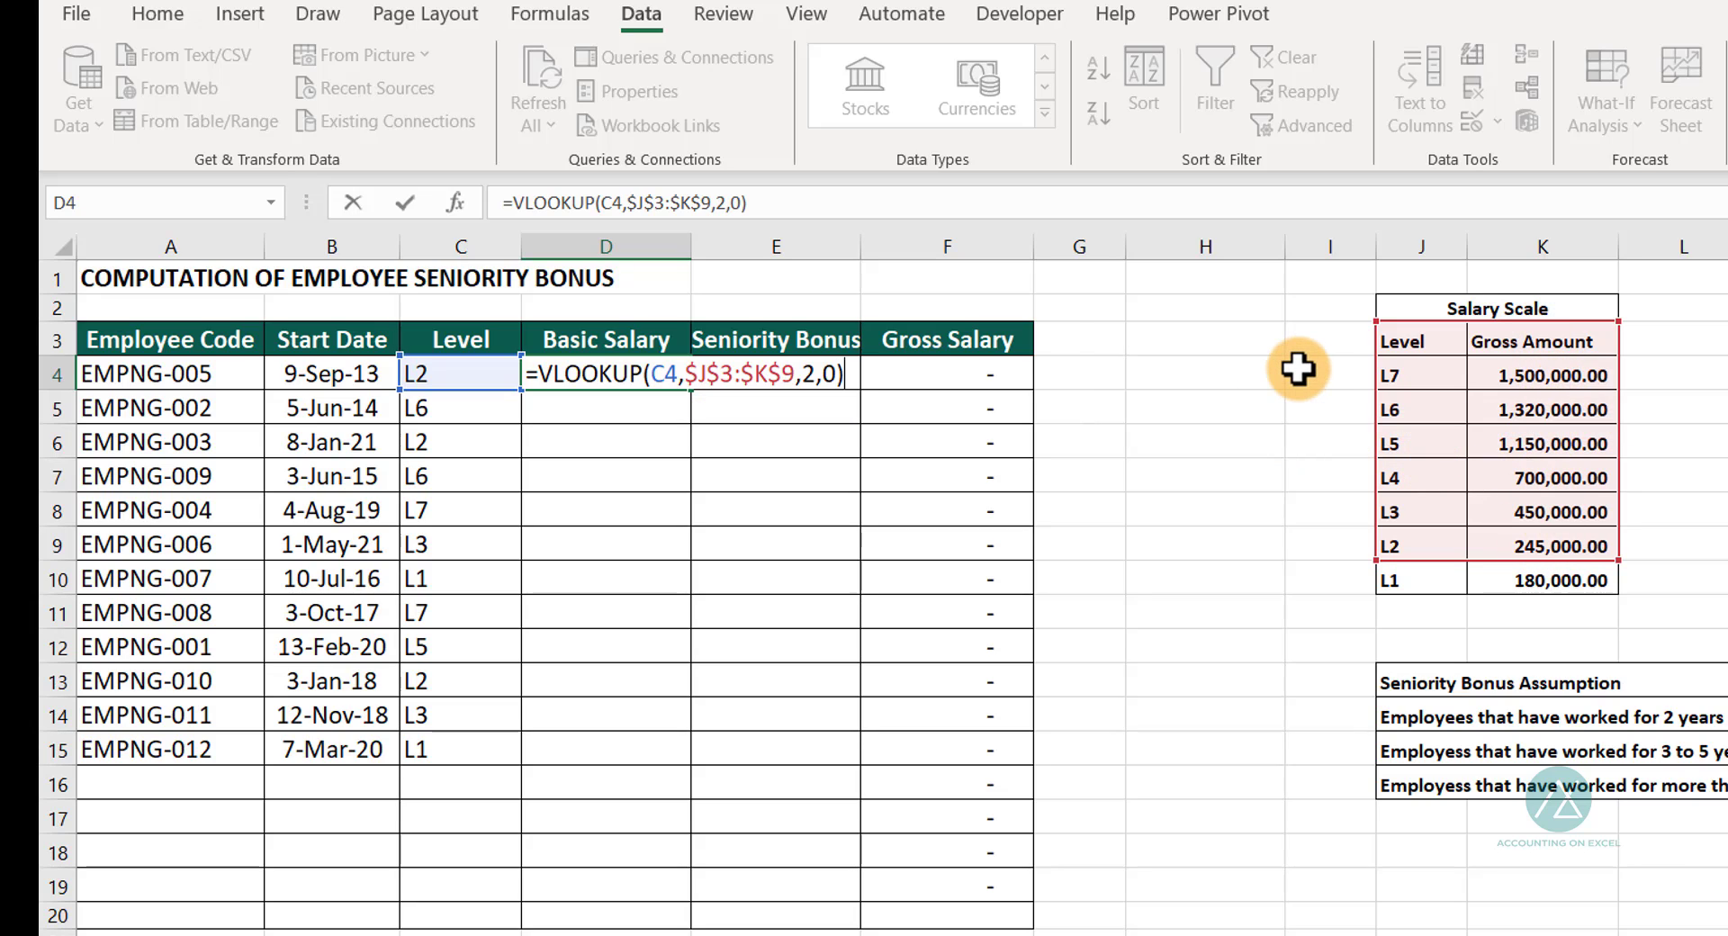
key("Return")
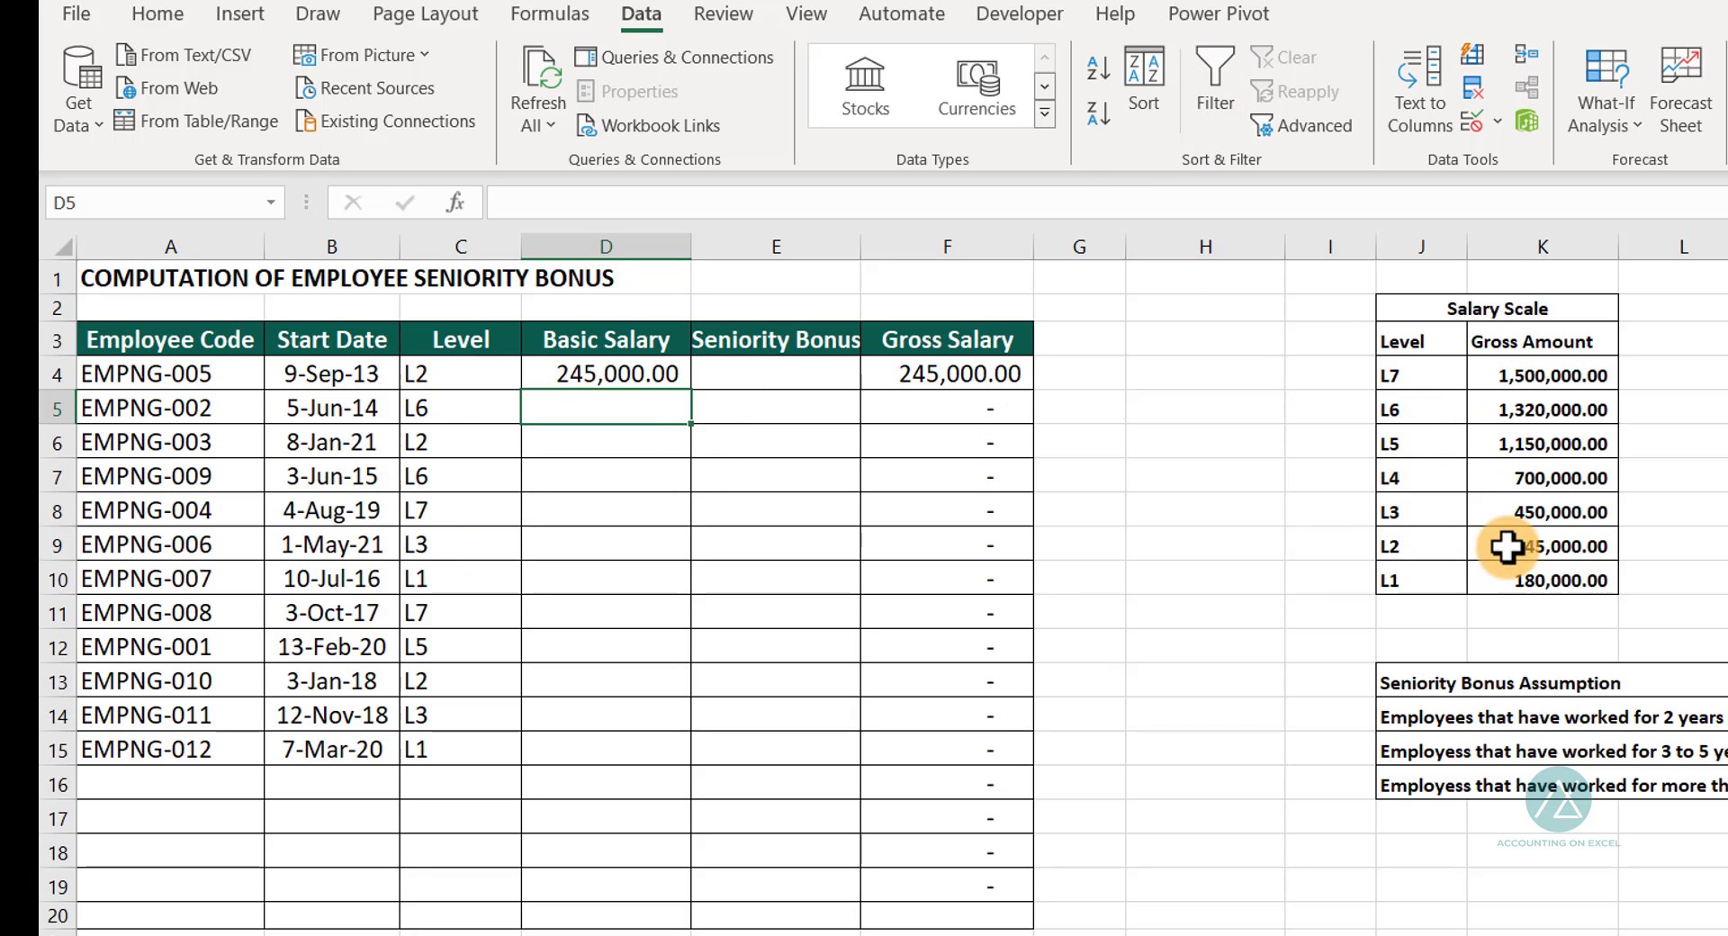
Fill the basic salary lookup from D4 down to D19 and check the level entered for the employee in row 10
left_click(617, 375)
left_click_drag(695, 391, 611, 891)
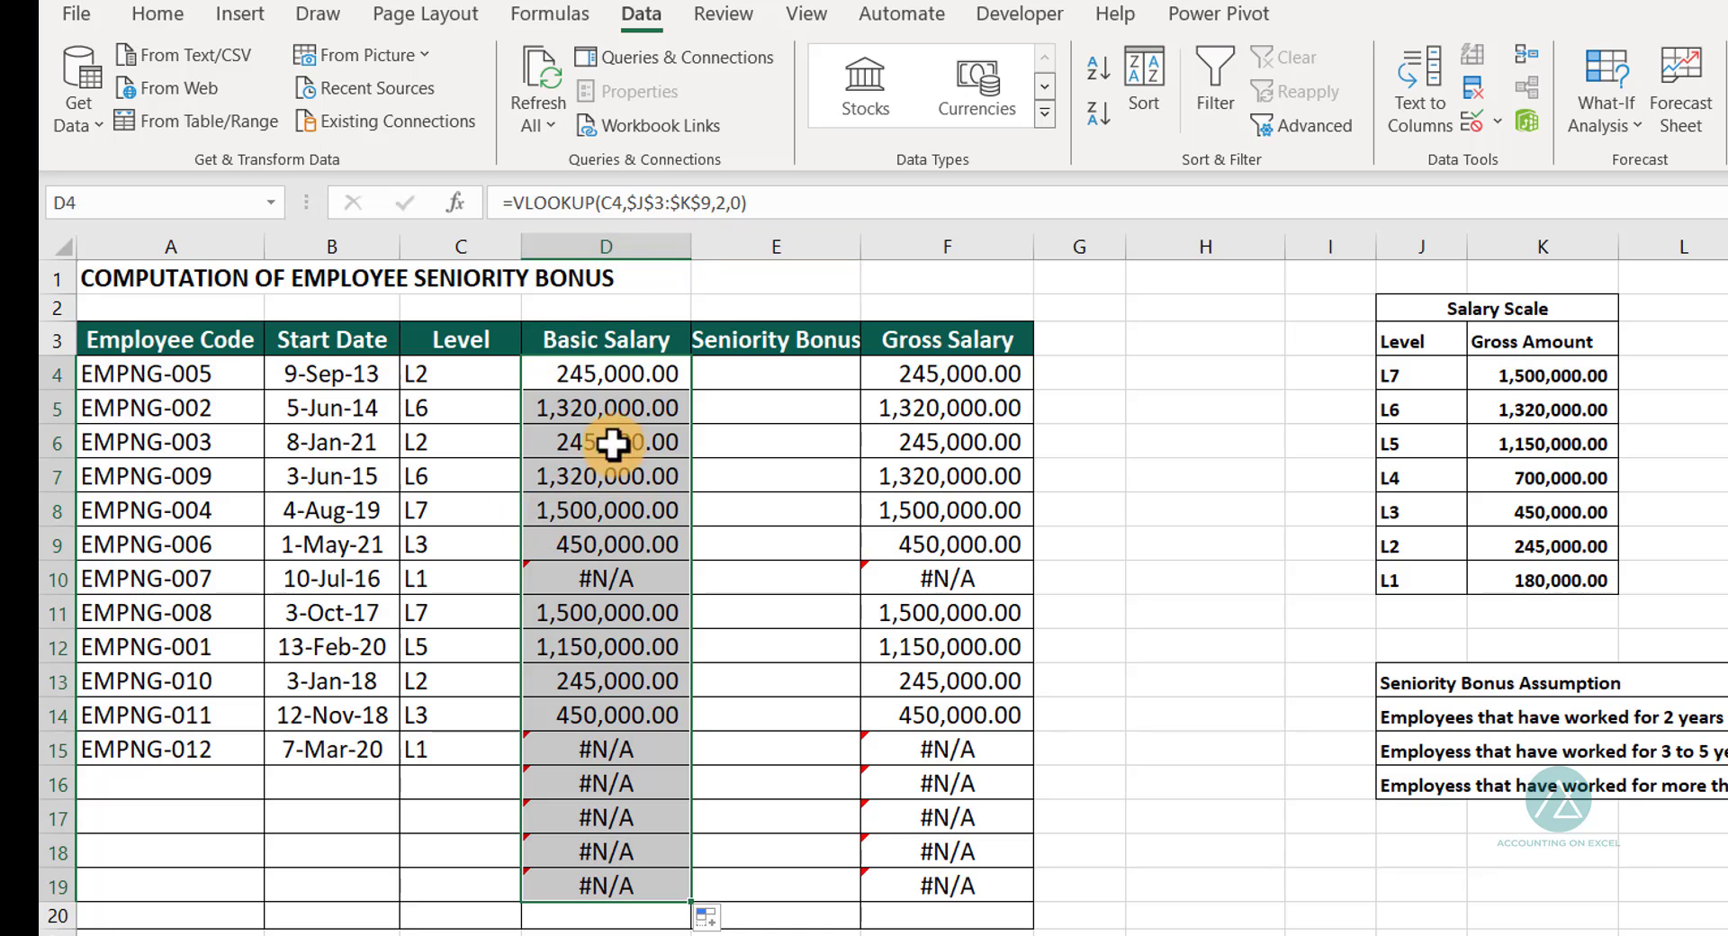
left_click(568, 580)
left_click(451, 579)
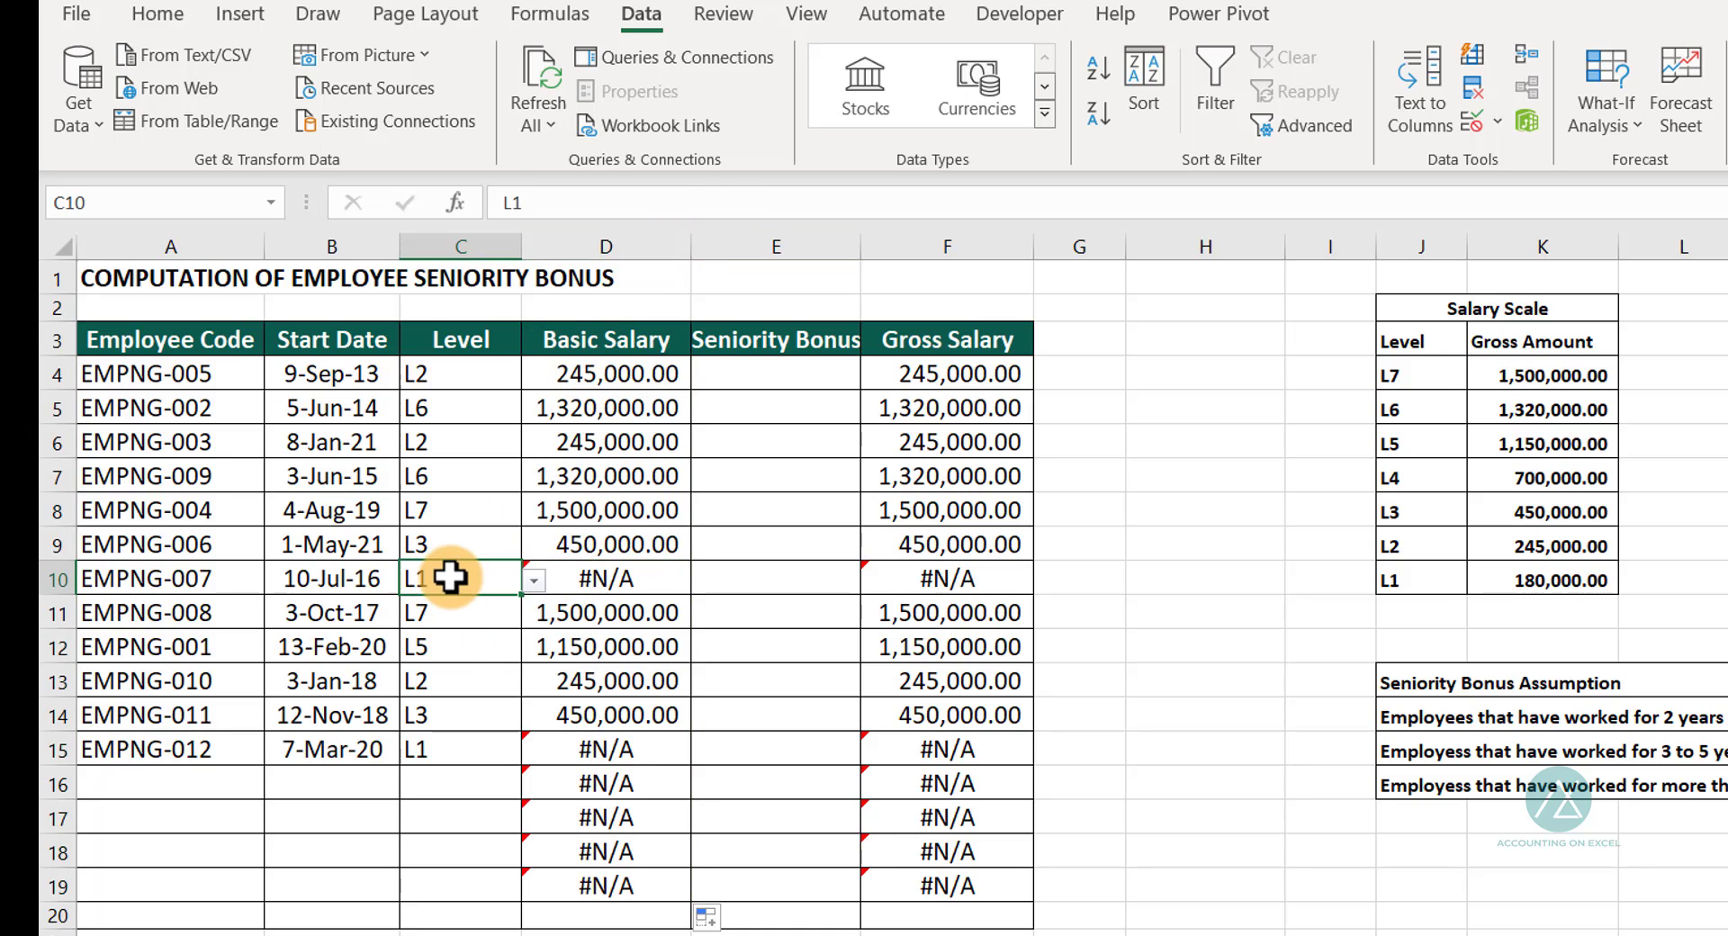
left_click(533, 580)
left_click(630, 470)
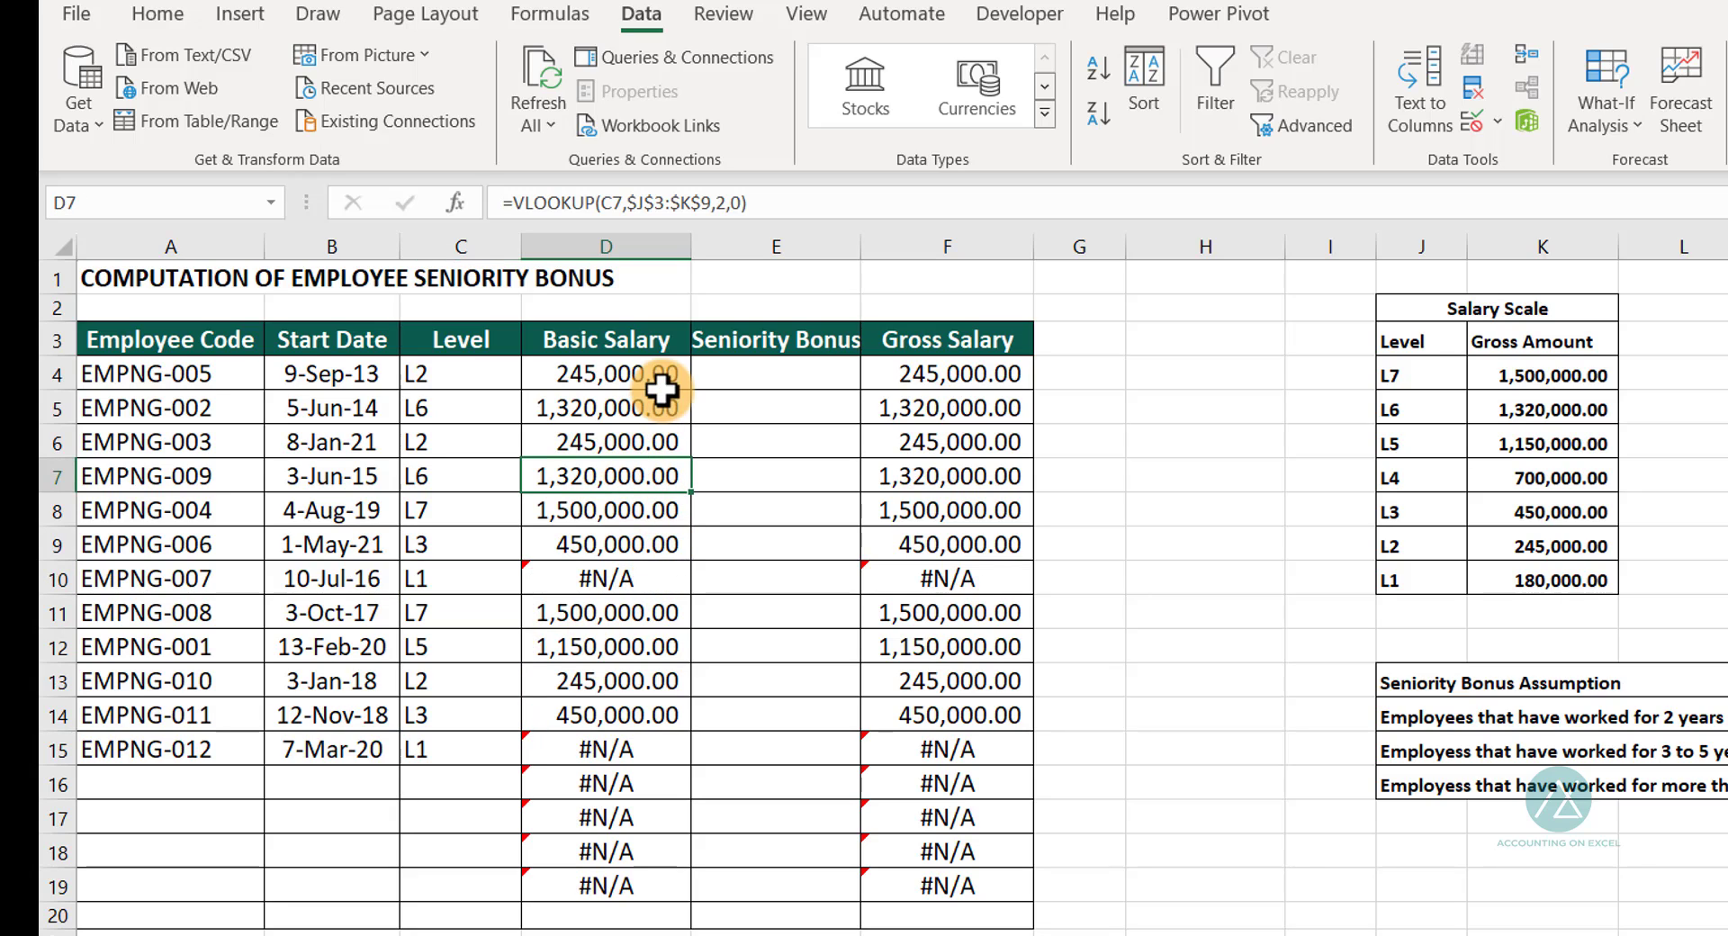
Extend the lookup table range in D4 to $J$3:$K$10 and fill the corrected formula down to D20
left_click(657, 376)
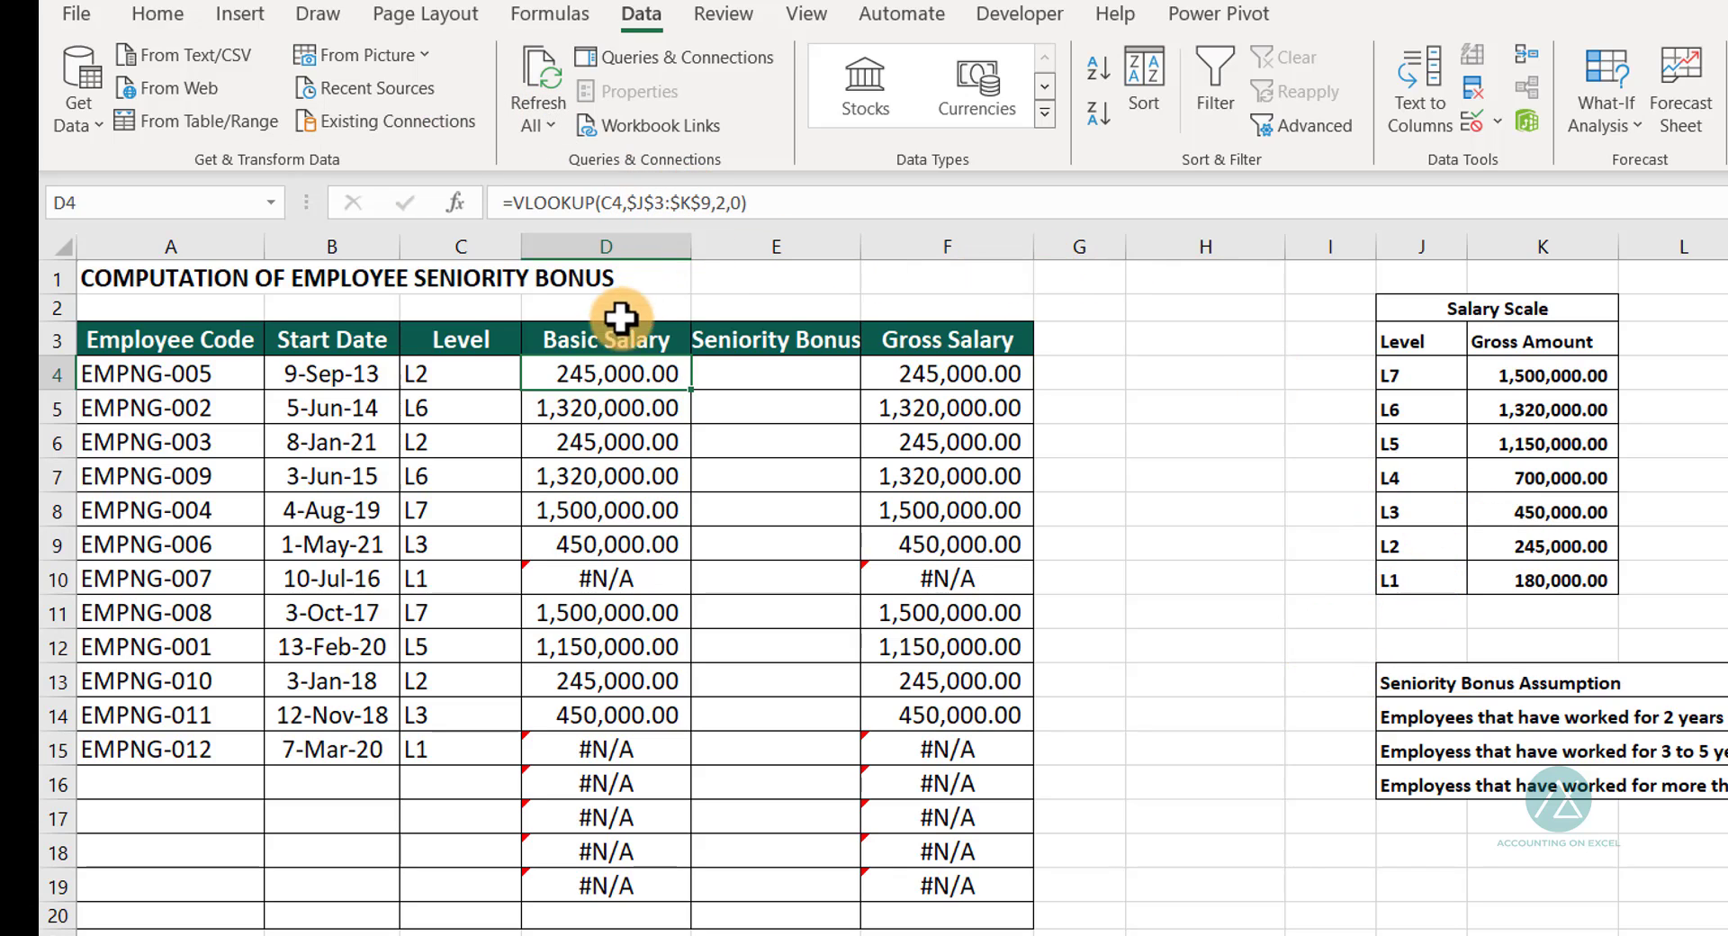
double_click(589, 376)
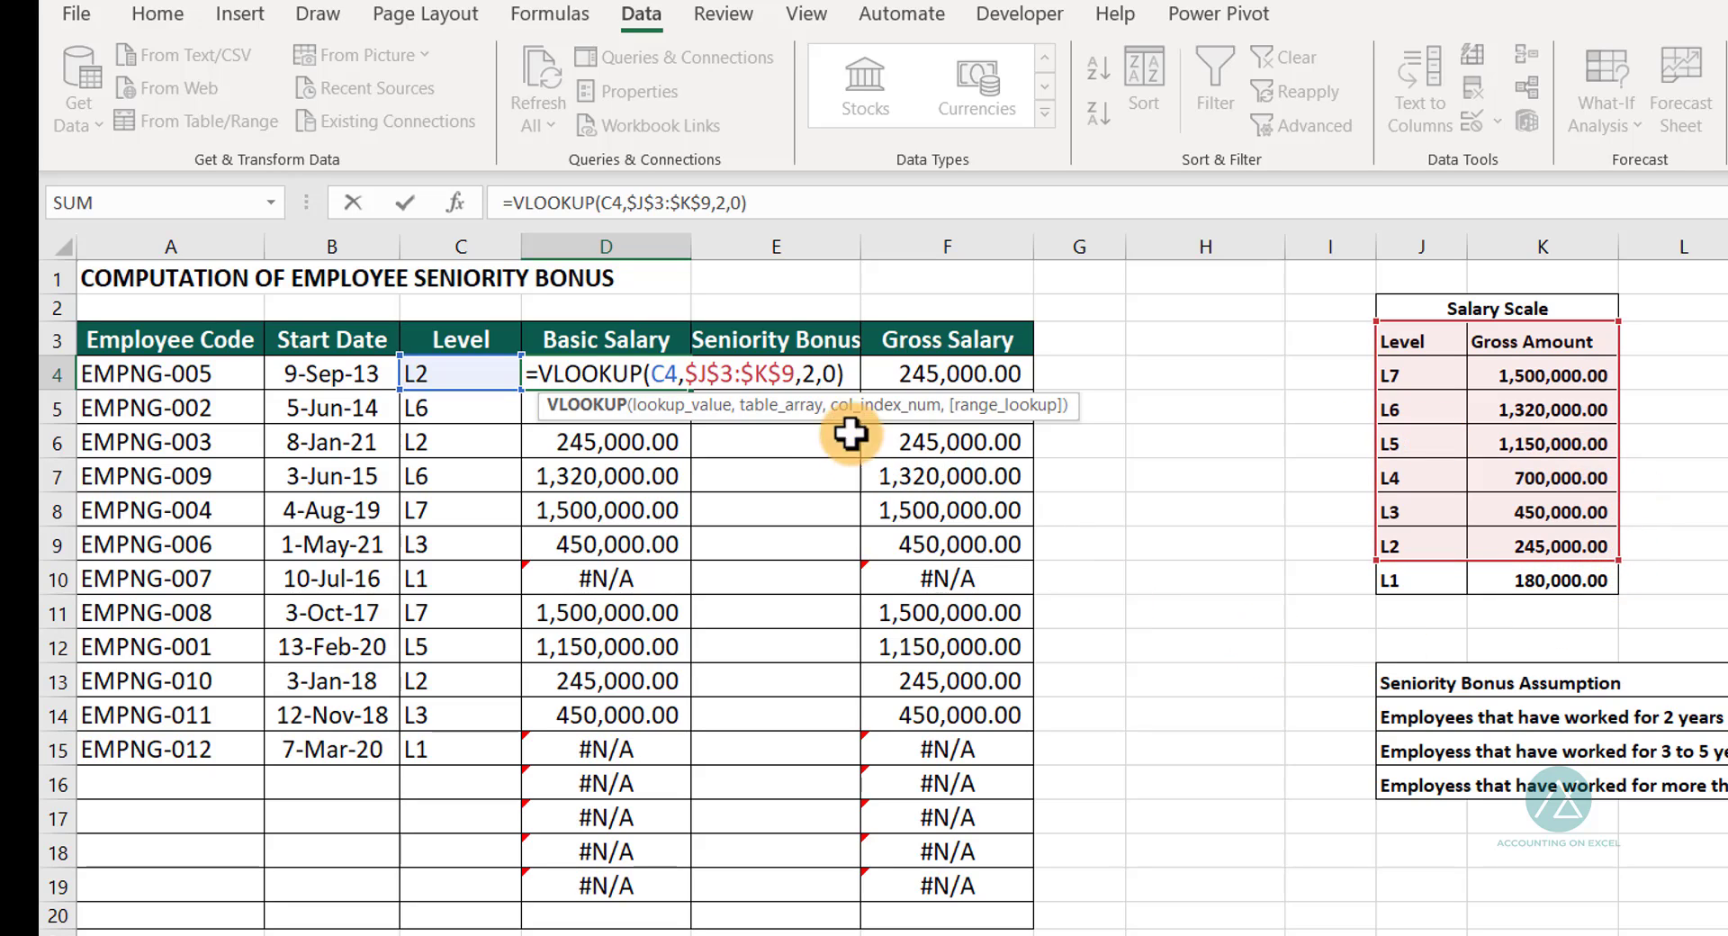
left_click(797, 371)
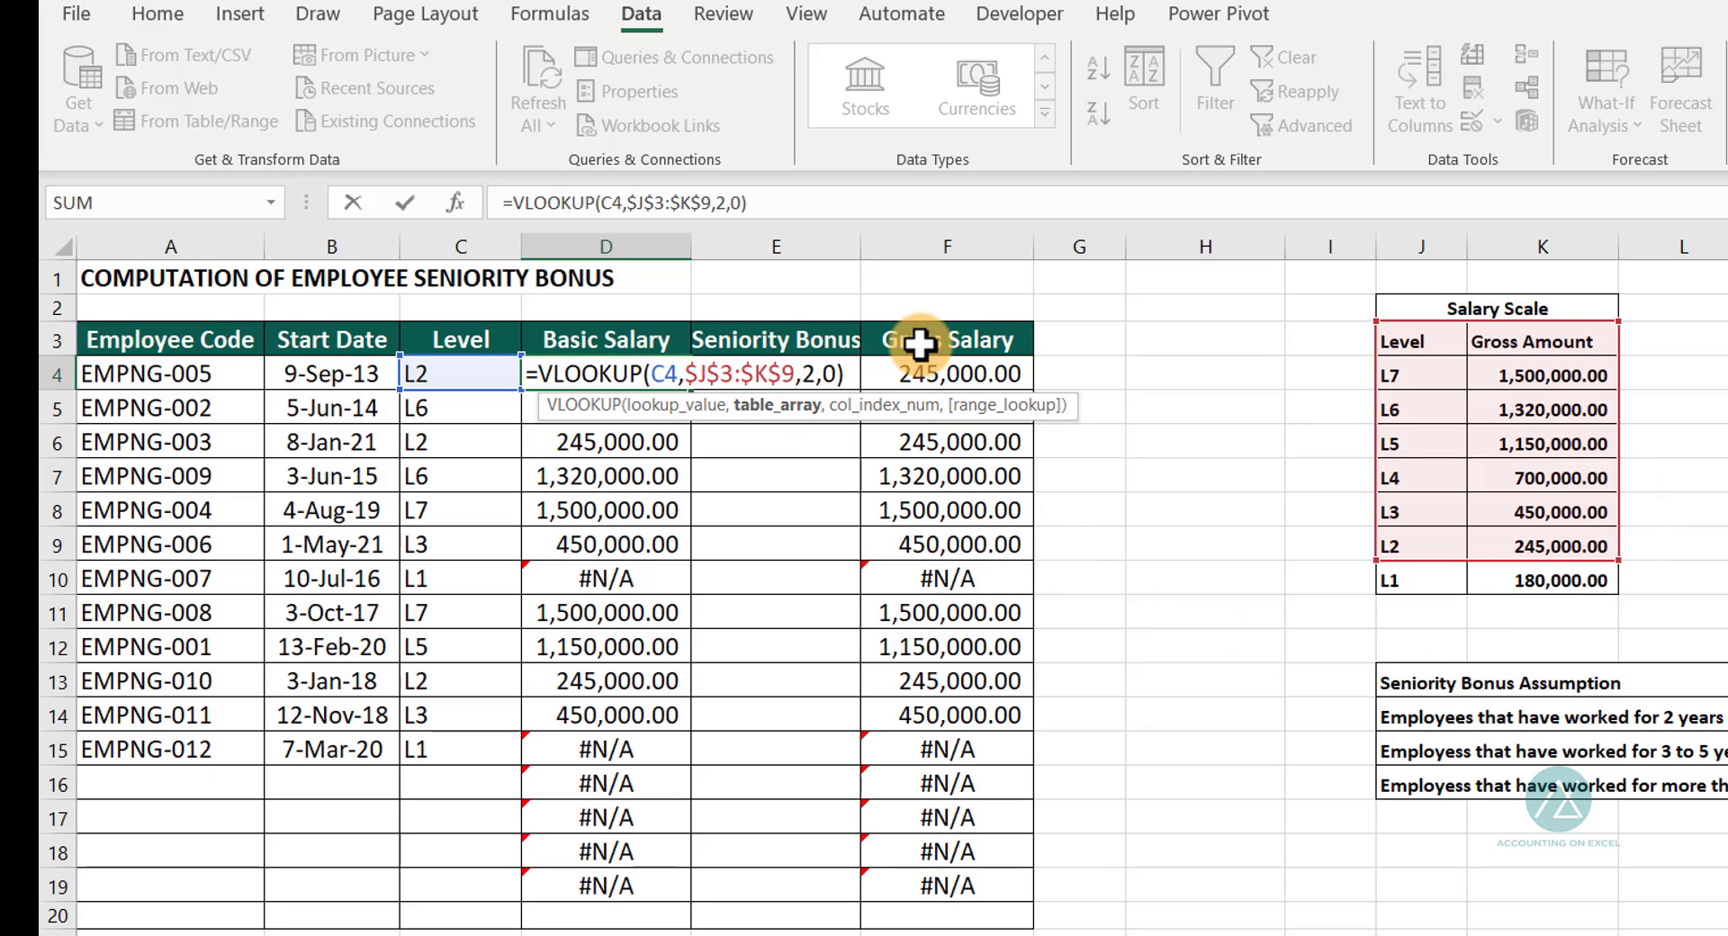
key("BackSpace")
type("10")
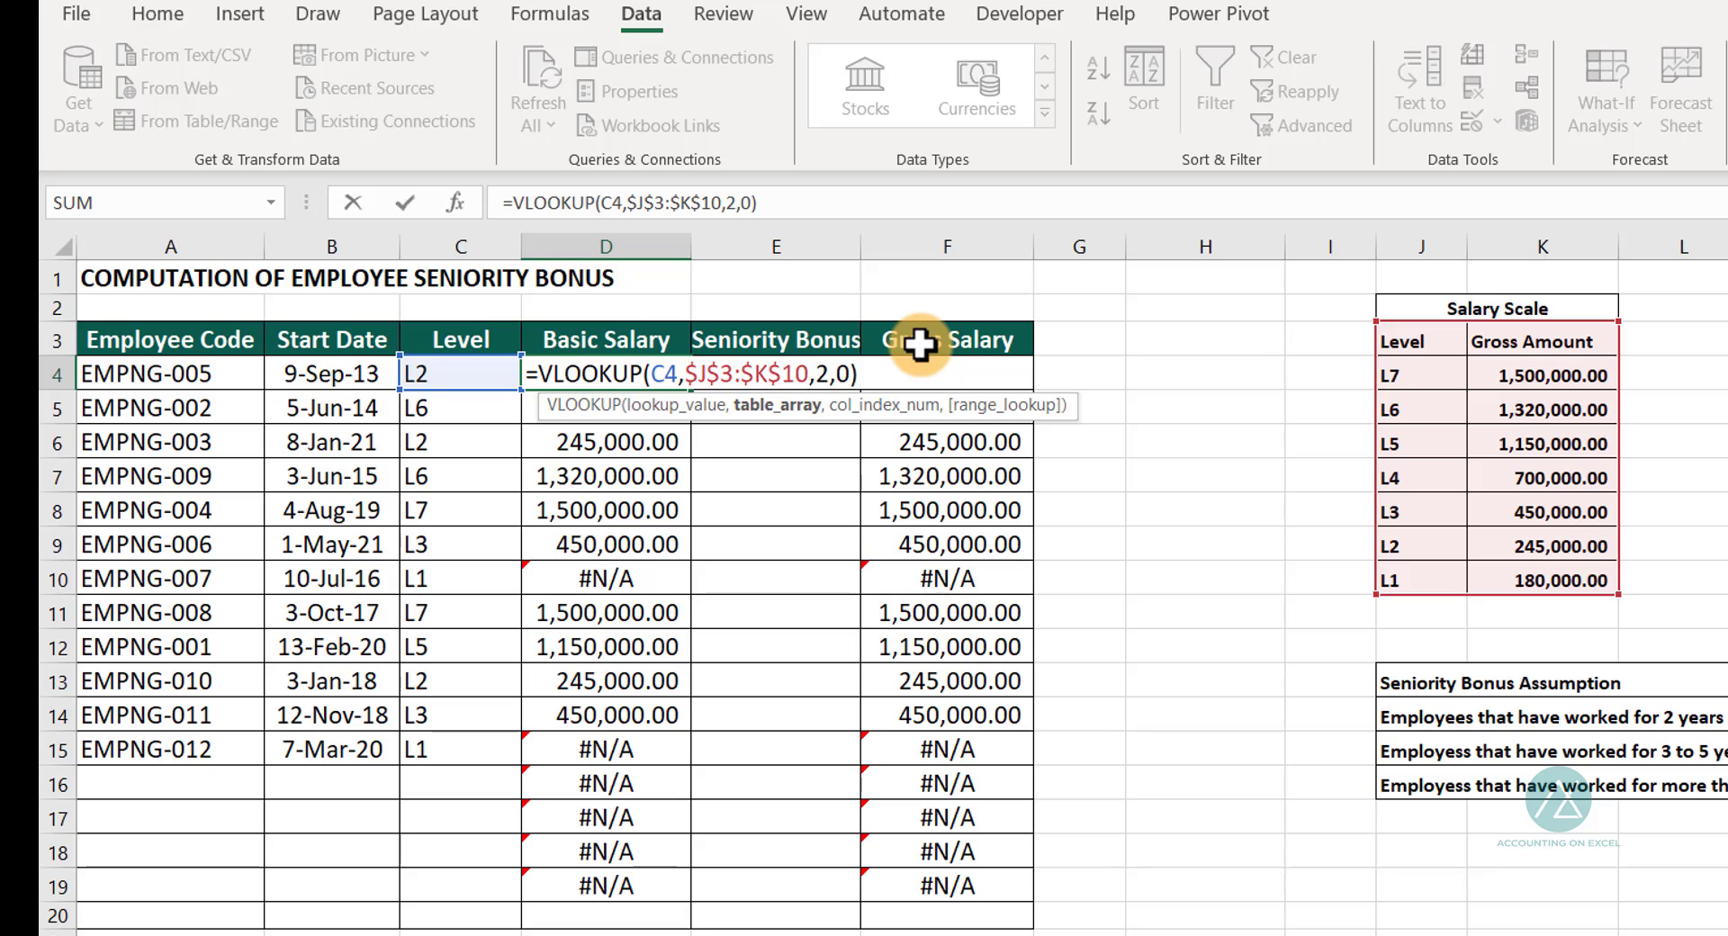
key("Return")
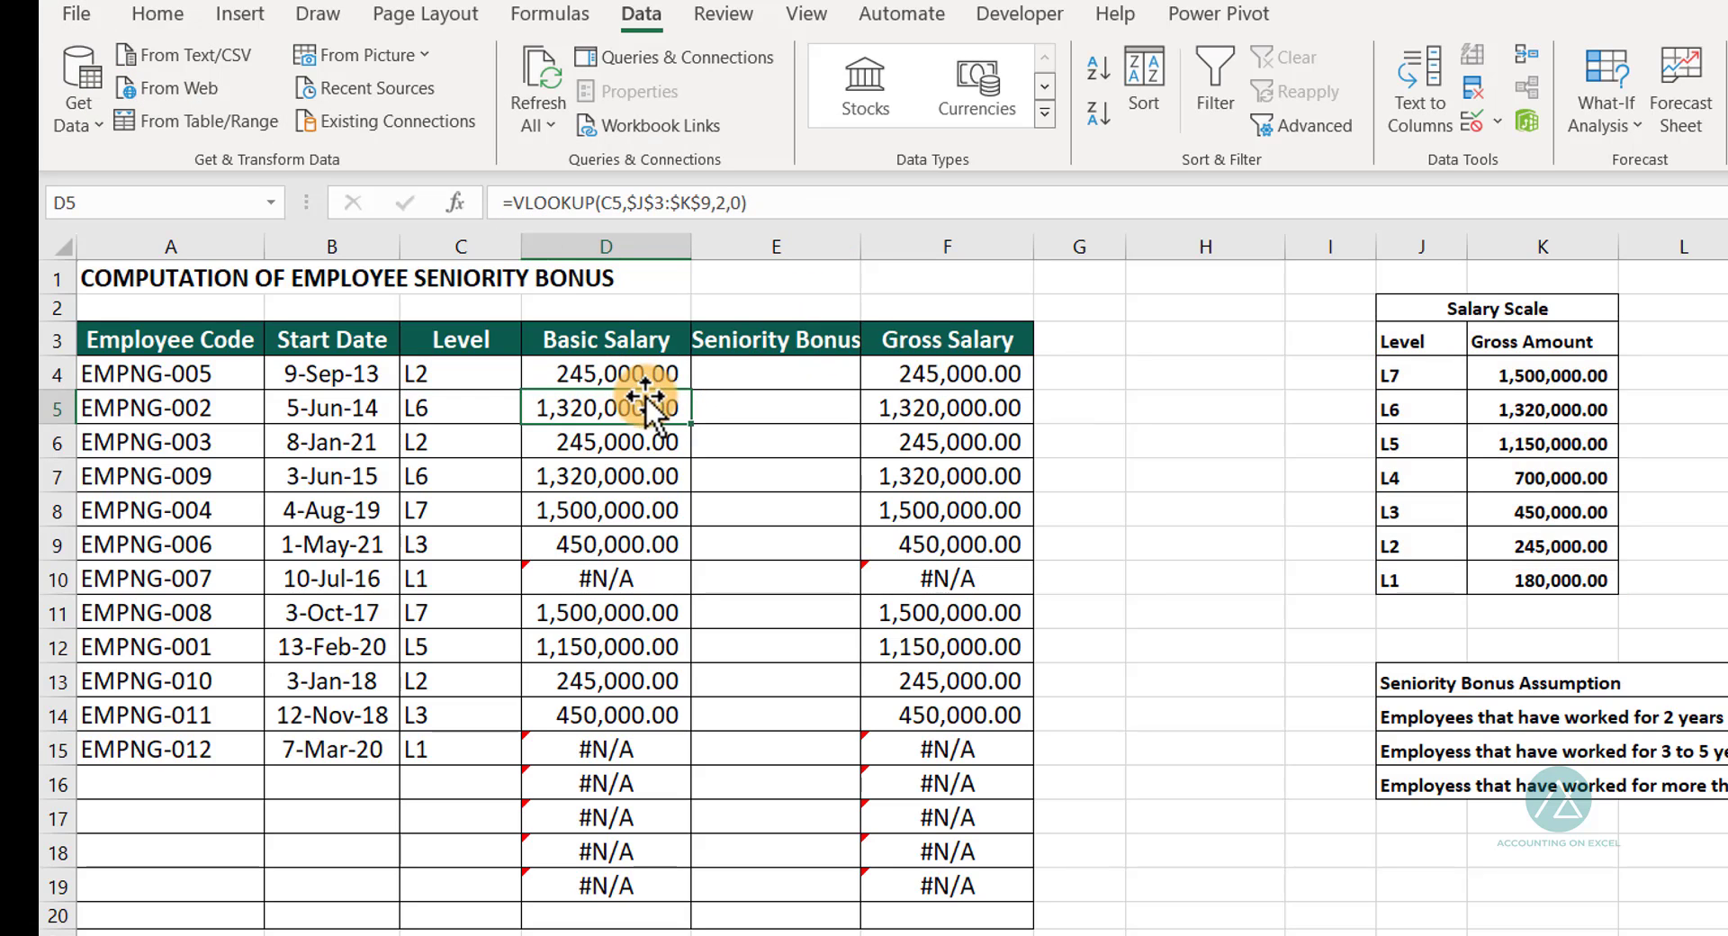
left_click(664, 369)
left_click_drag(691, 391, 572, 906)
left_click_drag(573, 922, 573, 922)
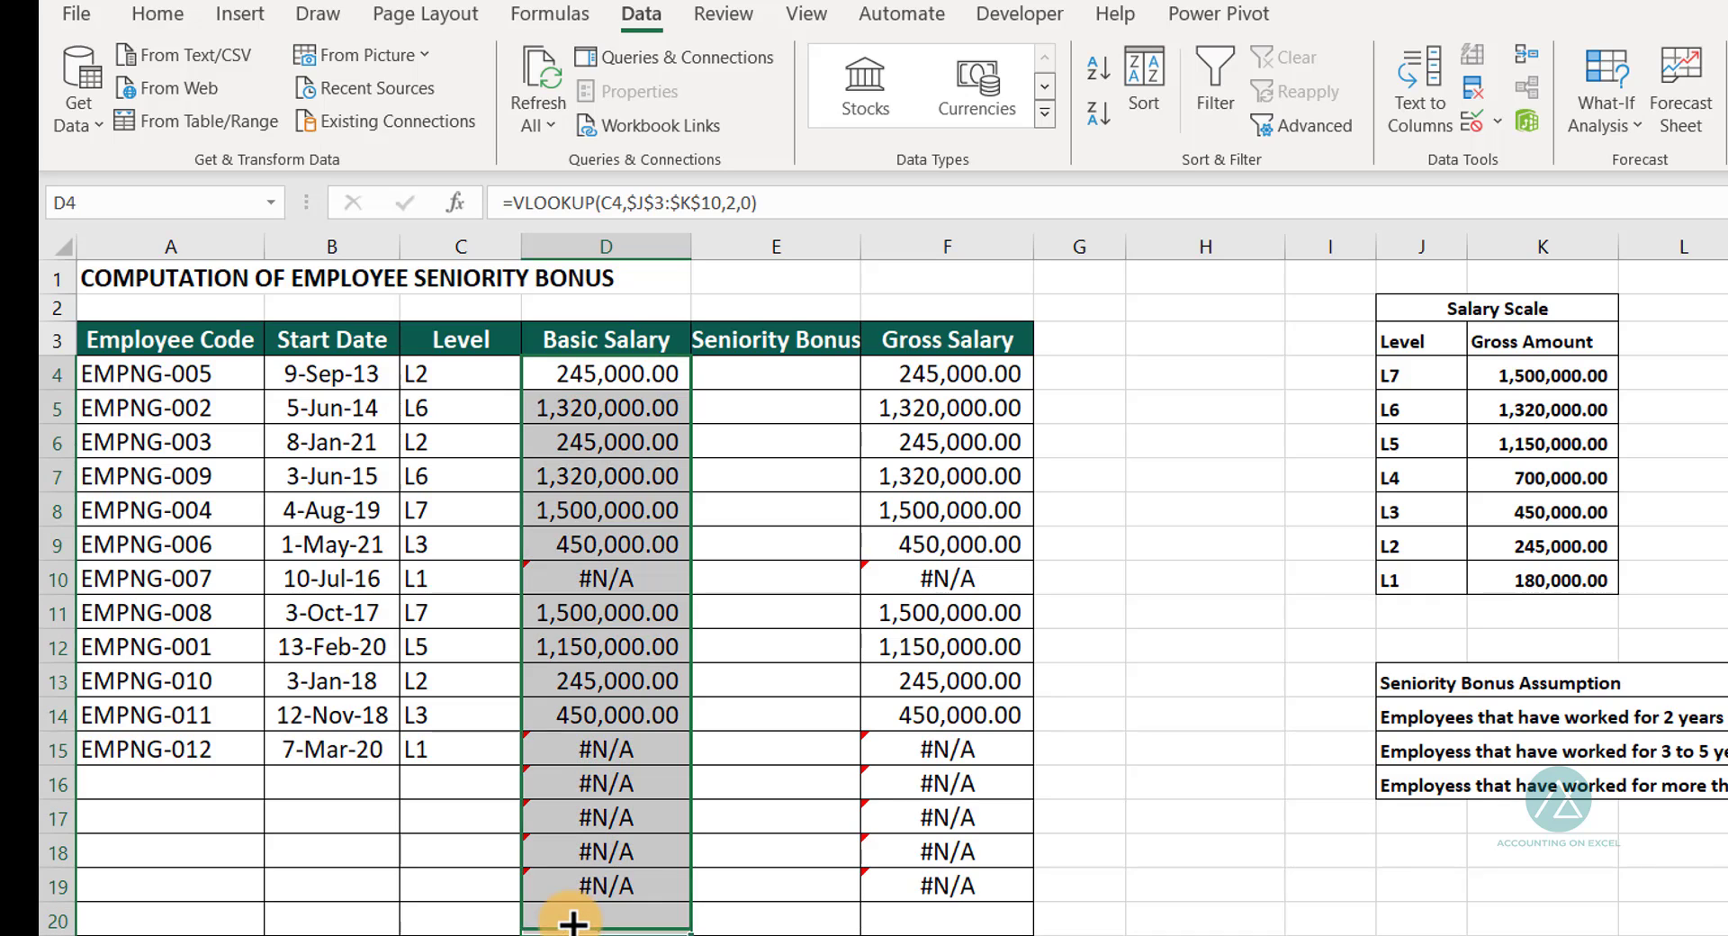
Wrap the D4 lookup in IFNA with an empty text fallback, giving =IFNA(VLOOKUP(C4,$J$3:$K$10,2,0),"")
left_click(520, 200)
left_click(521, 200)
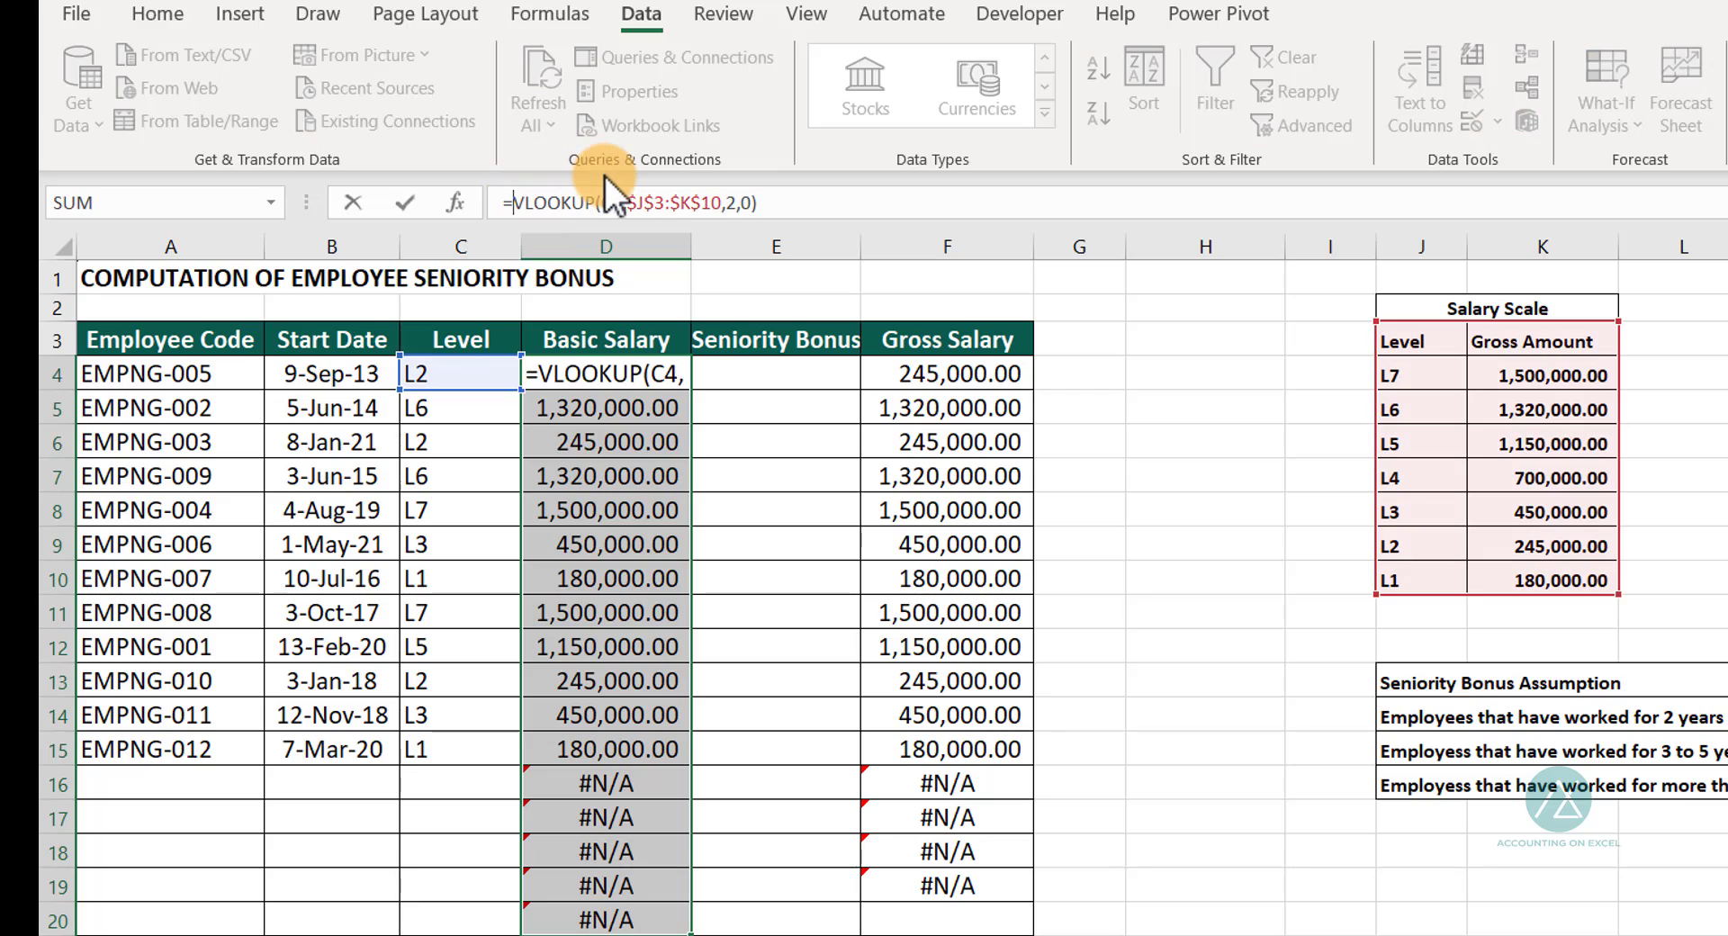
type("IFN")
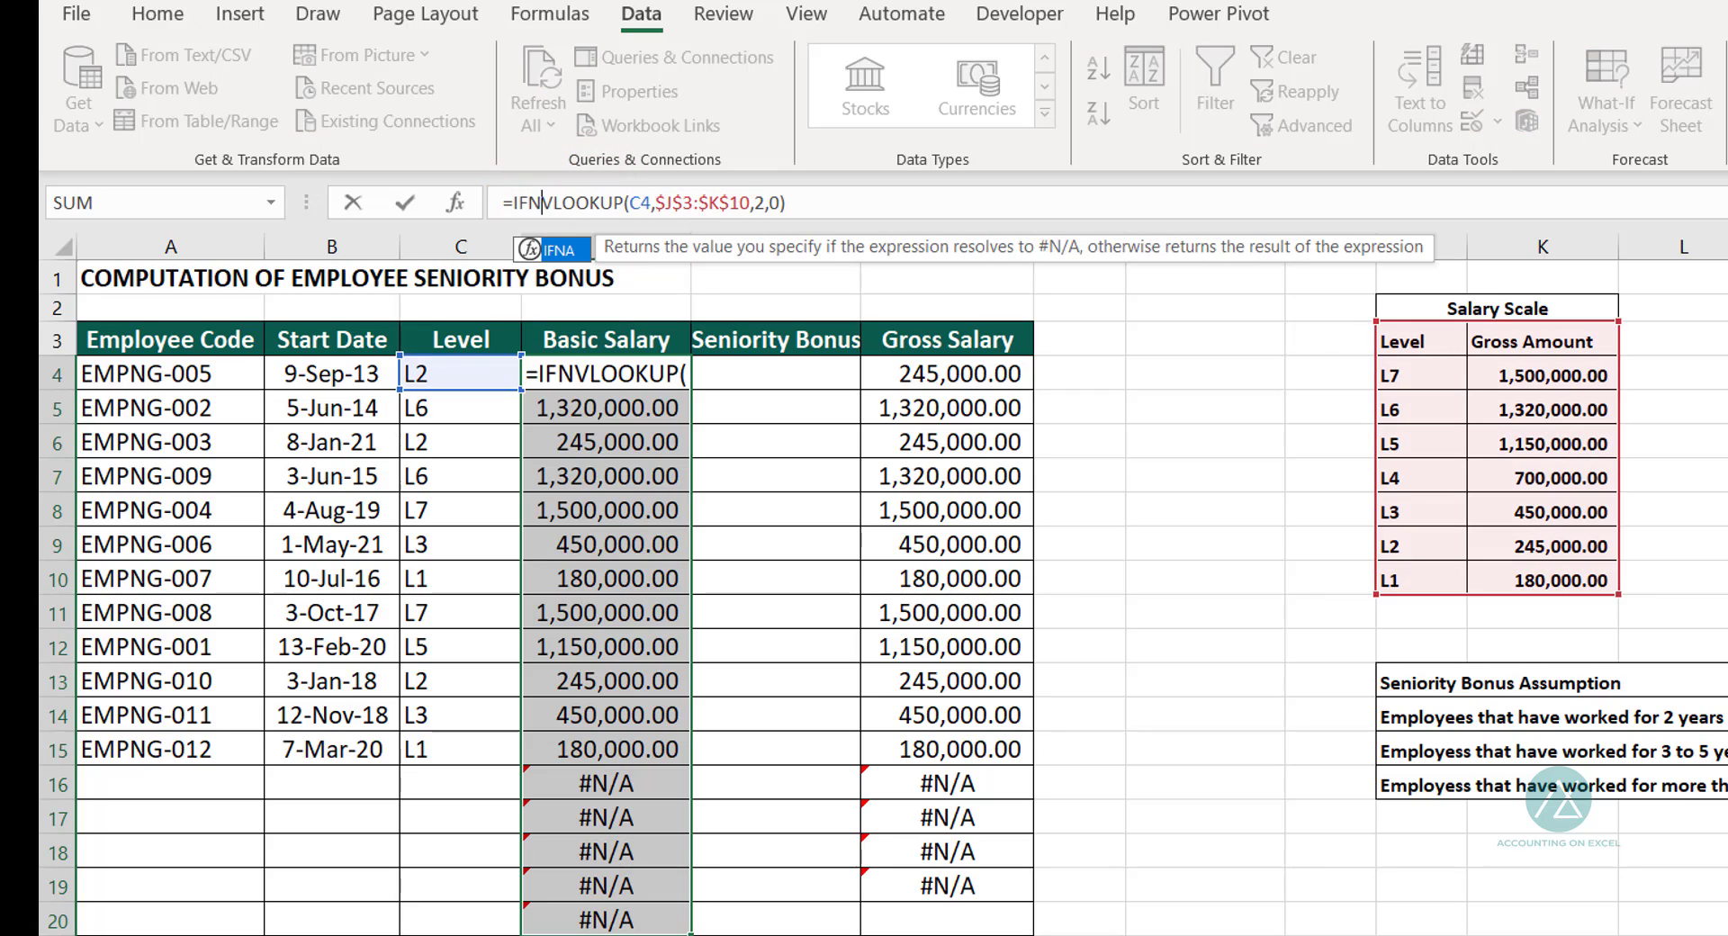
type("A(")
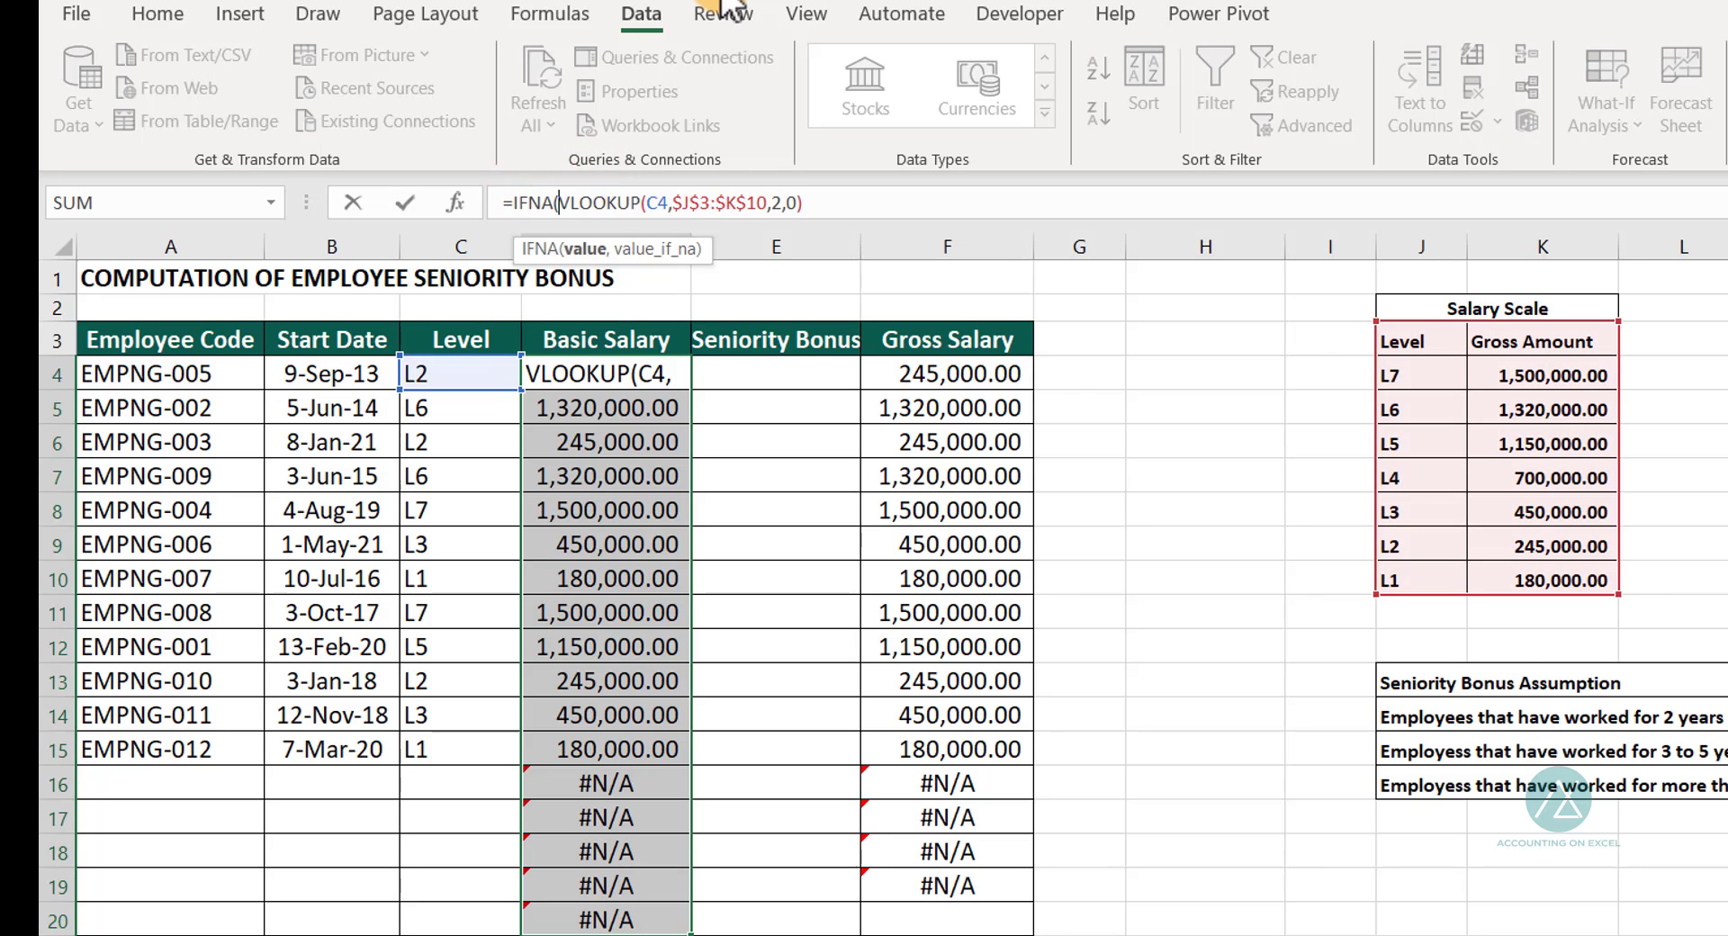
left_click(808, 203)
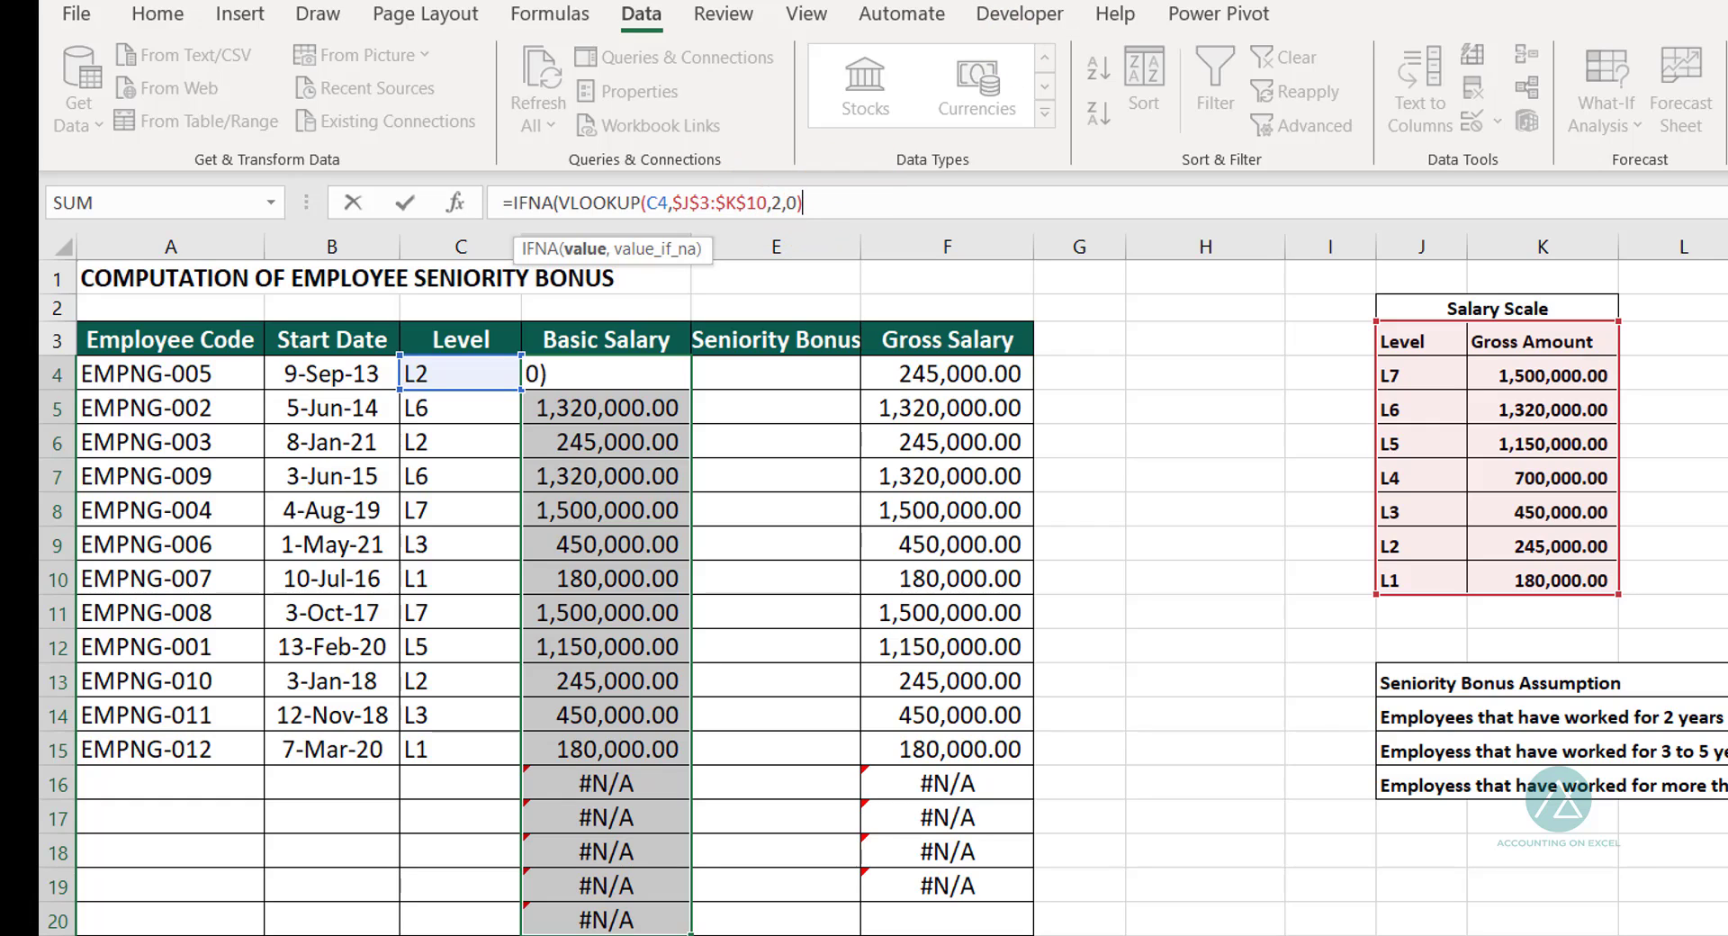
type(",\"\")")
key("Return")
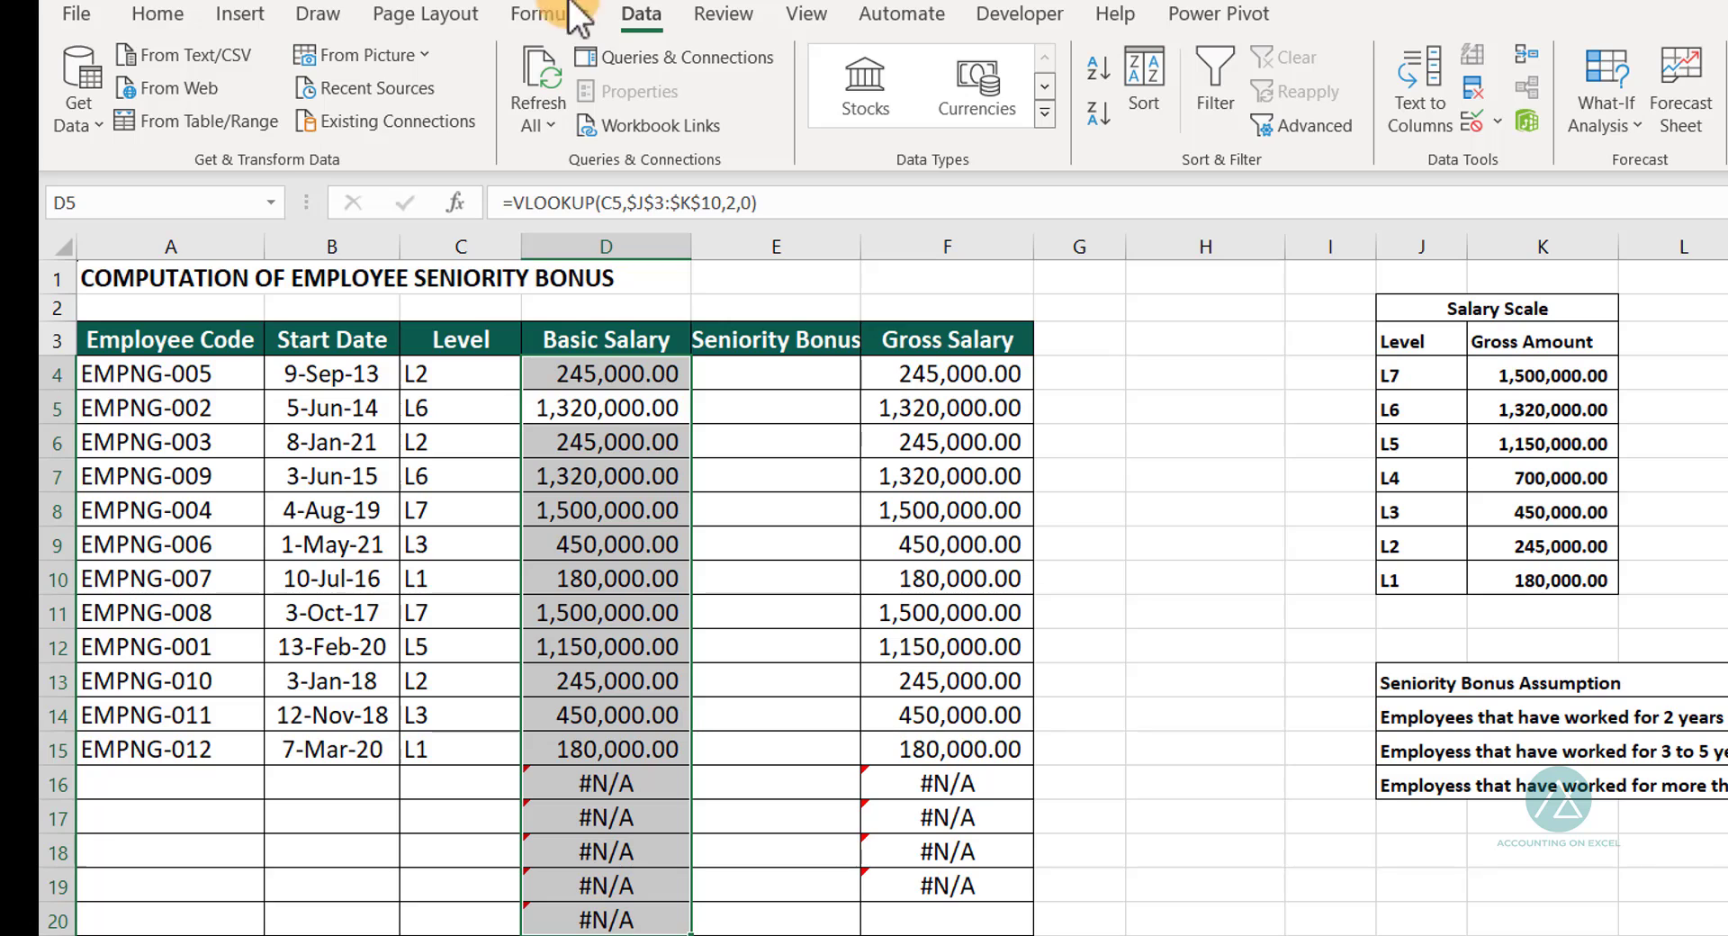
Fill the IFNA basic salary formula from D4 down the Basic Salary column to D20
left_click(684, 374)
left_click_drag(691, 397, 666, 924)
left_click(648, 880)
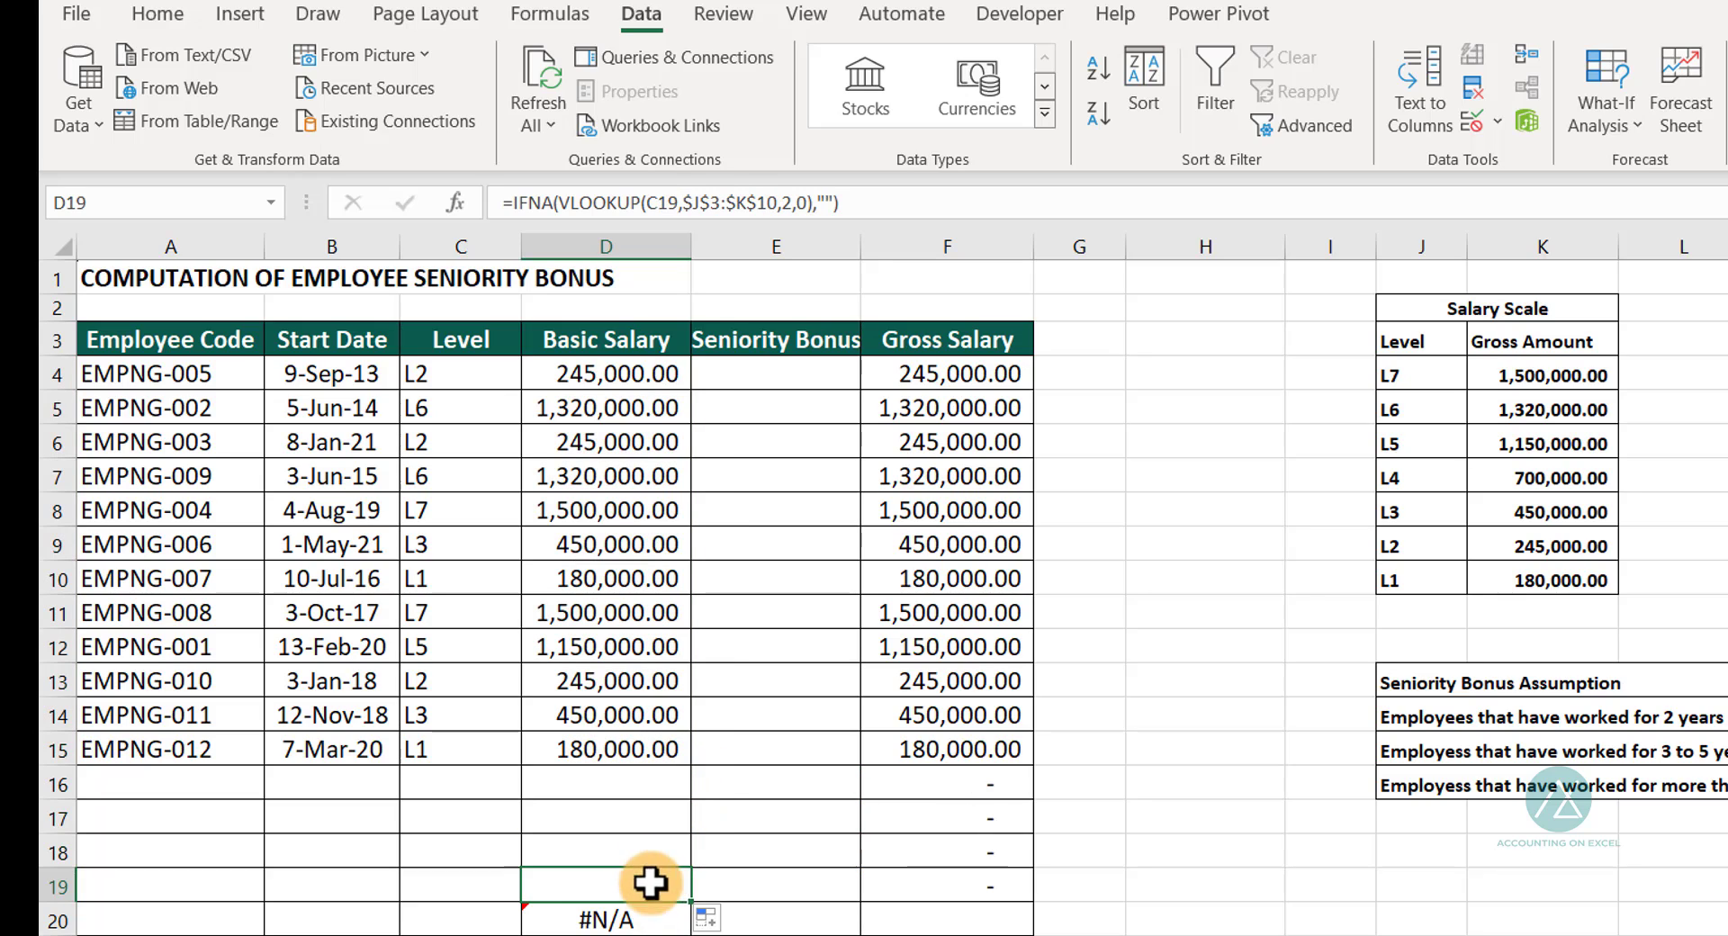
left_click_drag(692, 894, 684, 918)
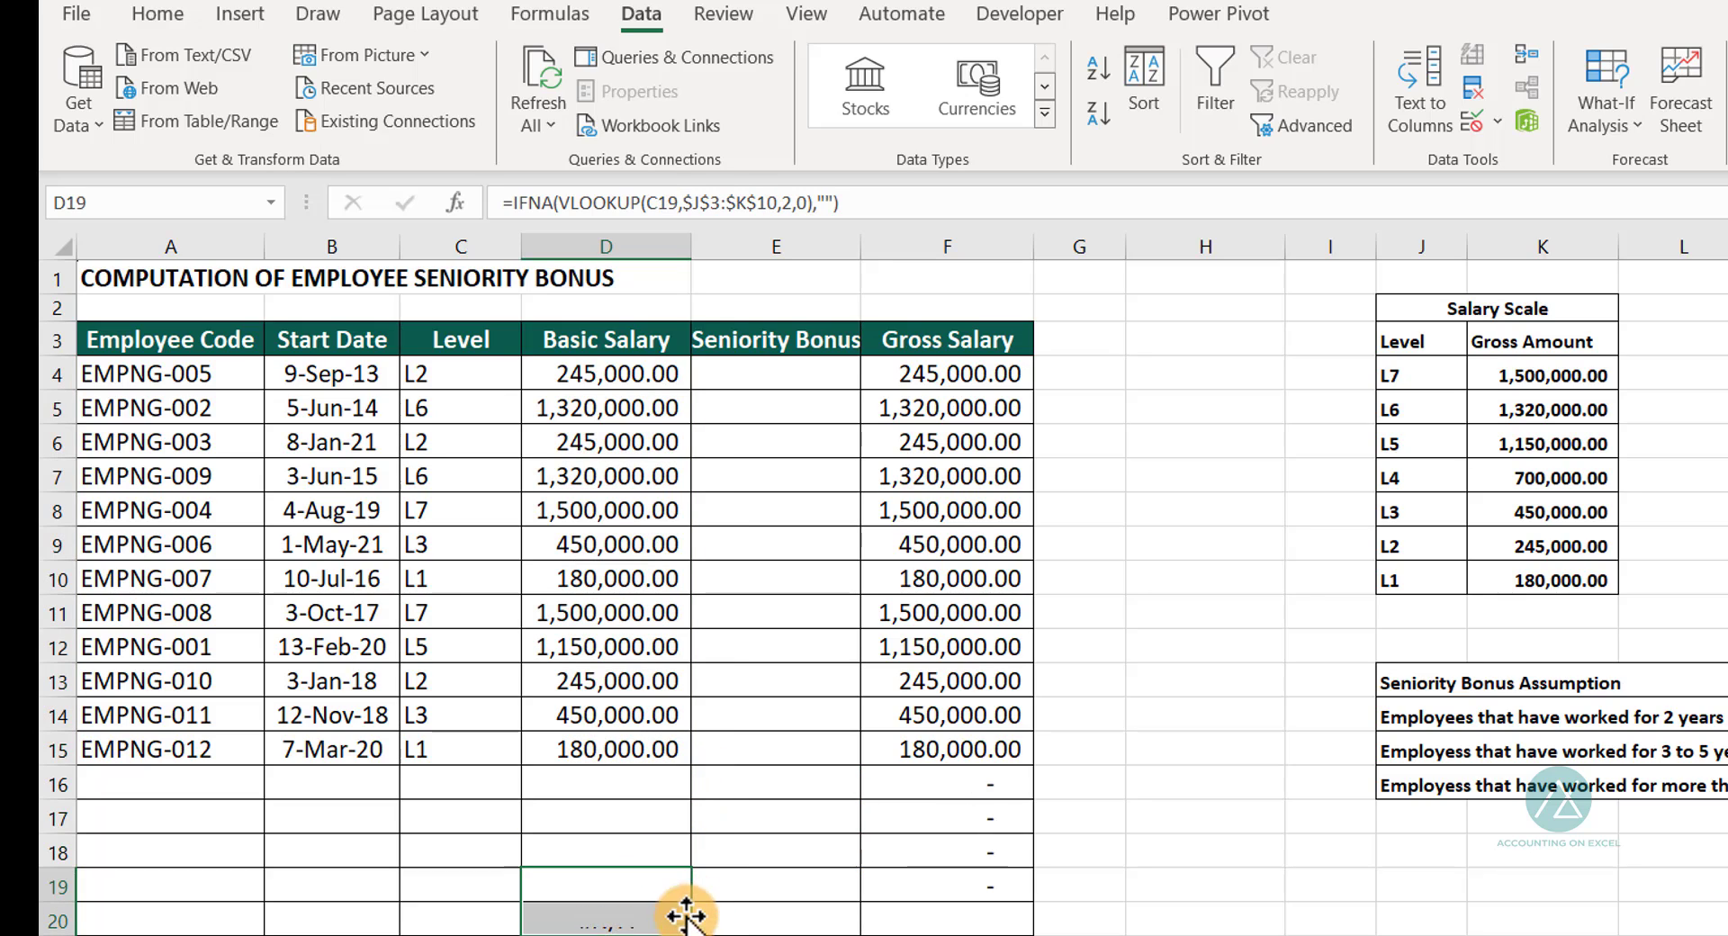
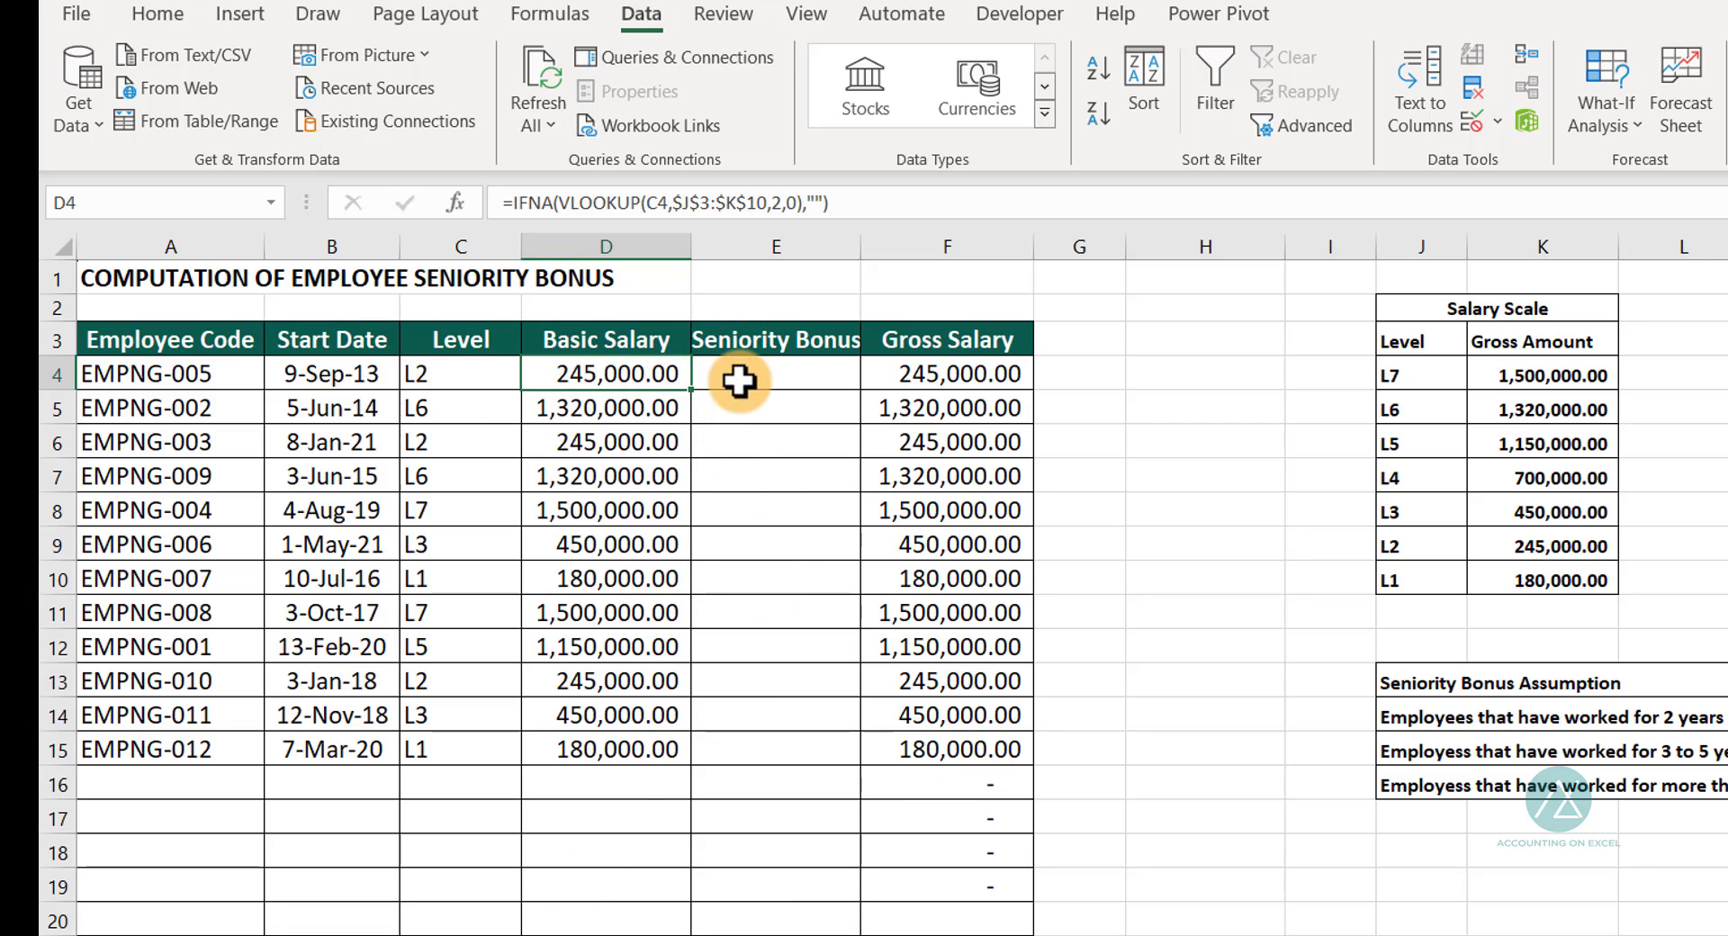
Examine the Gross Salary formula in F4 and the start dates in B4 and B5, ending on Seniority Bonus cell E4
left_click(747, 378)
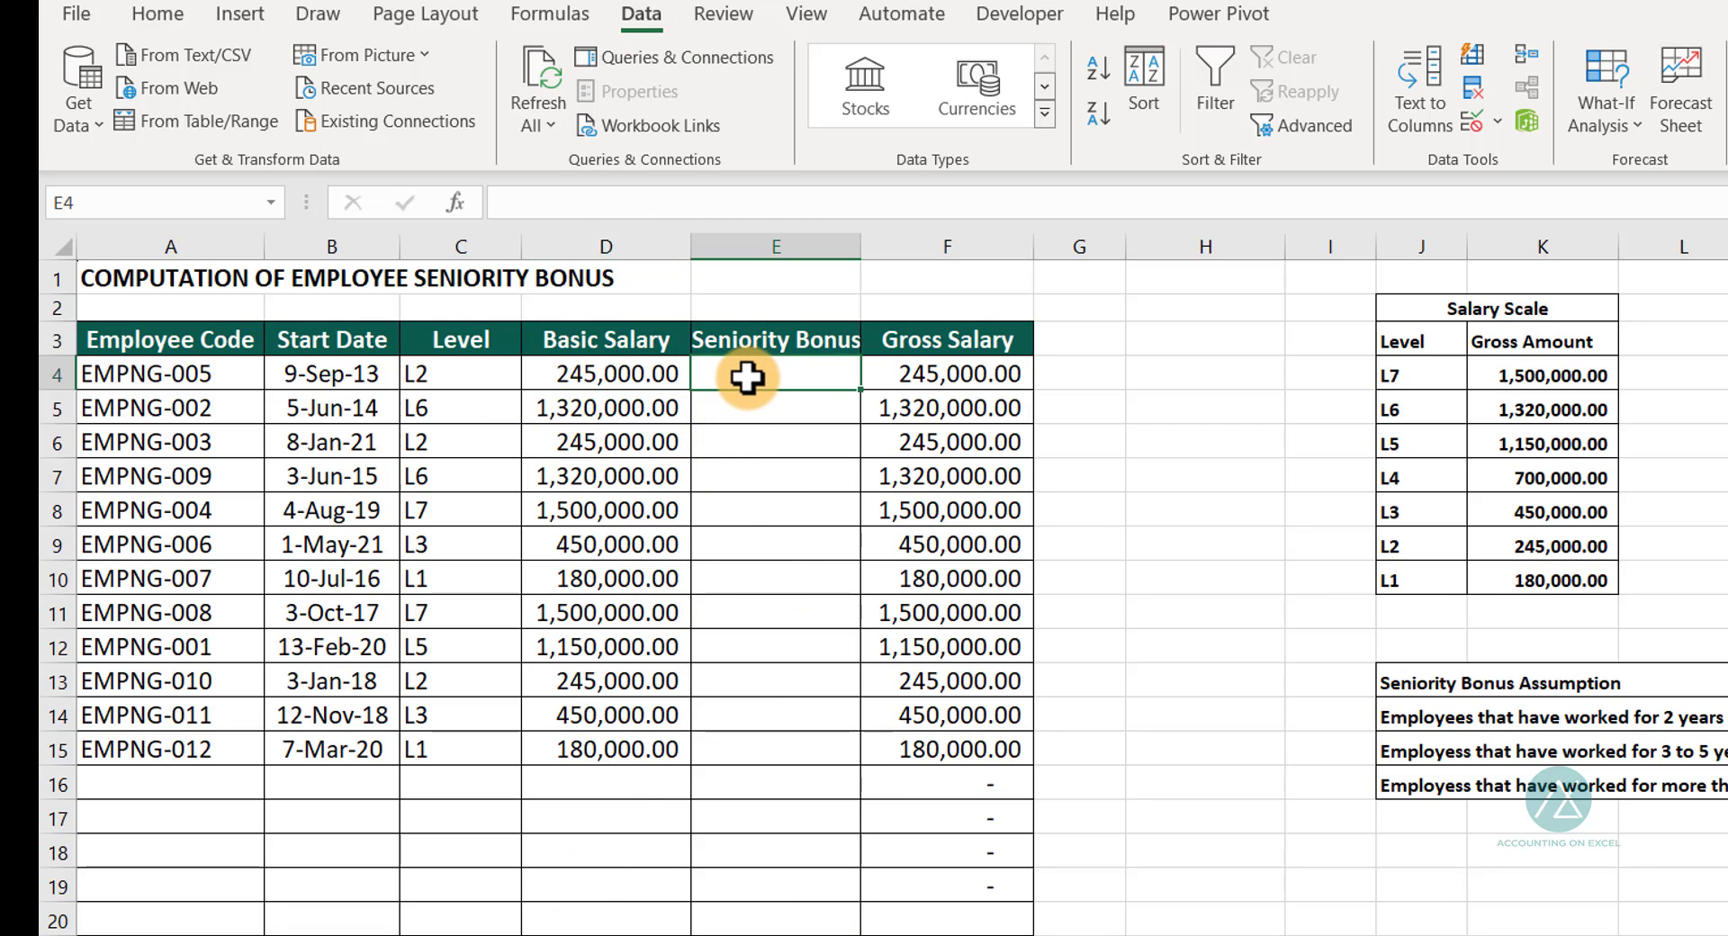
left_click(929, 376)
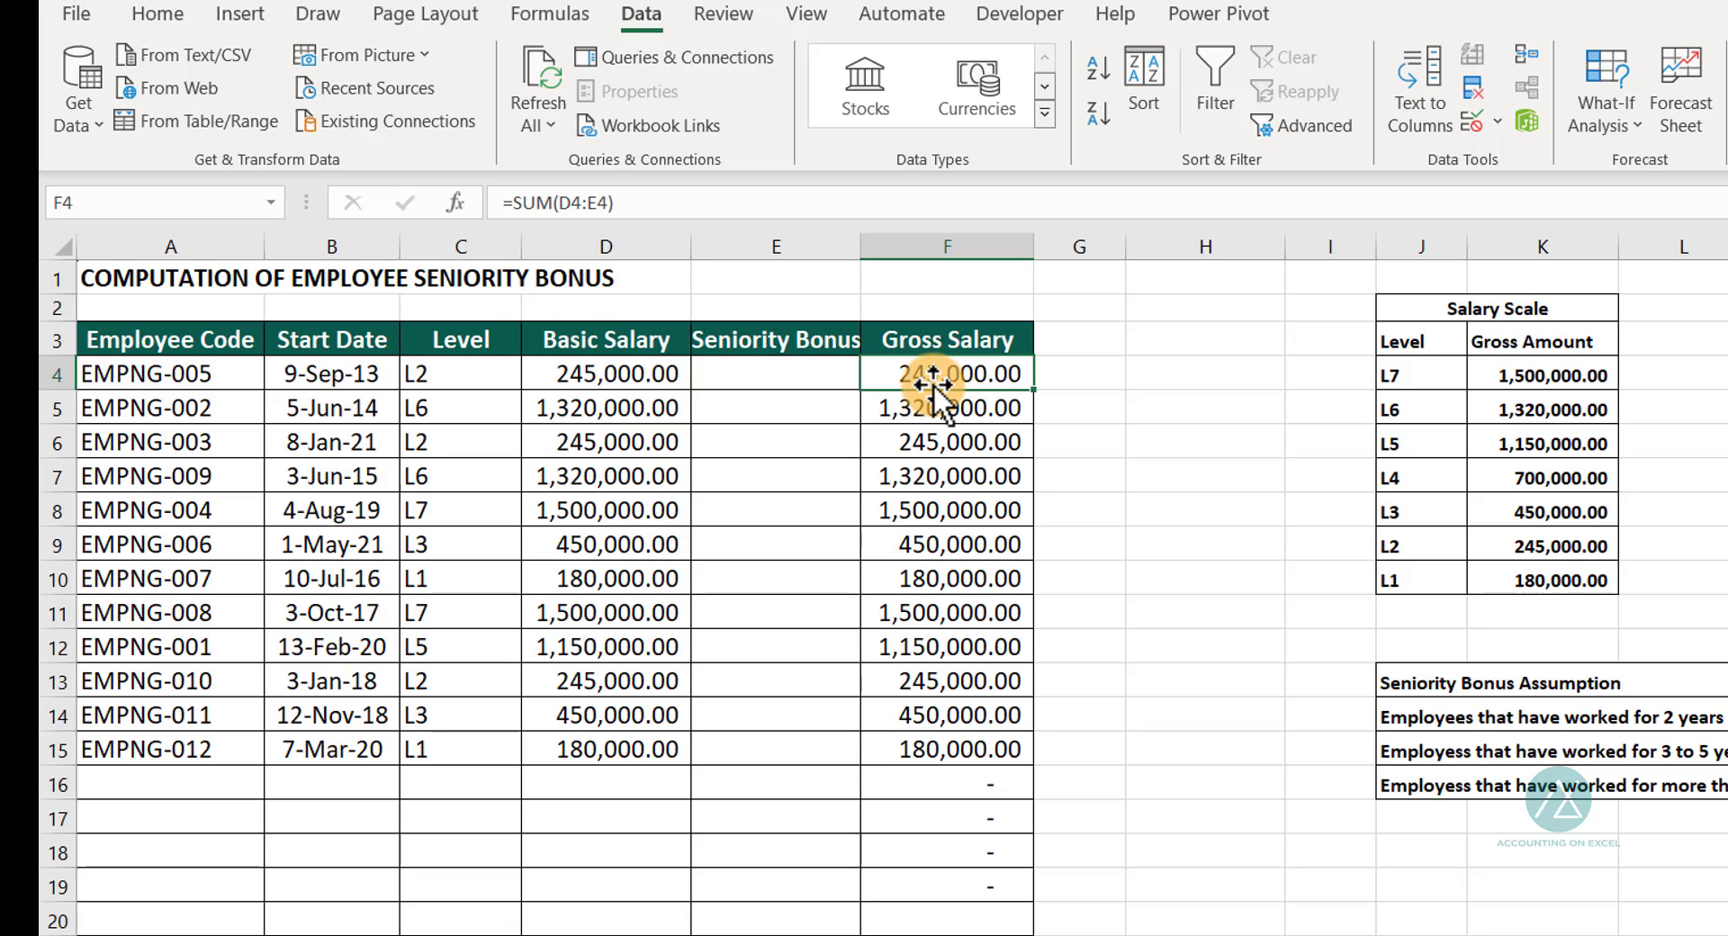
double_click(934, 379)
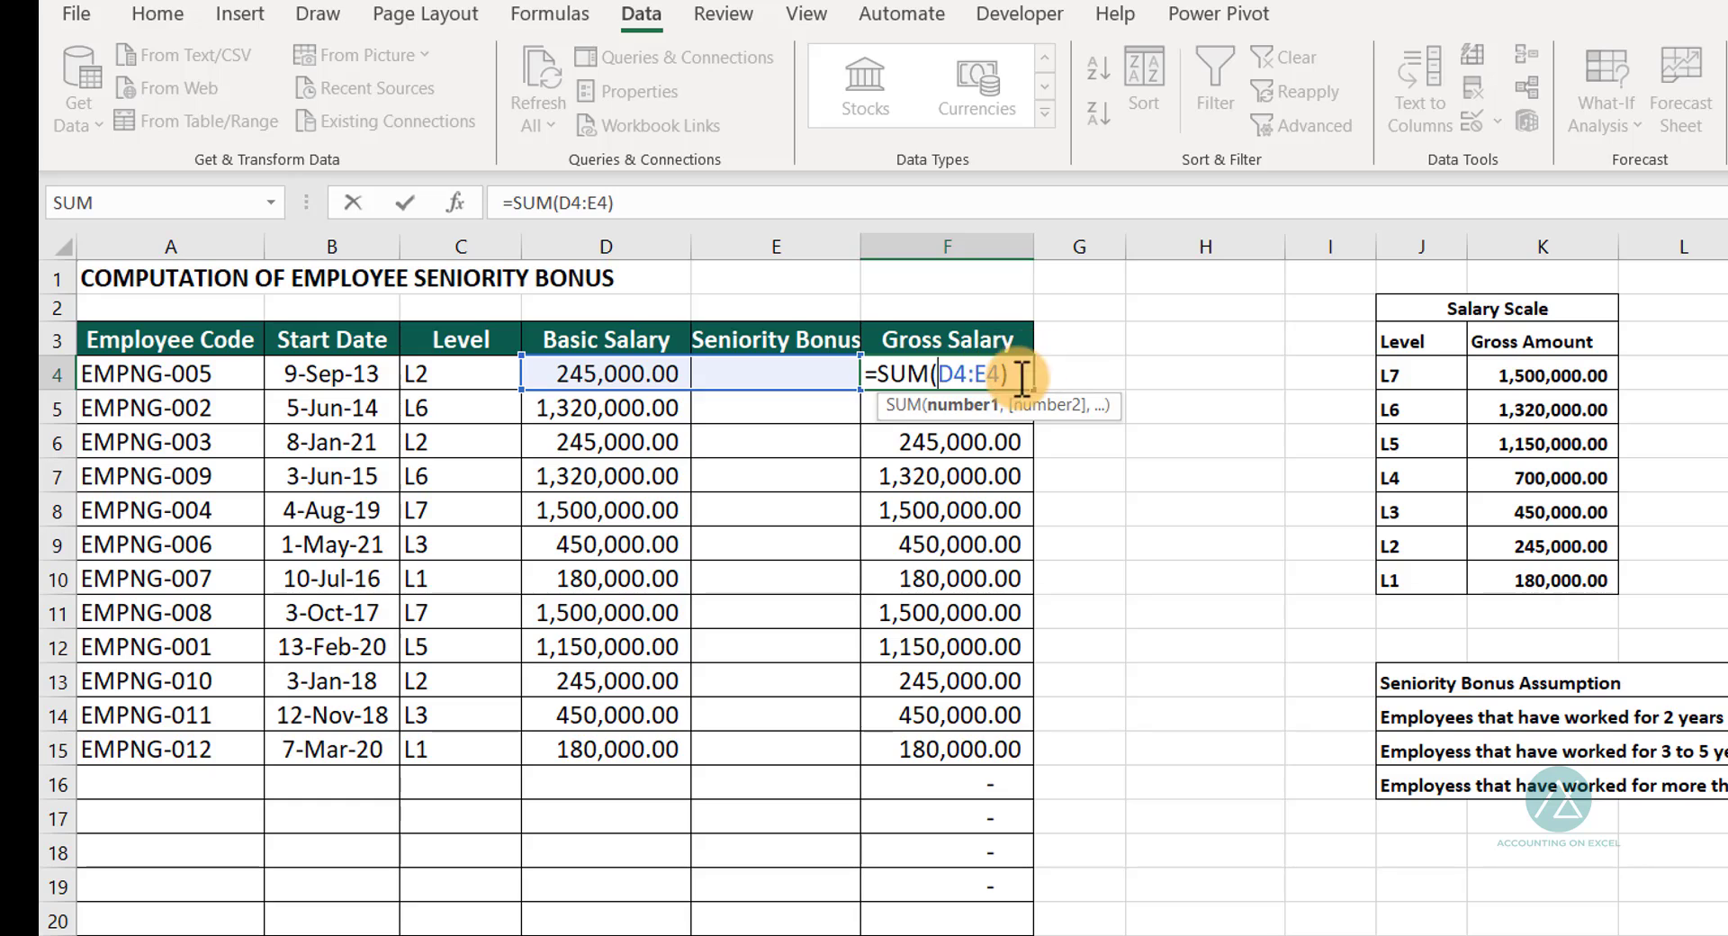
key("Escape")
left_click(780, 376)
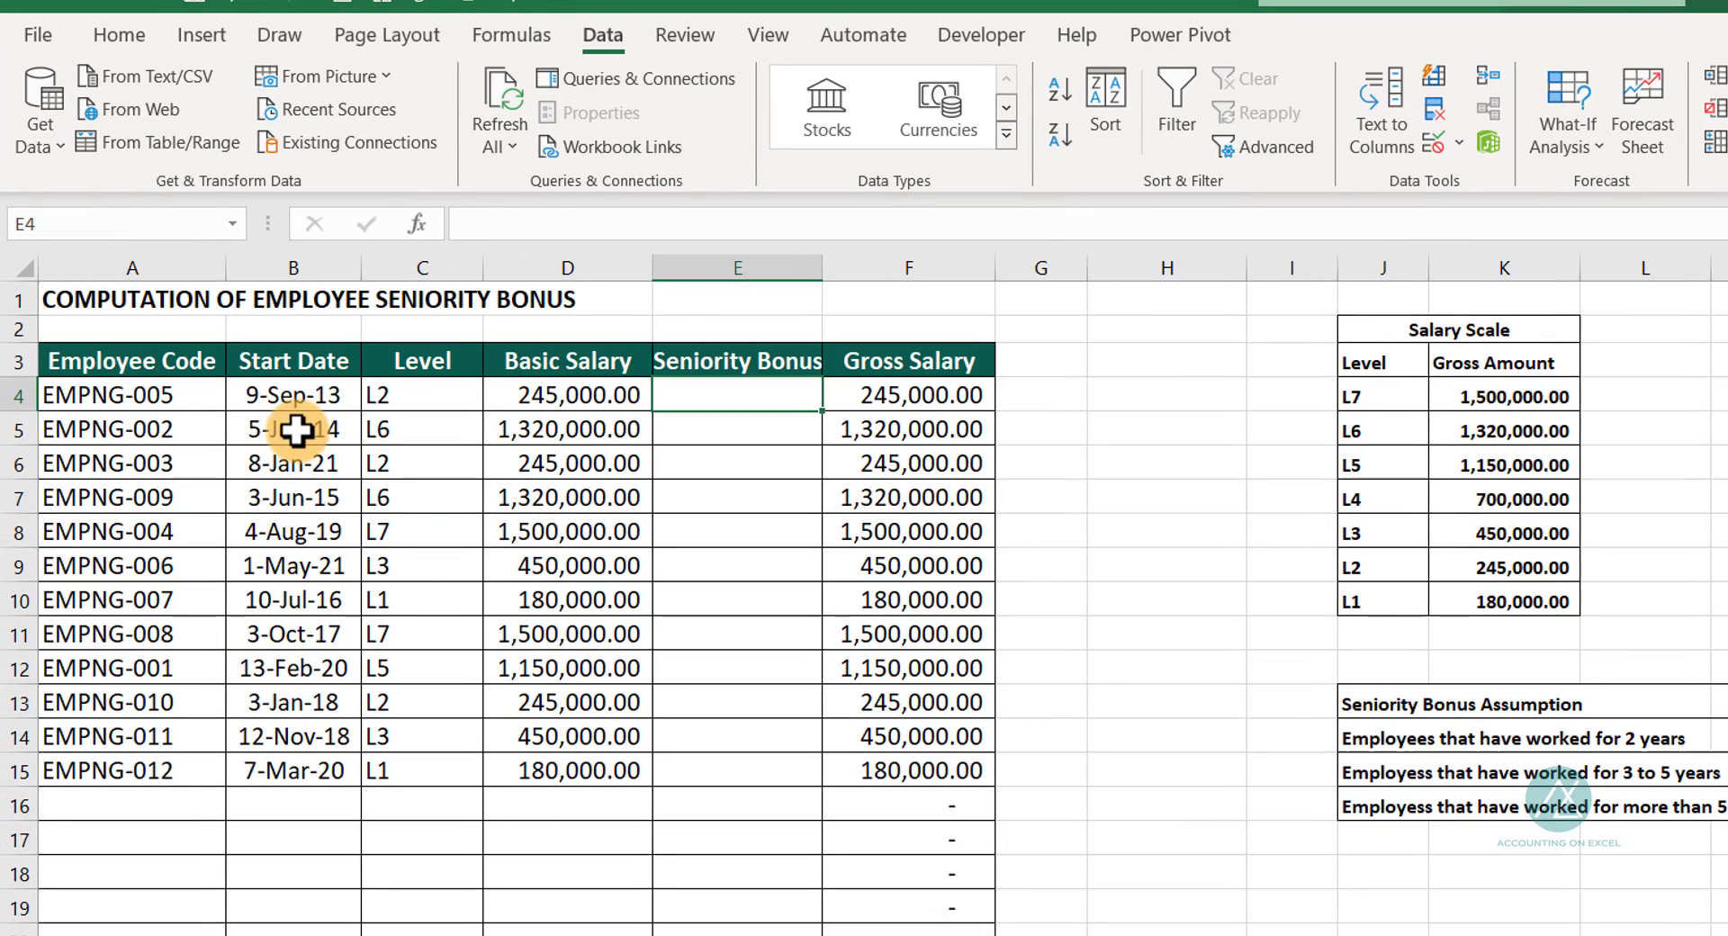
left_click(290, 394)
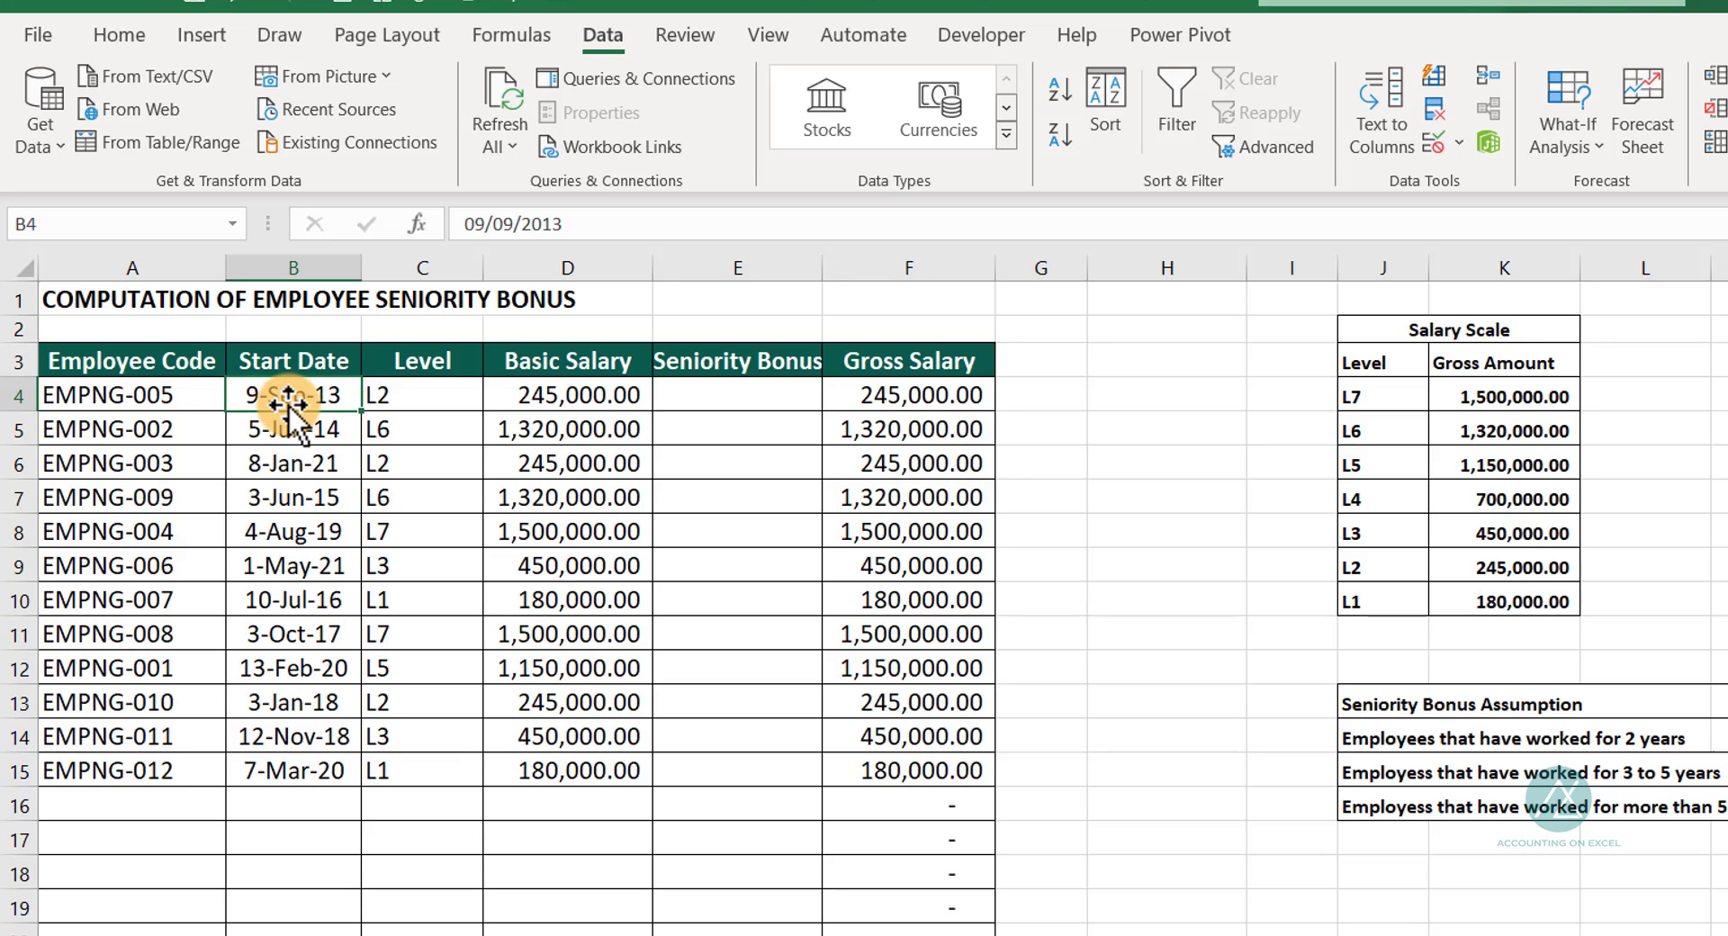
left_click(284, 430)
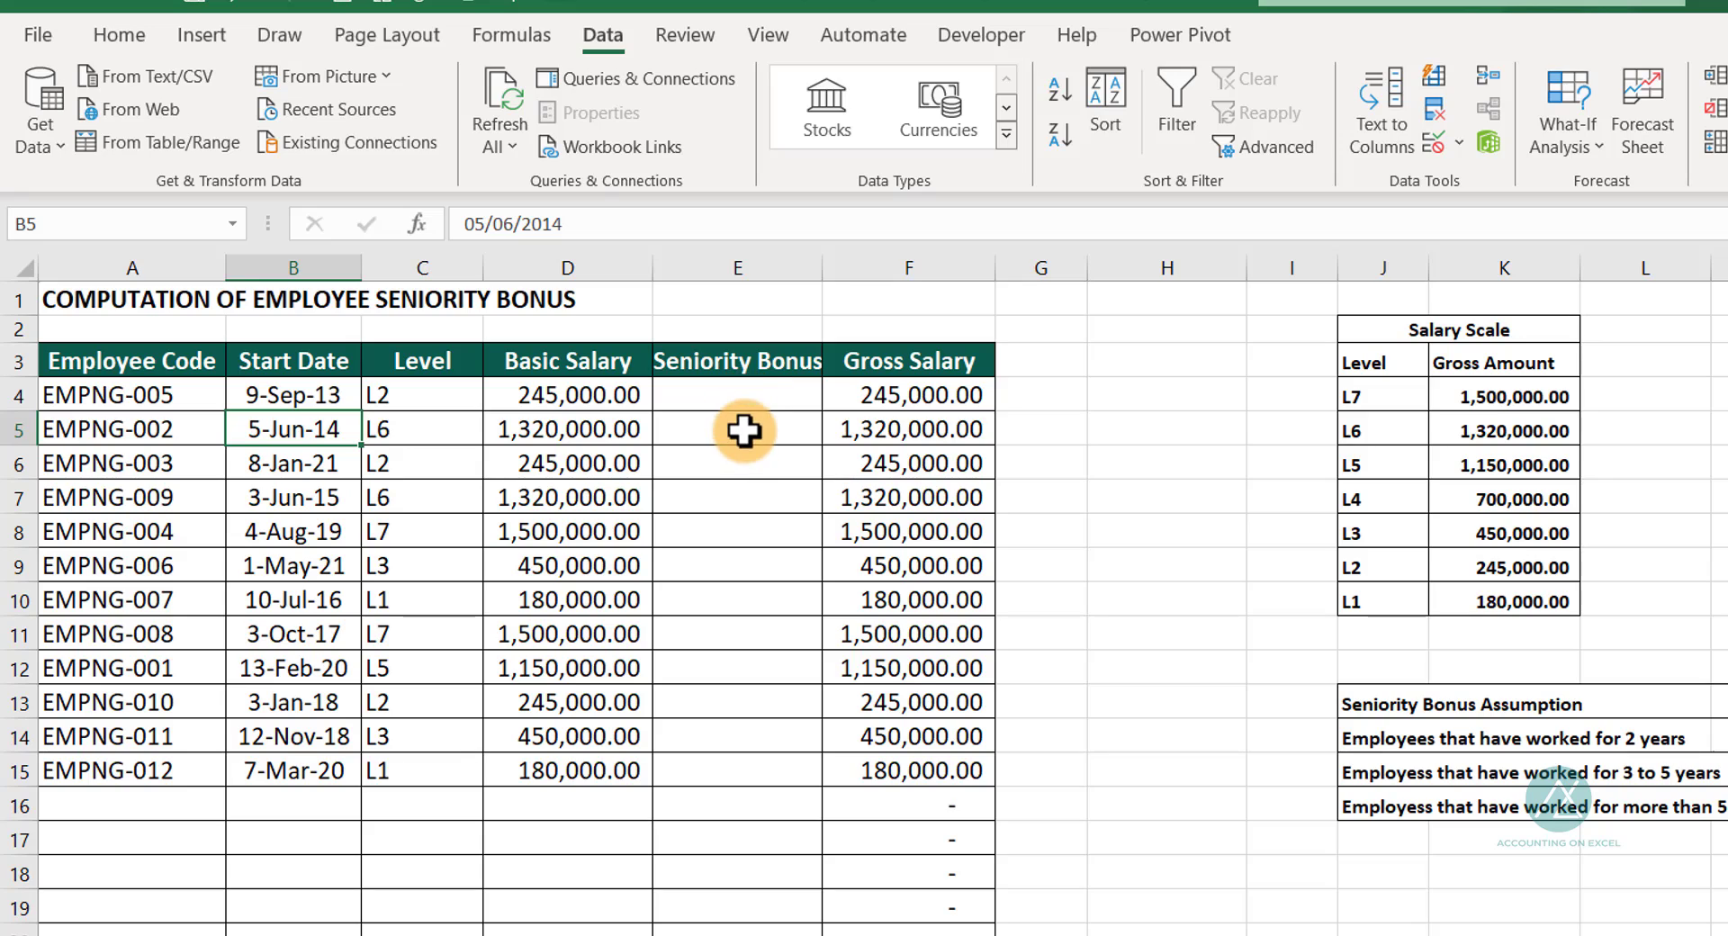
left_click(736, 396)
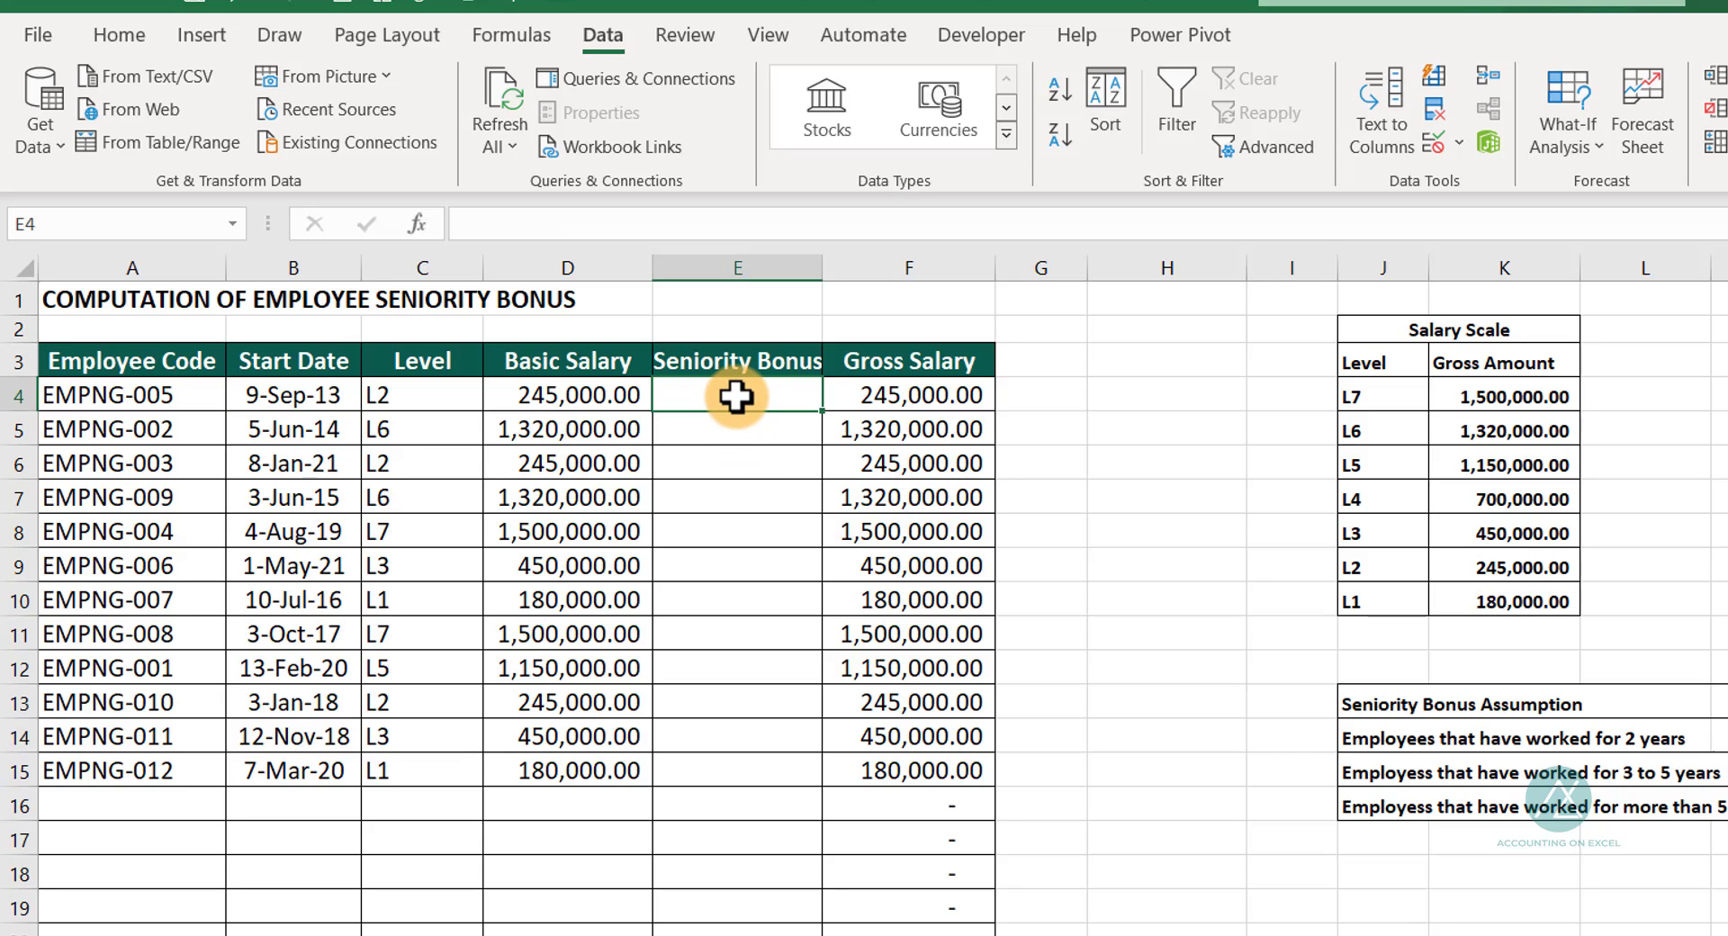
Enter =DATEDIF(B4,TODAY(),"Y") in Seniority Bonus cell E4 and fill it down to E15
type("=DATED")
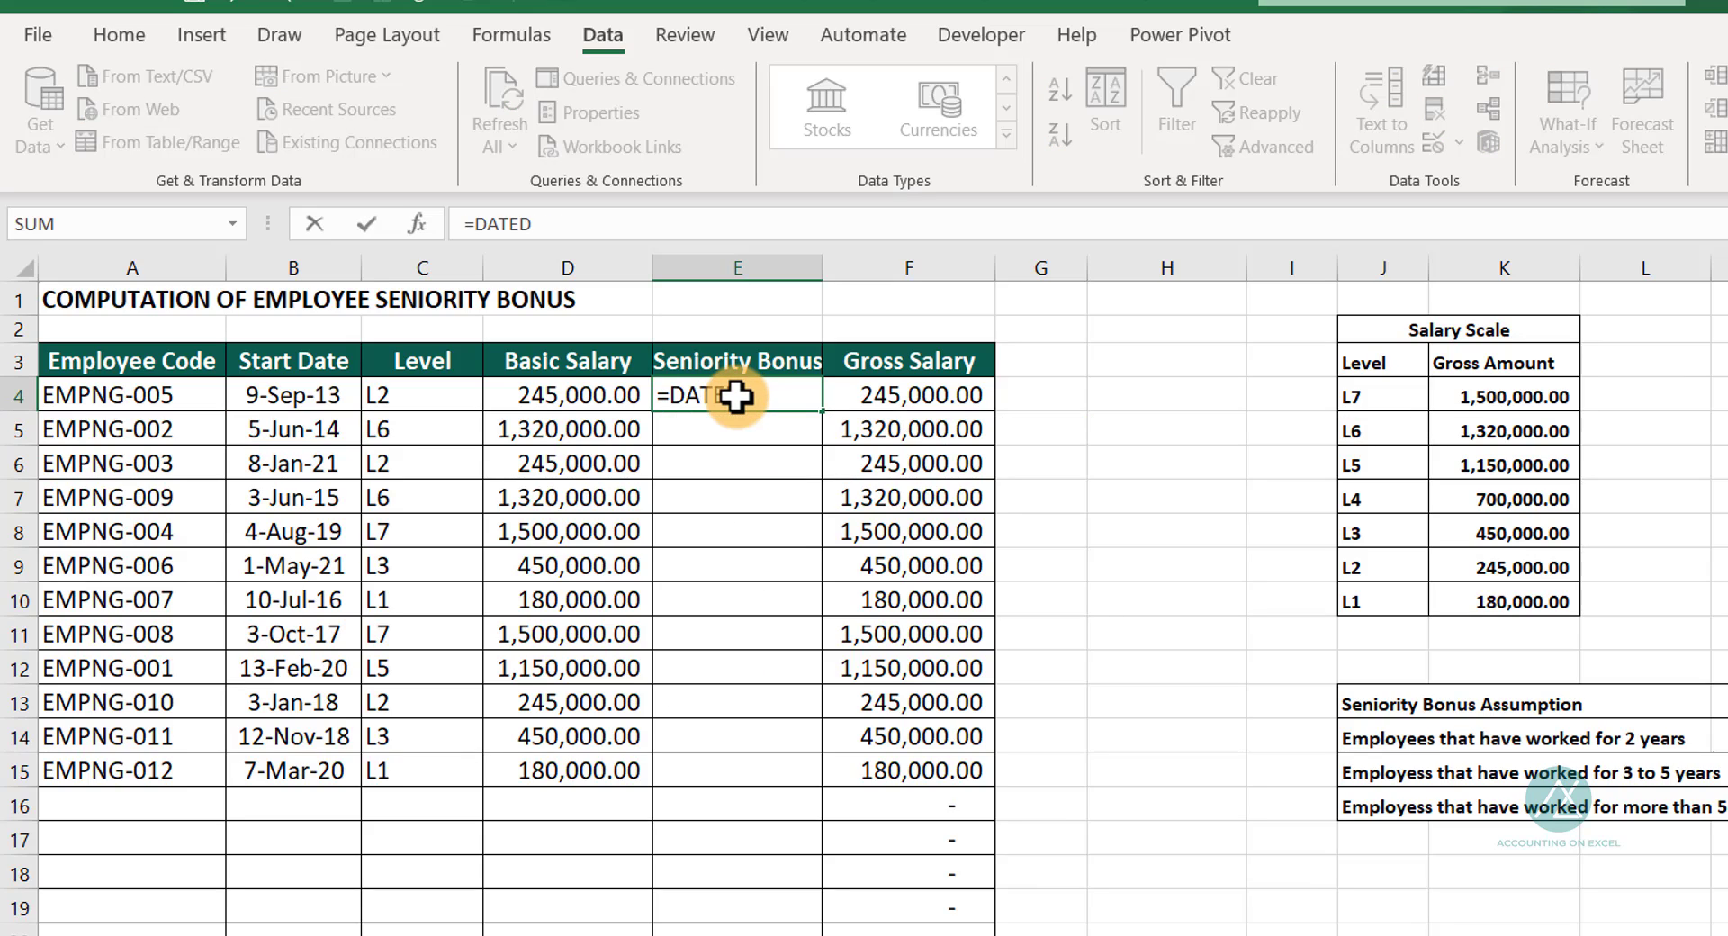
type("IF(")
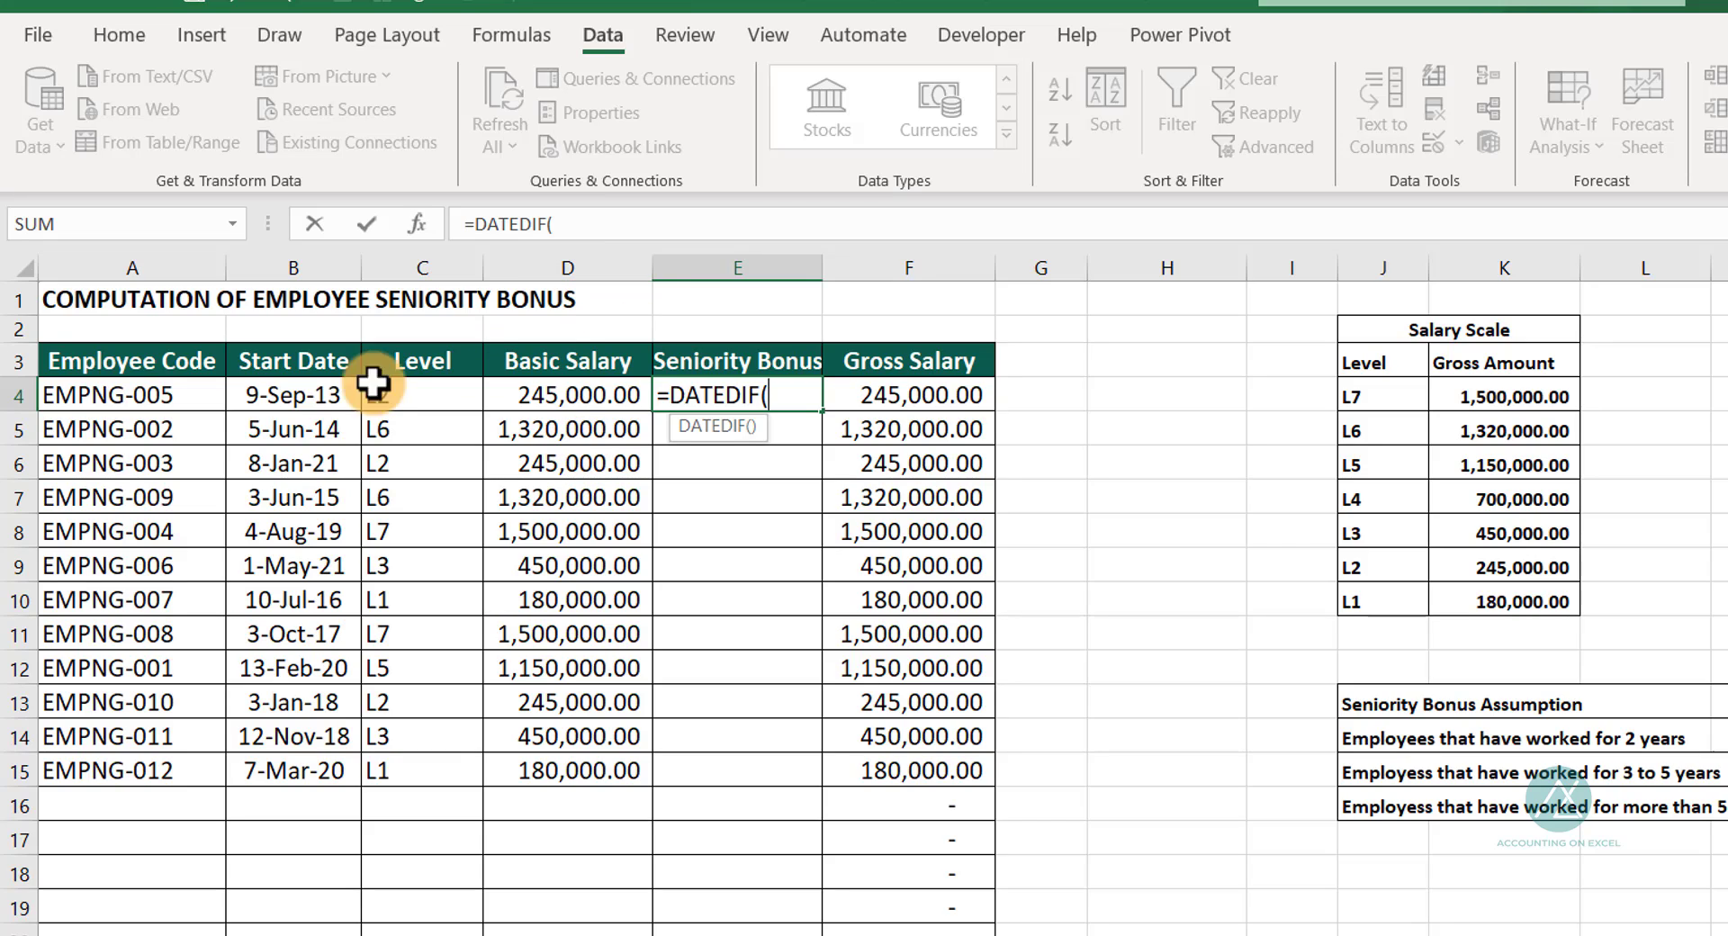
left_click(292, 388)
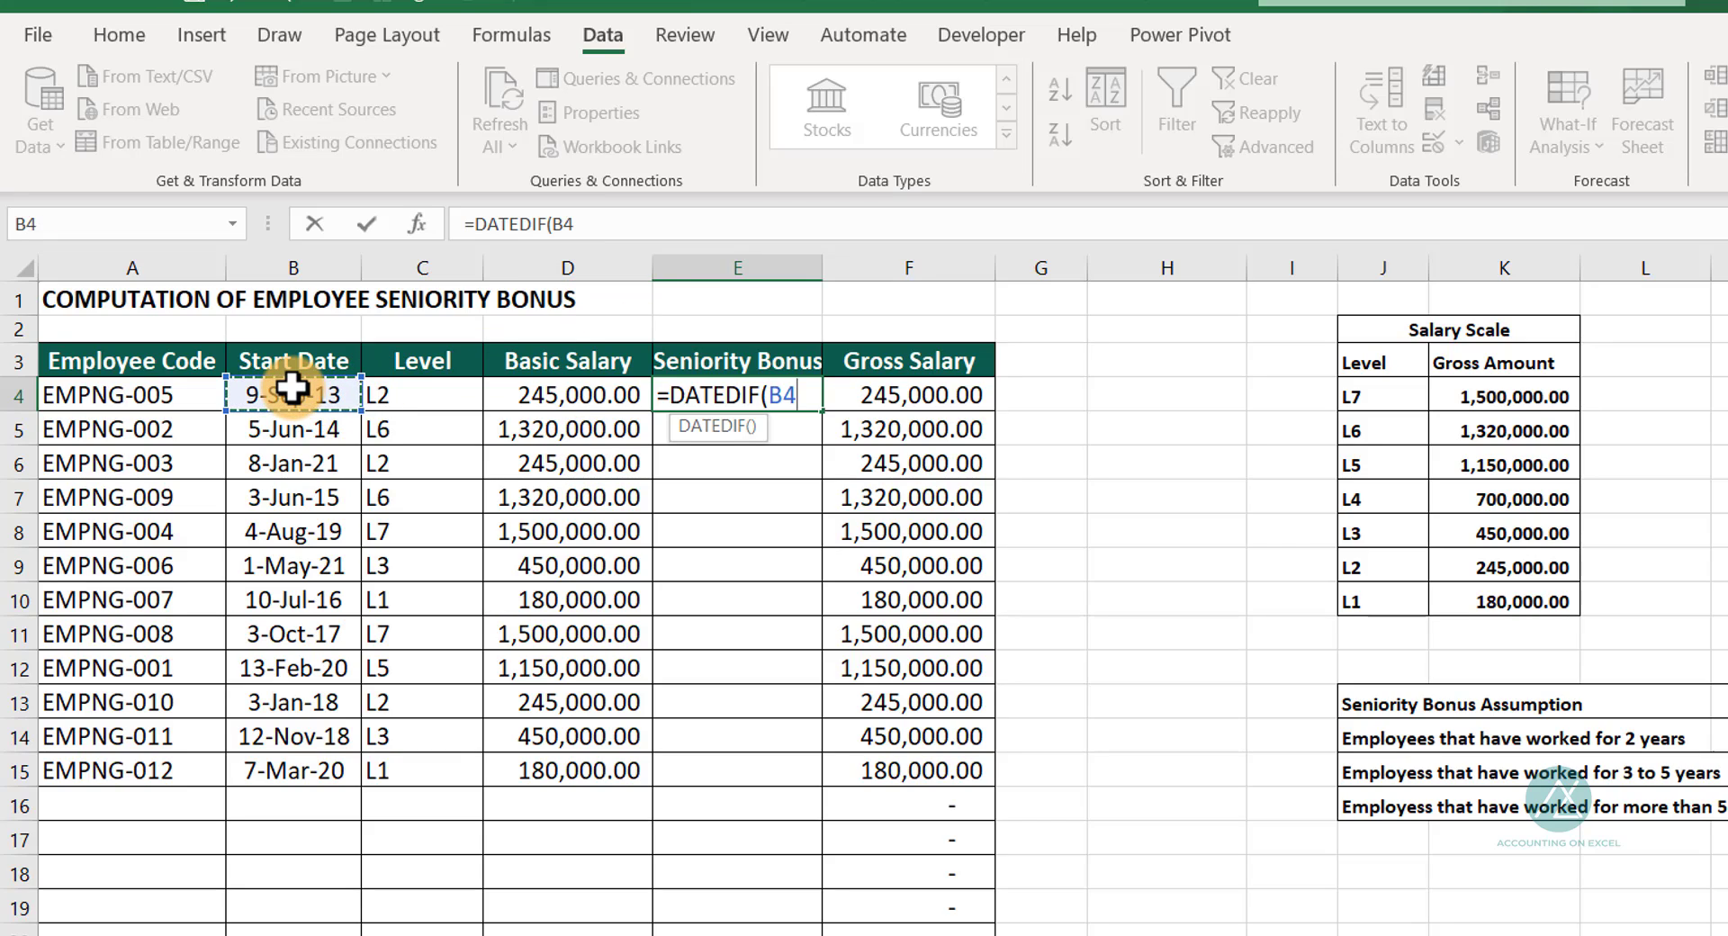
type(",TO")
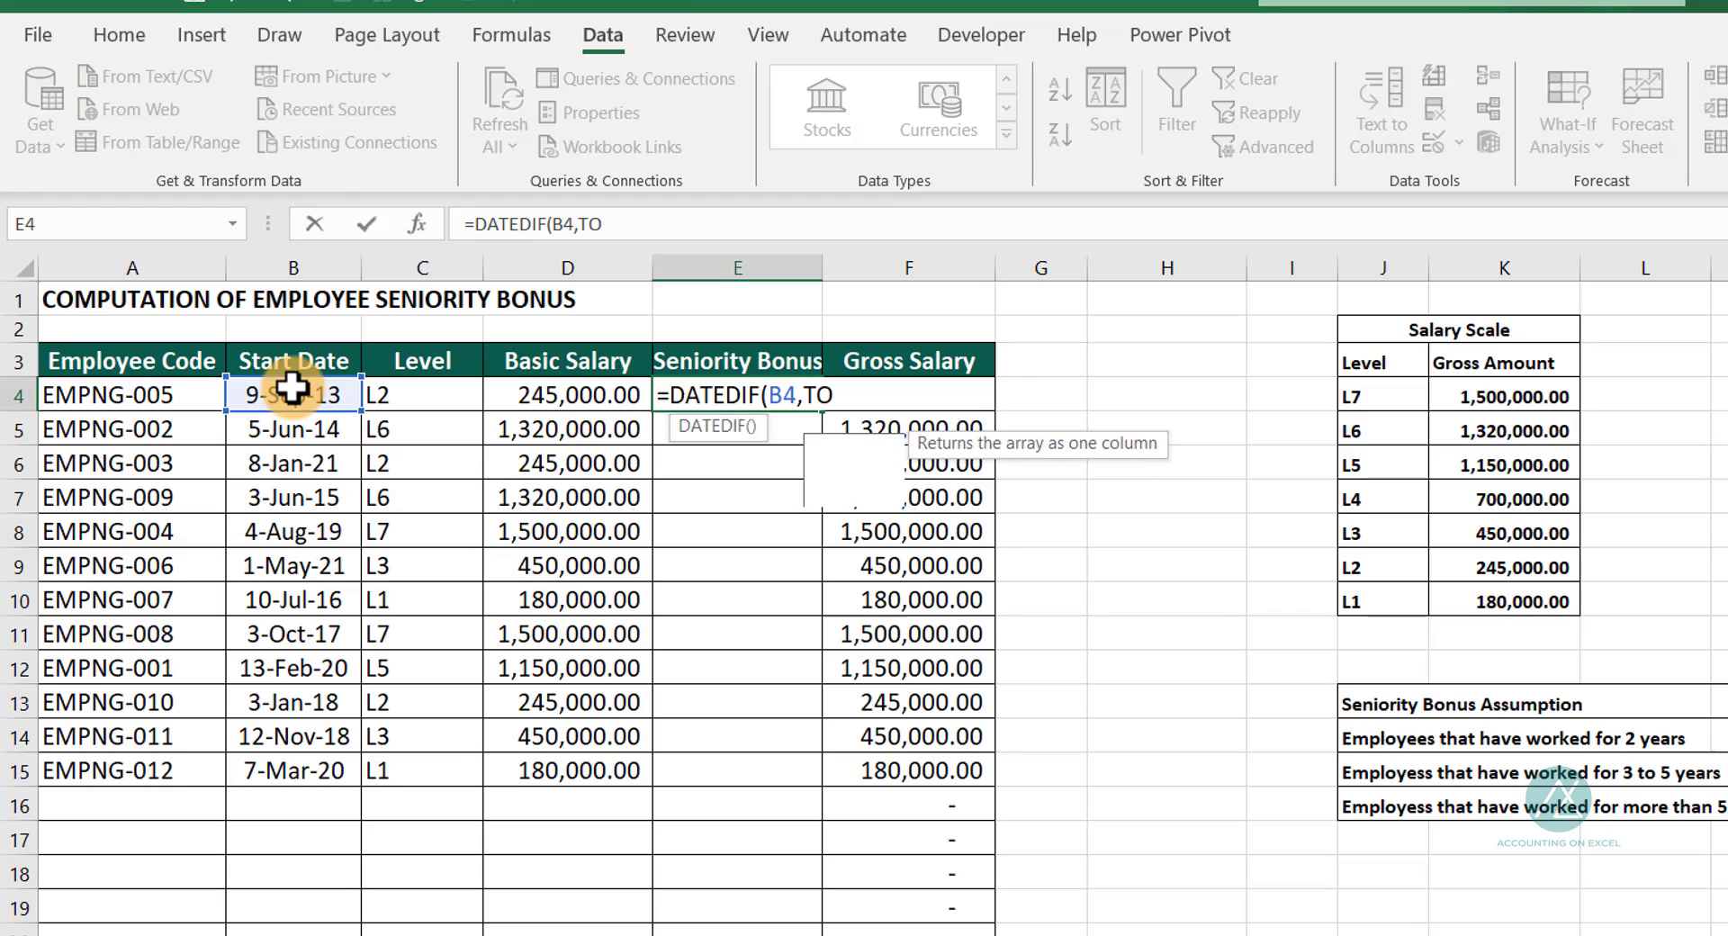
type("DAY(")
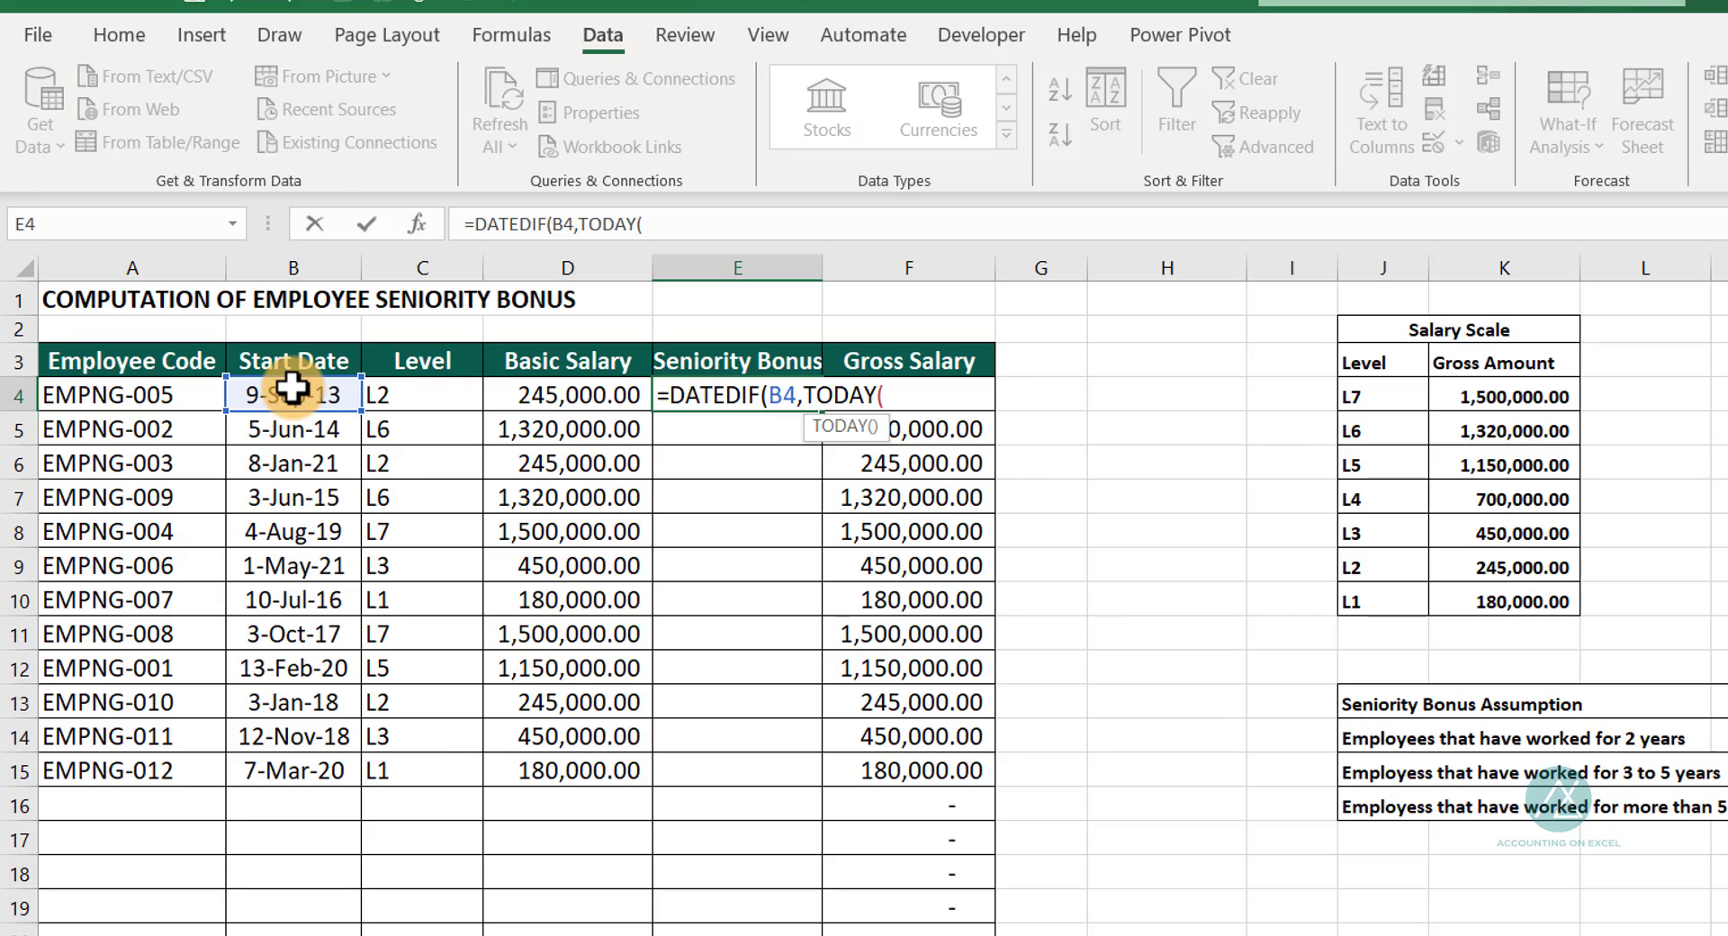
type("),\"")
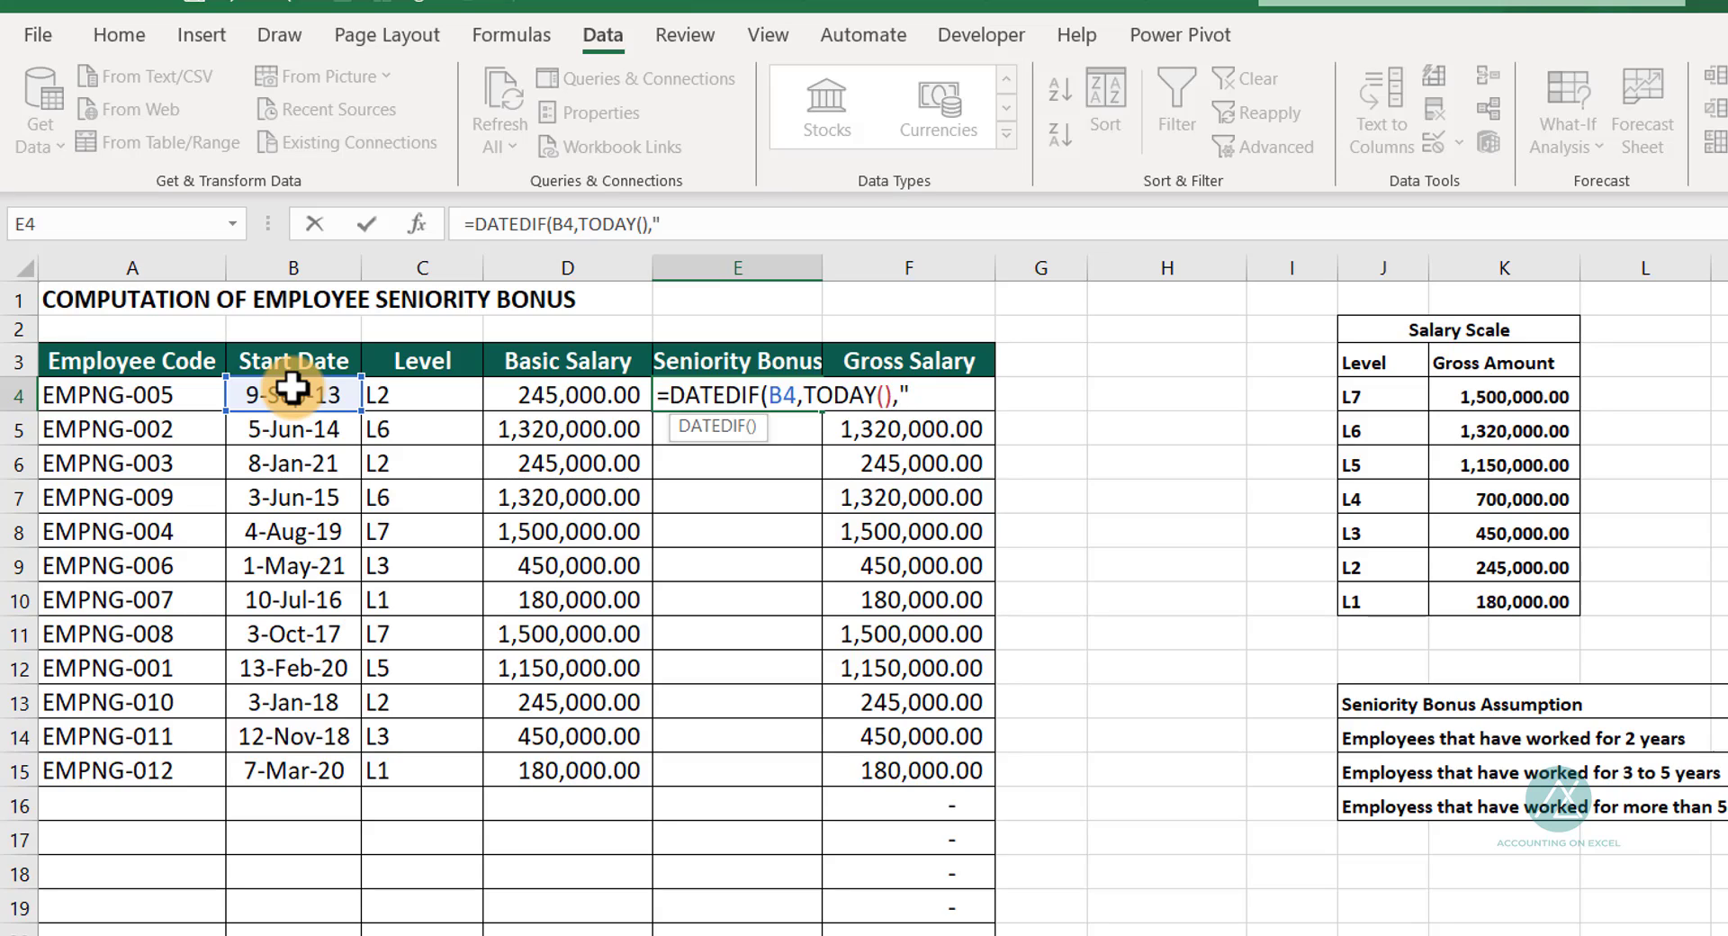
type("Y\")")
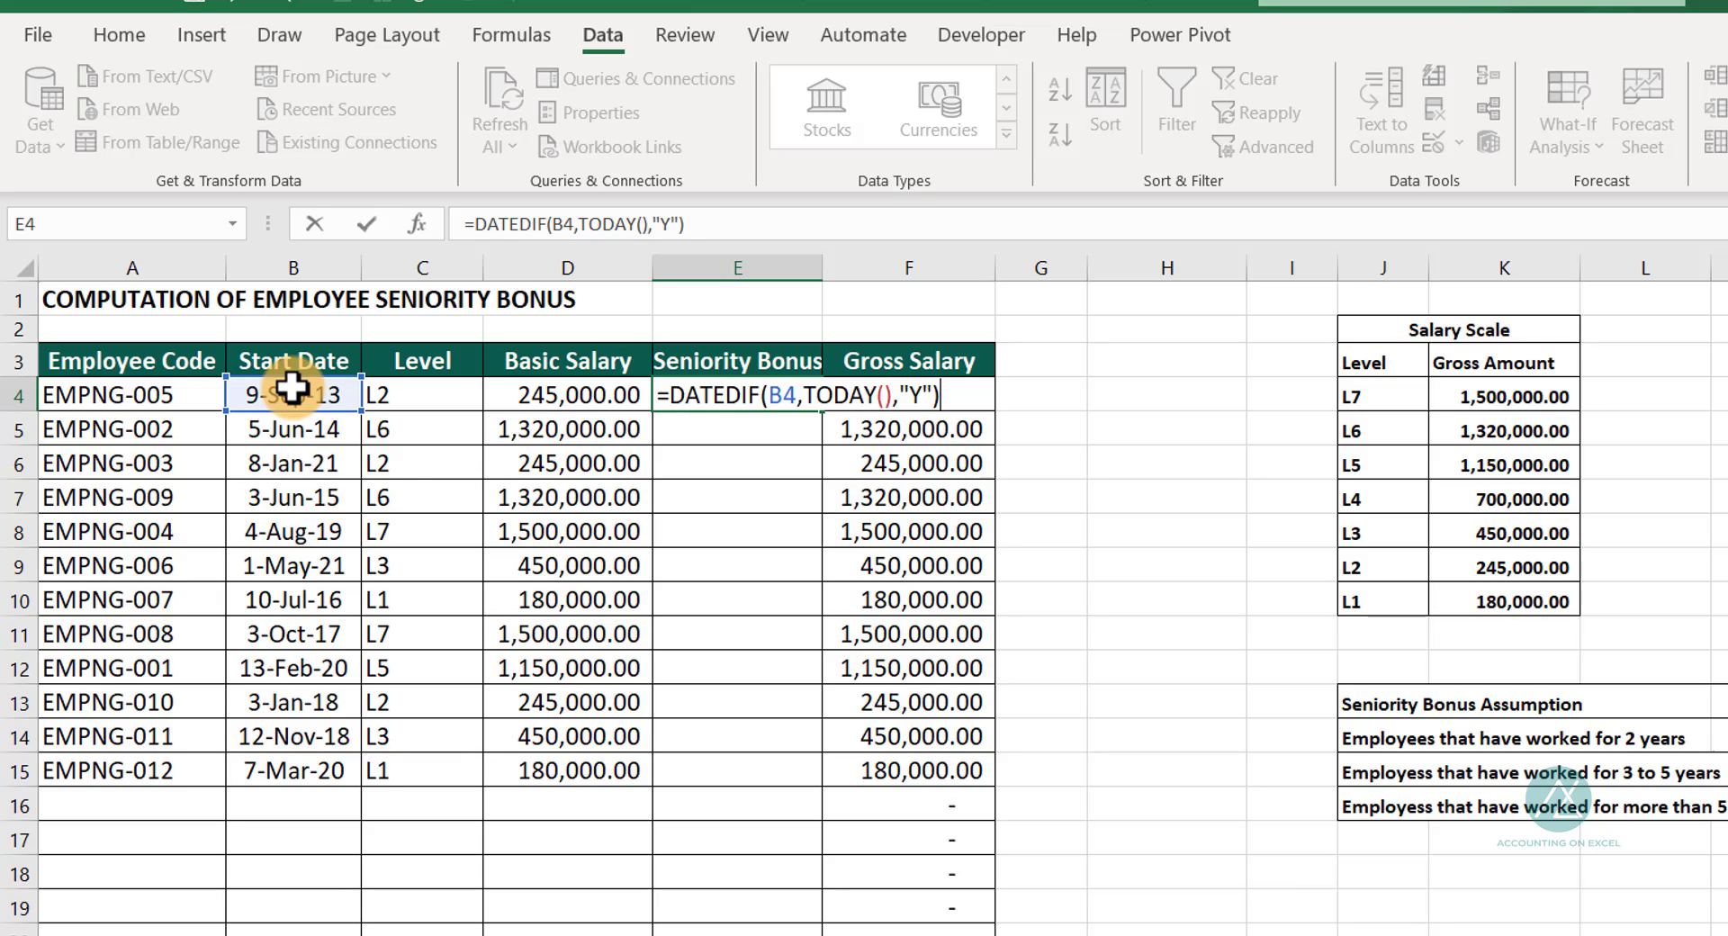
key("Return")
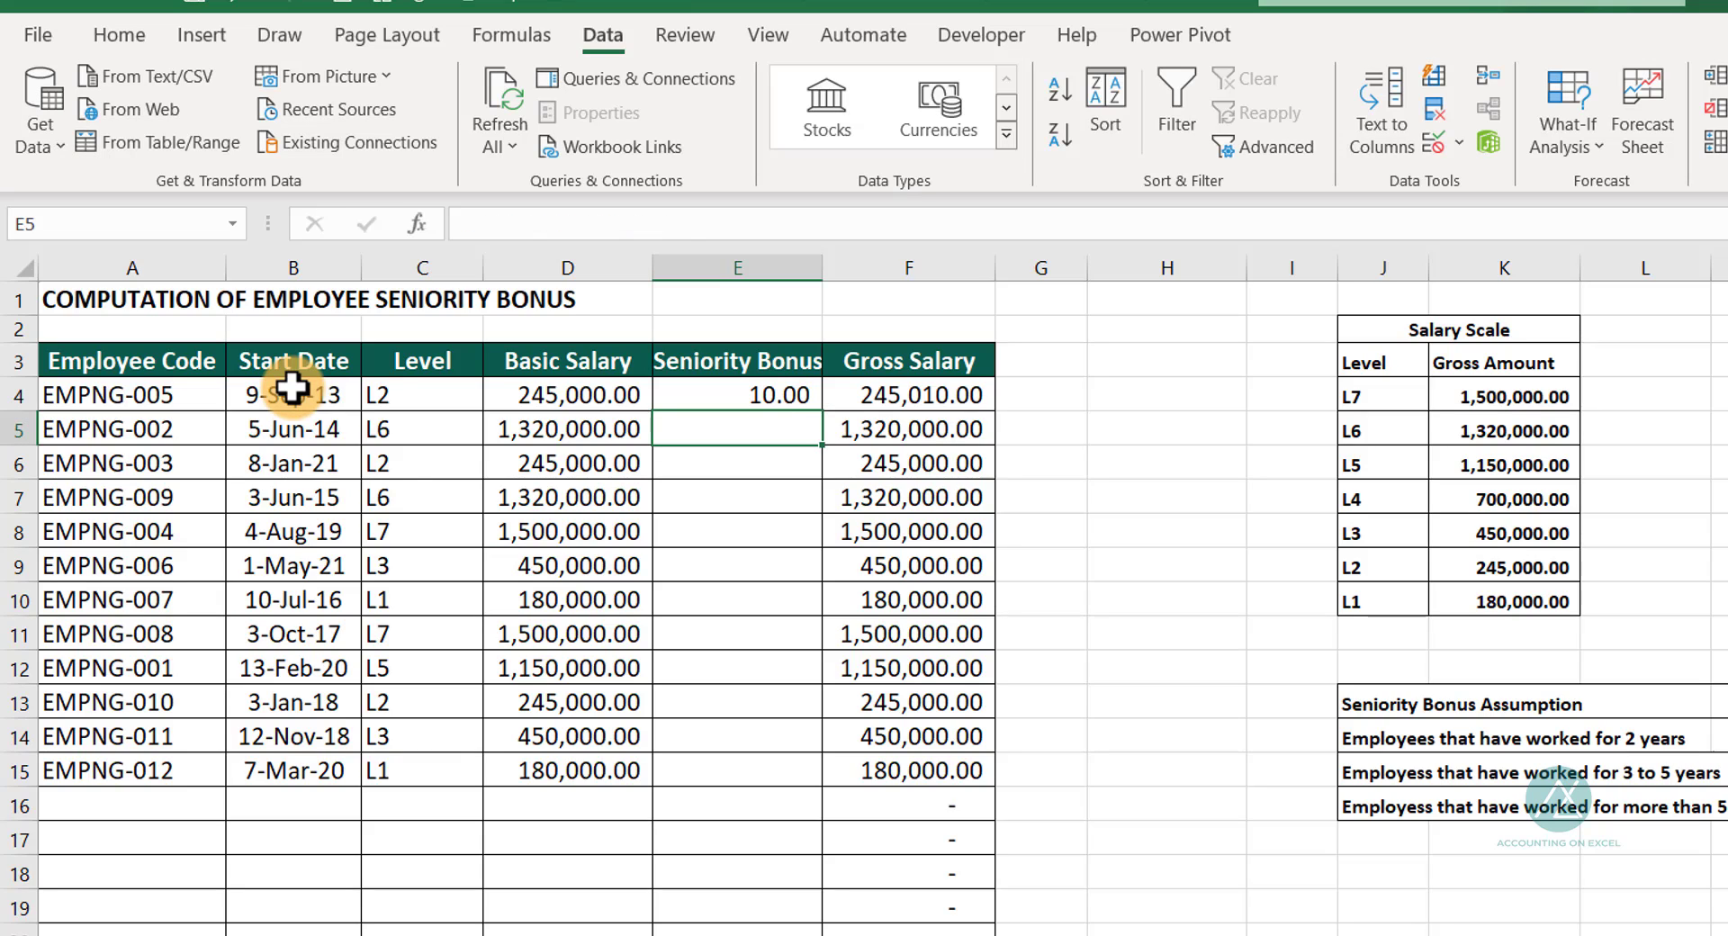
left_click(785, 393)
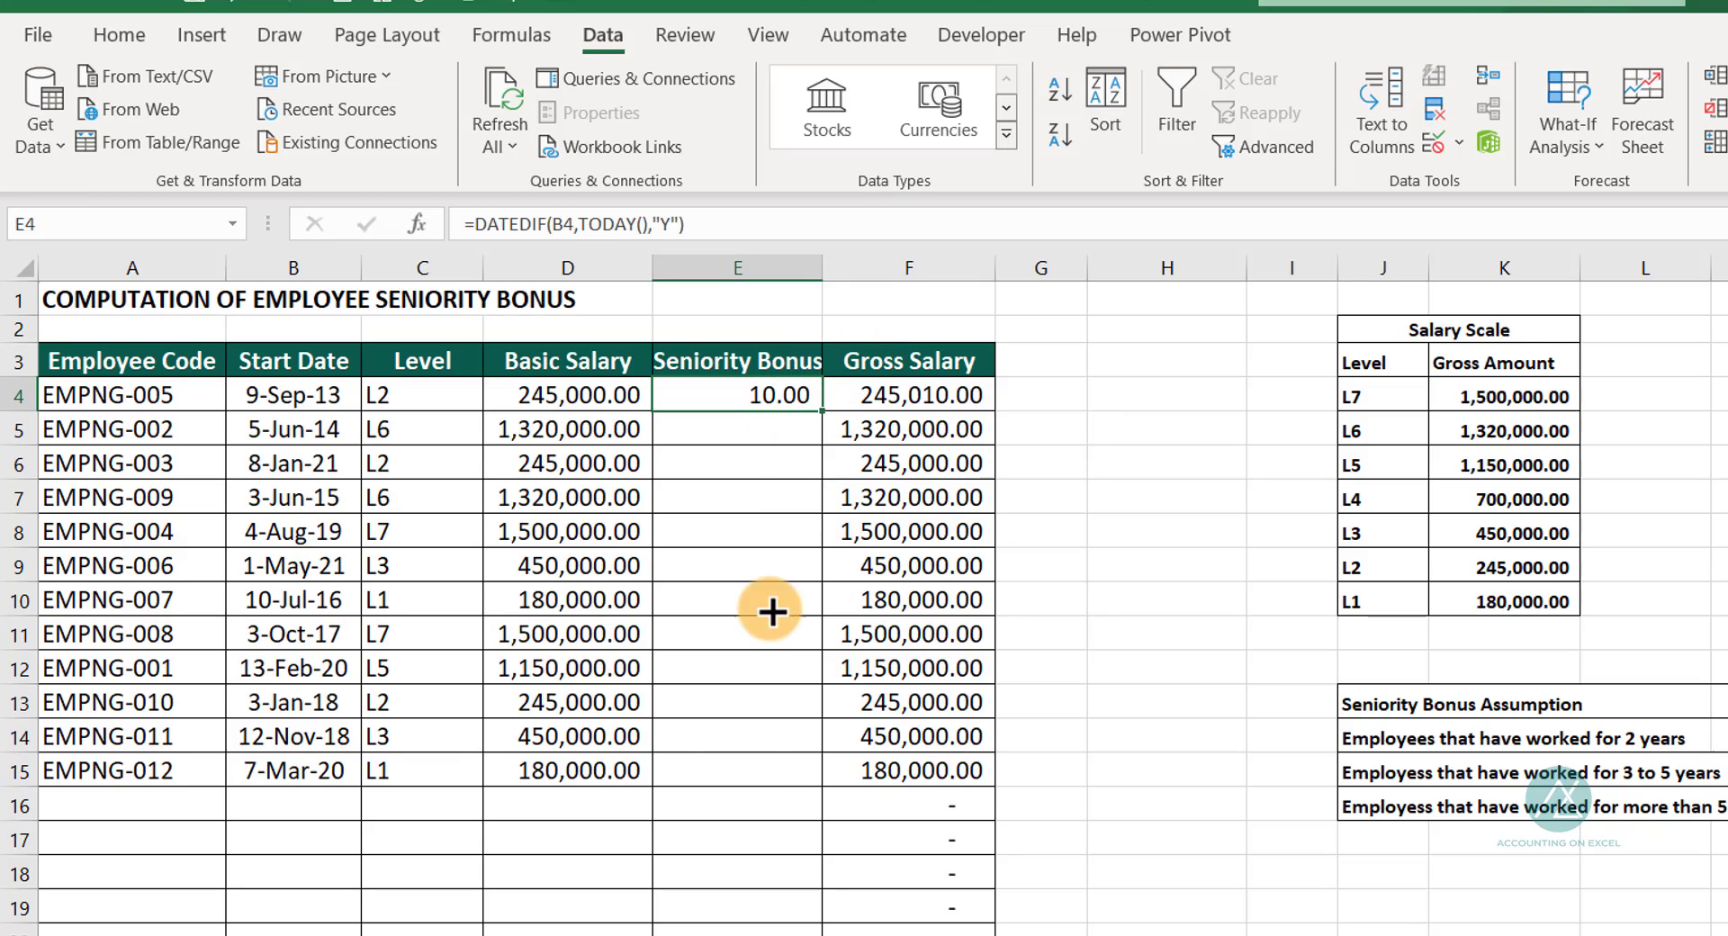
left_click_drag(773, 612, 741, 783)
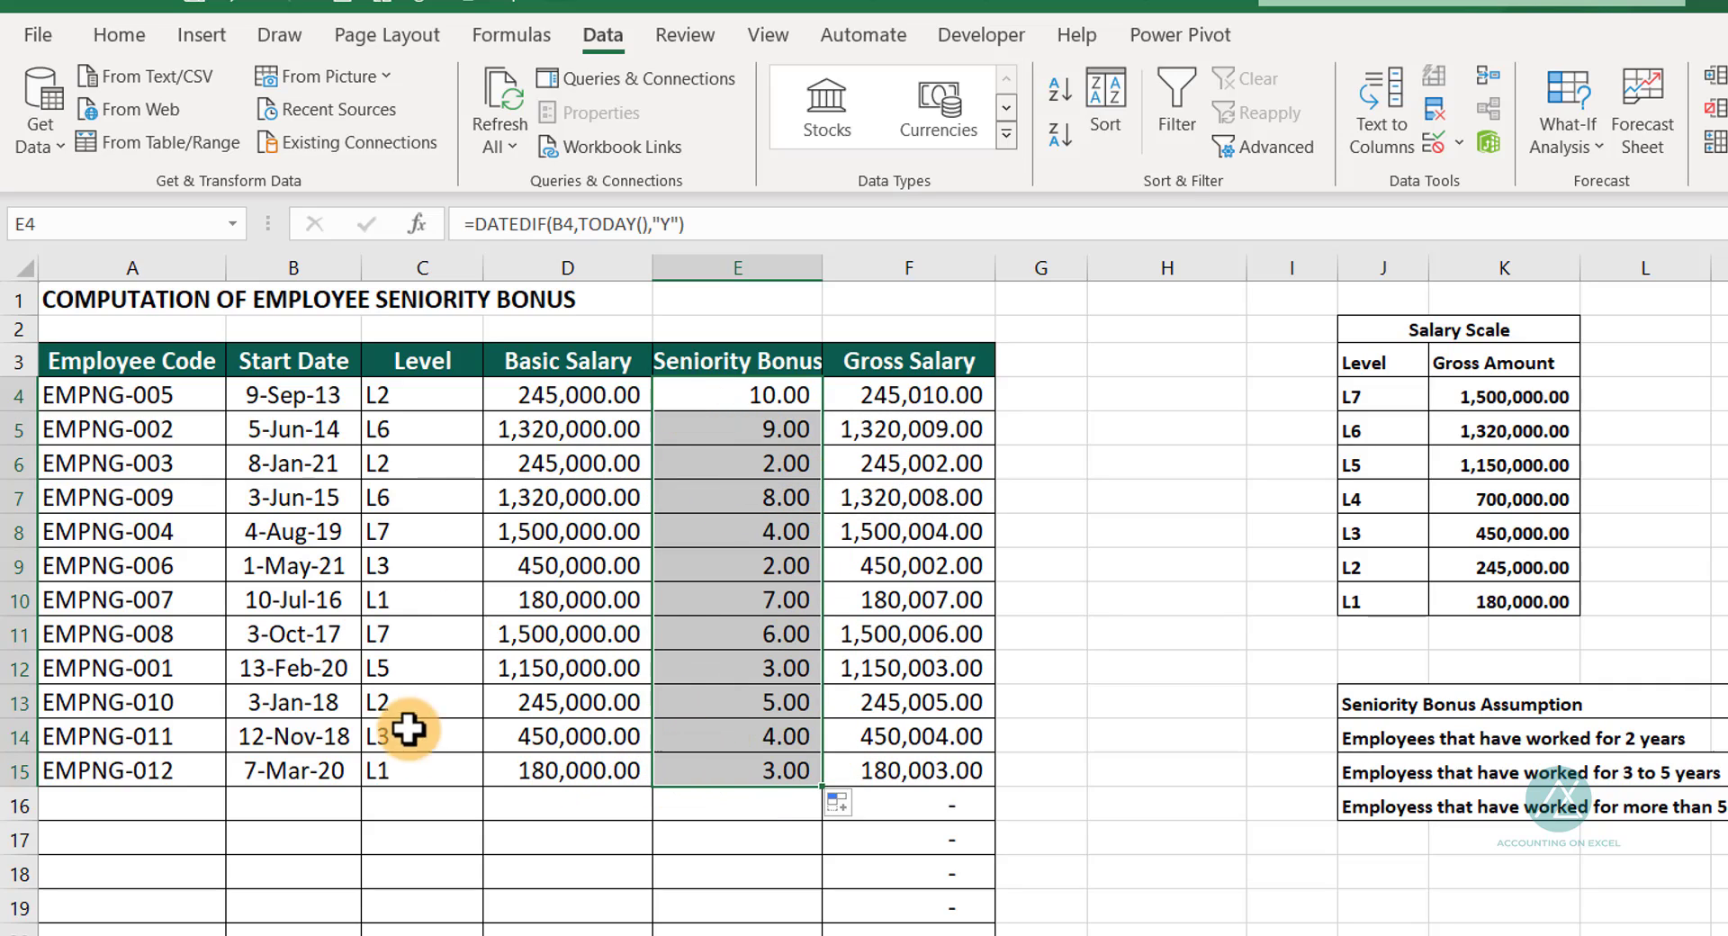
Wrap the E4 years-of-service formula in an IF whose logical test is DATEDIF(B4,TODAY(),"Y")=2
left_click(732, 392)
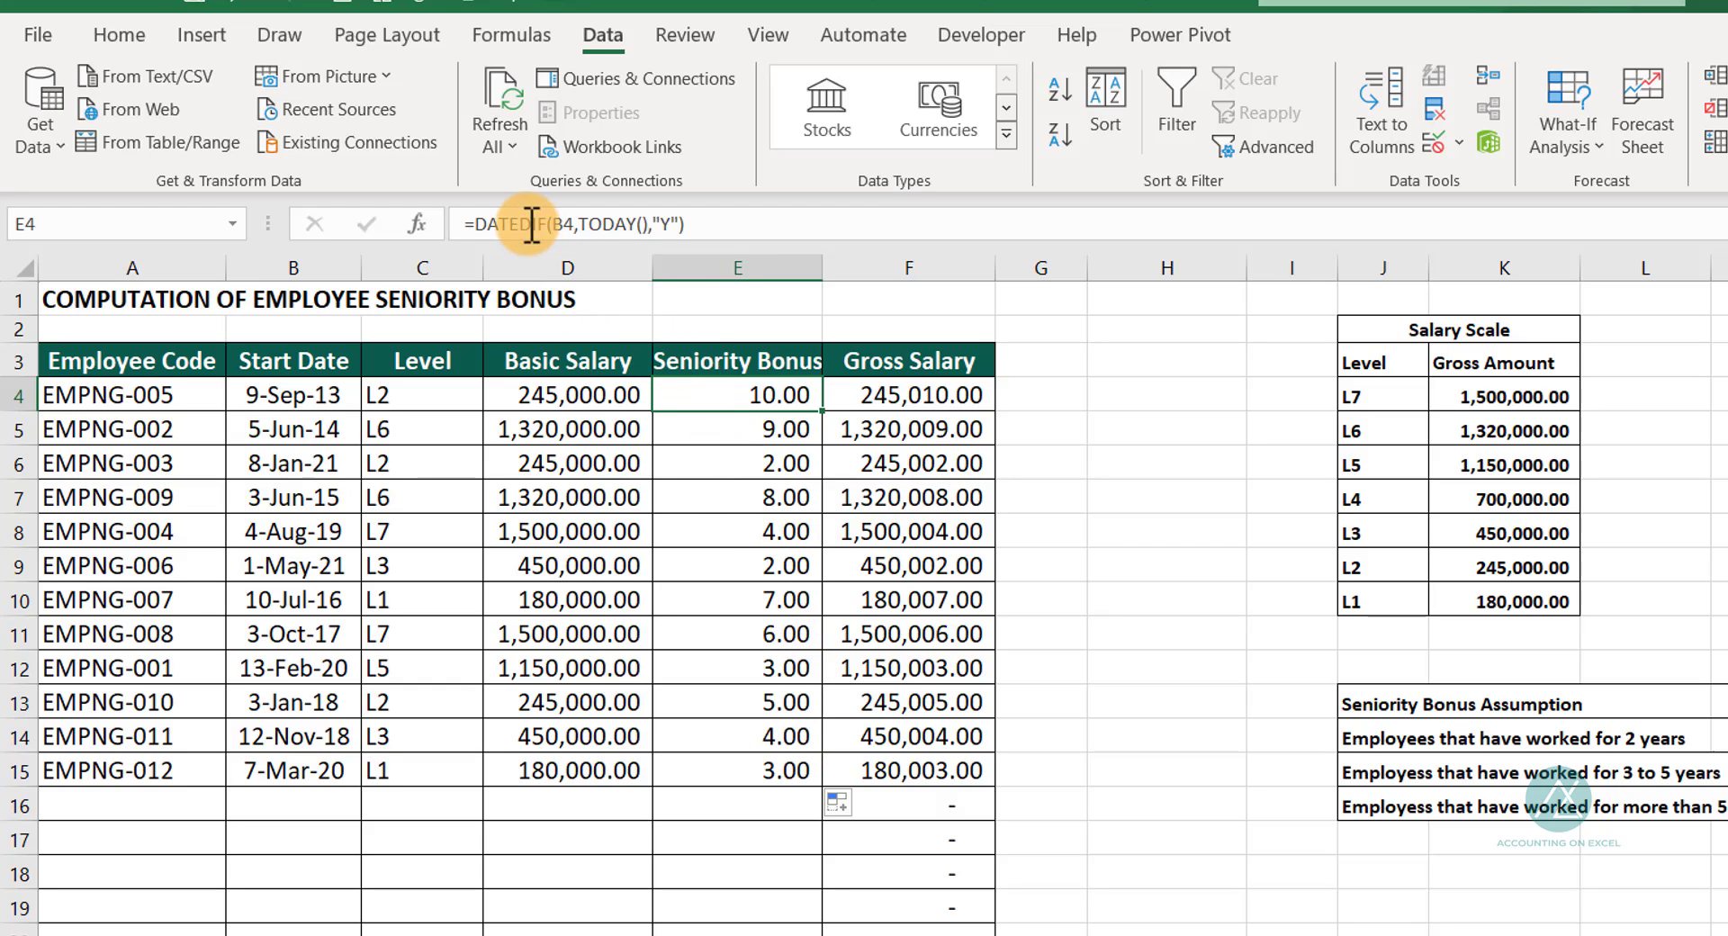
double_click(718, 398)
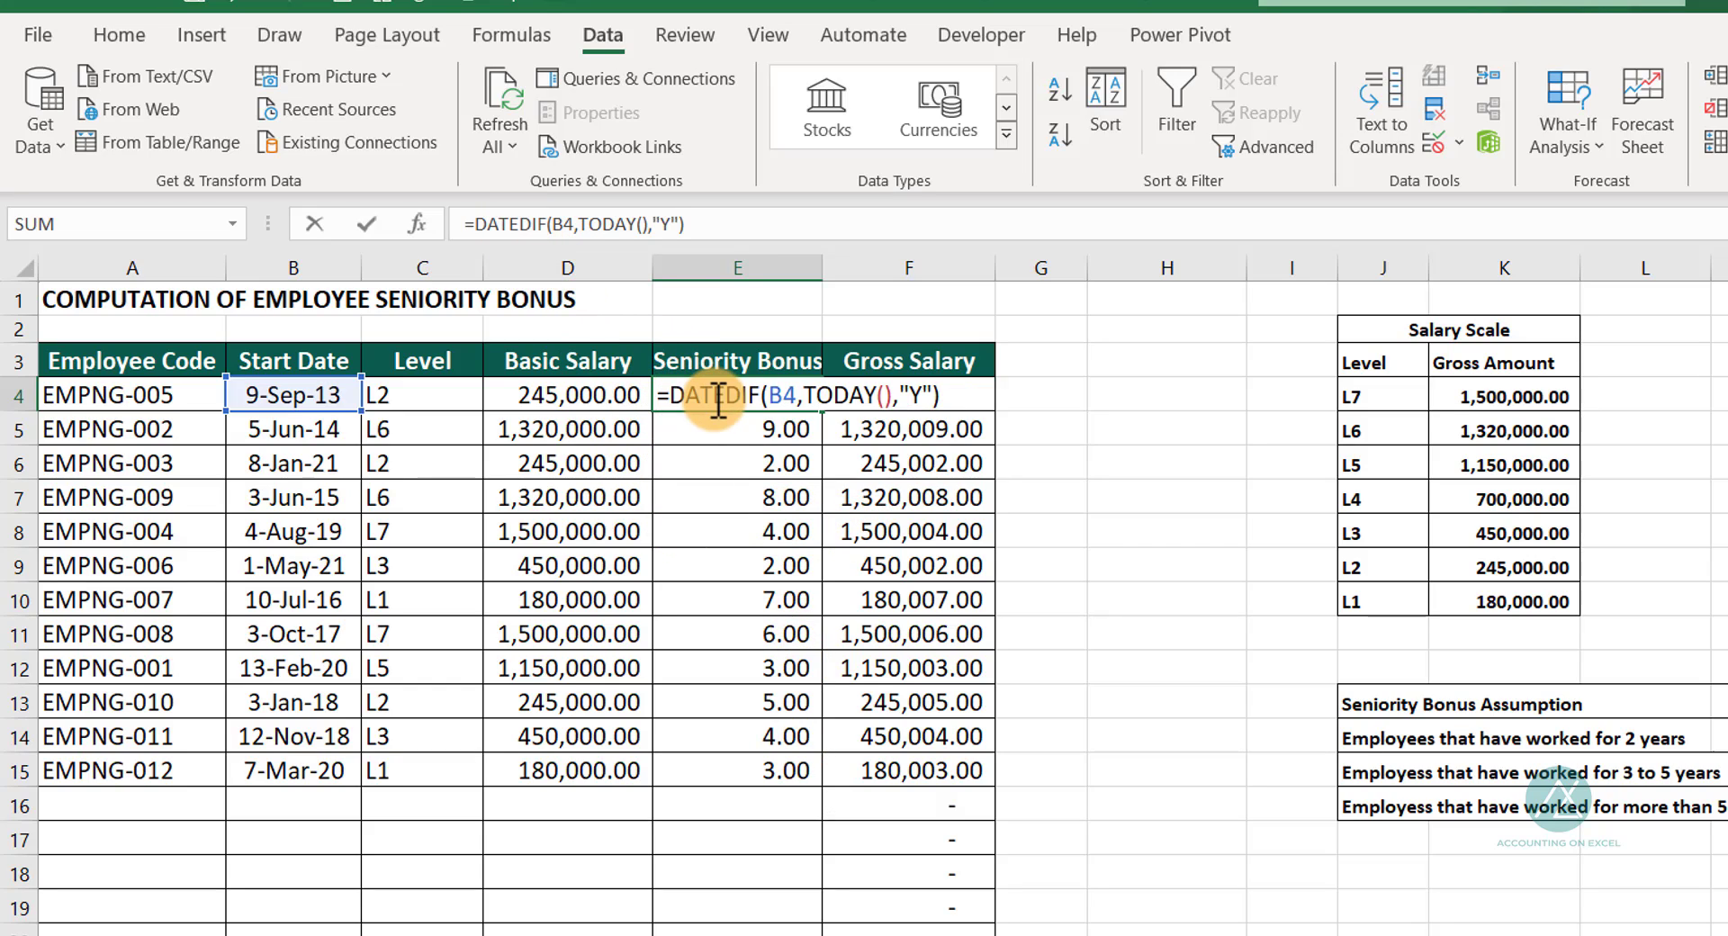
left_click(673, 396)
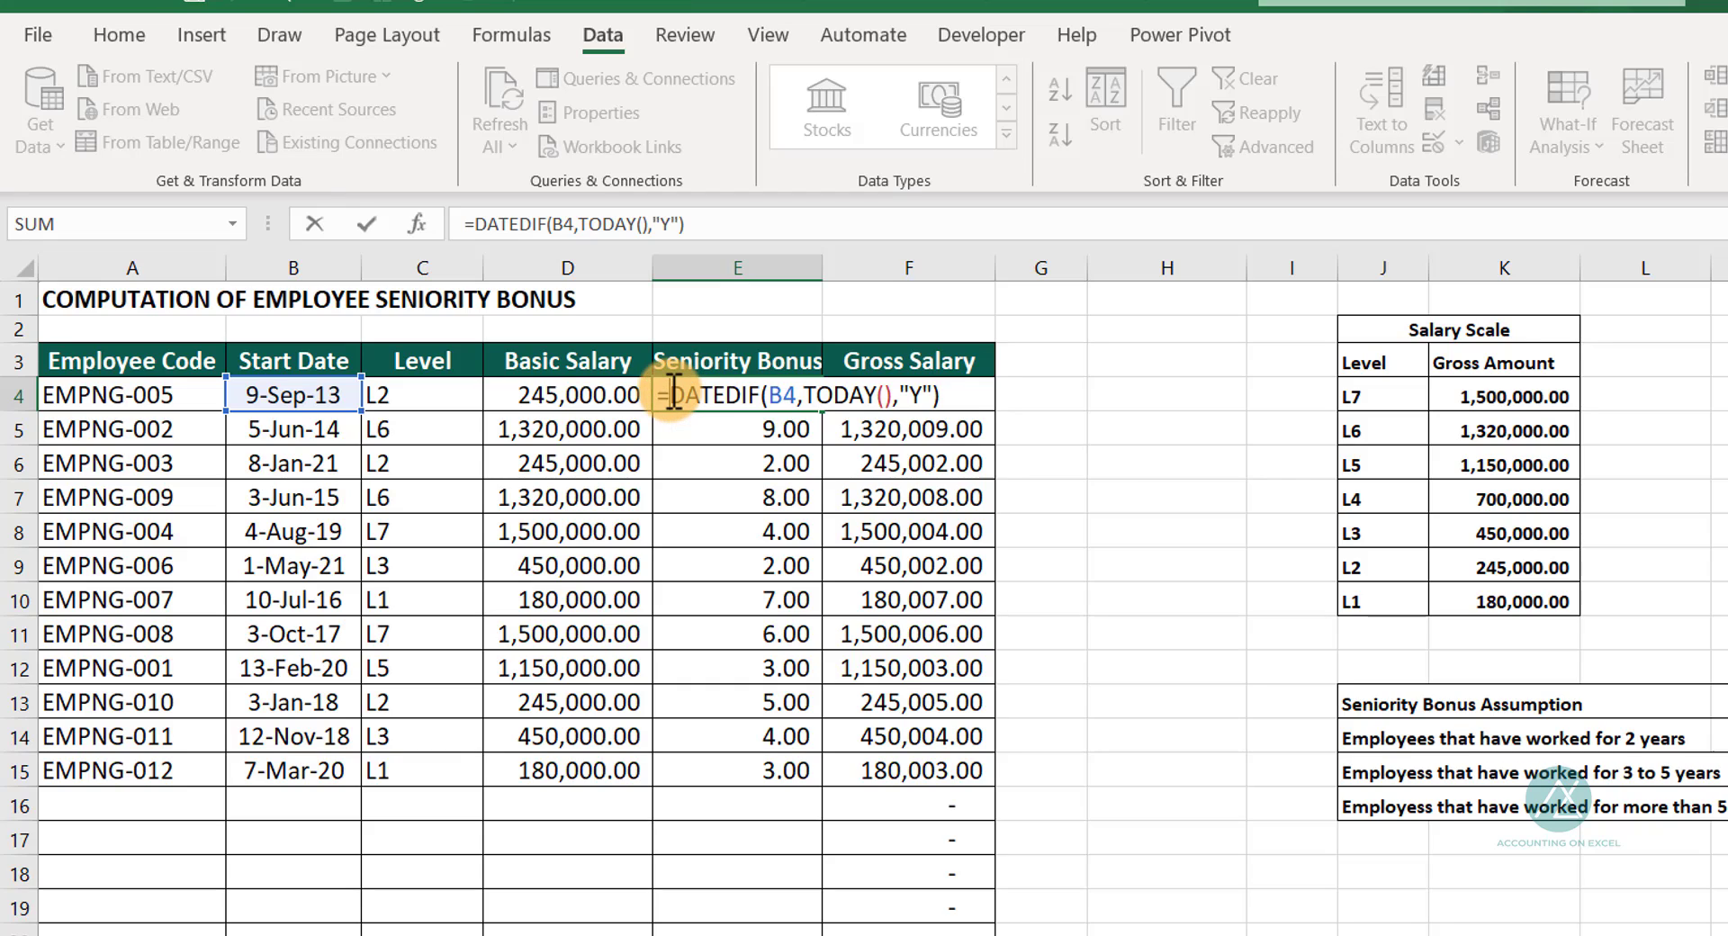
type("IF")
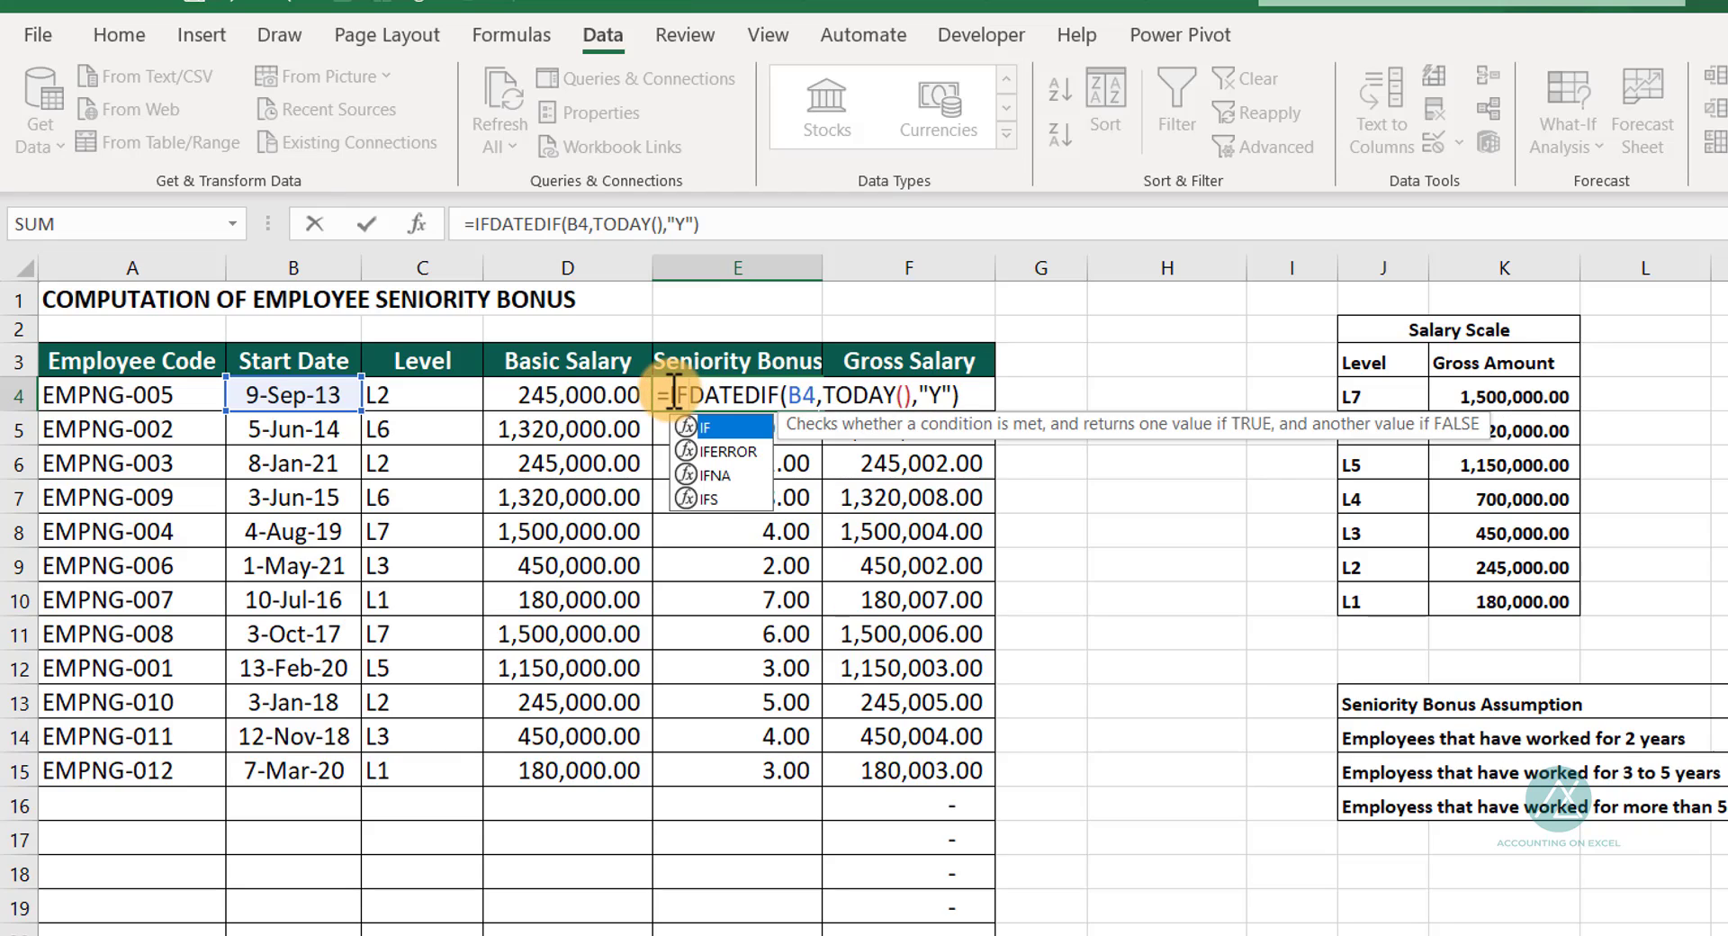
type("(")
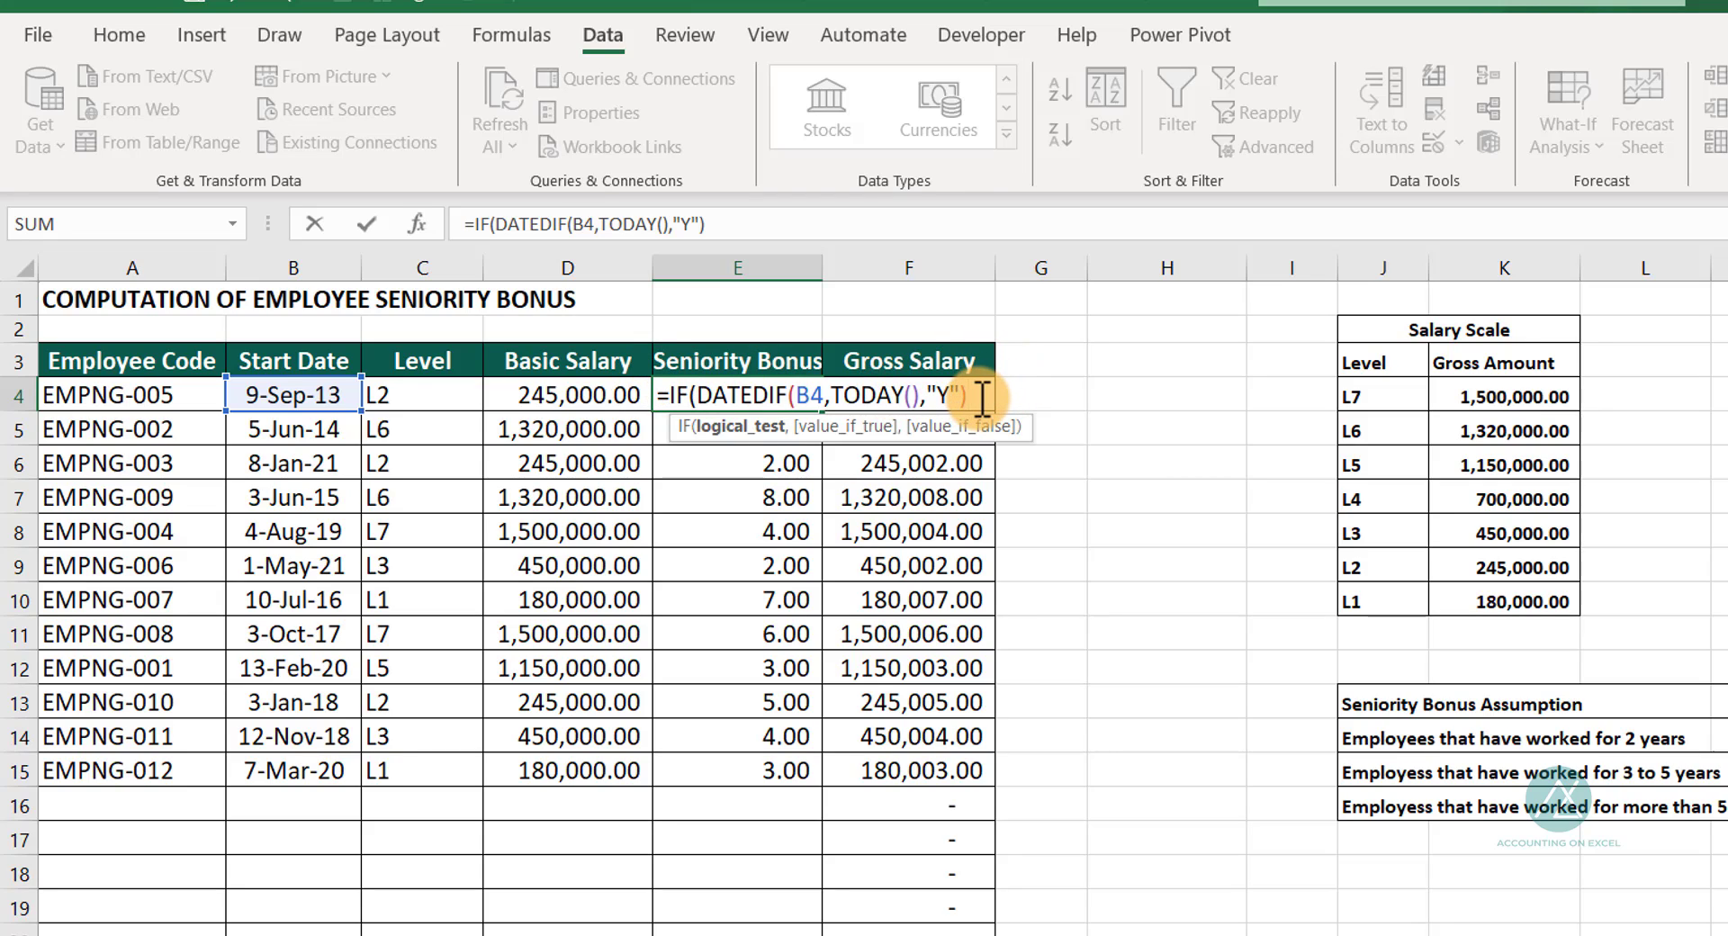
type(">")
type("2")
type(",")
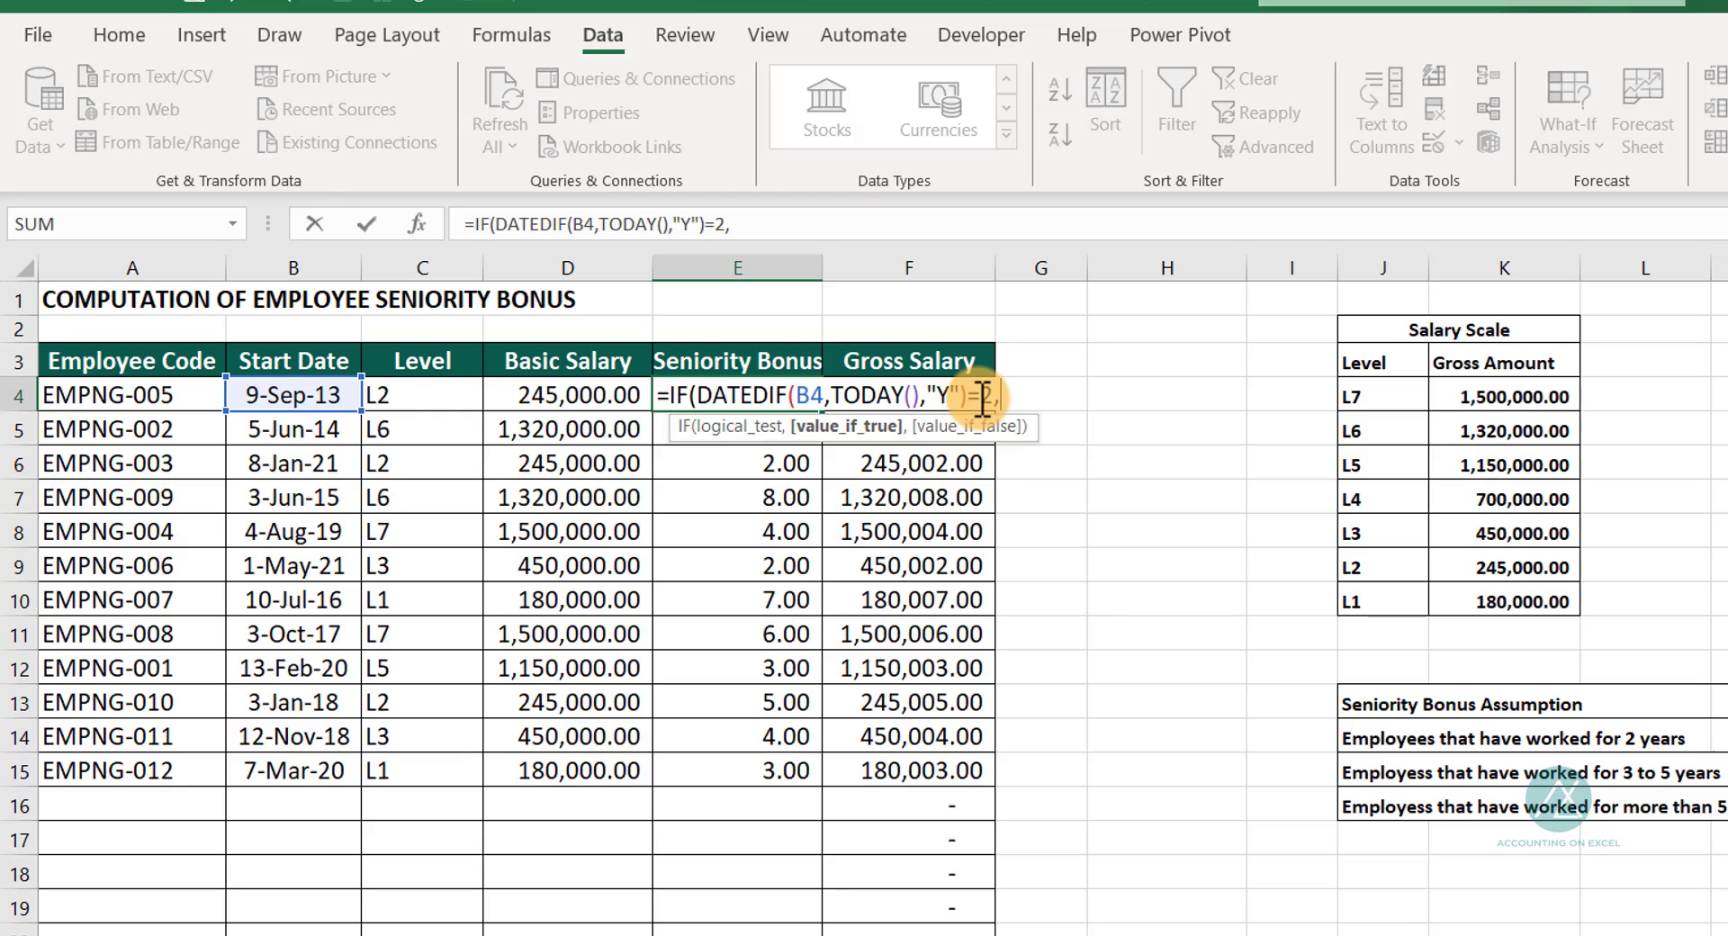
Set the IF's value-if-true in E4 to basic salary times the two-year bonus rate, D4*$N$14
left_click(567, 391)
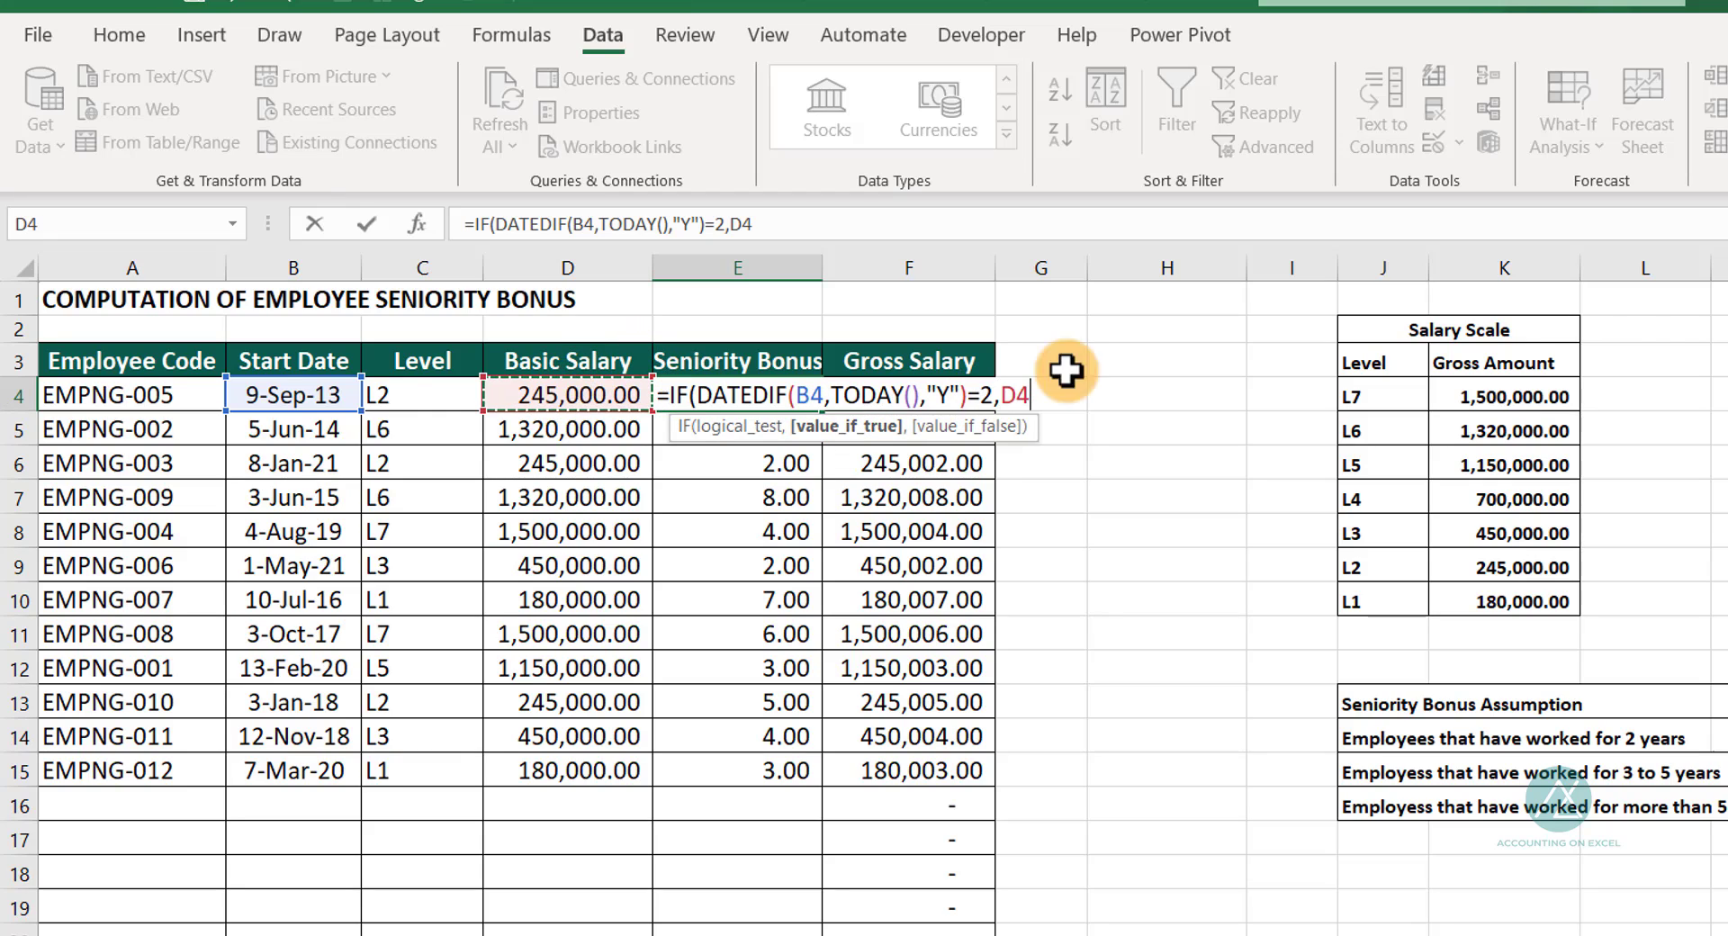
type("*")
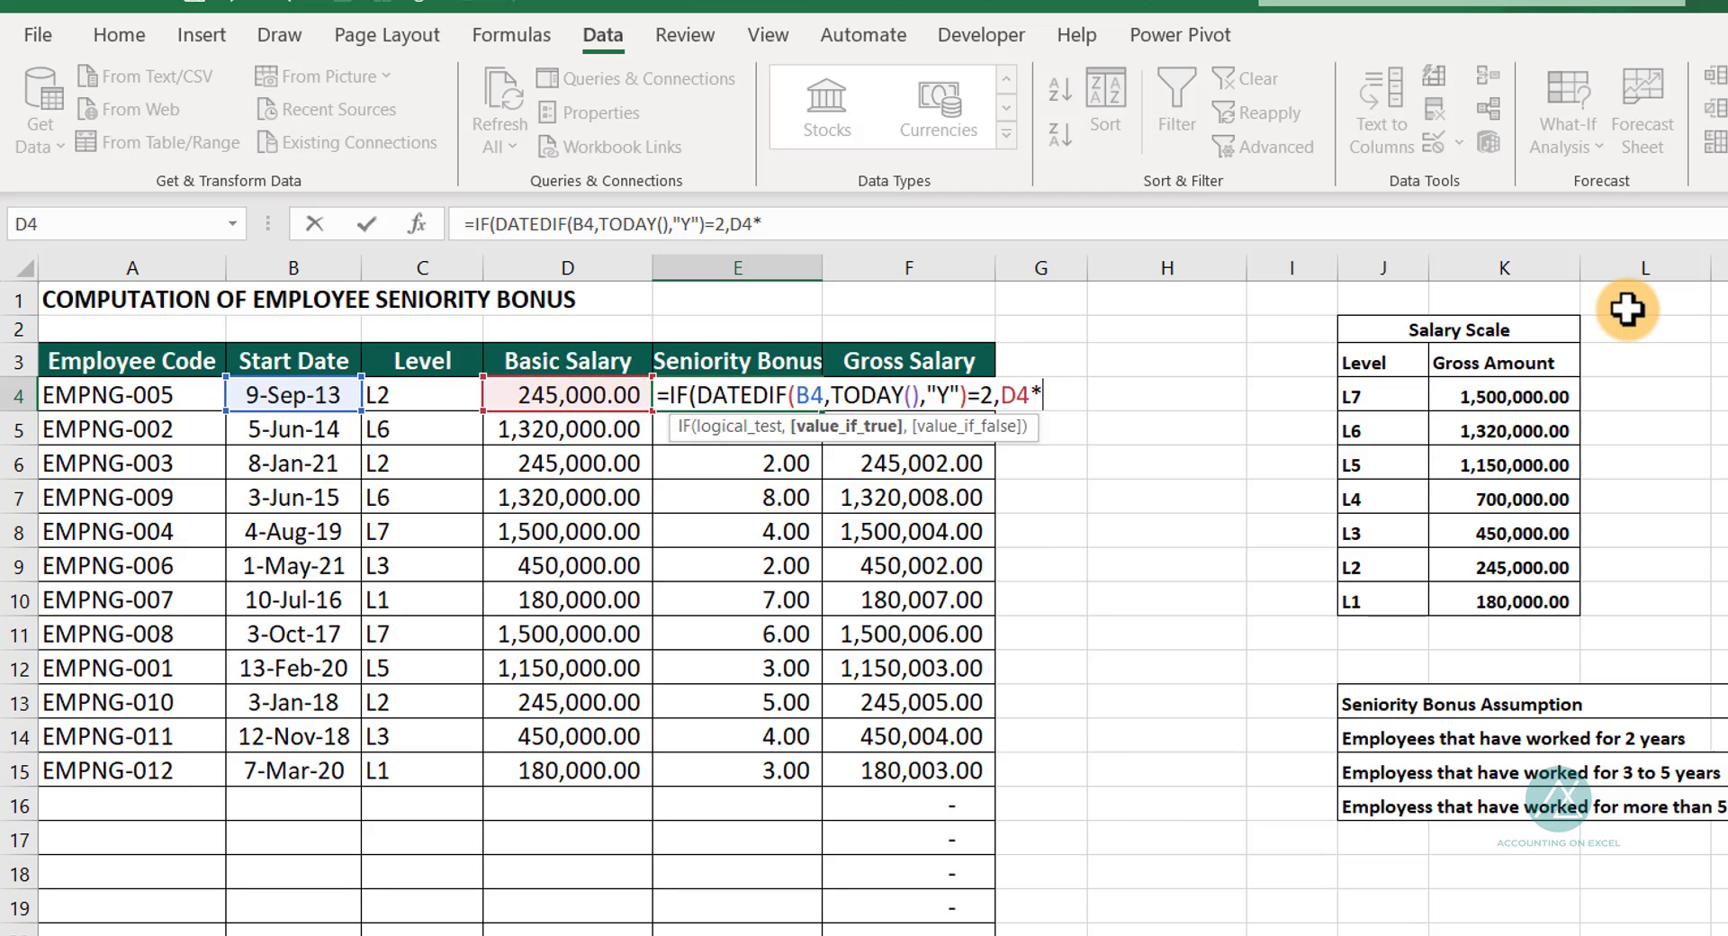
left_click(1727, 732)
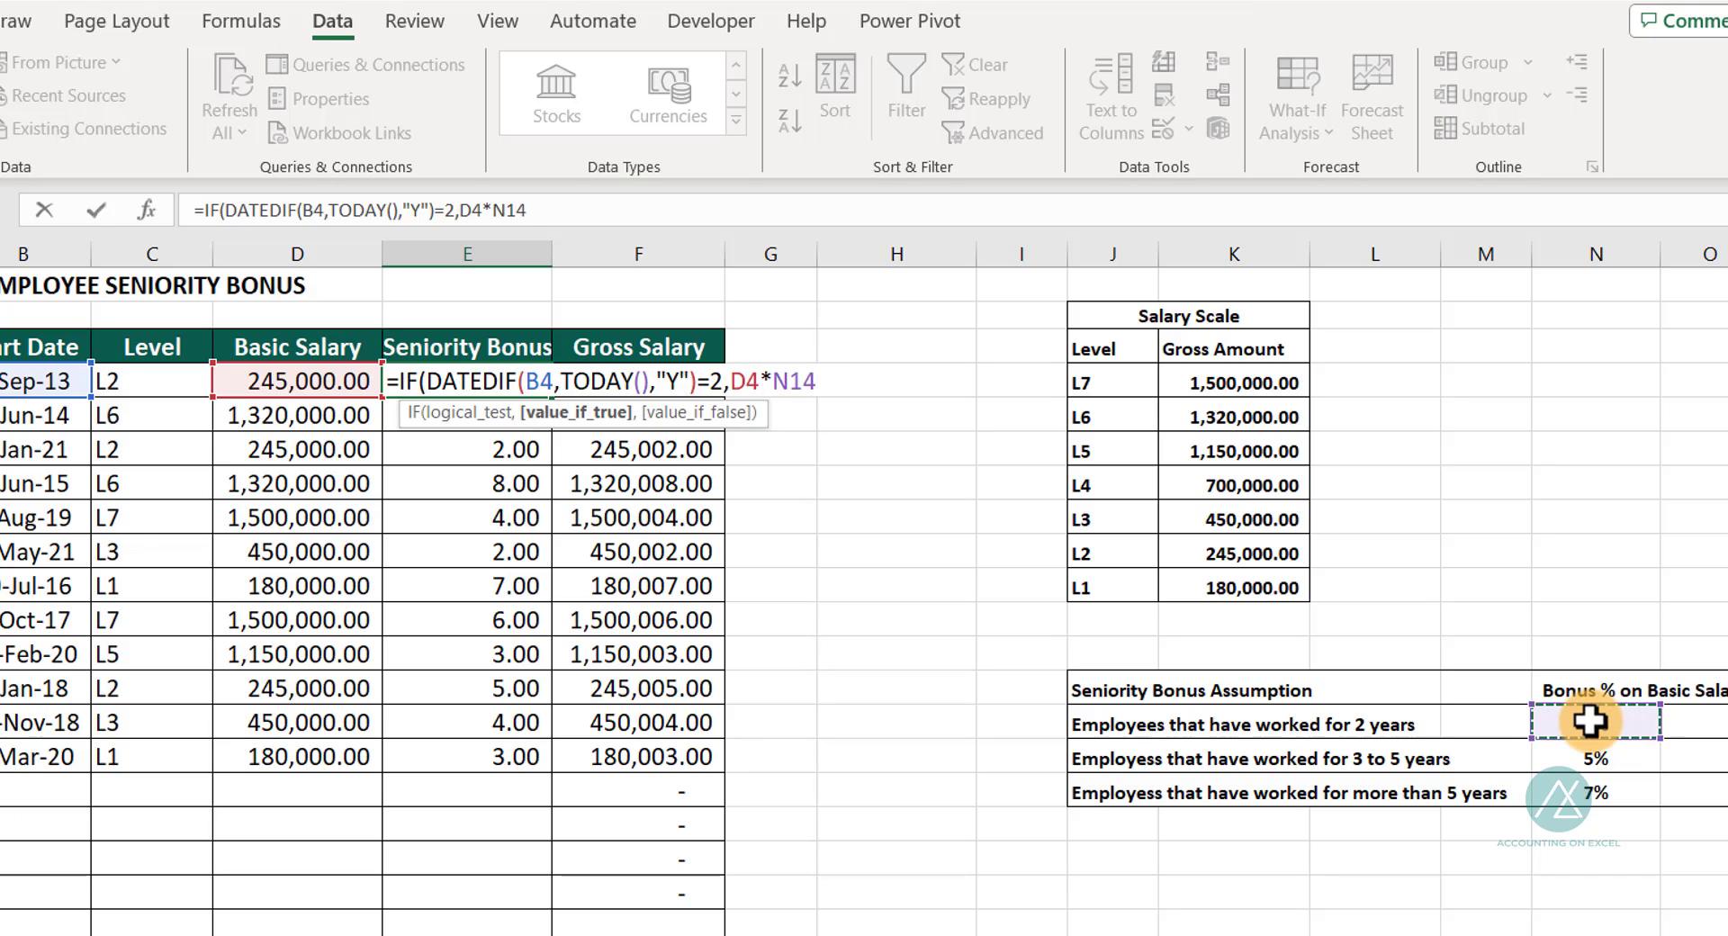
key("F4")
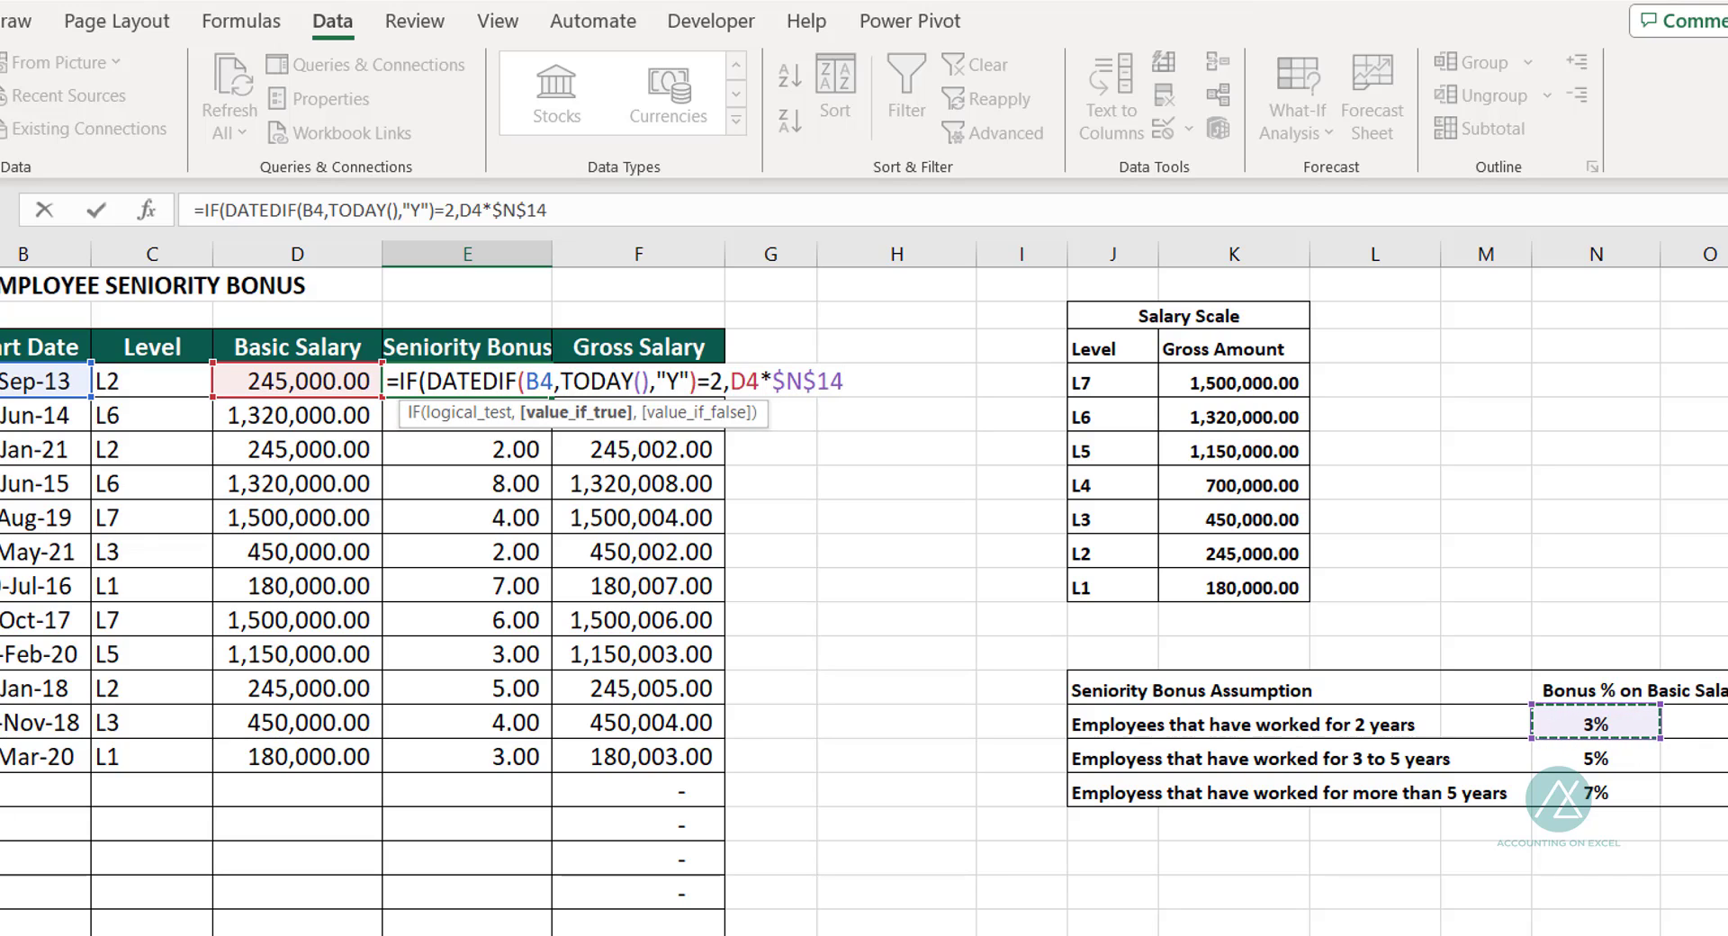
type(",")
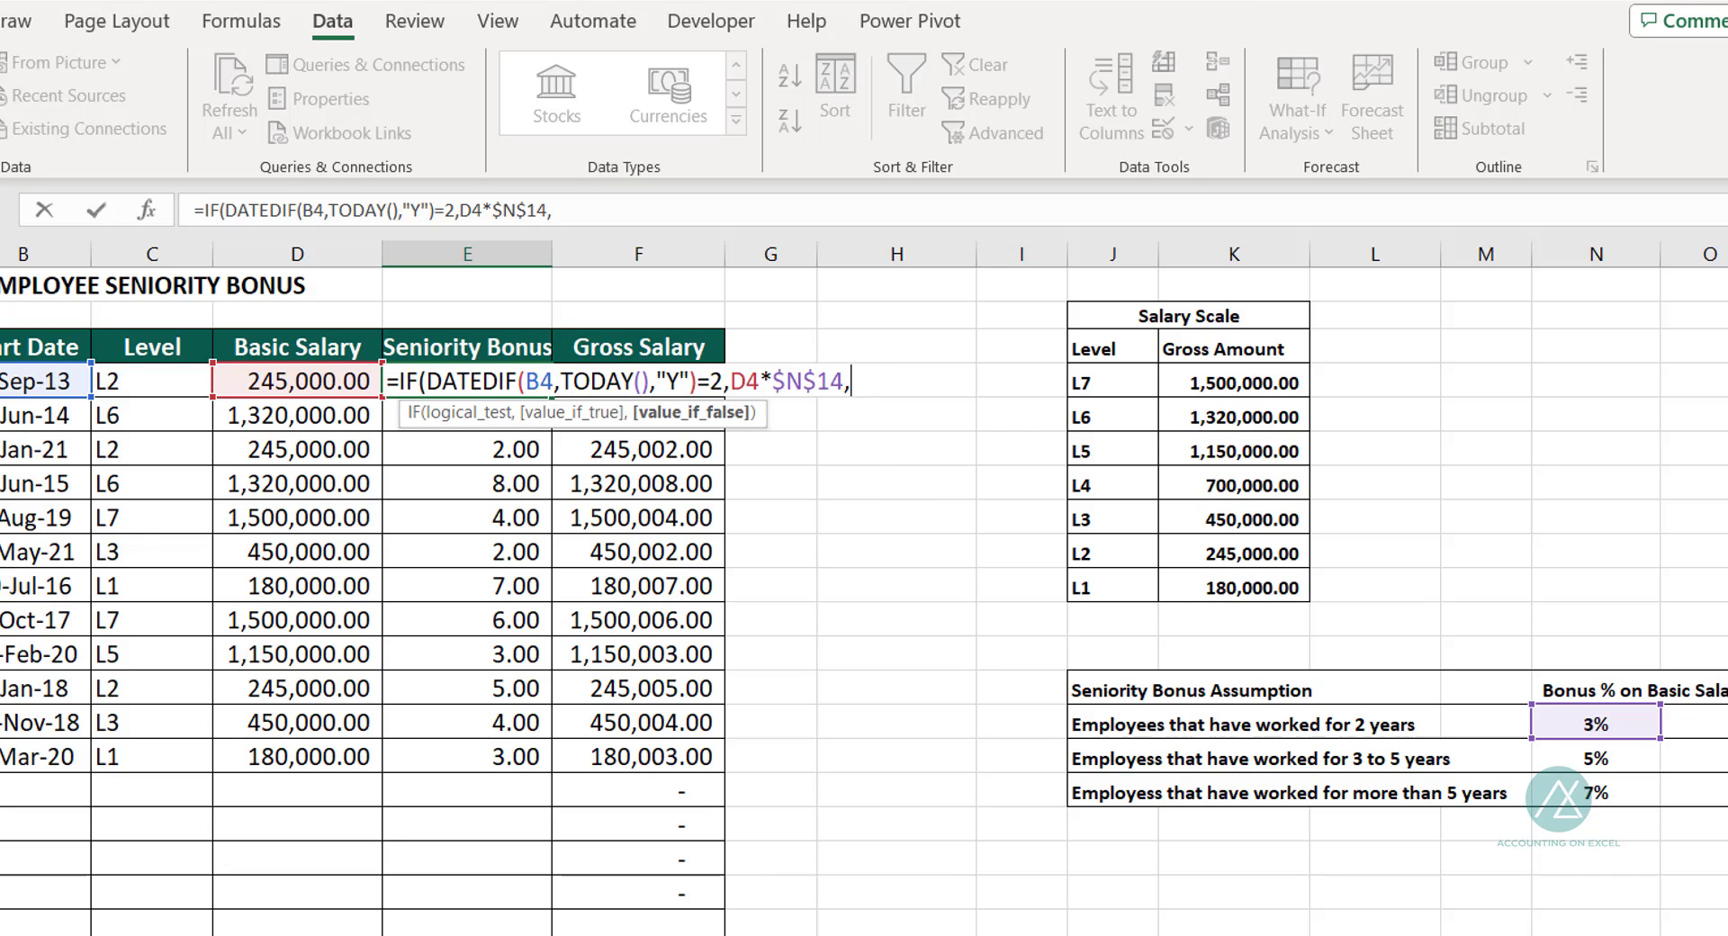
Add an AND function as the next argument in E4, with DATEDIF(B4,TODAY(),"Y")>=3 as its first condition
type("AND")
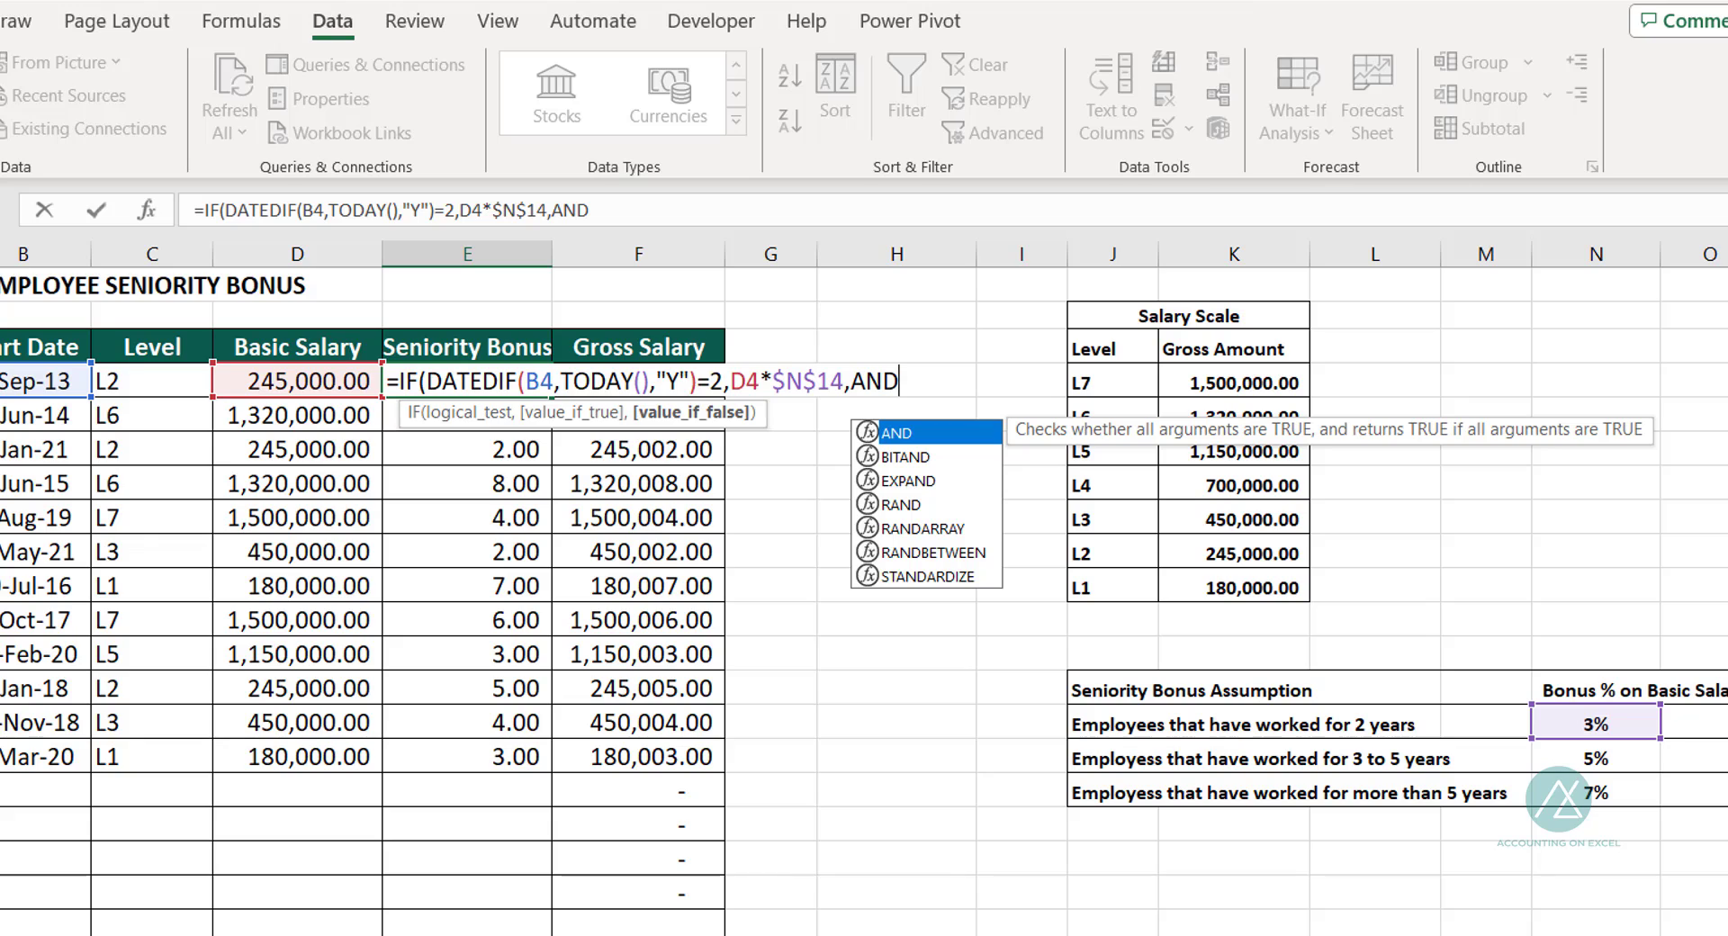
type("(")
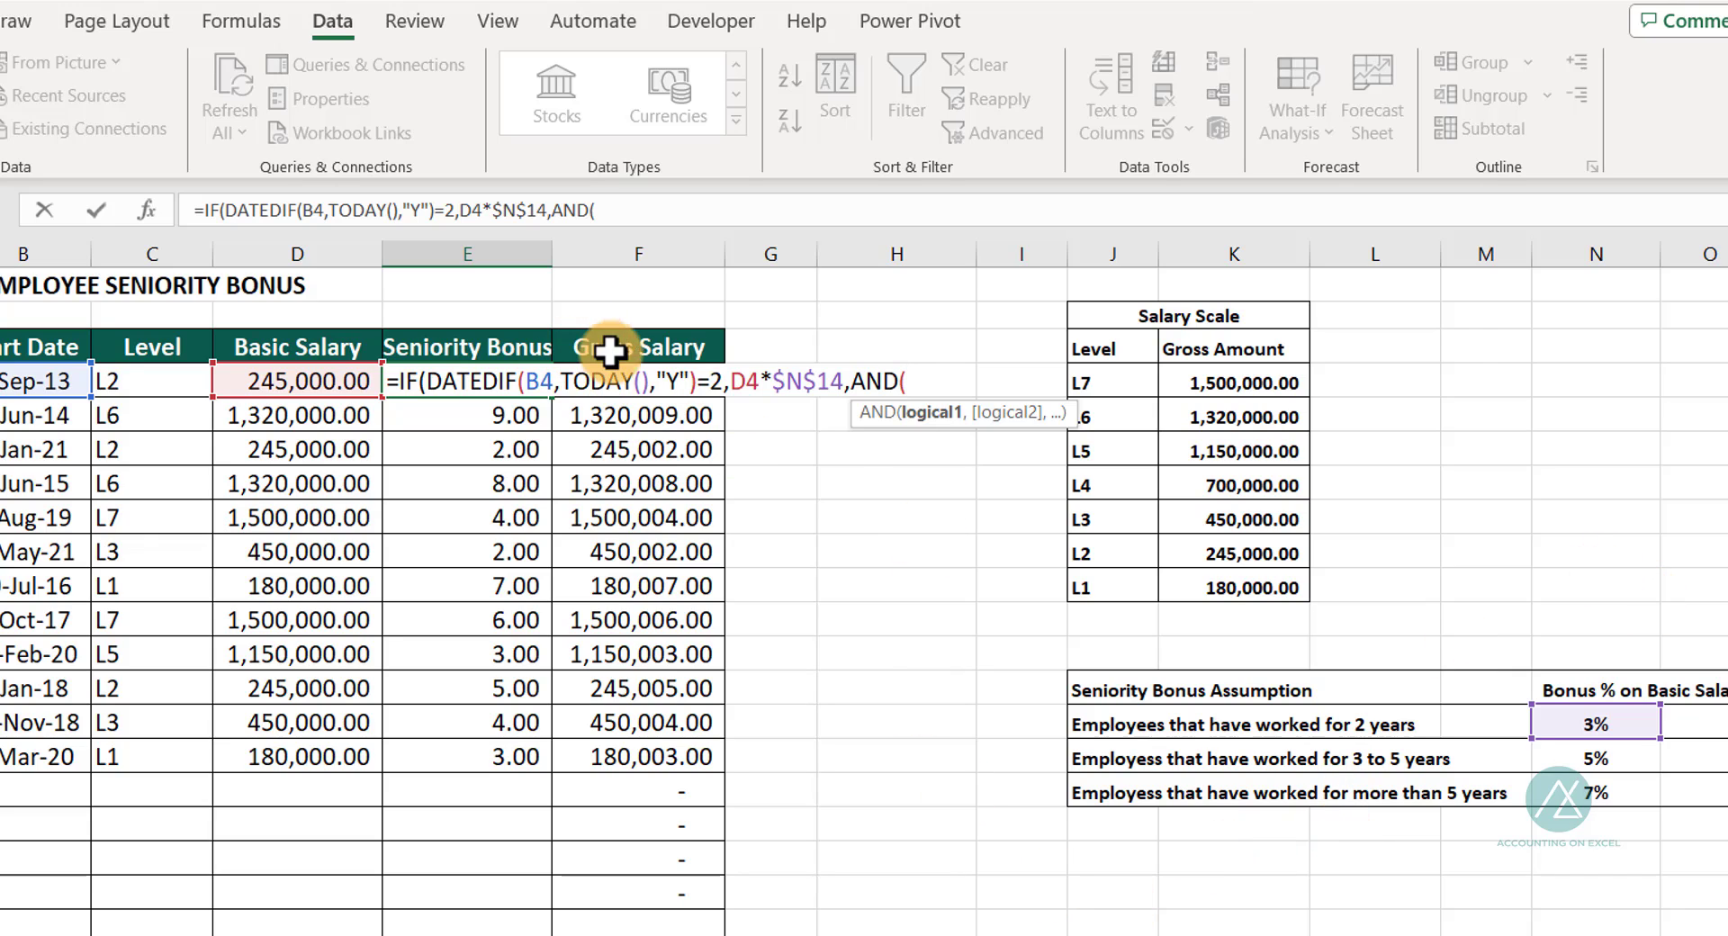
left_click_drag(432, 381, 663, 383)
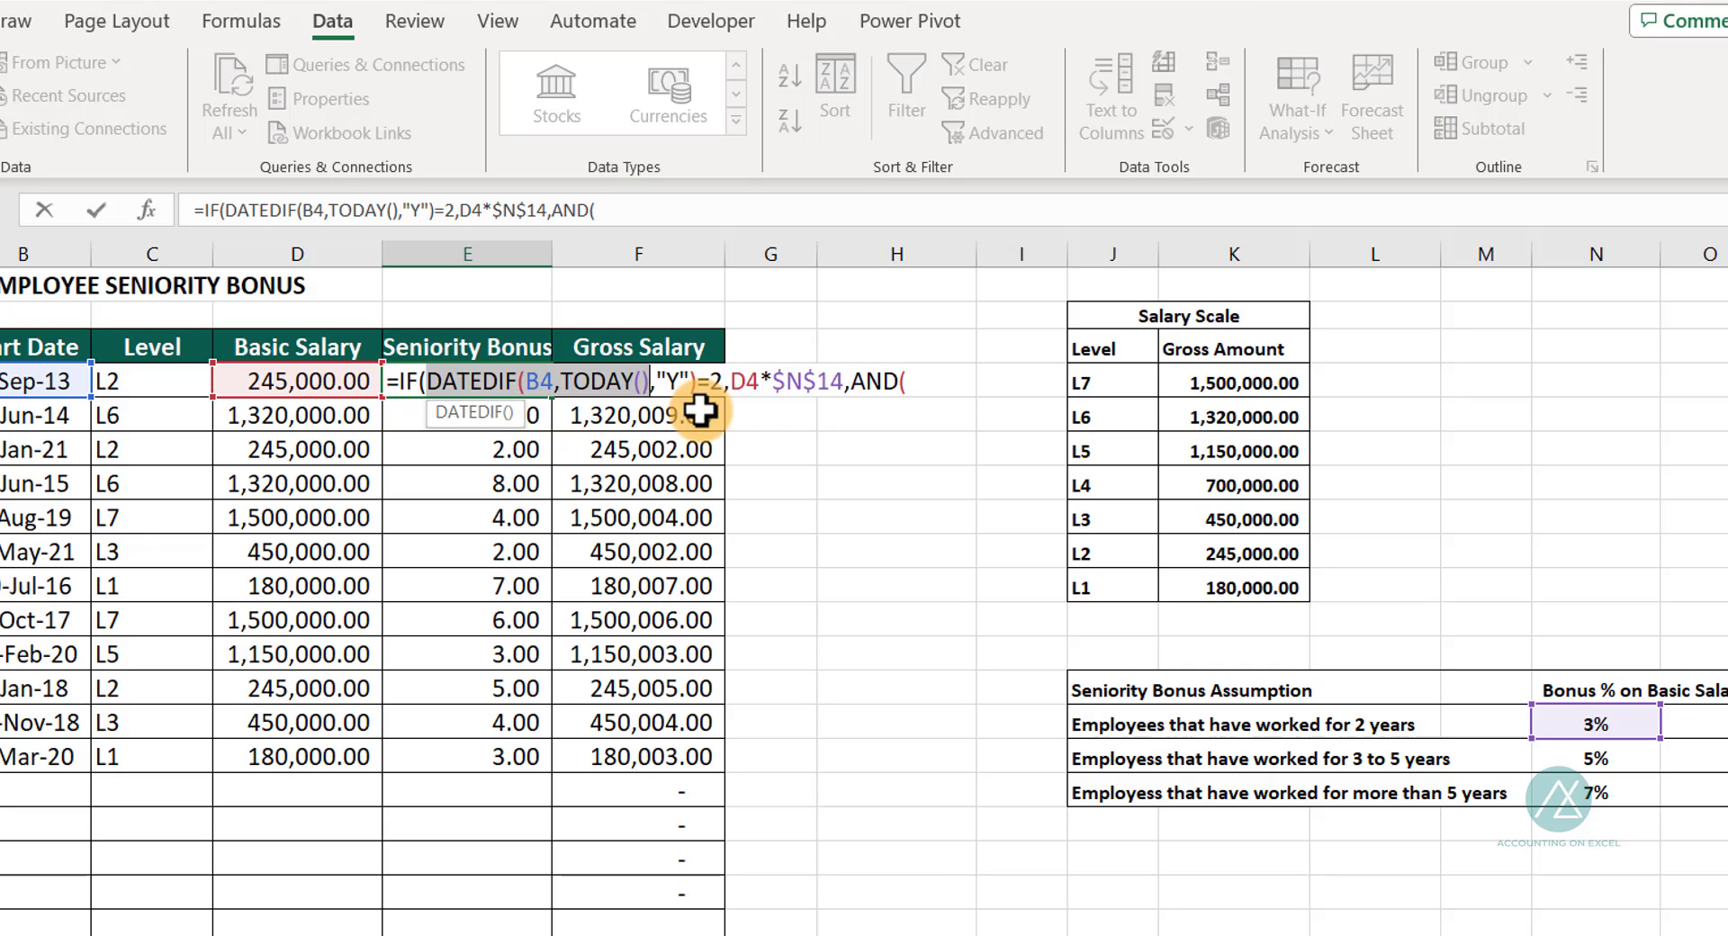
left_click(918, 384)
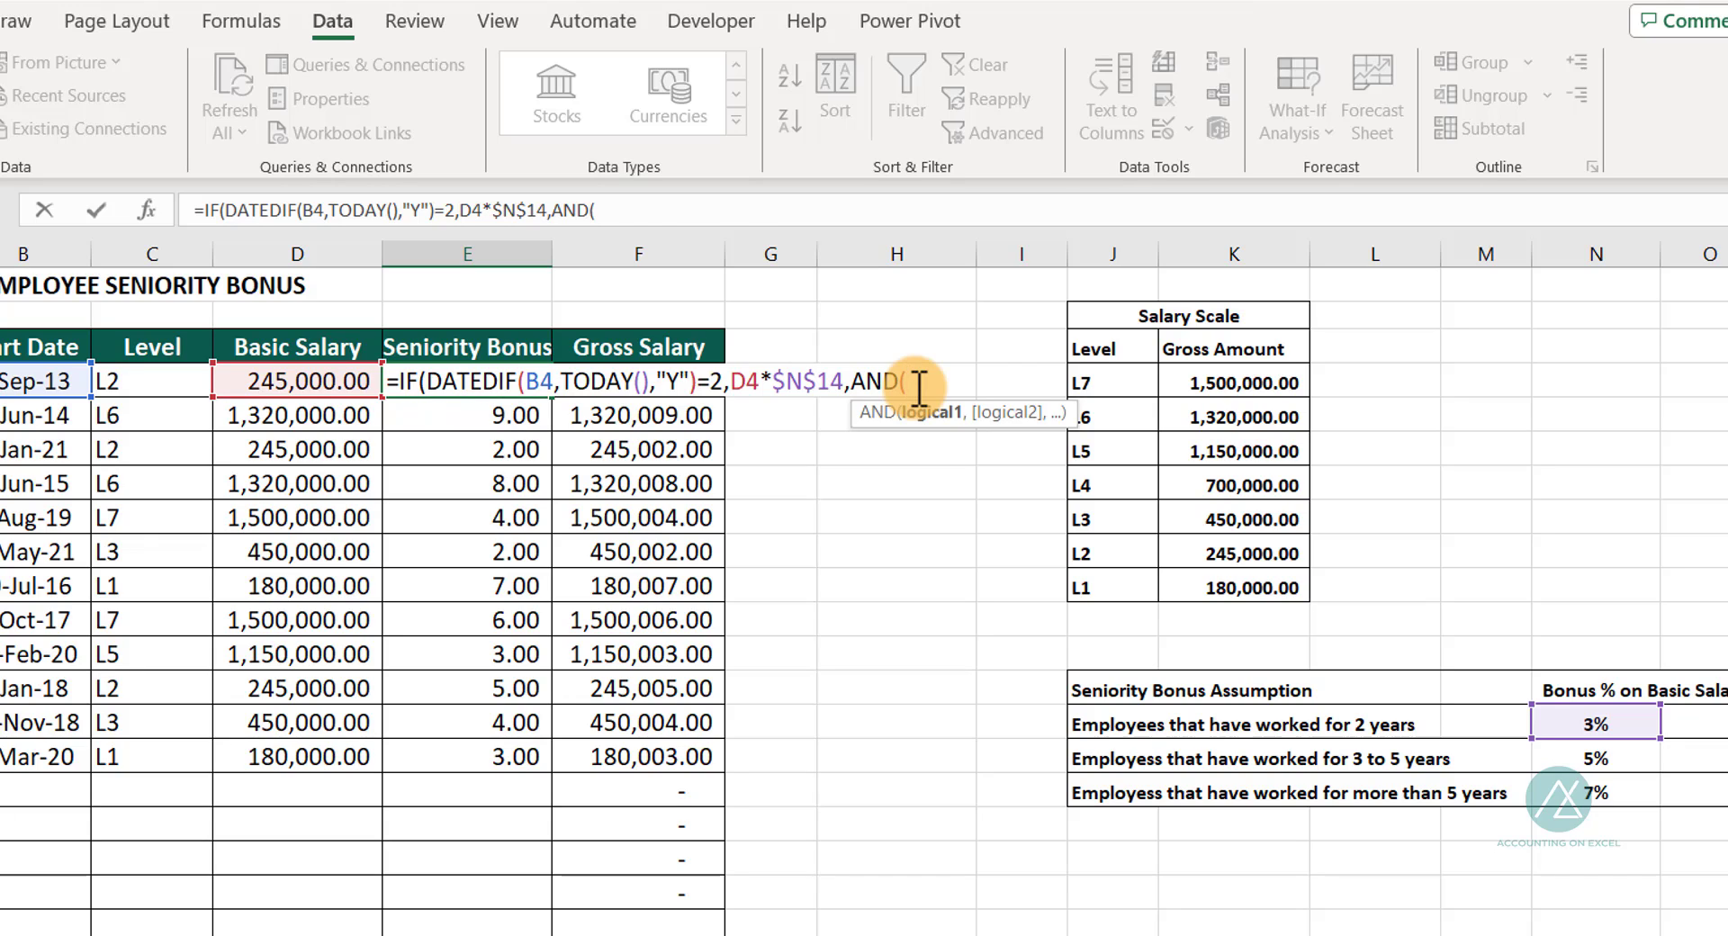
key("ctrl+v")
type(",\"")
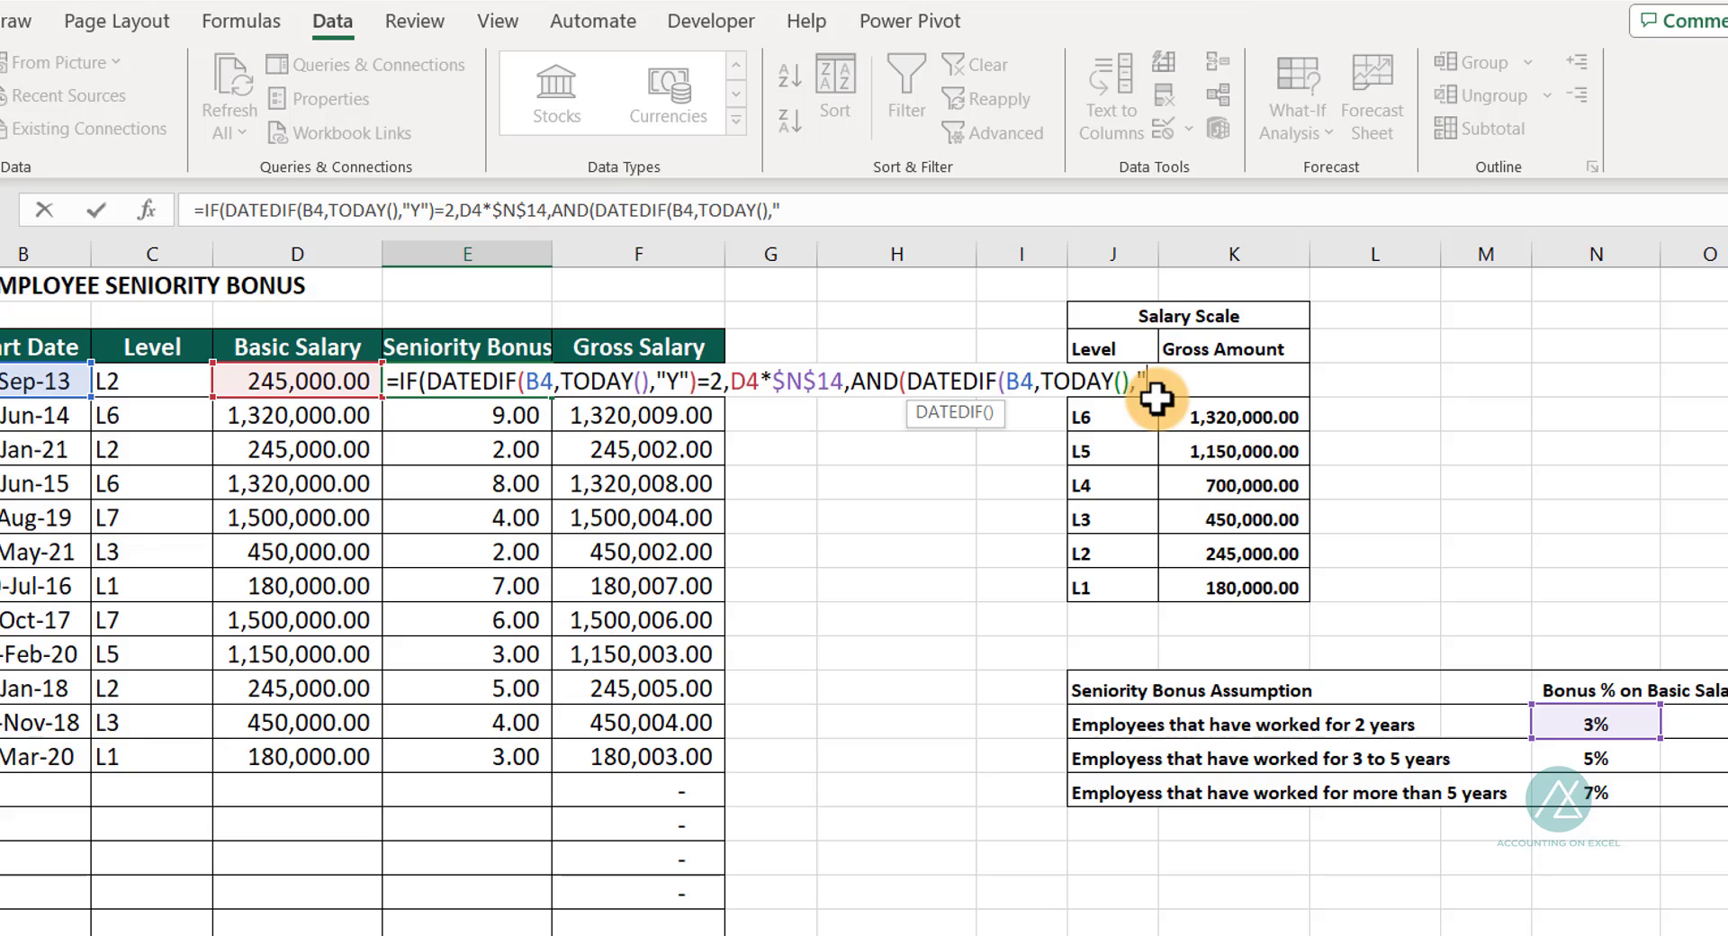
type("Y\")")
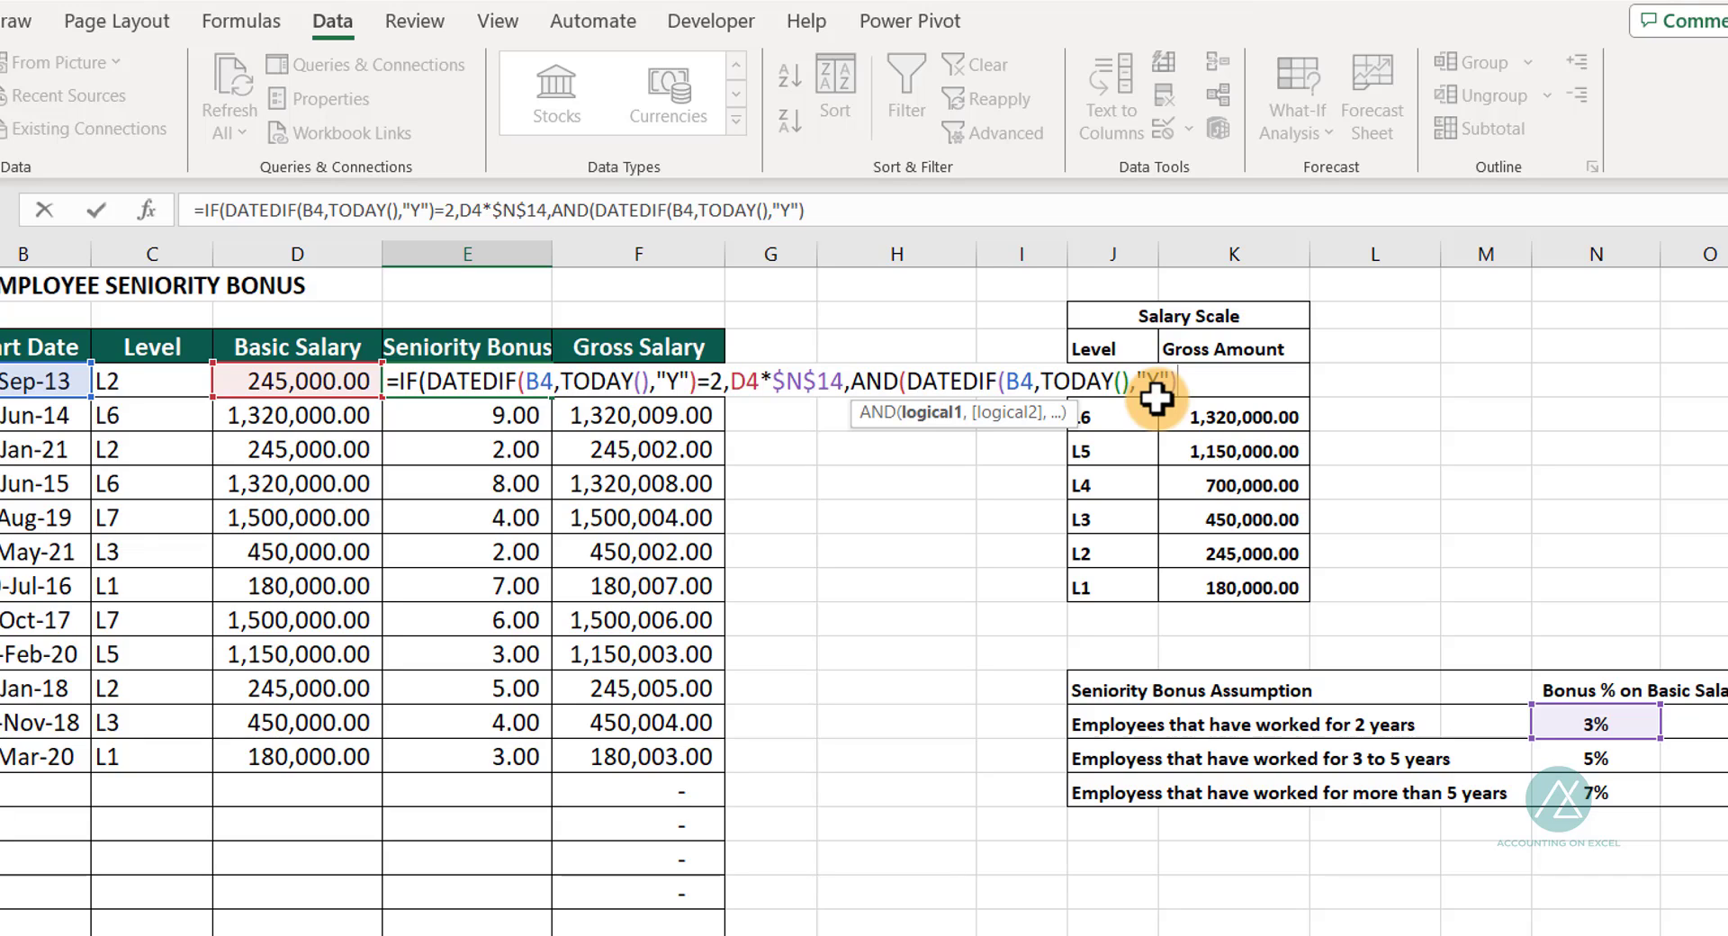
type(">=3,")
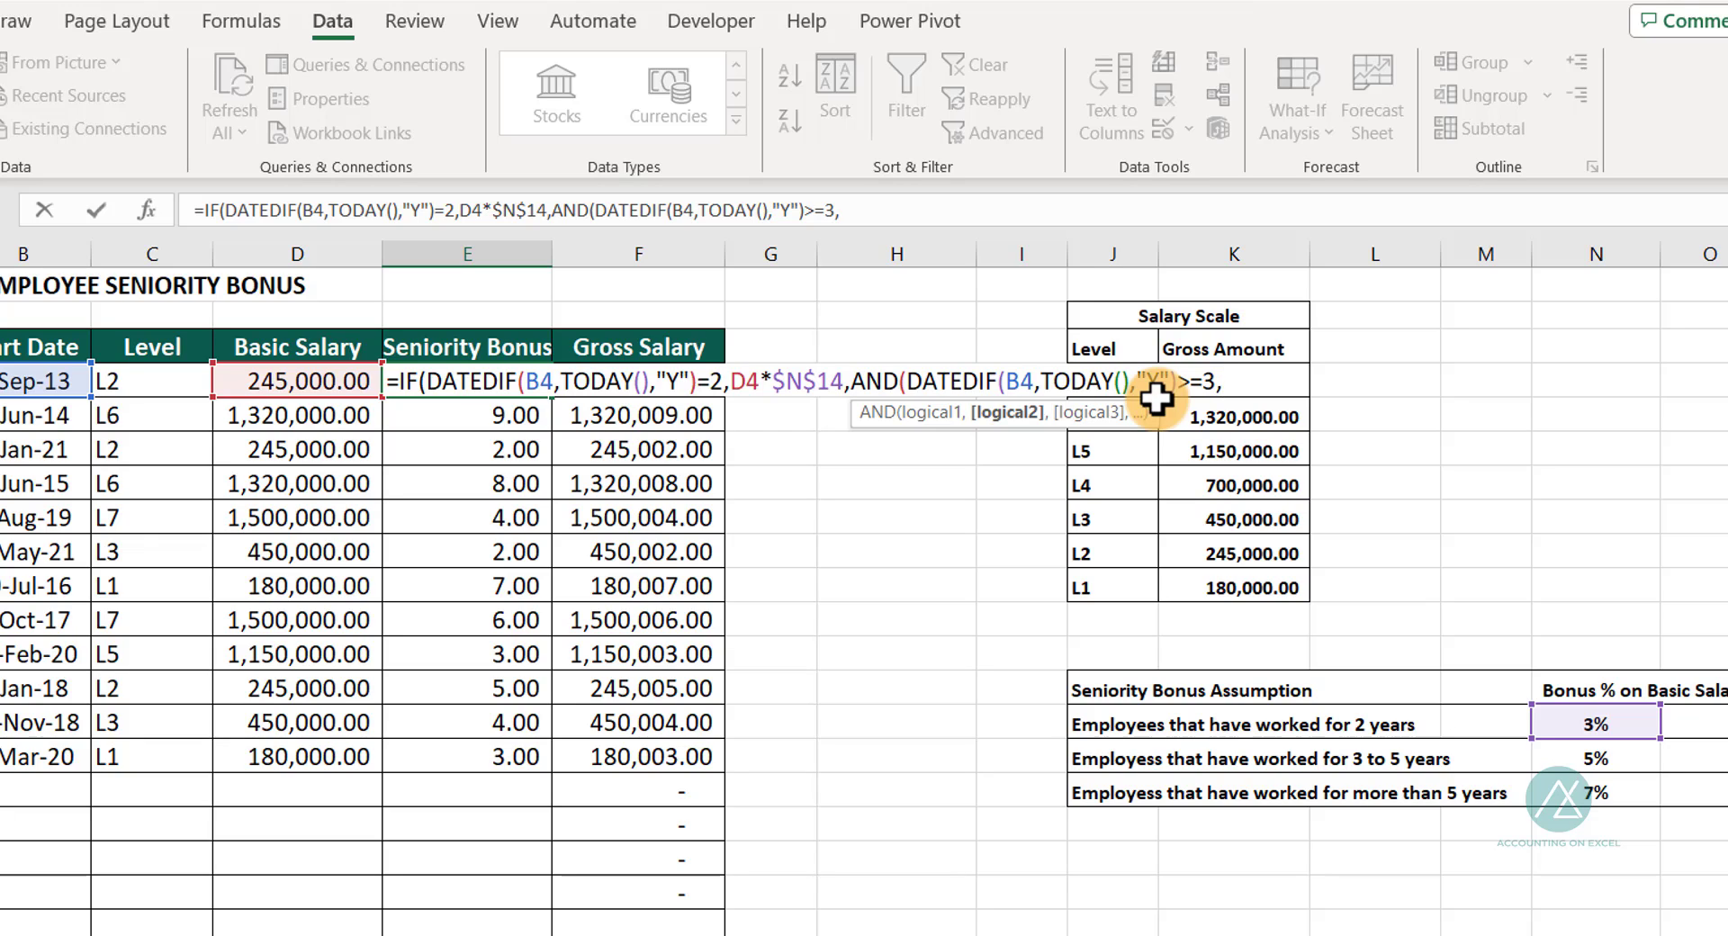
Add DATEDIF(B4,TODAY(),"Y")<=5 as the second AND condition in E4 and close the AND
key("ctrl+v")
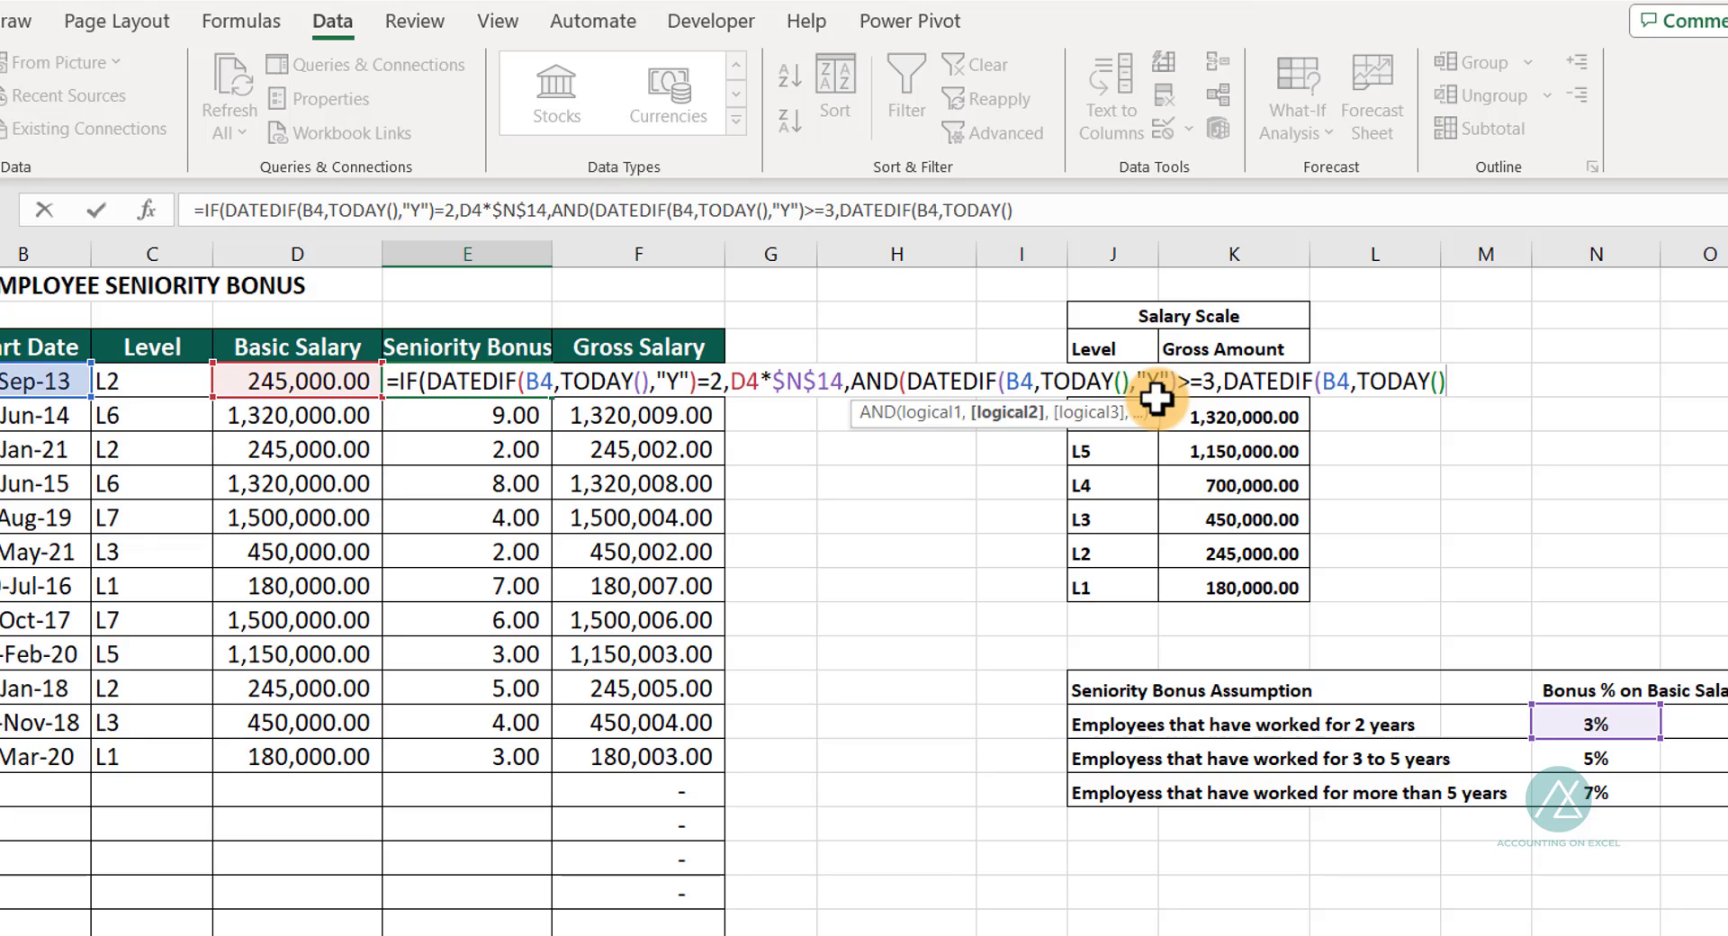
type(",")
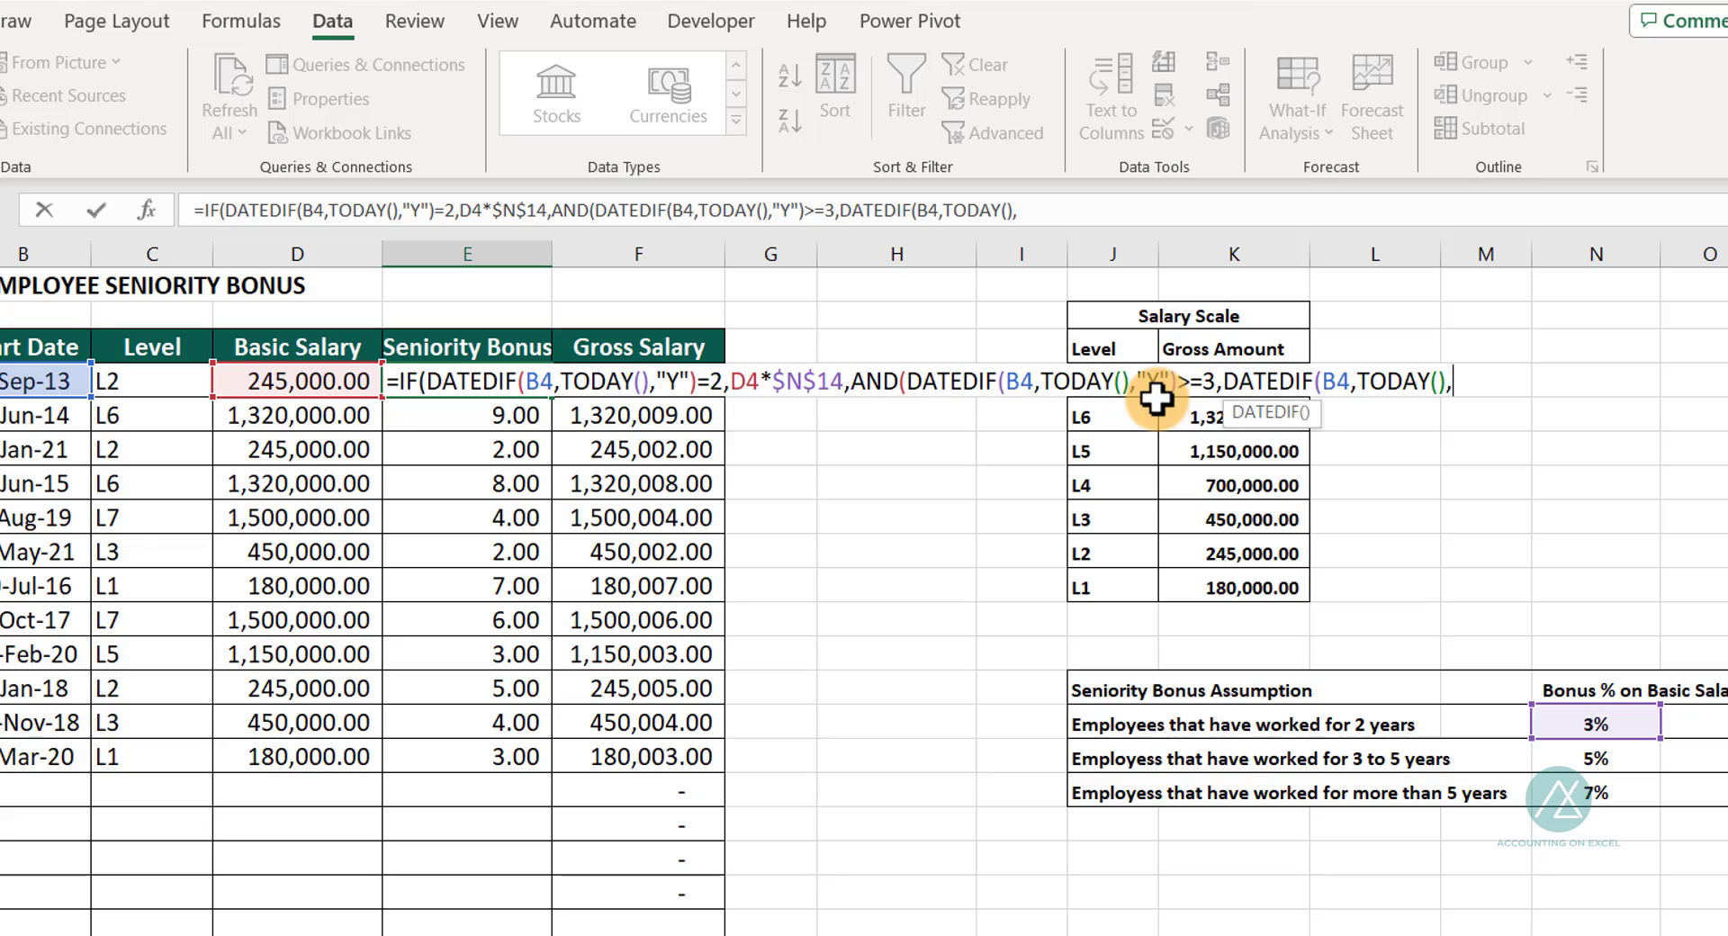
type("\"Y\")")
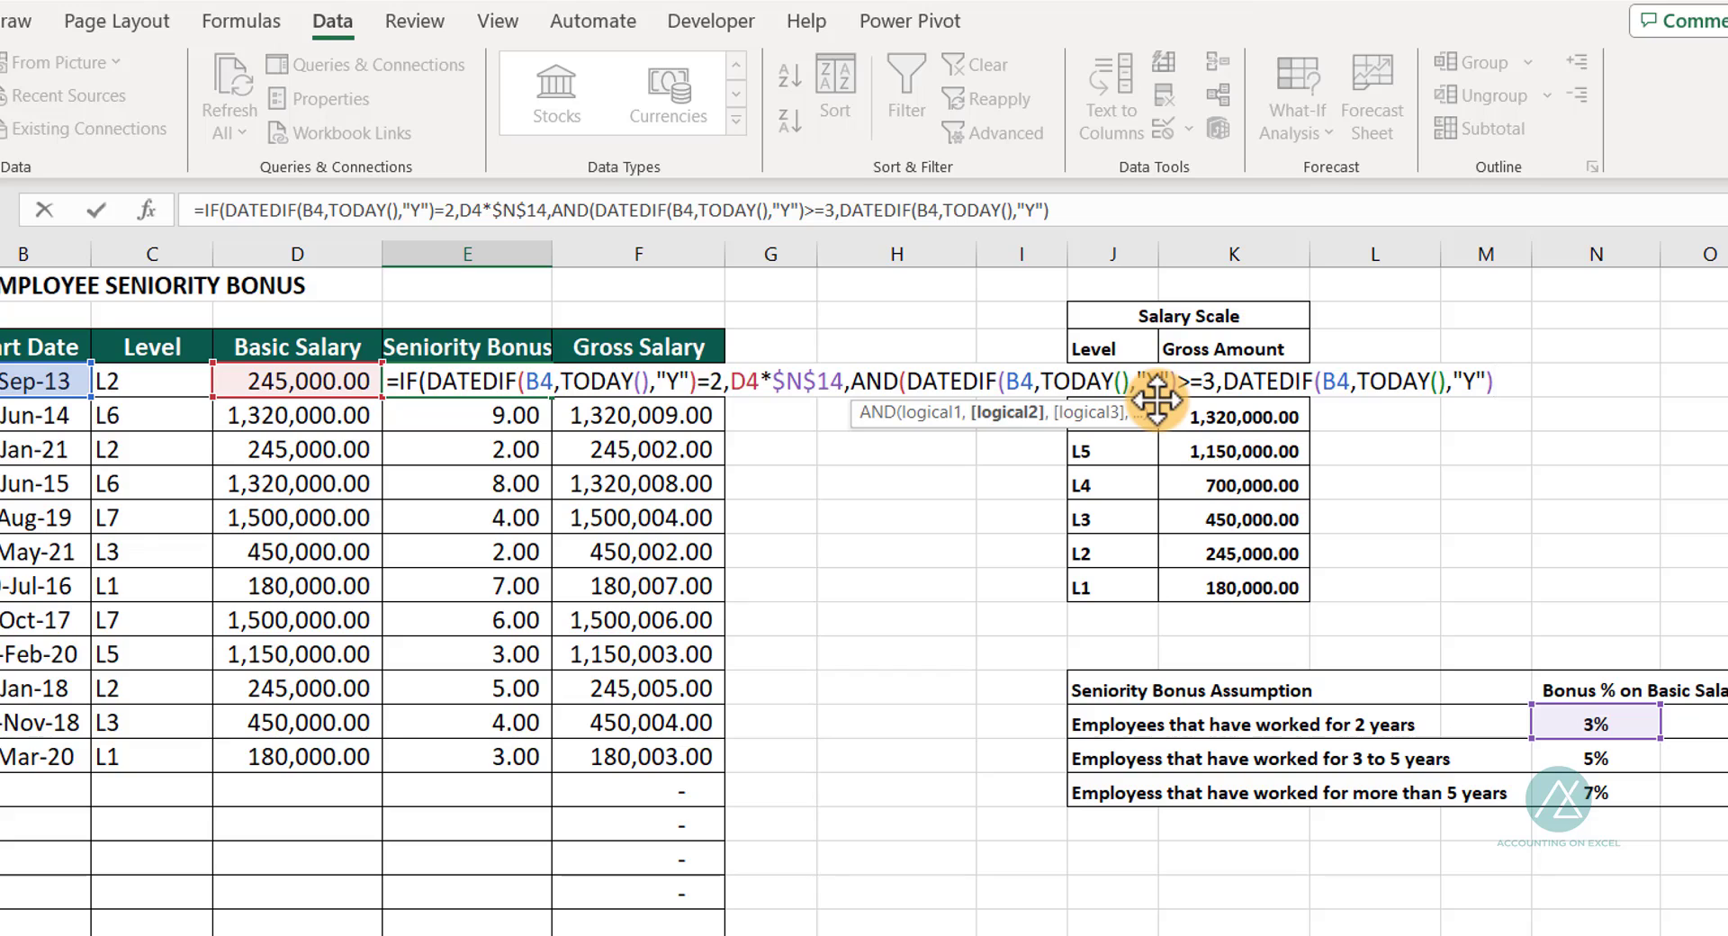
type("<=5")
type(")")
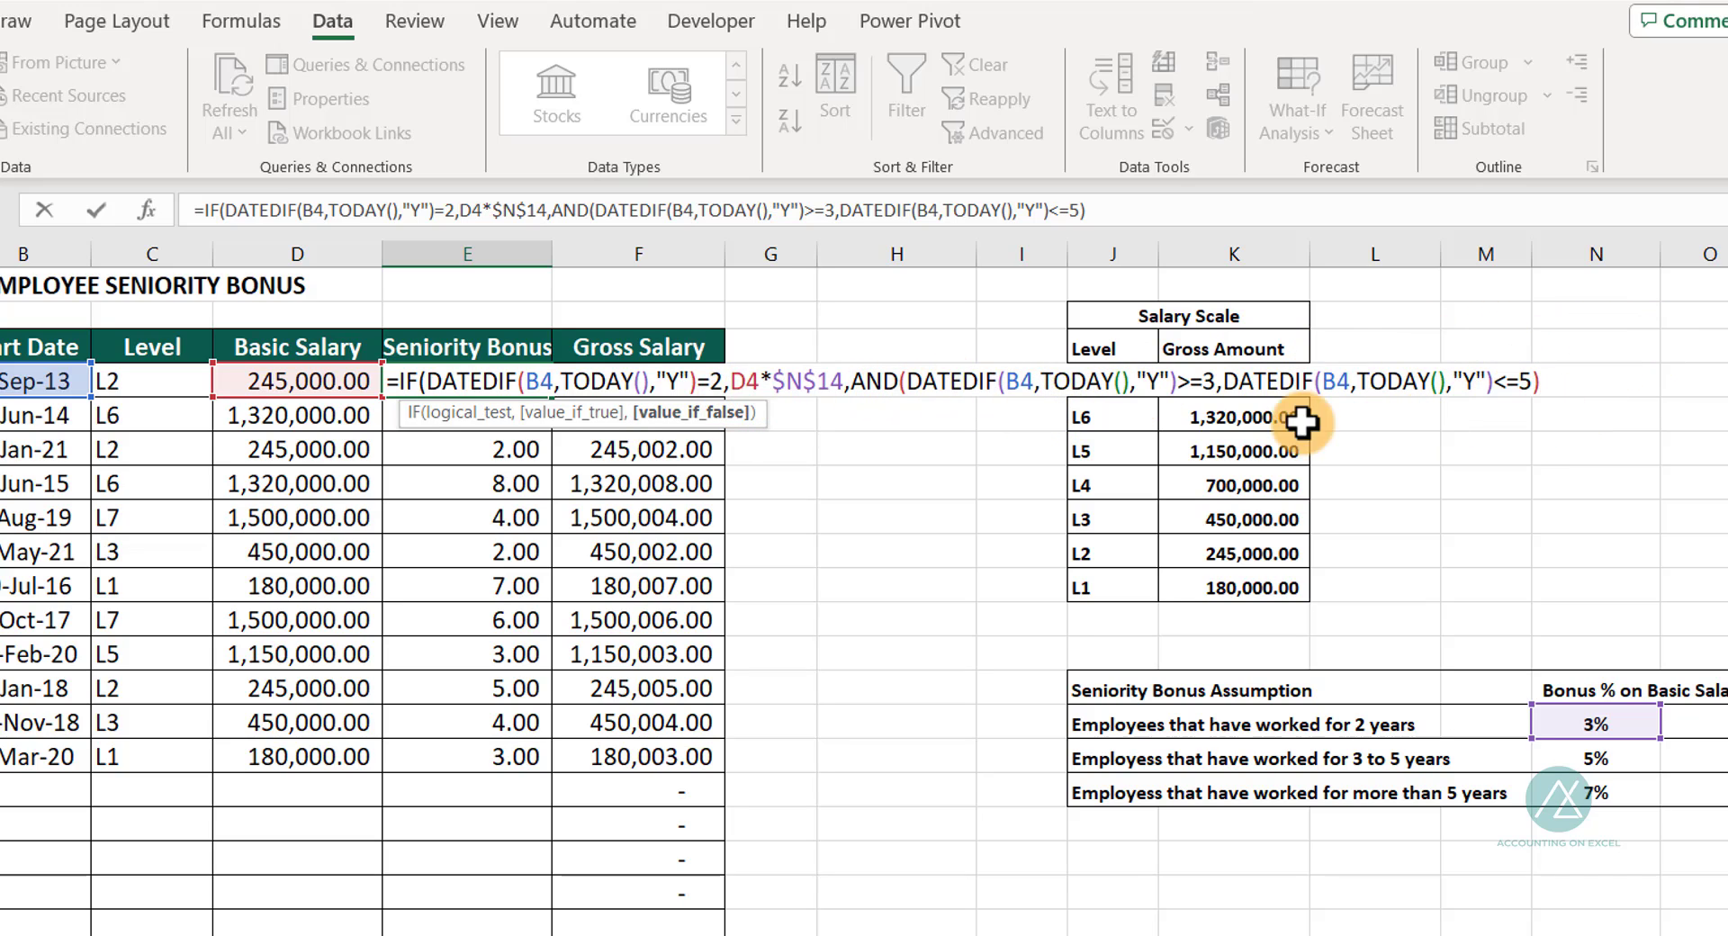
Insert a nested IF around the AND in E4, making the three-to-five-year condition its logical test
left_click(854, 384)
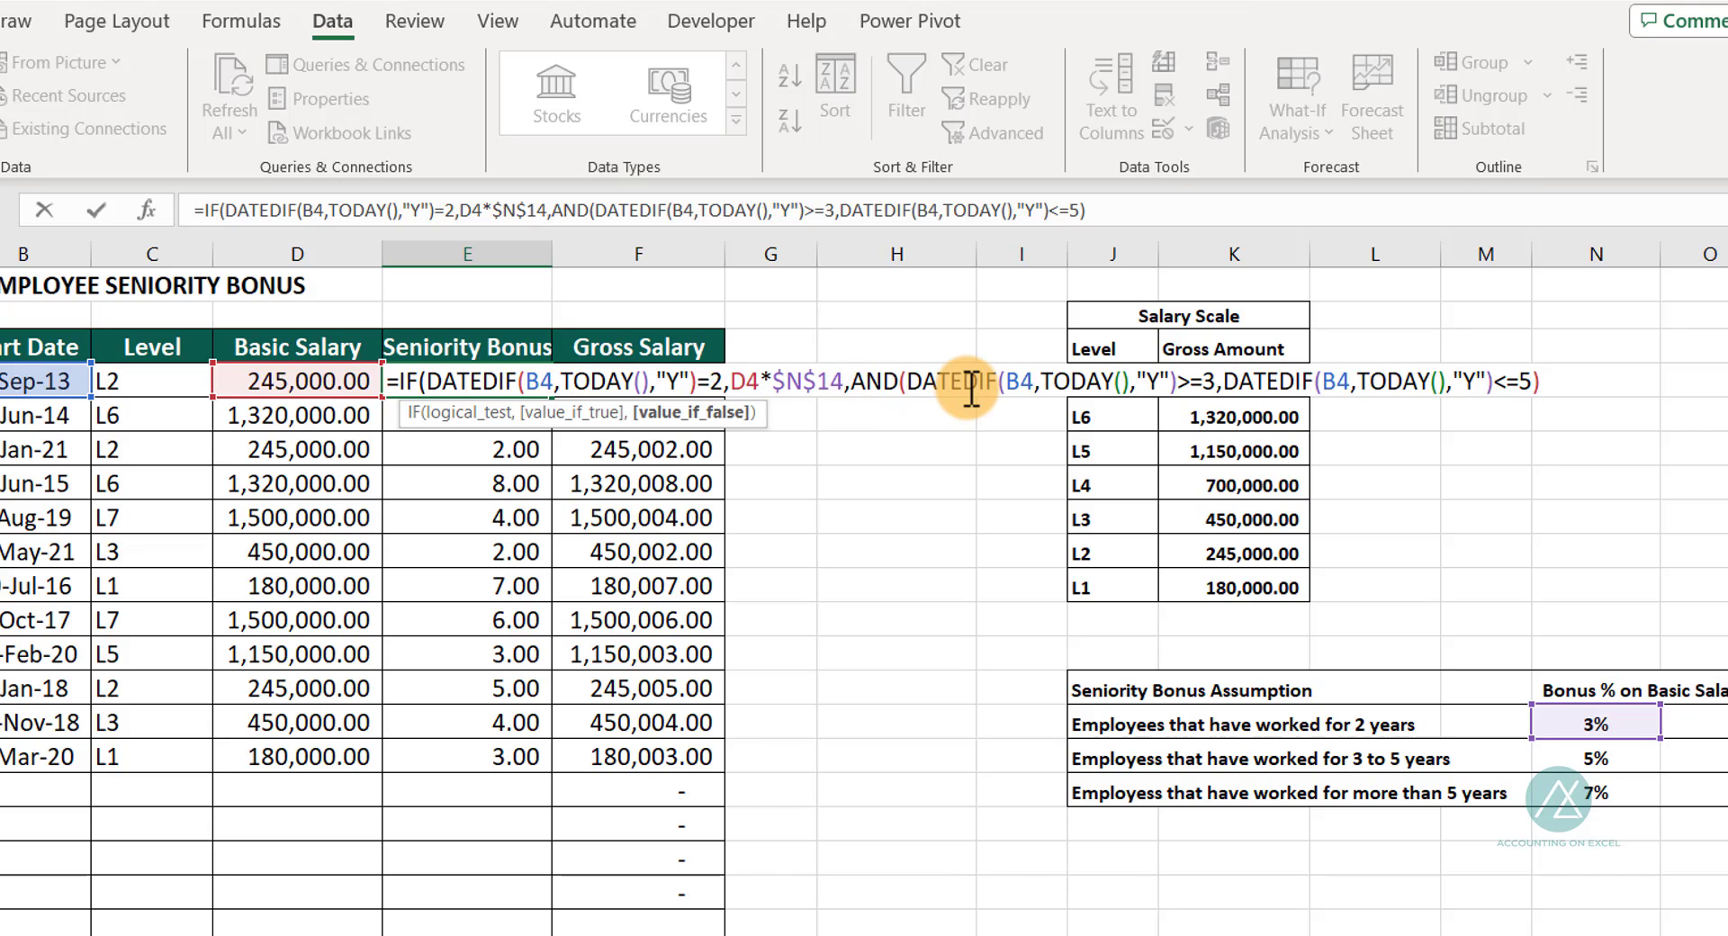
type("IF(")
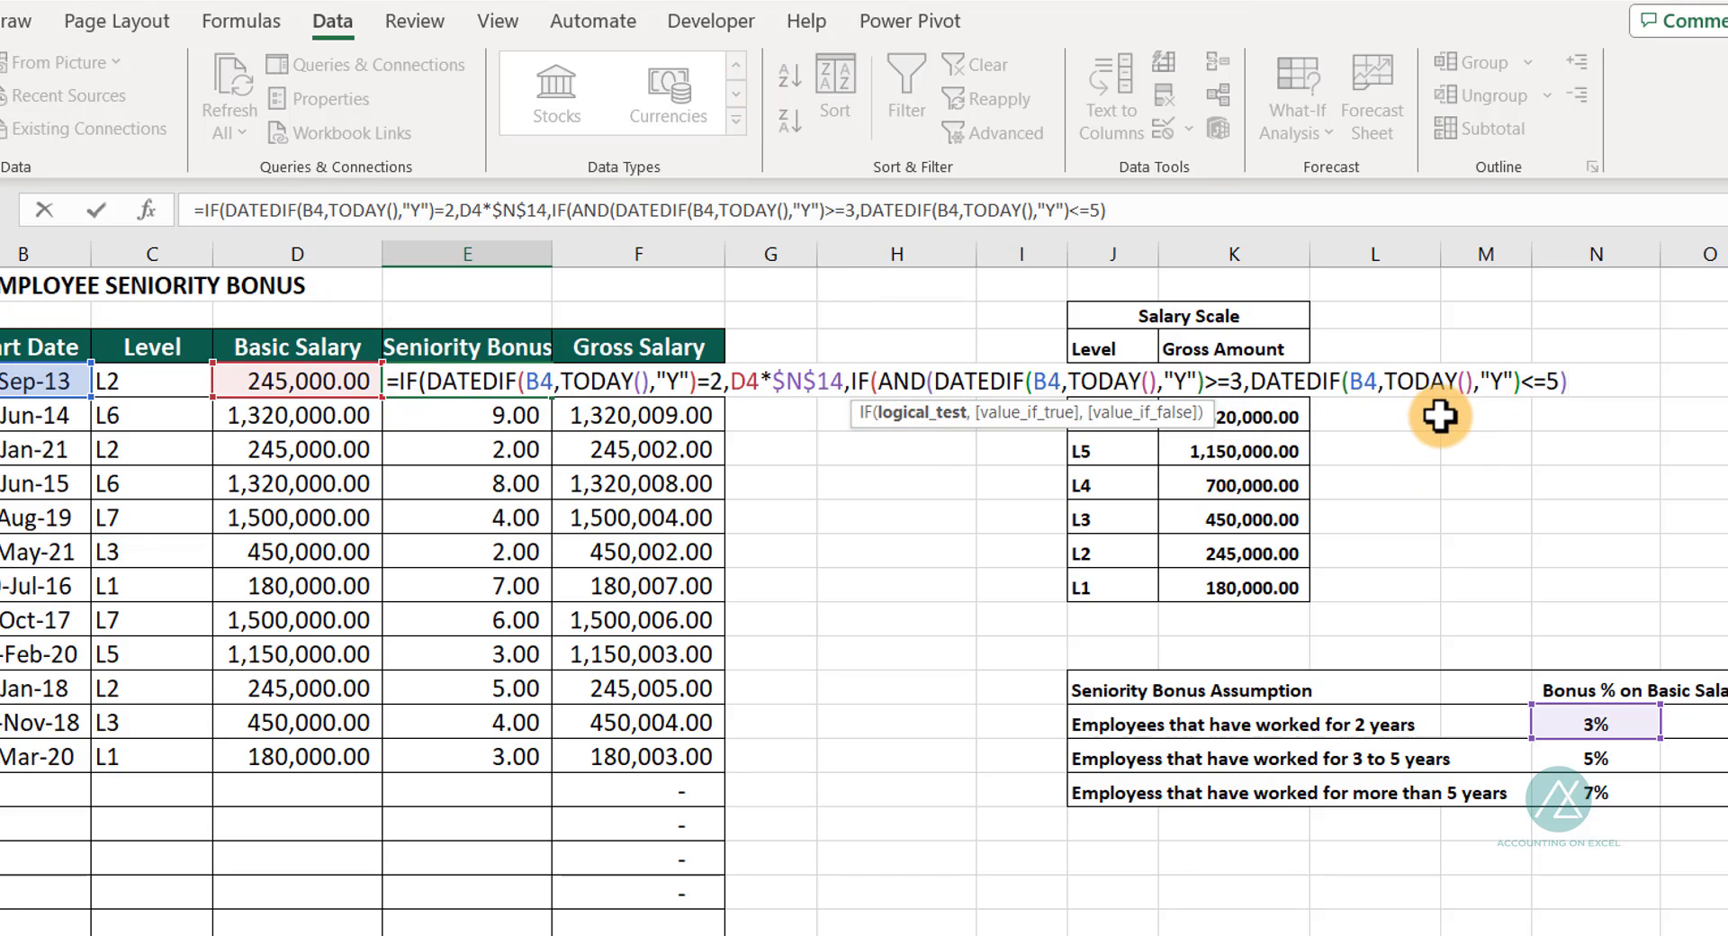
type(",")
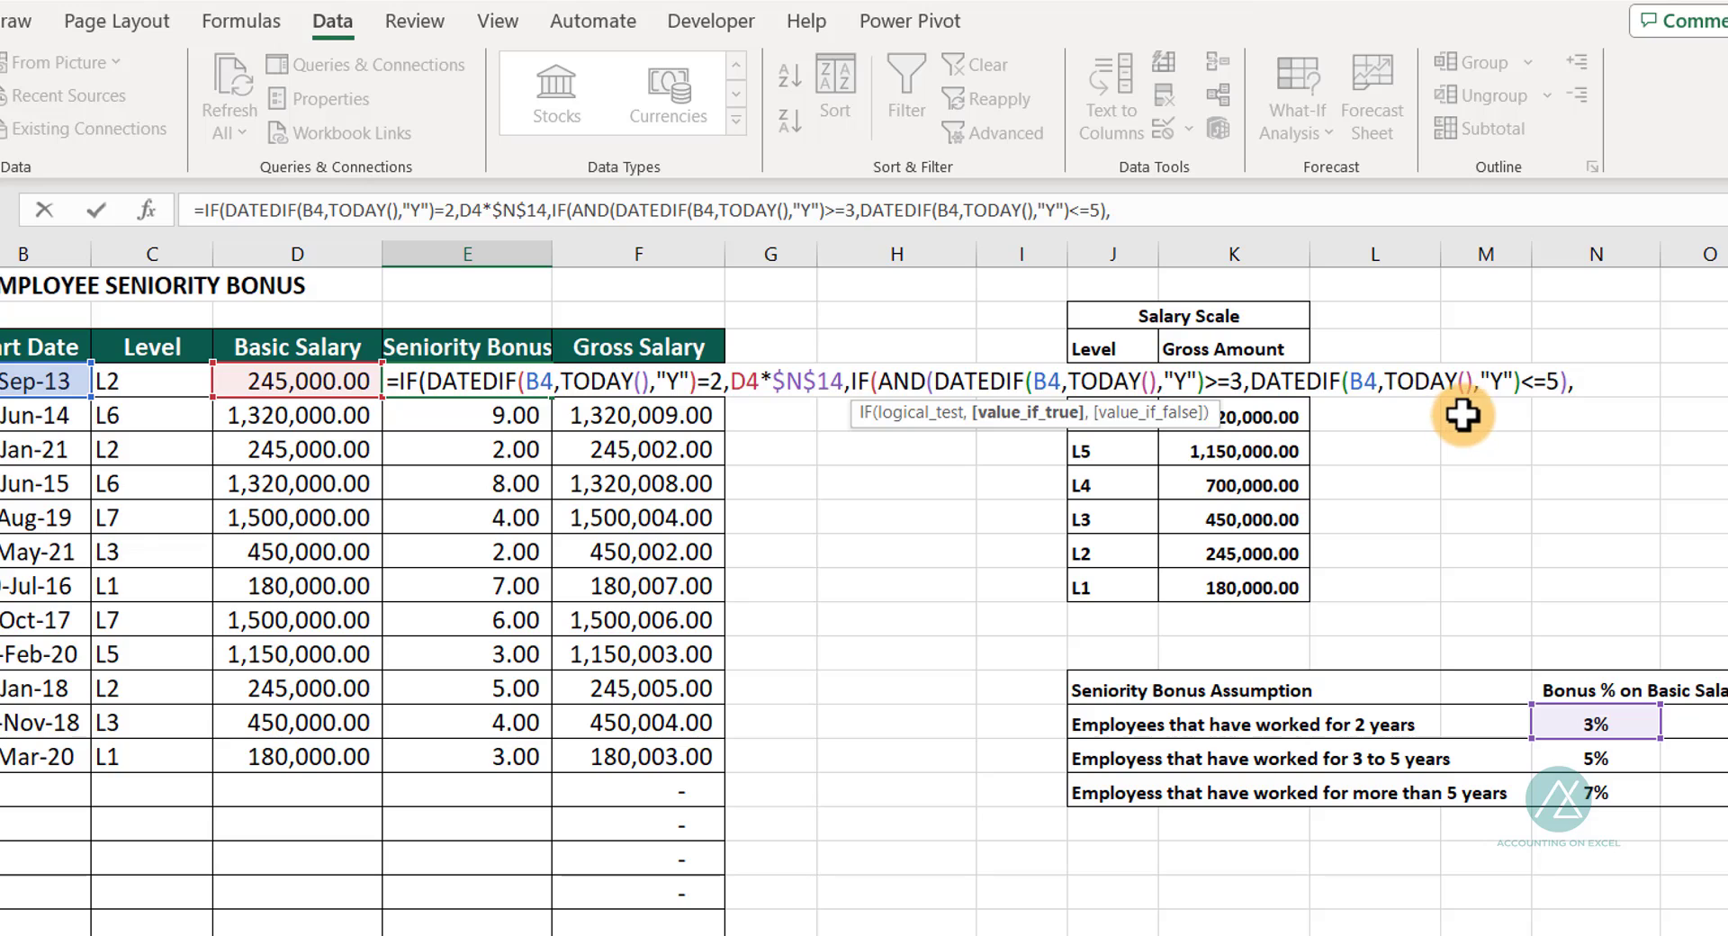
Set the nested IF's value-if-true in E4 to basic salary times the three-to-five-year bonus rate, D4*$N$15
left_click(295, 382)
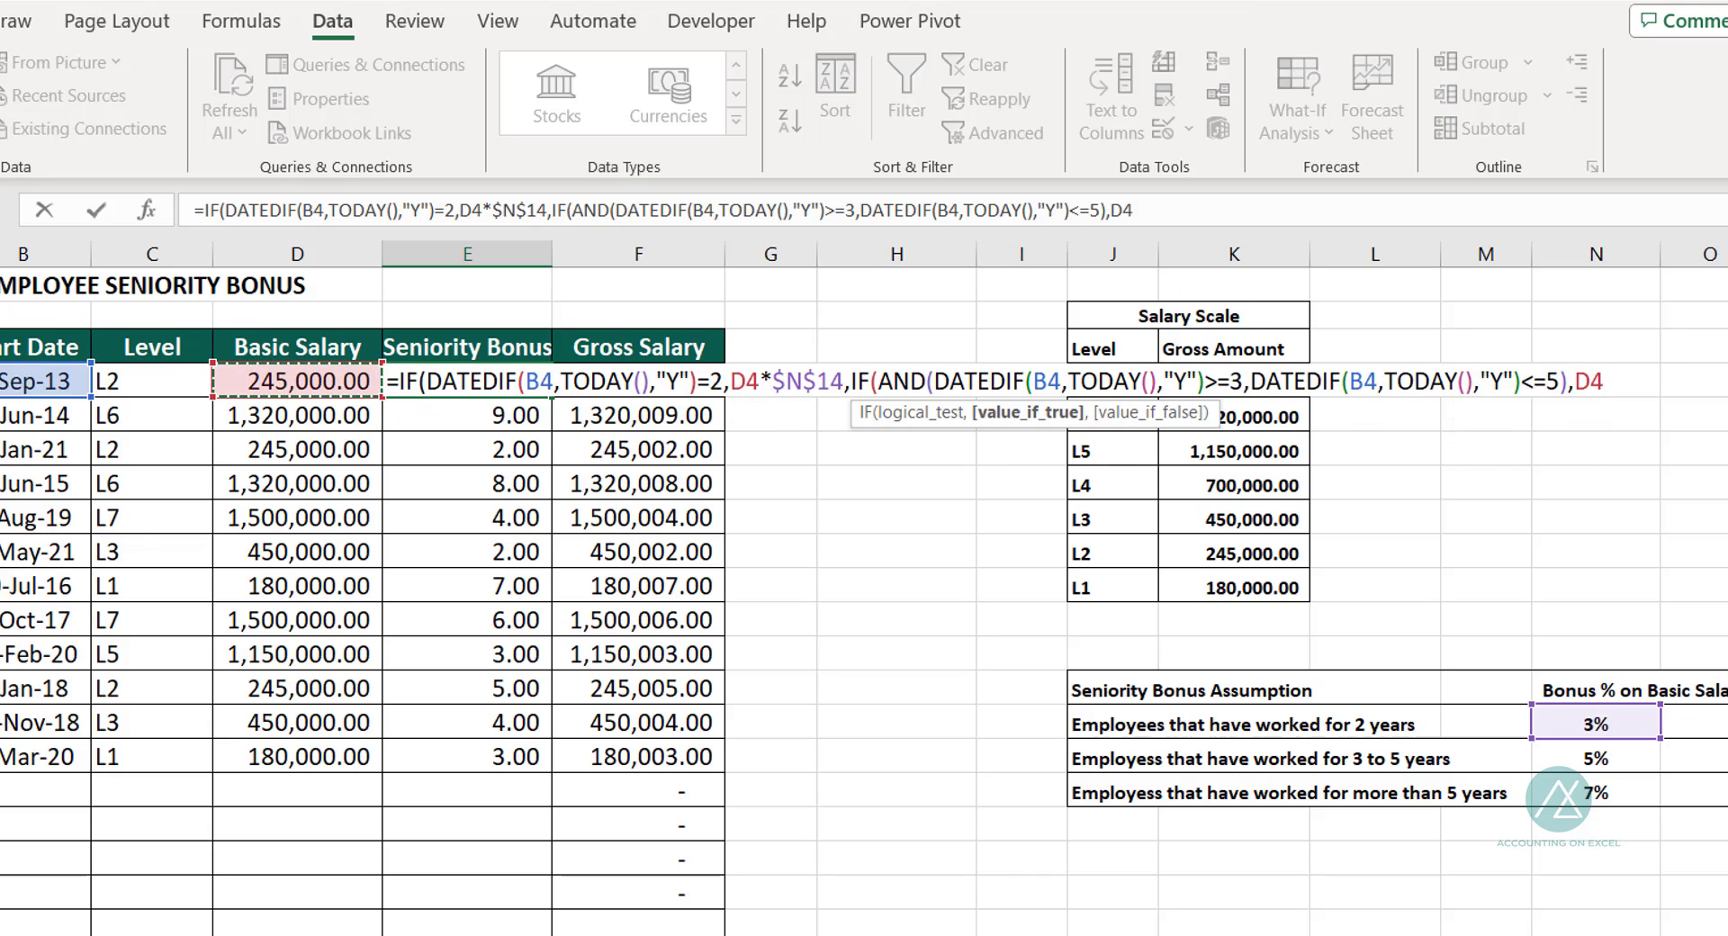
type("*")
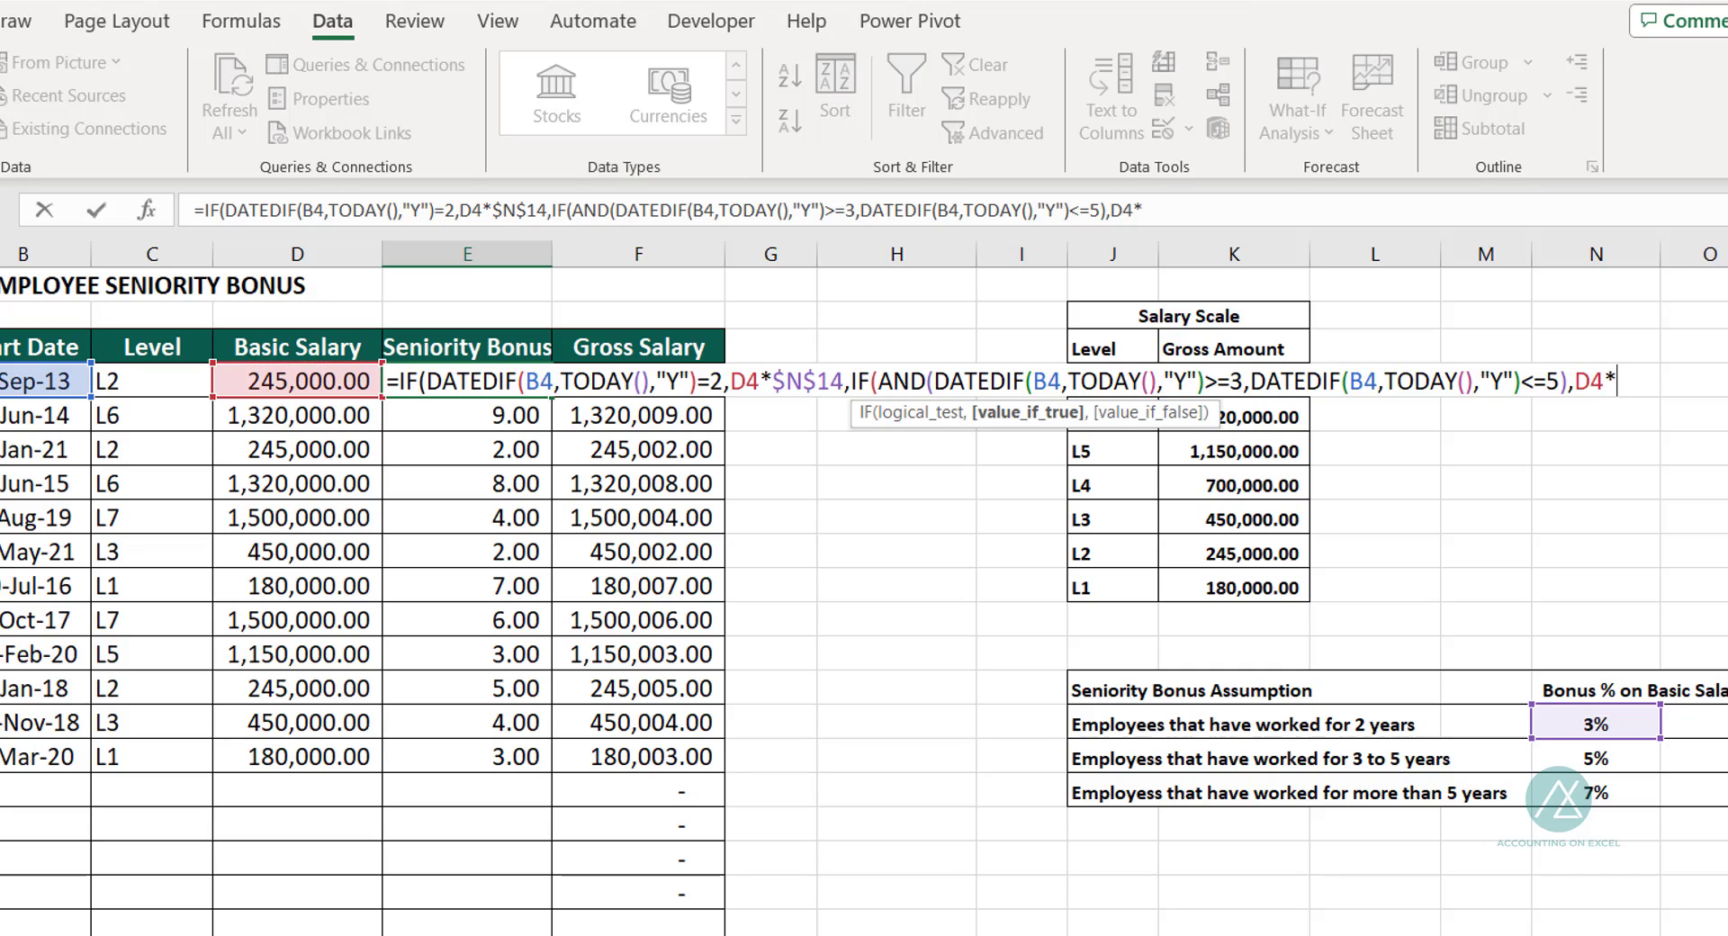
left_click(1608, 761)
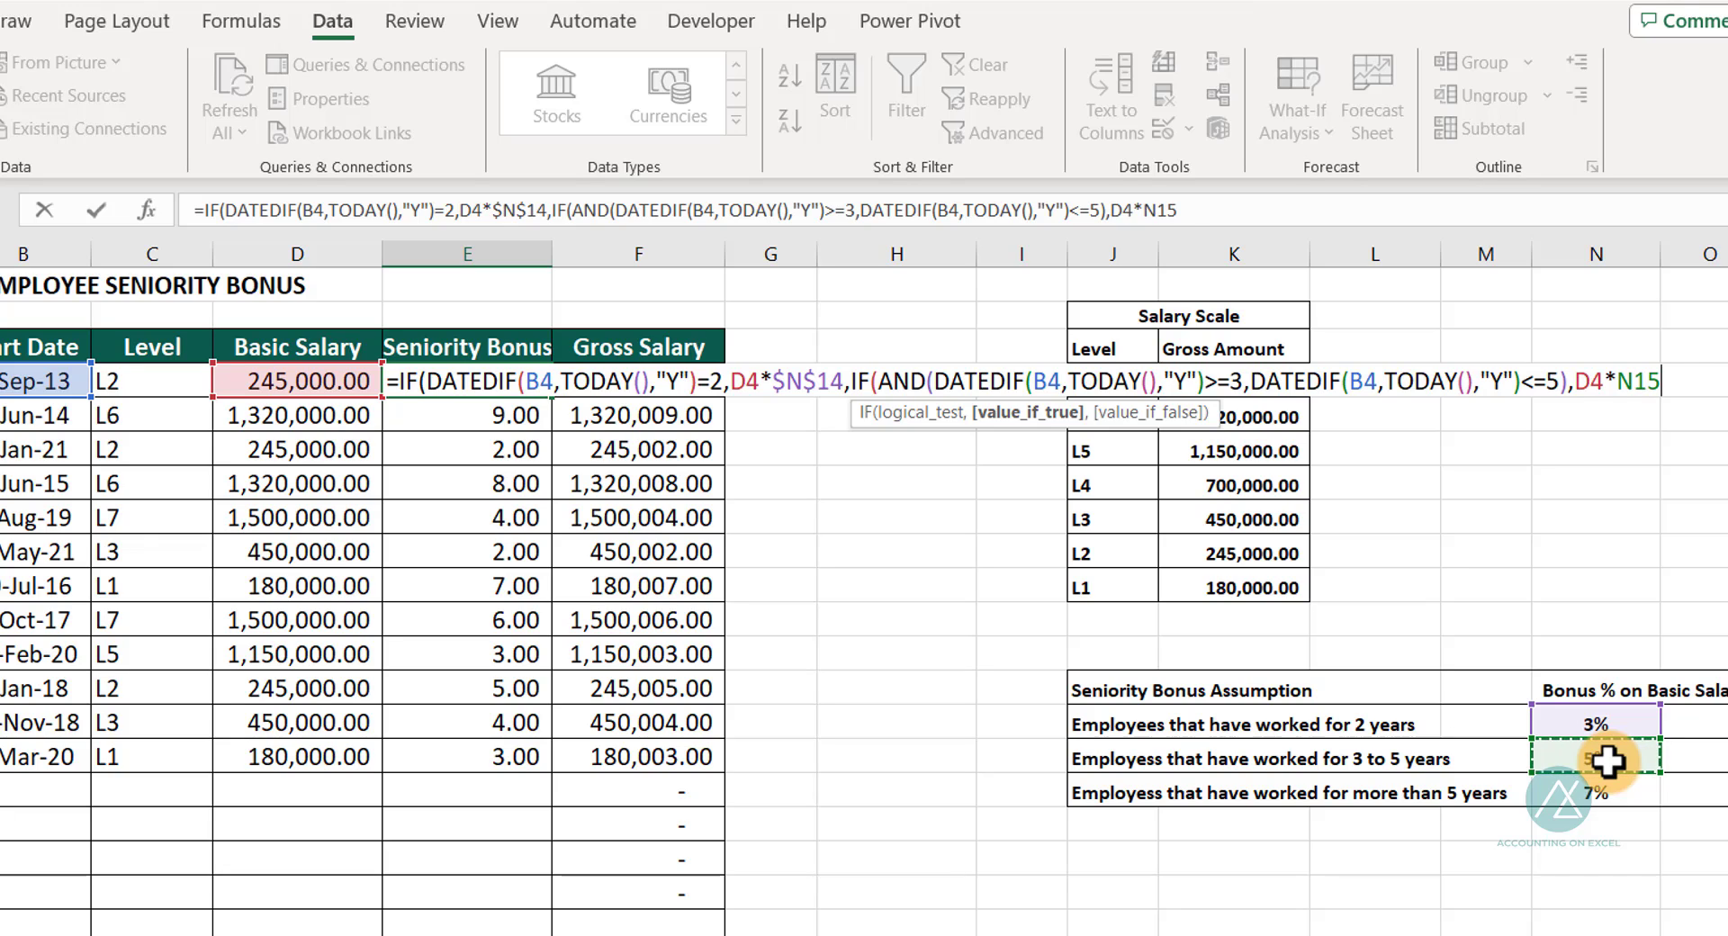
key("F4")
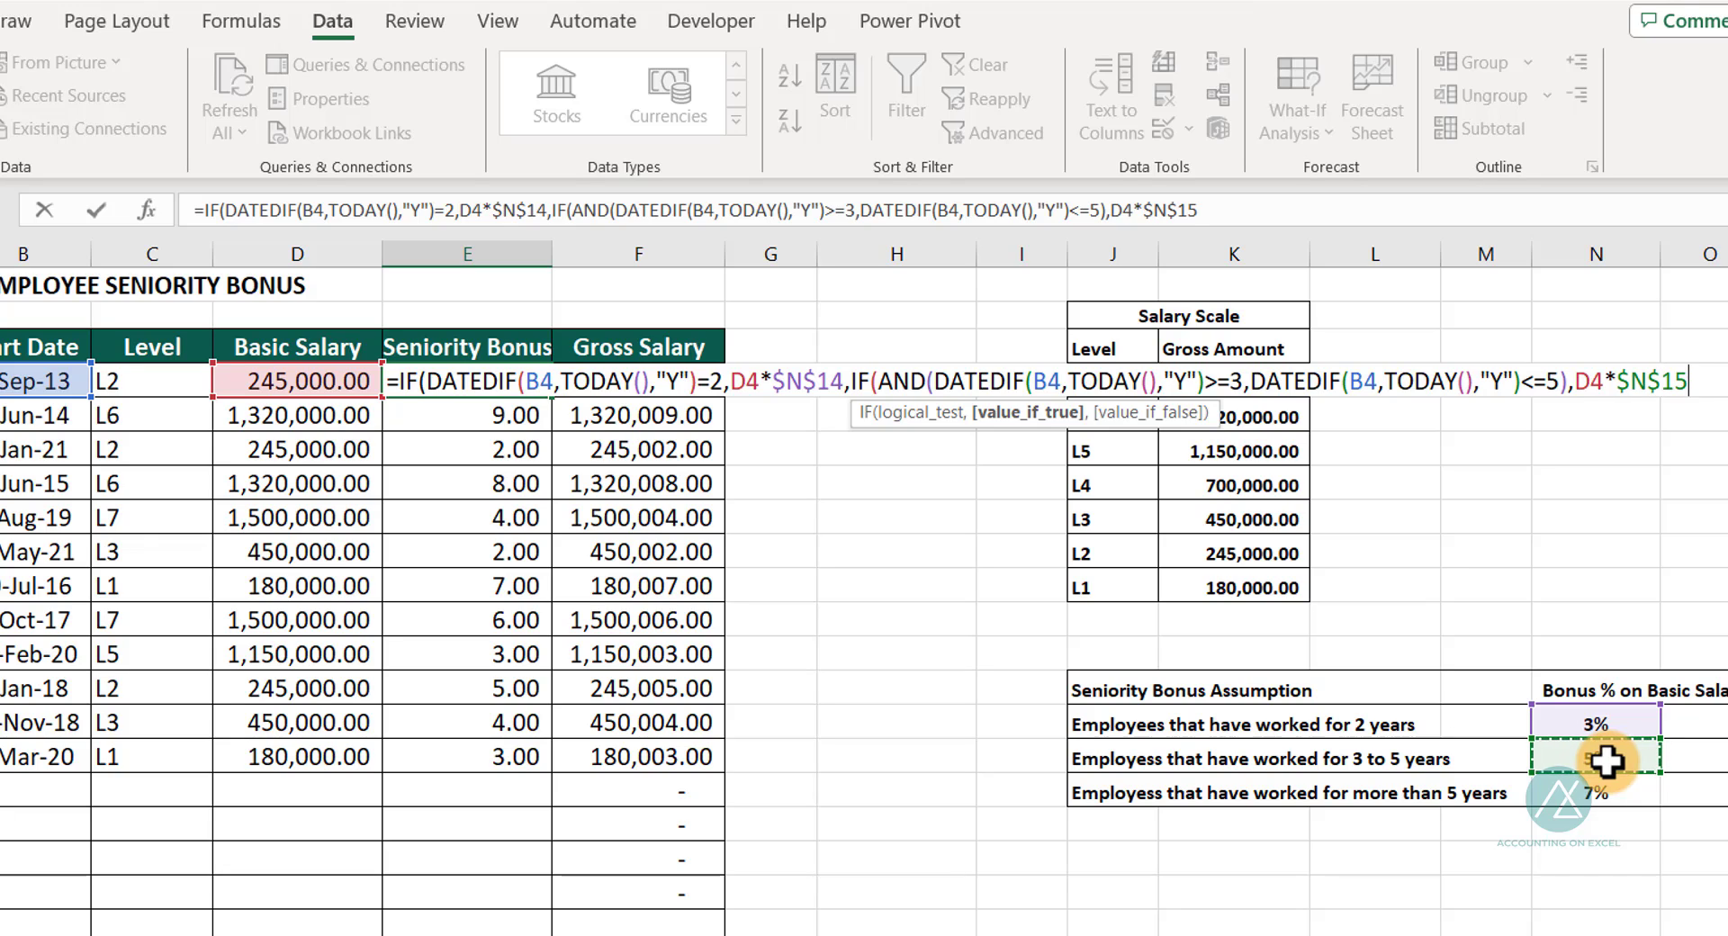
type(",")
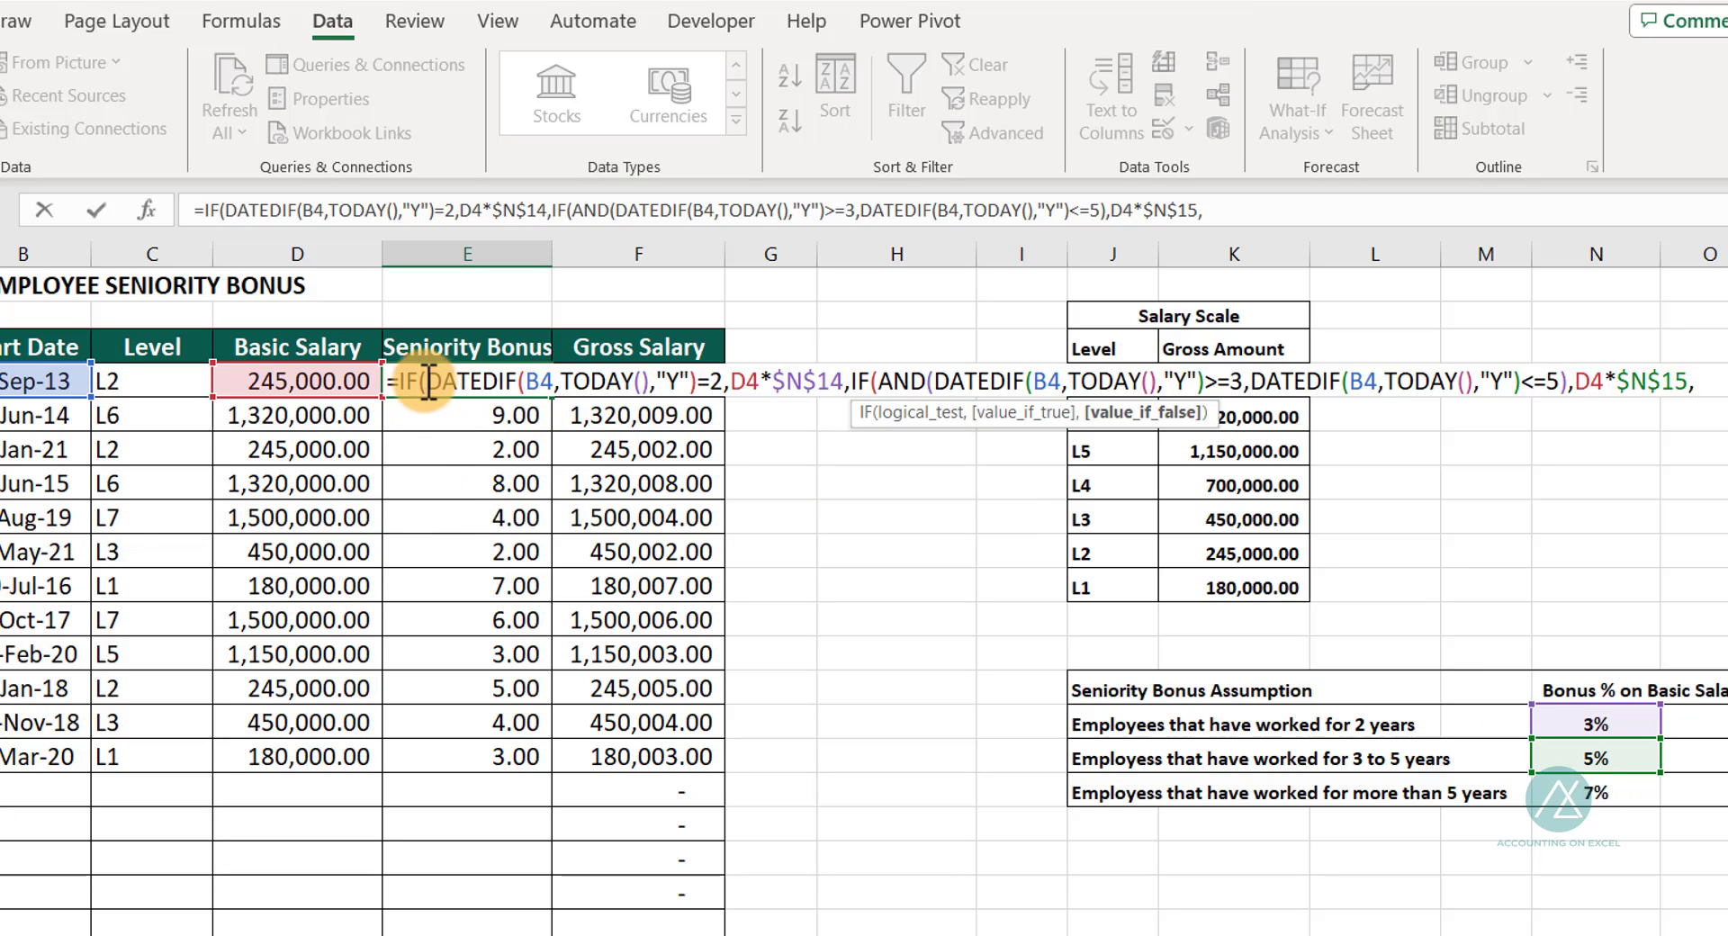
Add a third IF as the value-if-false in E4, with DATEDIF(B4,TODAY(),"Y")>5 as its logical test
left_click_drag(427, 383, 697, 383)
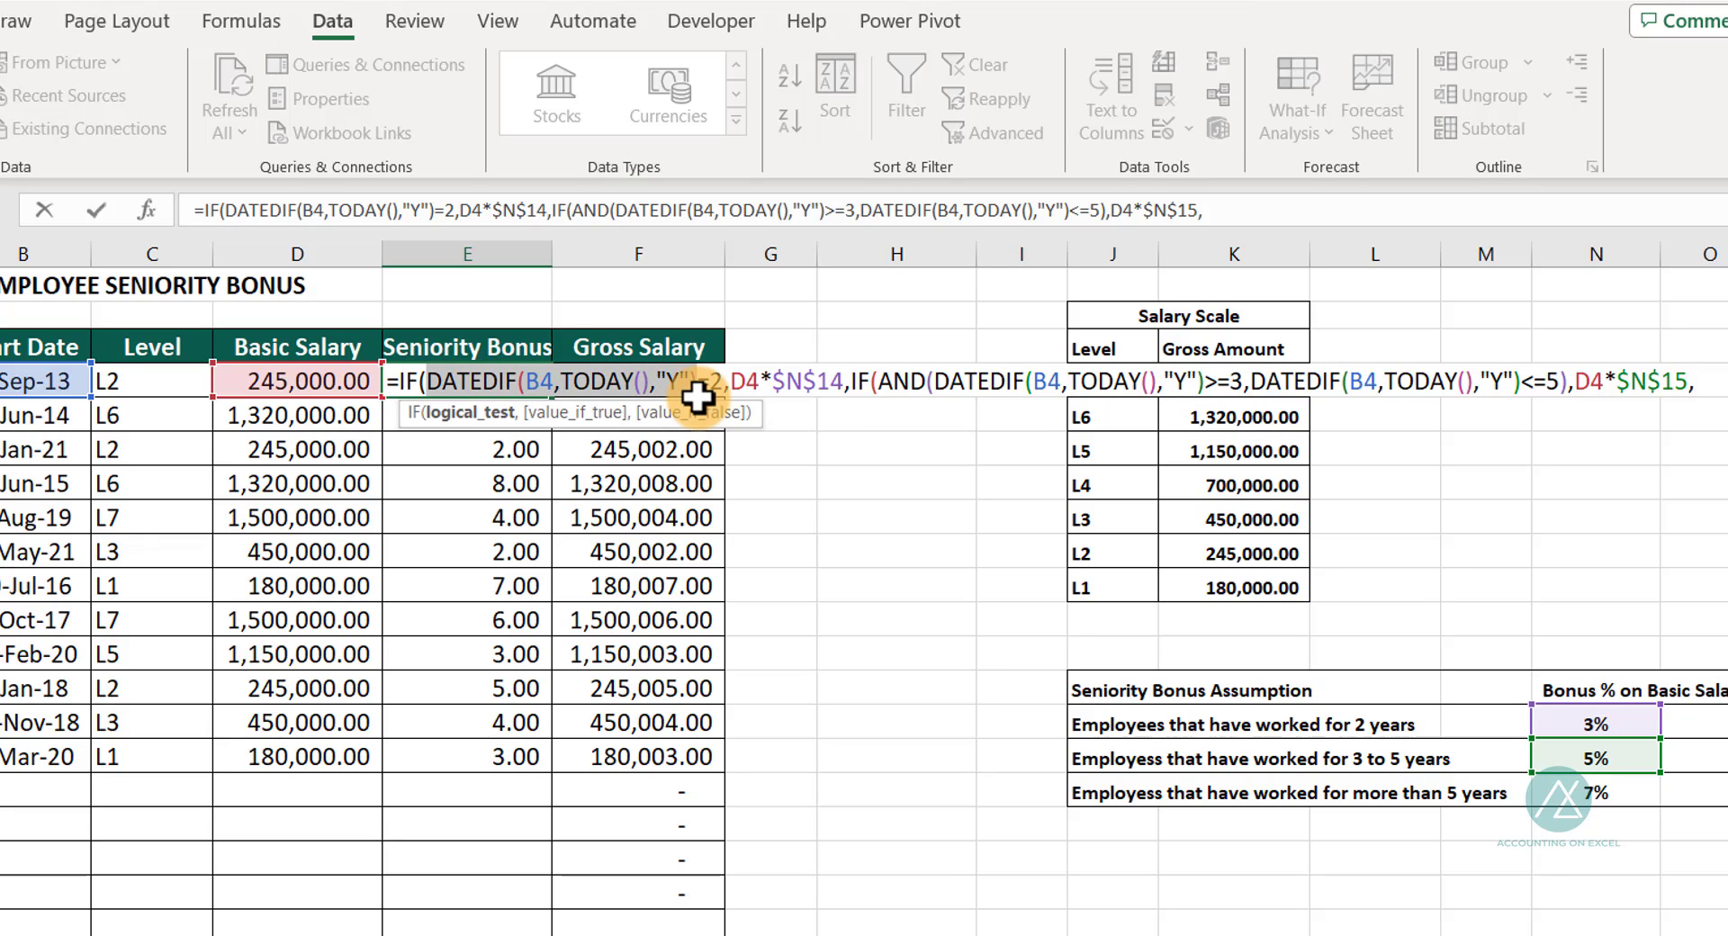
left_click(1696, 381)
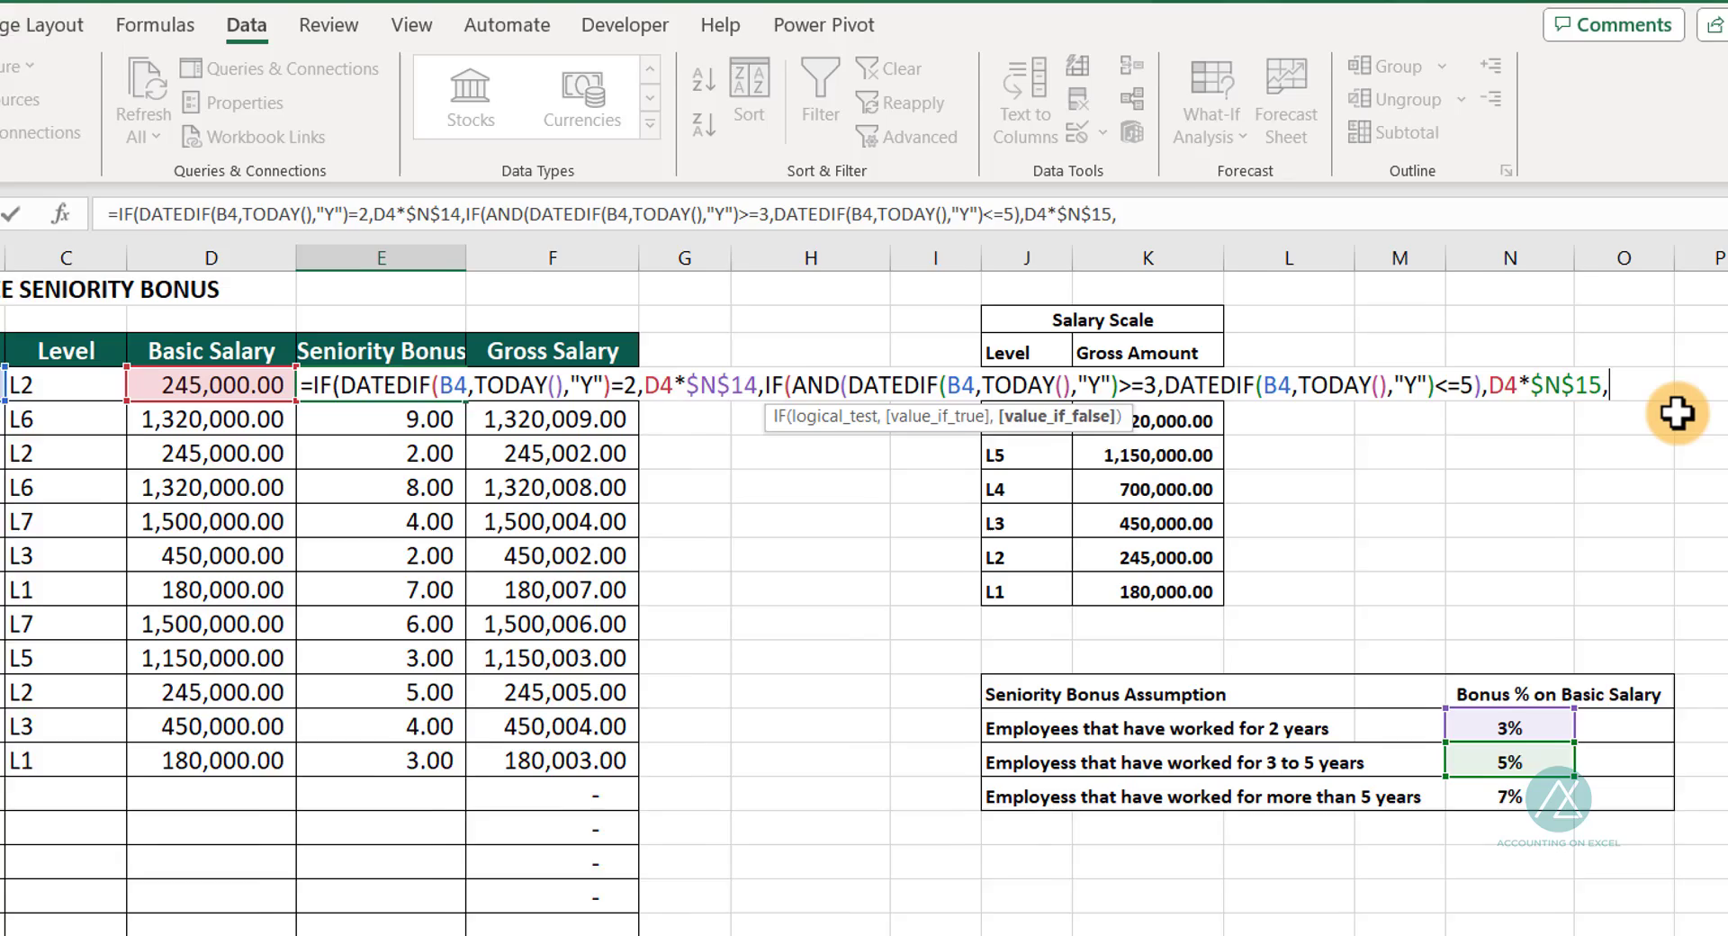
type("IF")
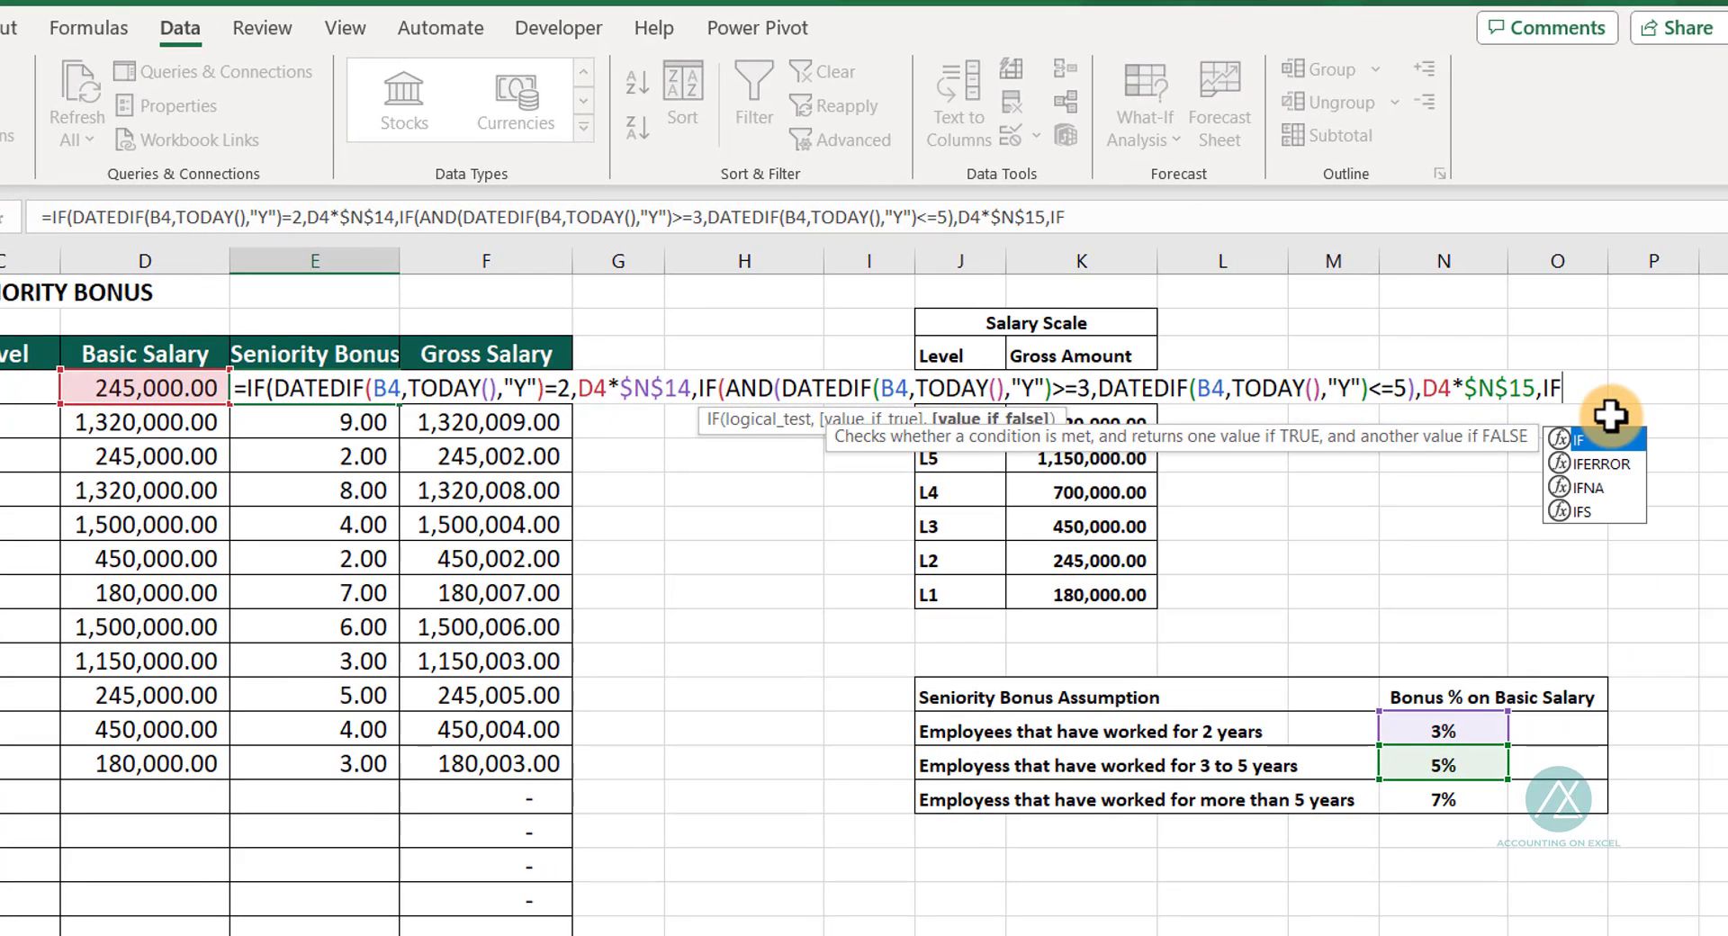
type("(")
key("ctrl+v")
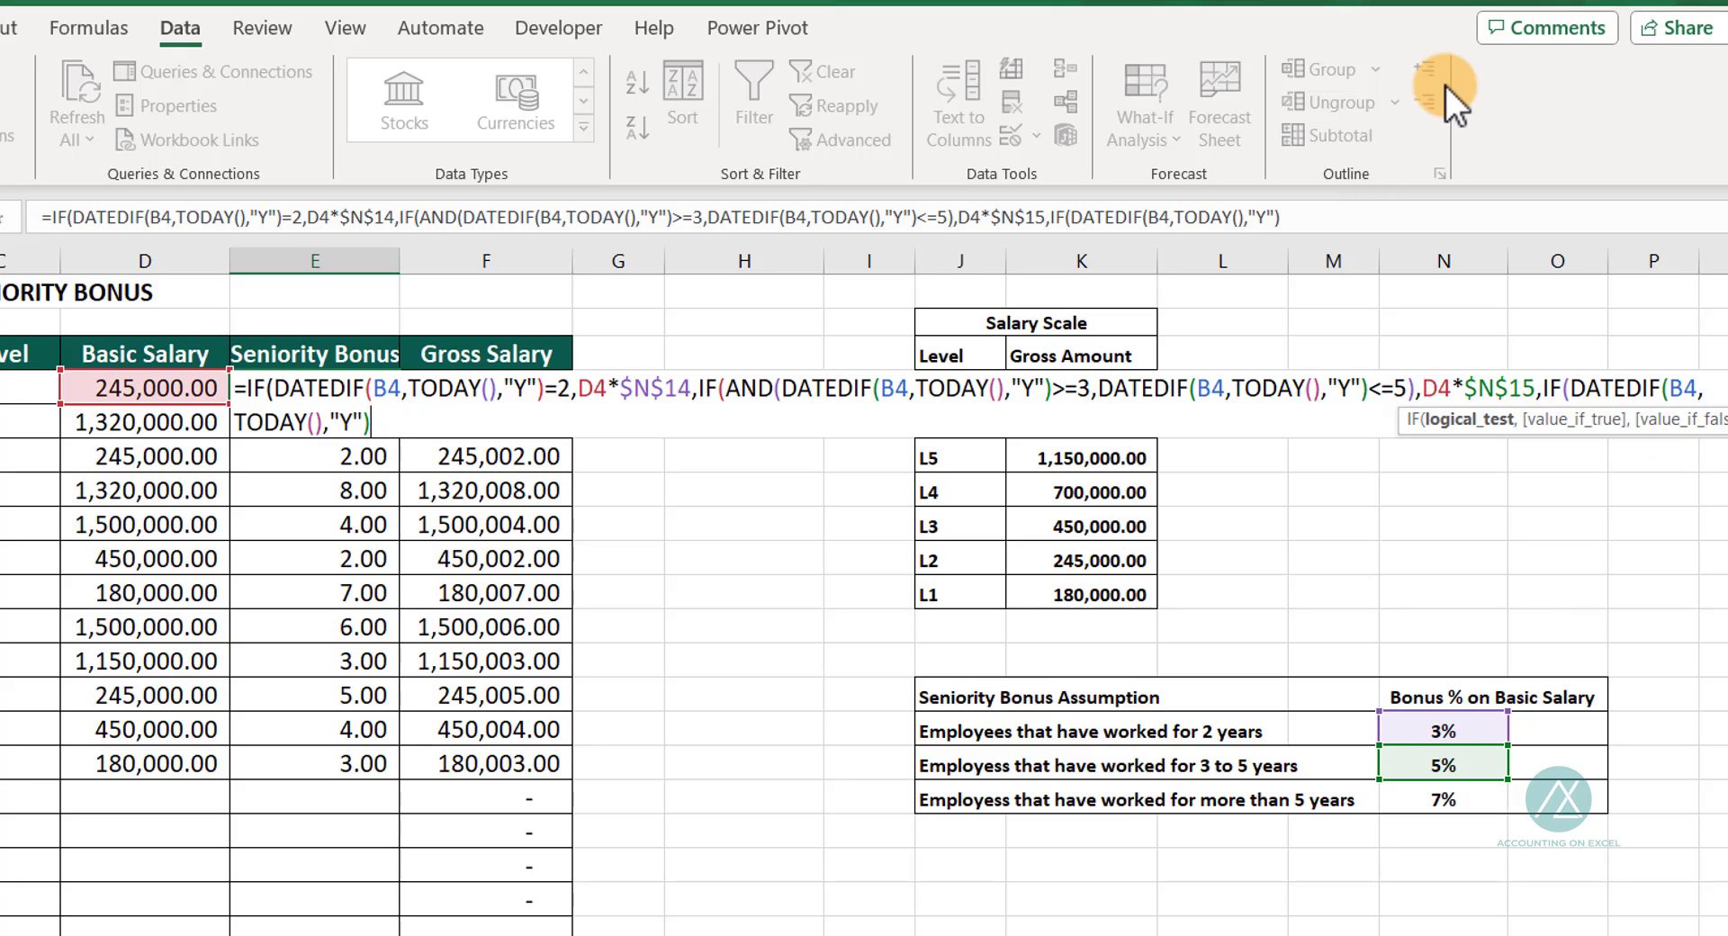
type(">")
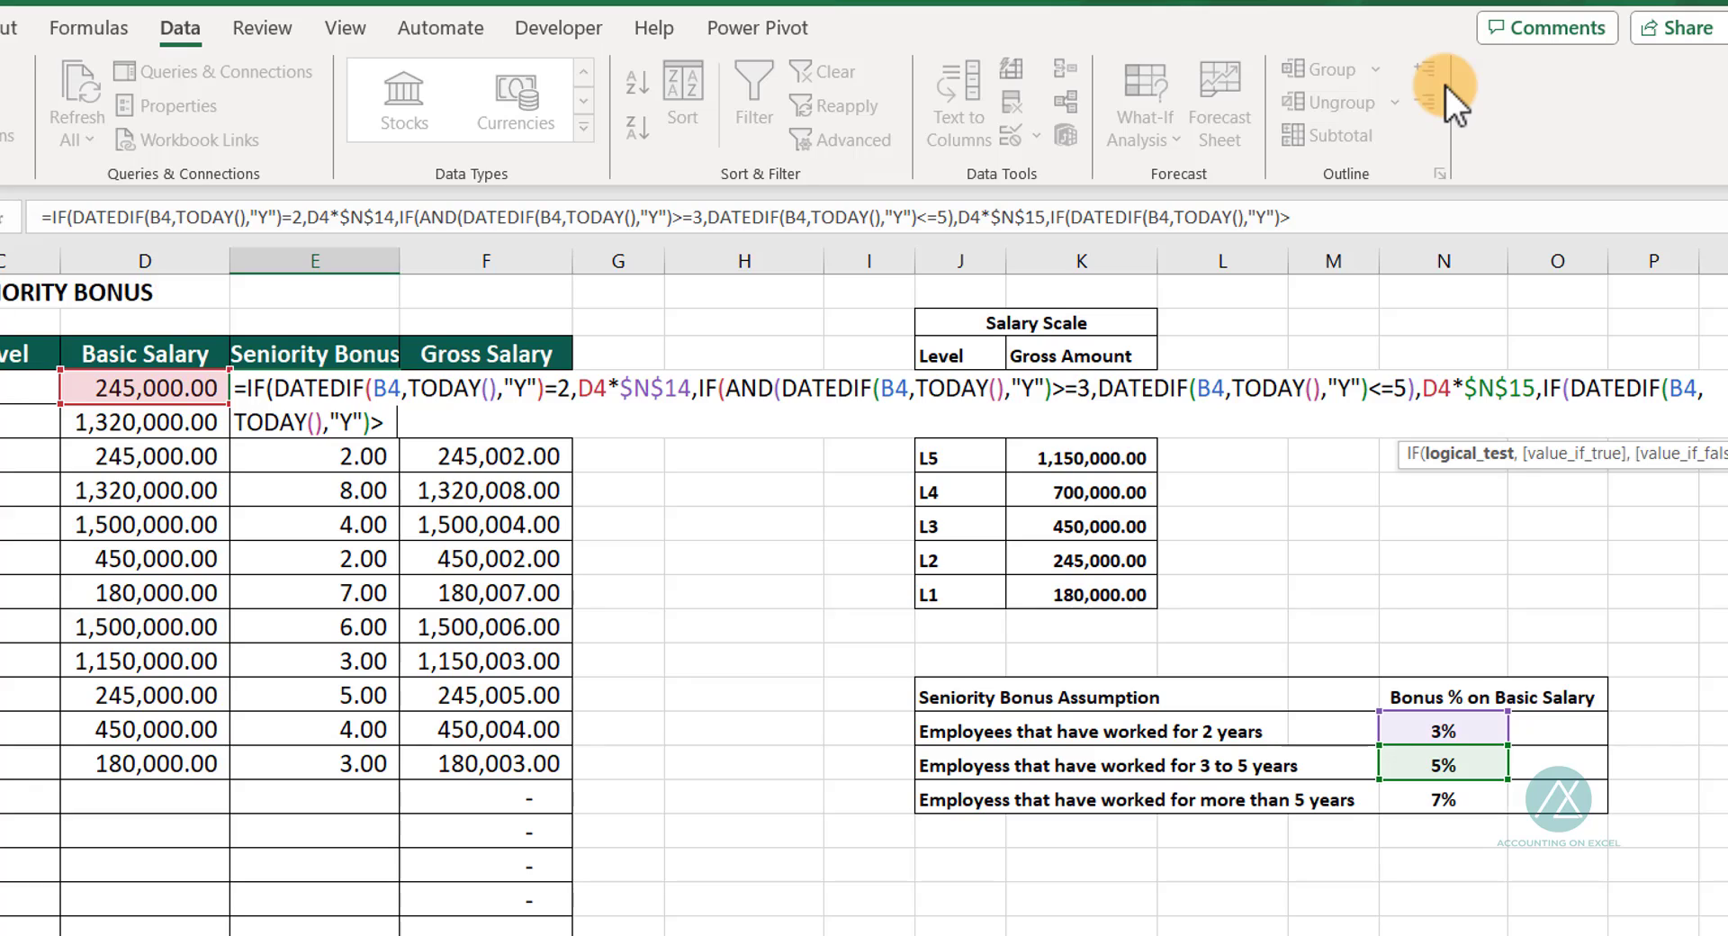
type("5,")
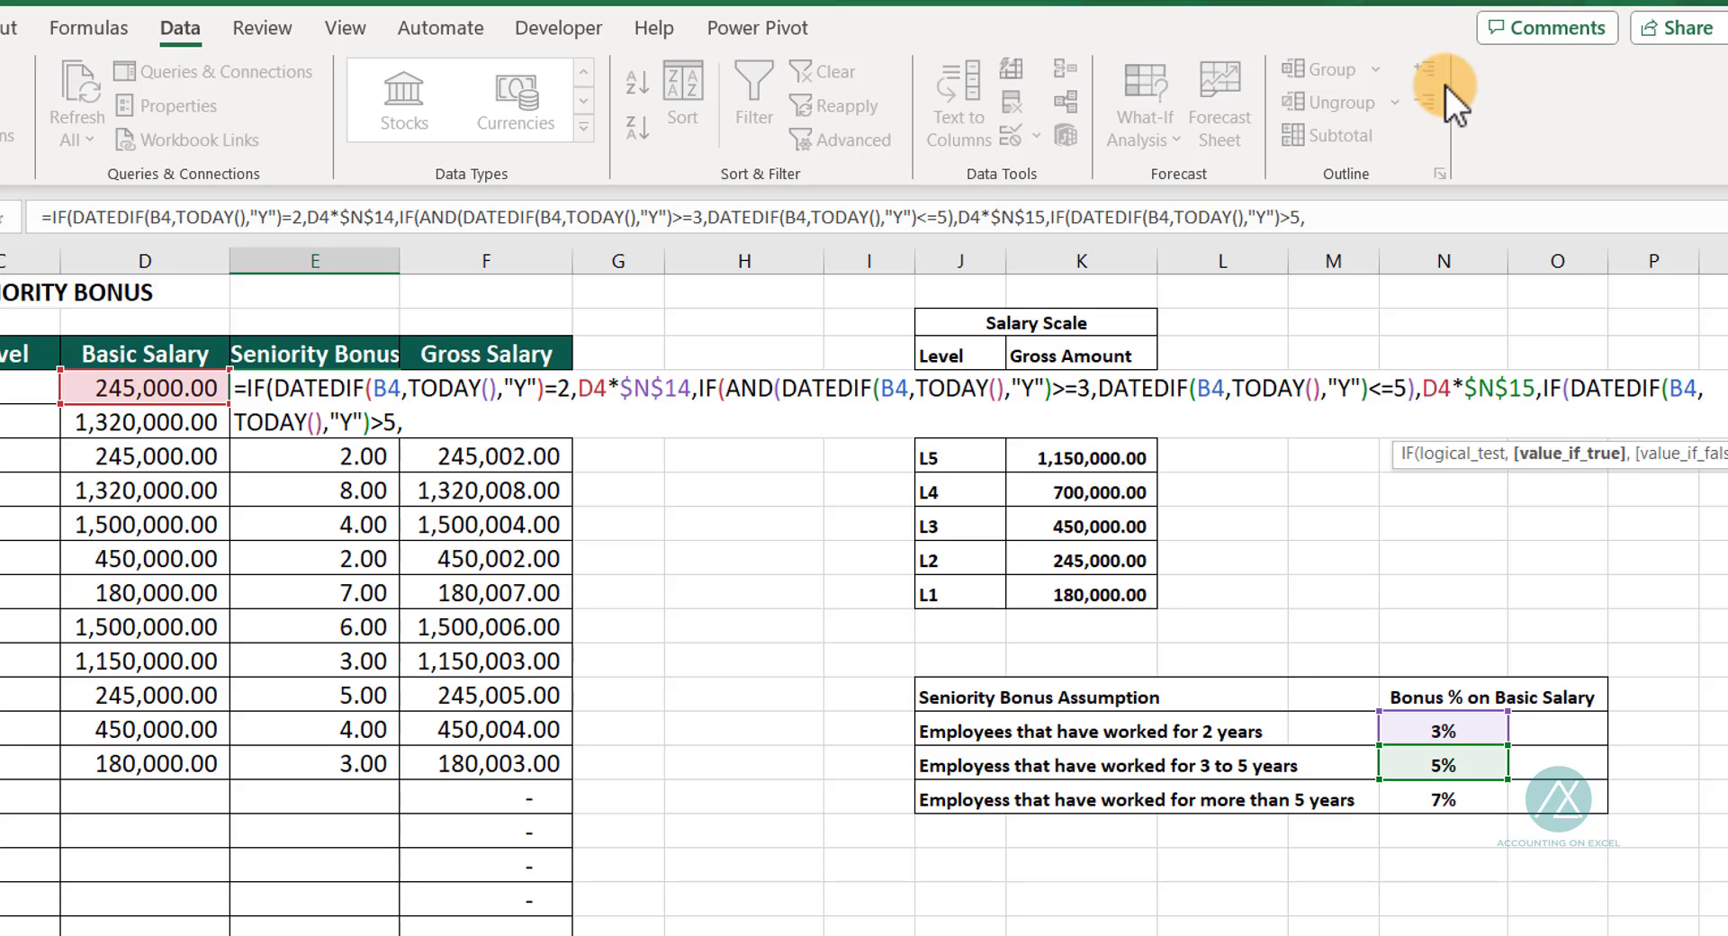
Set the third IF's value-if-true in E4 to basic salary times the over-five-year bonus rate, D4*$N$16
left_click(105, 383)
type("*")
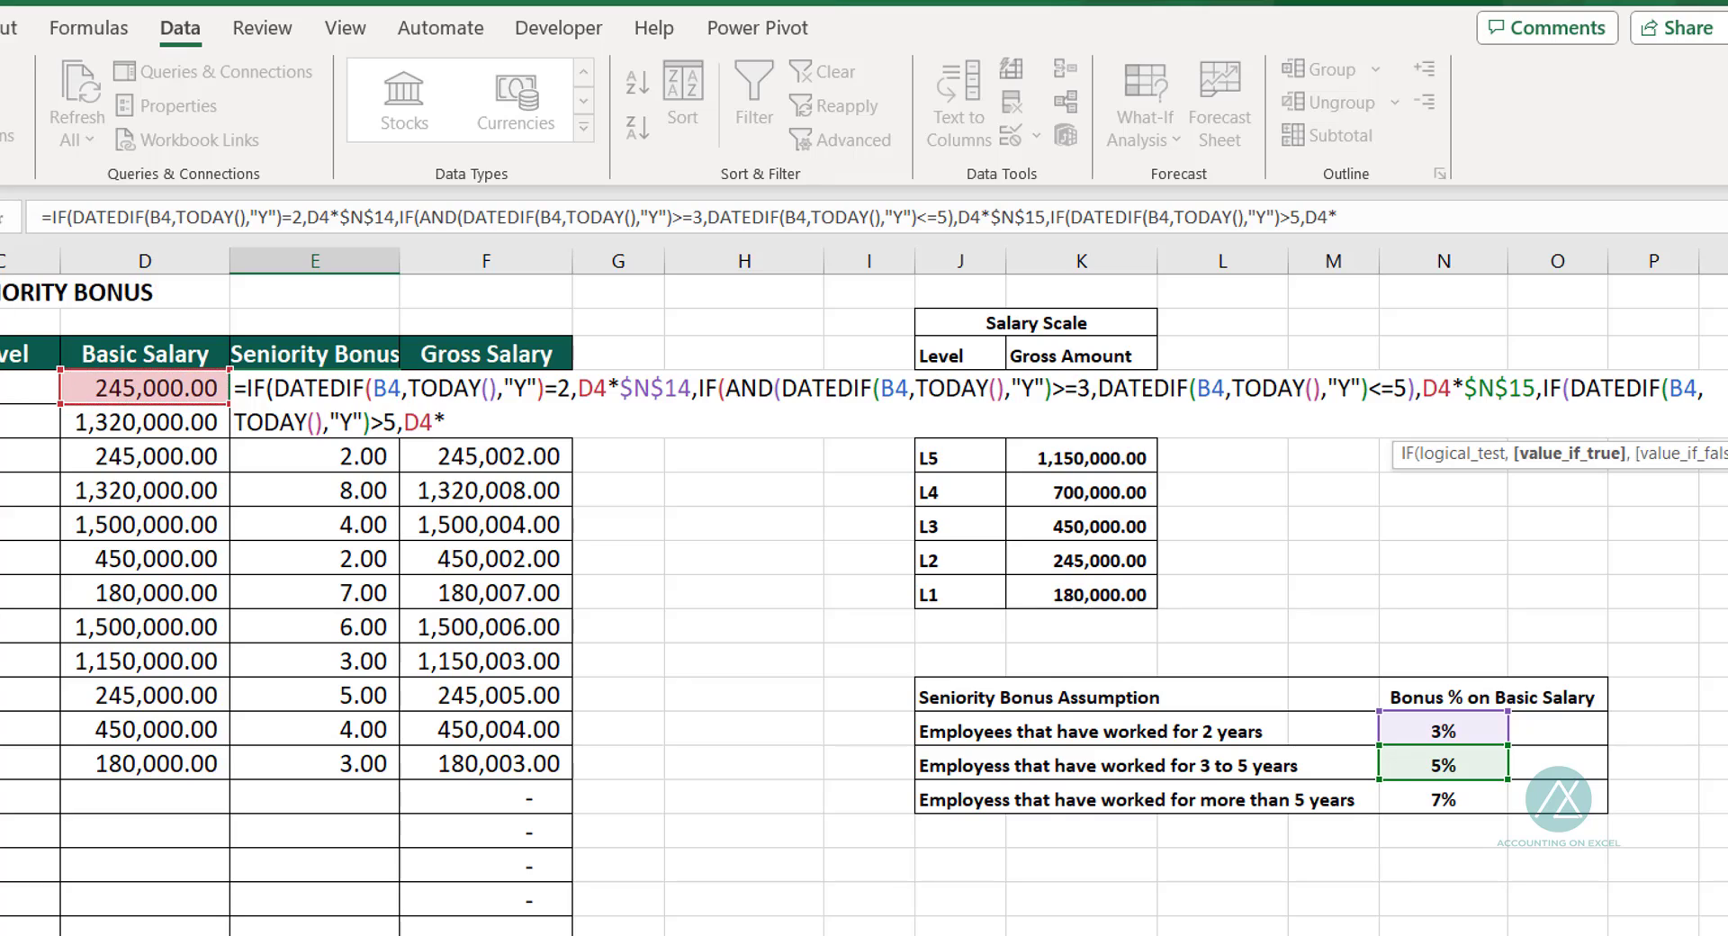
left_click(1463, 799)
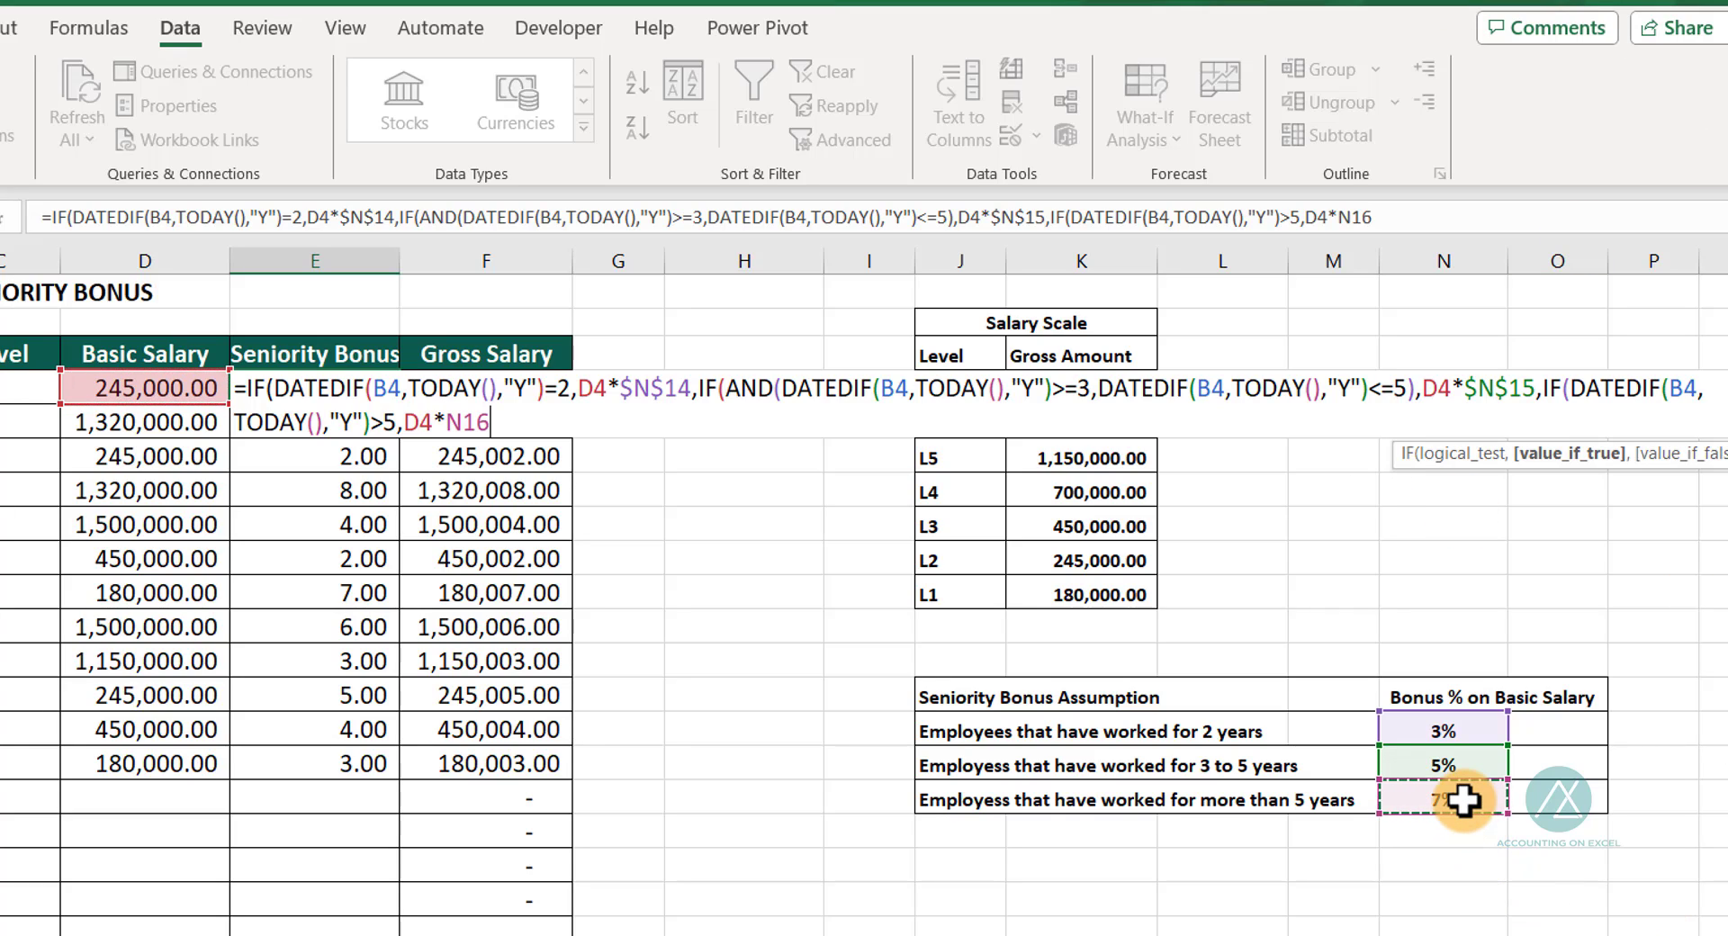
key("F4")
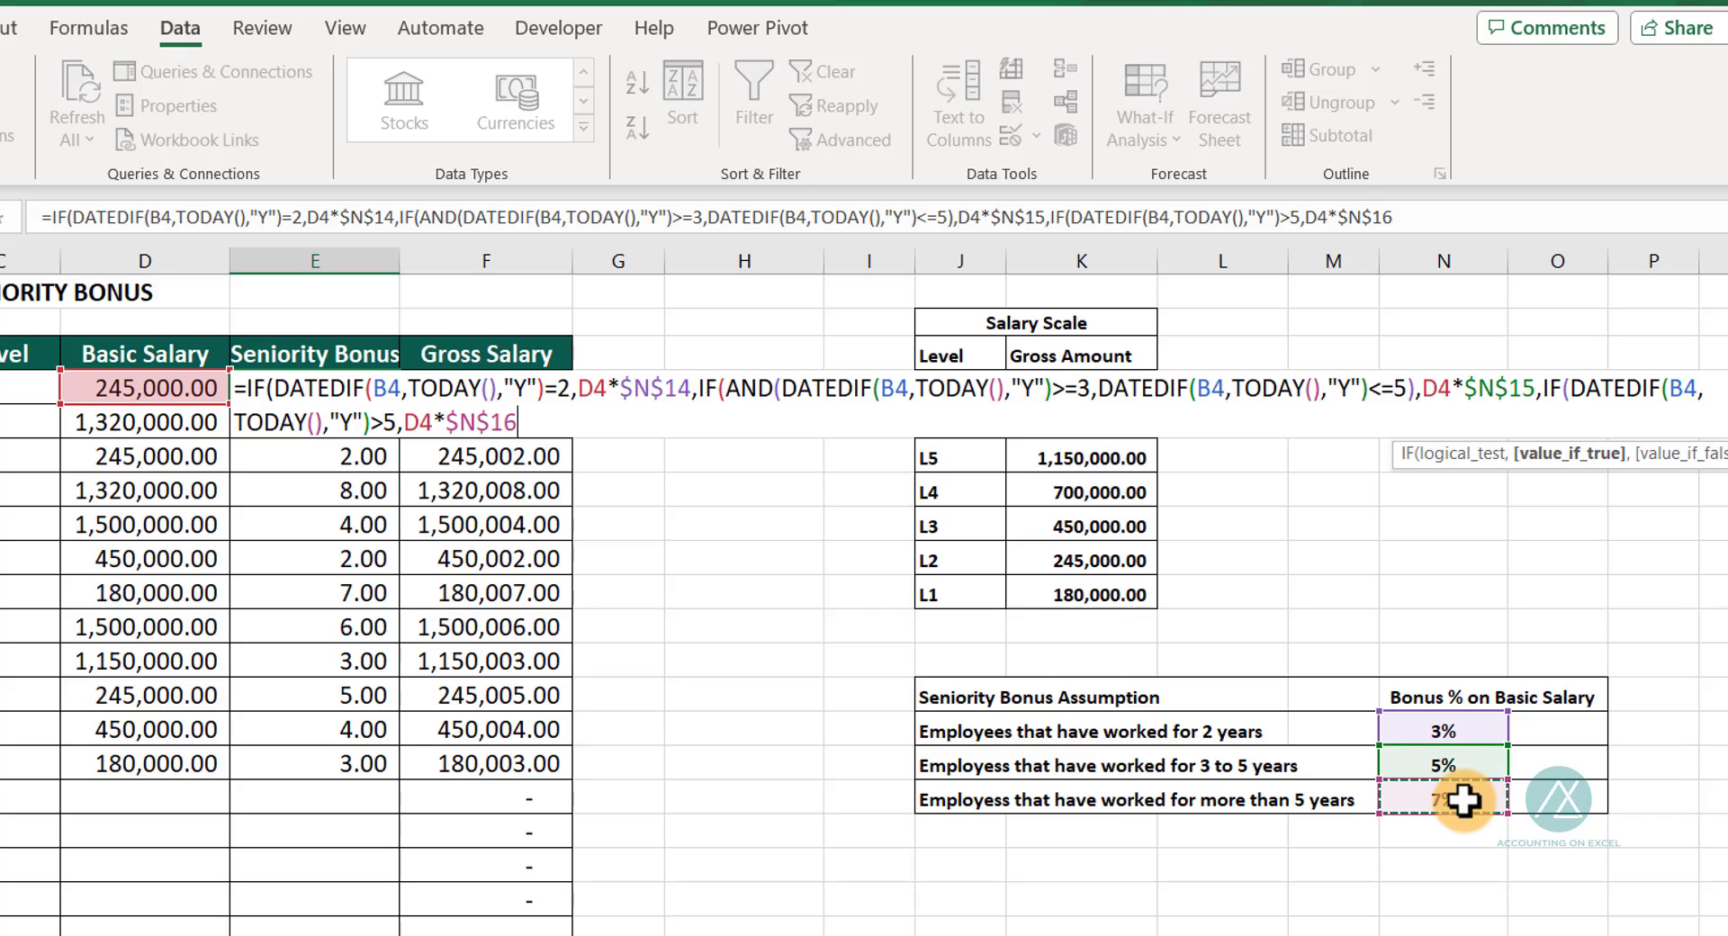
Close all three IF functions in E4 and fill the finished seniority bonus formula down to E15
type(")")
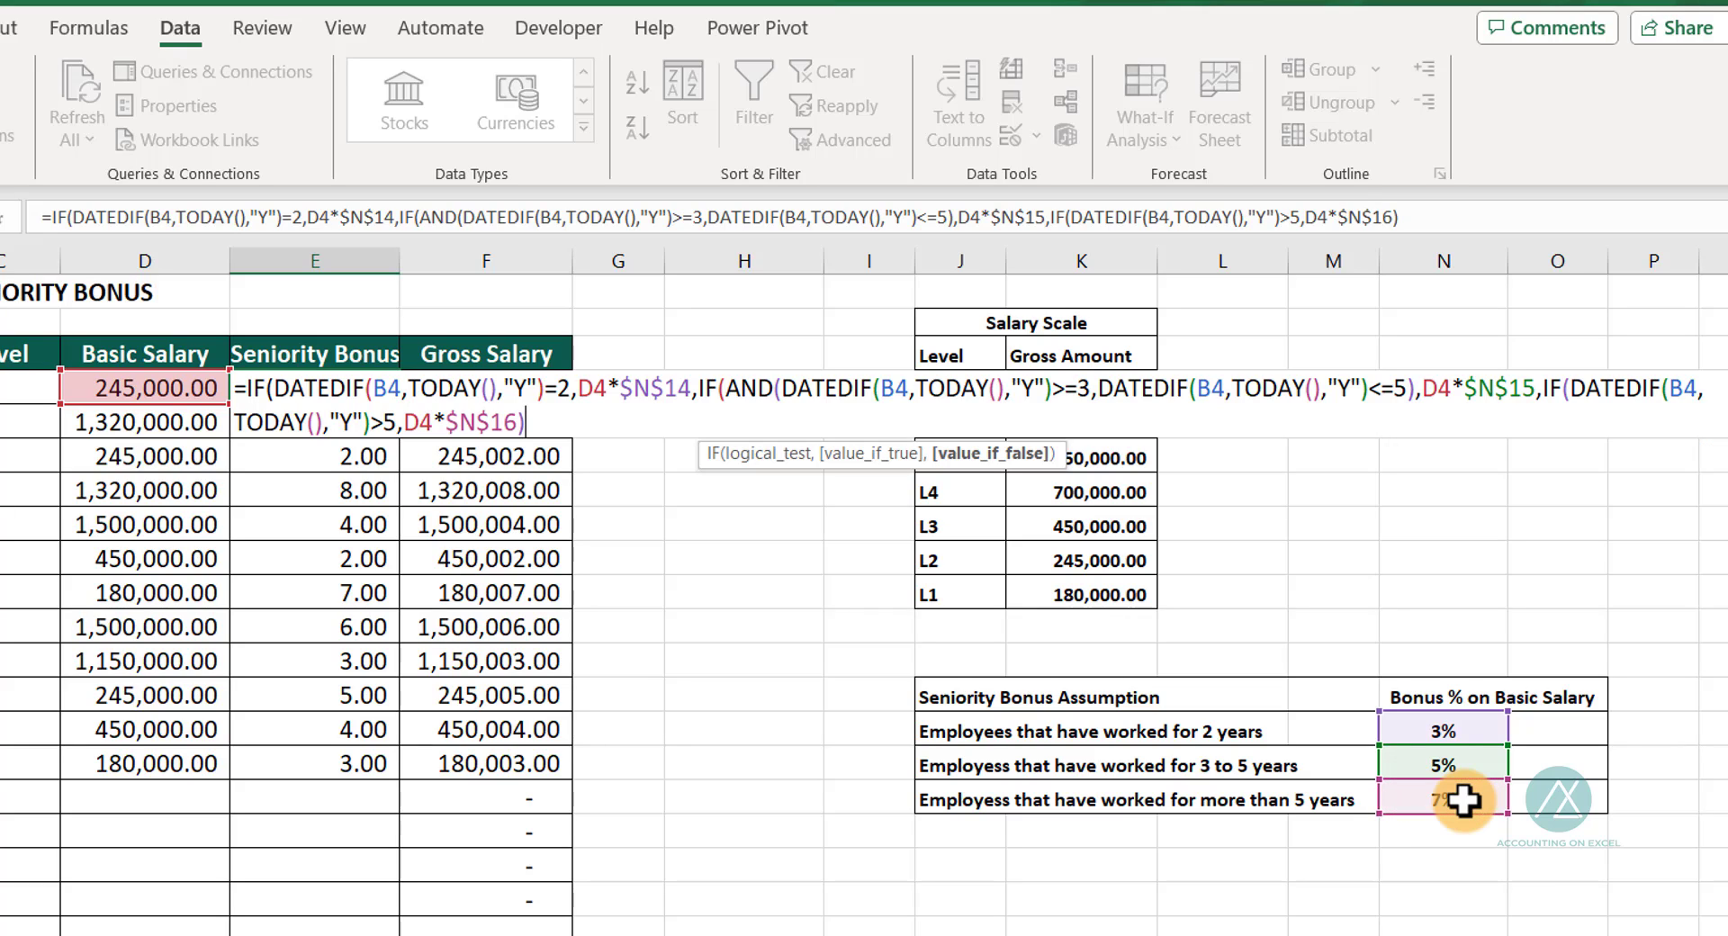
type(")")
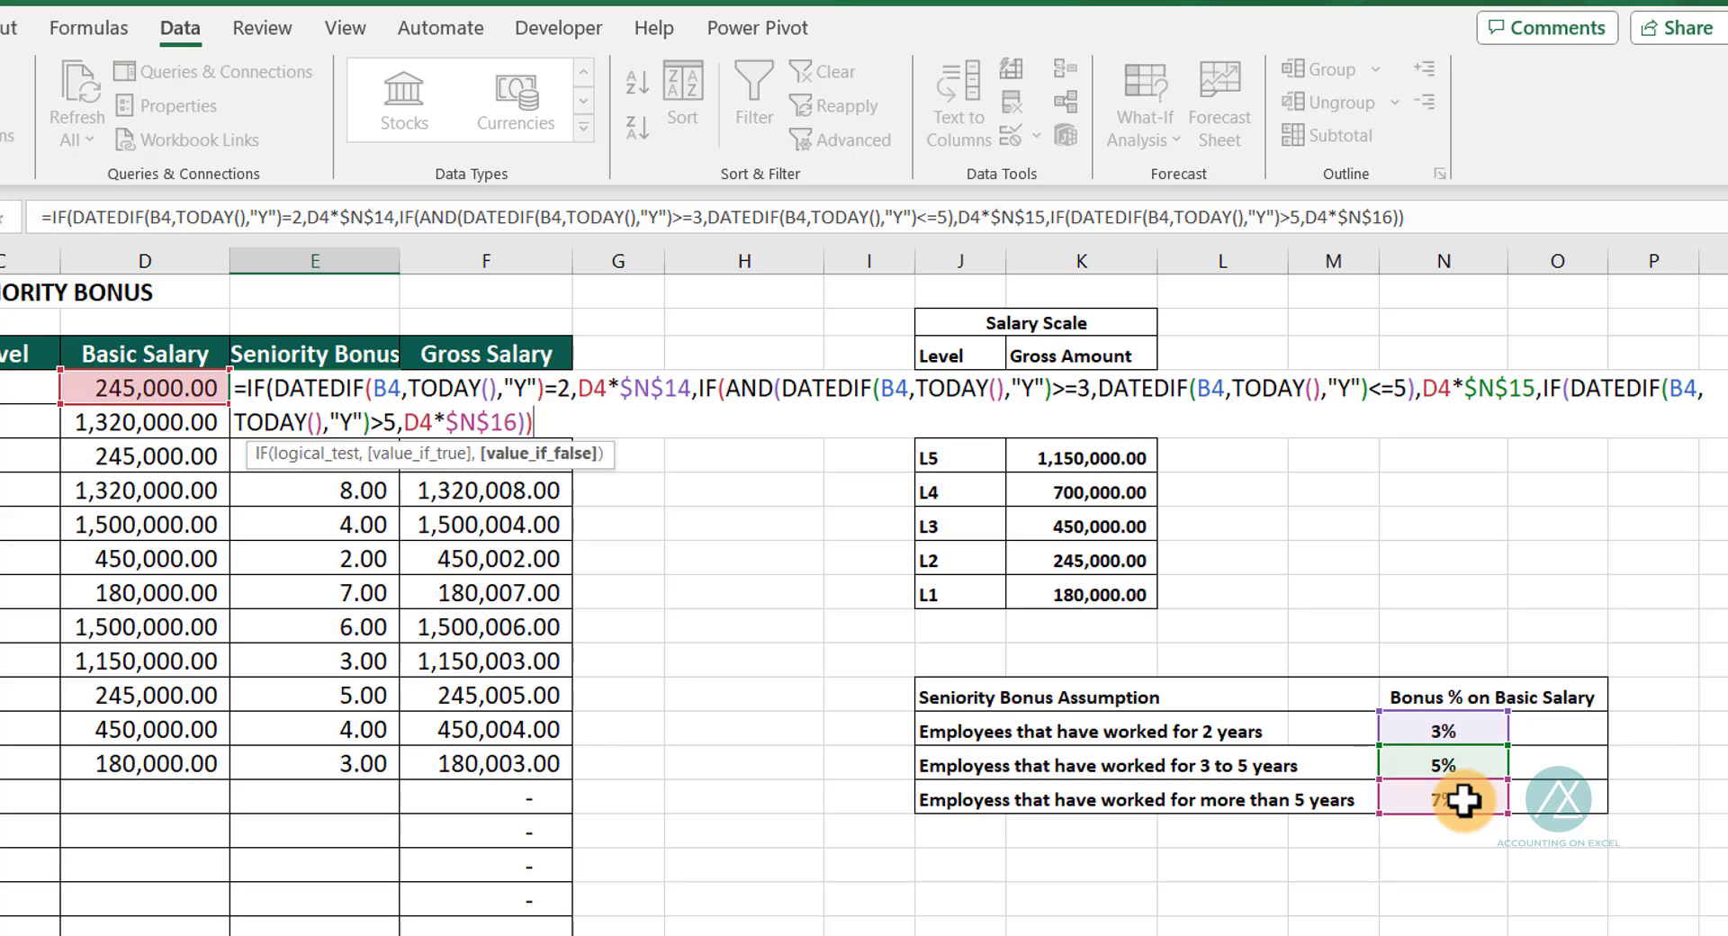
type(")")
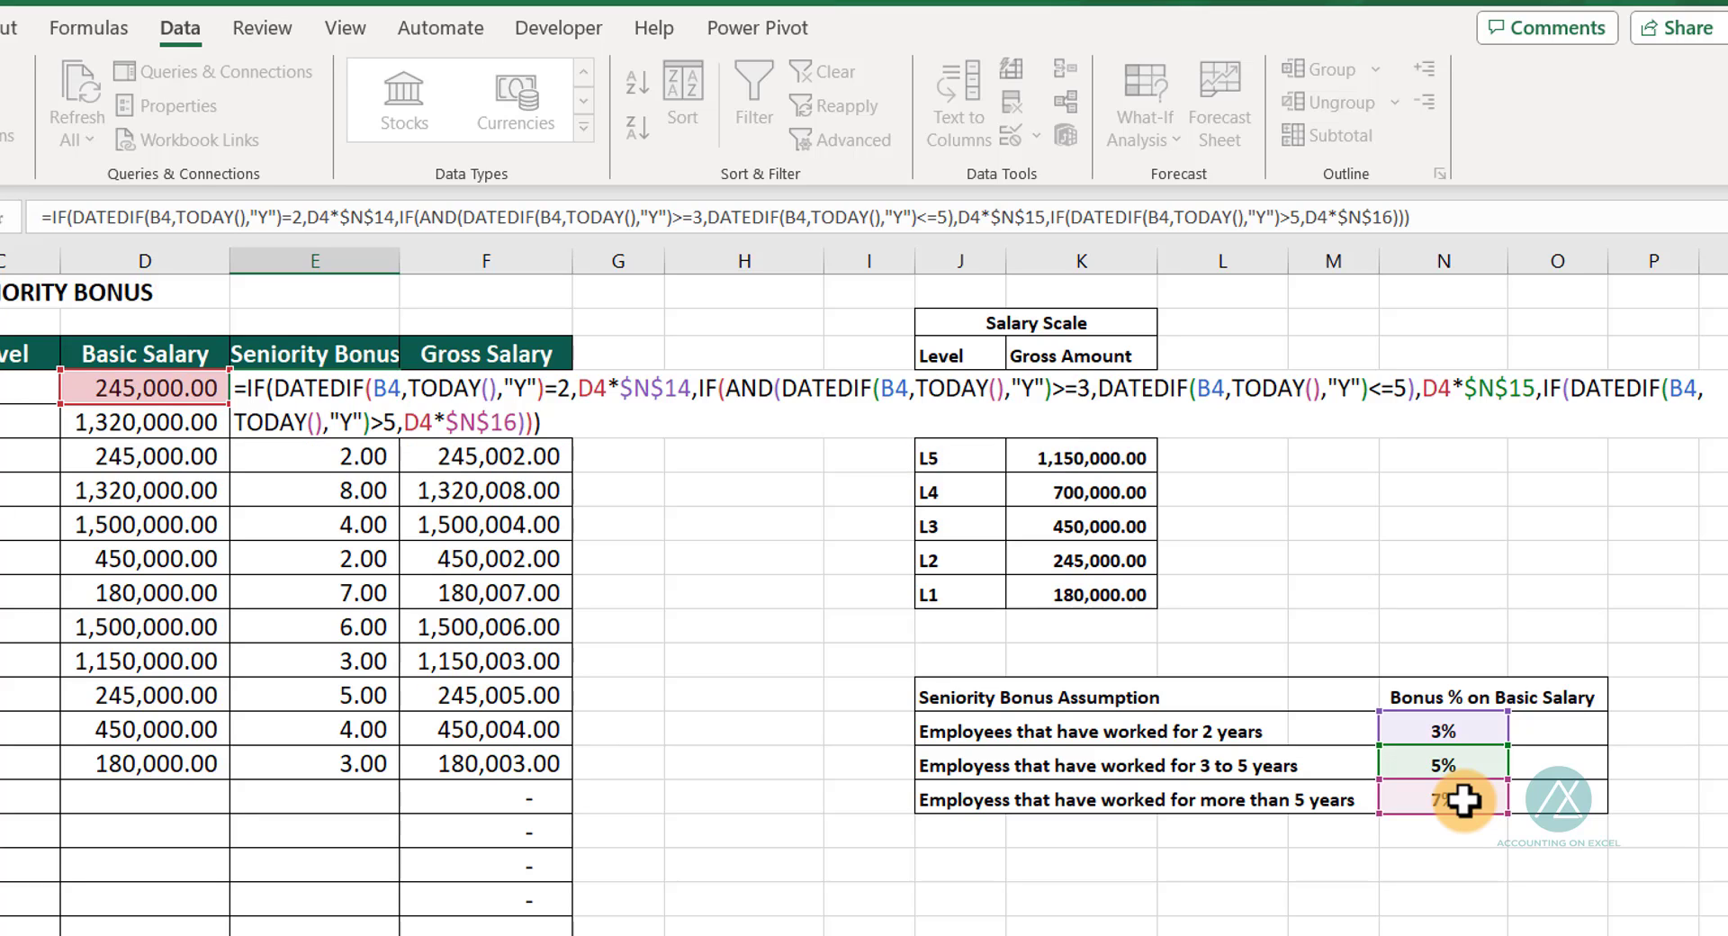
key("Return")
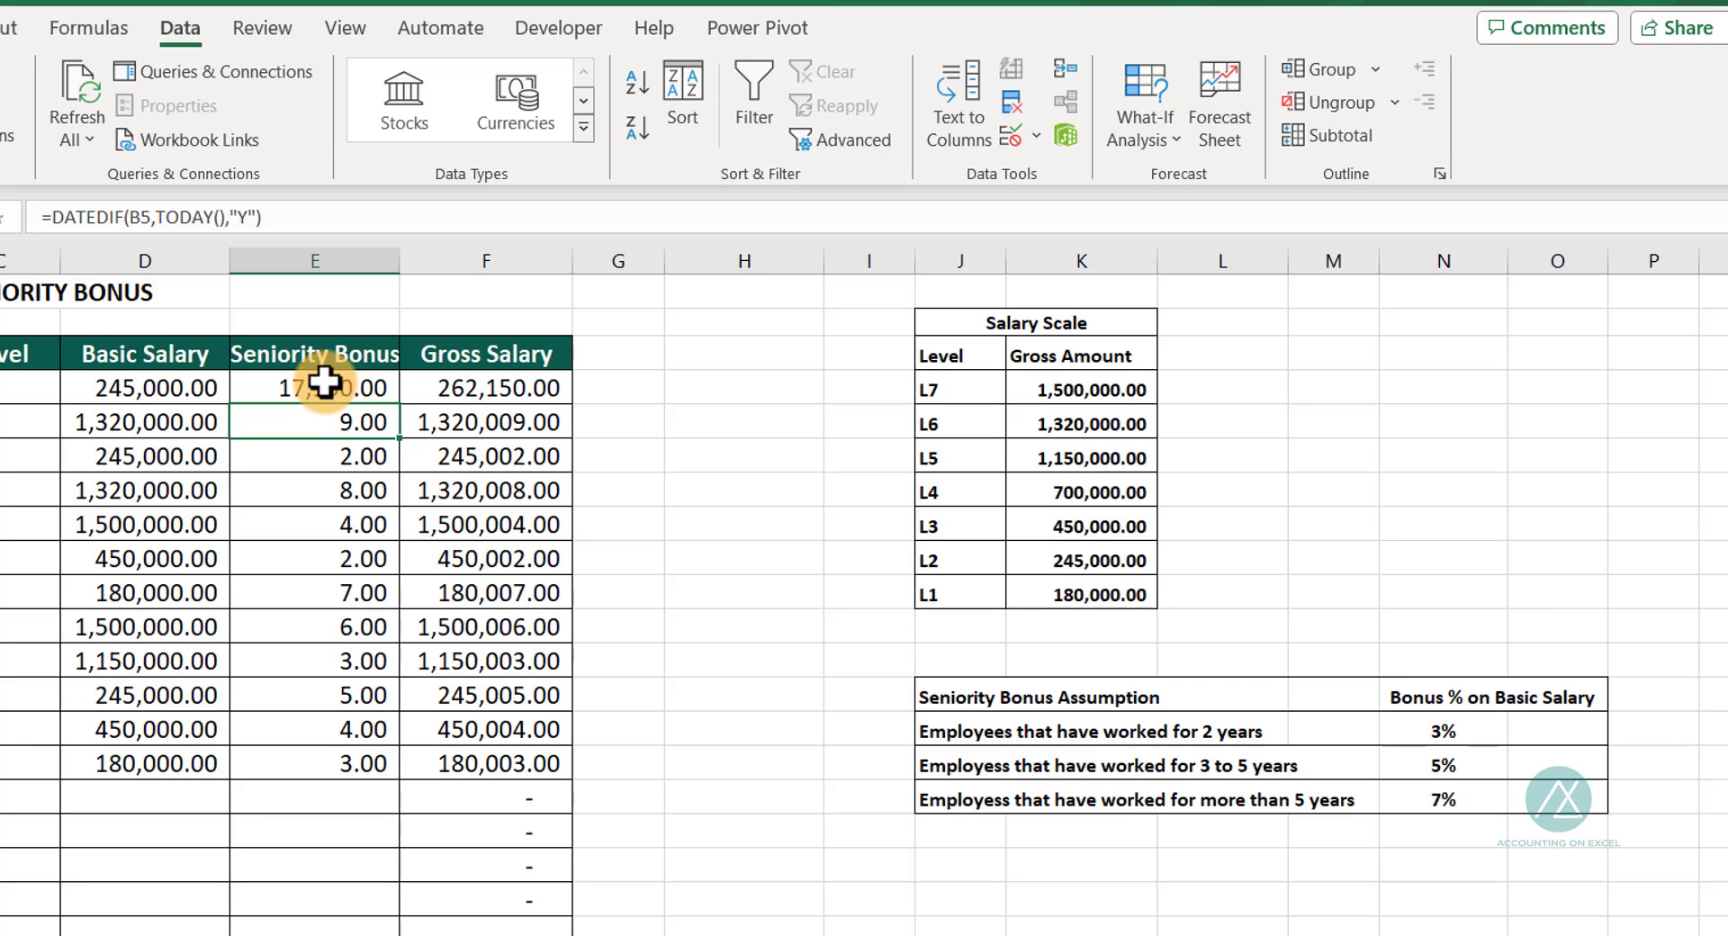
left_click(355, 385)
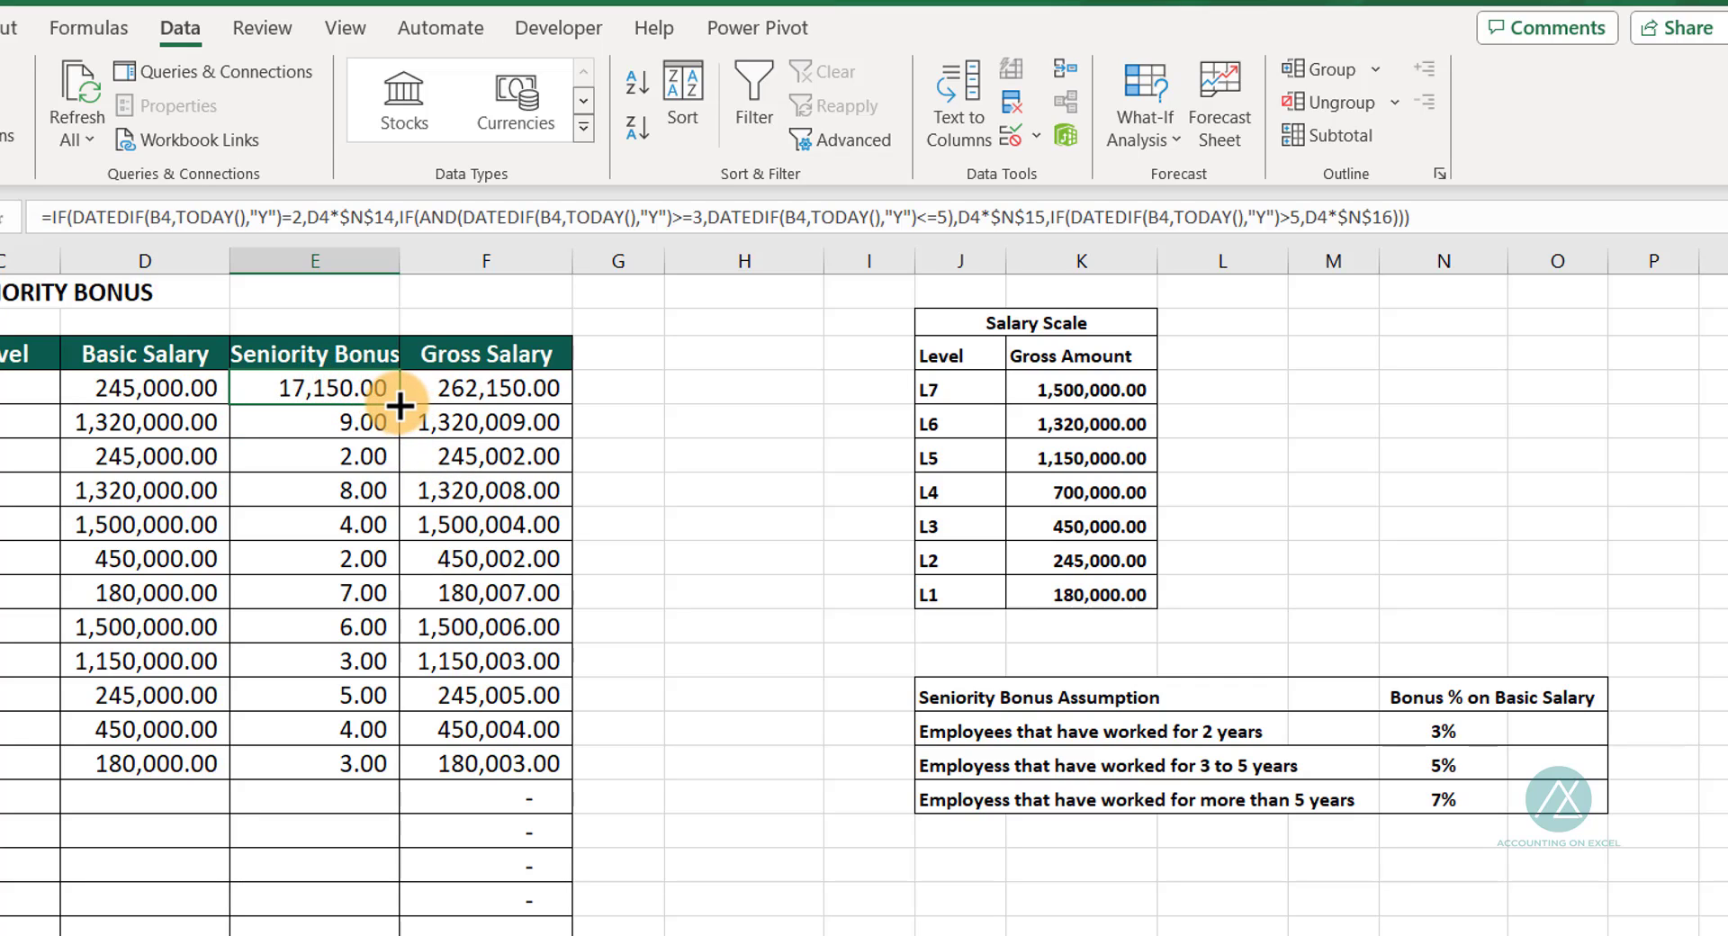
left_click_drag(400, 406, 364, 790)
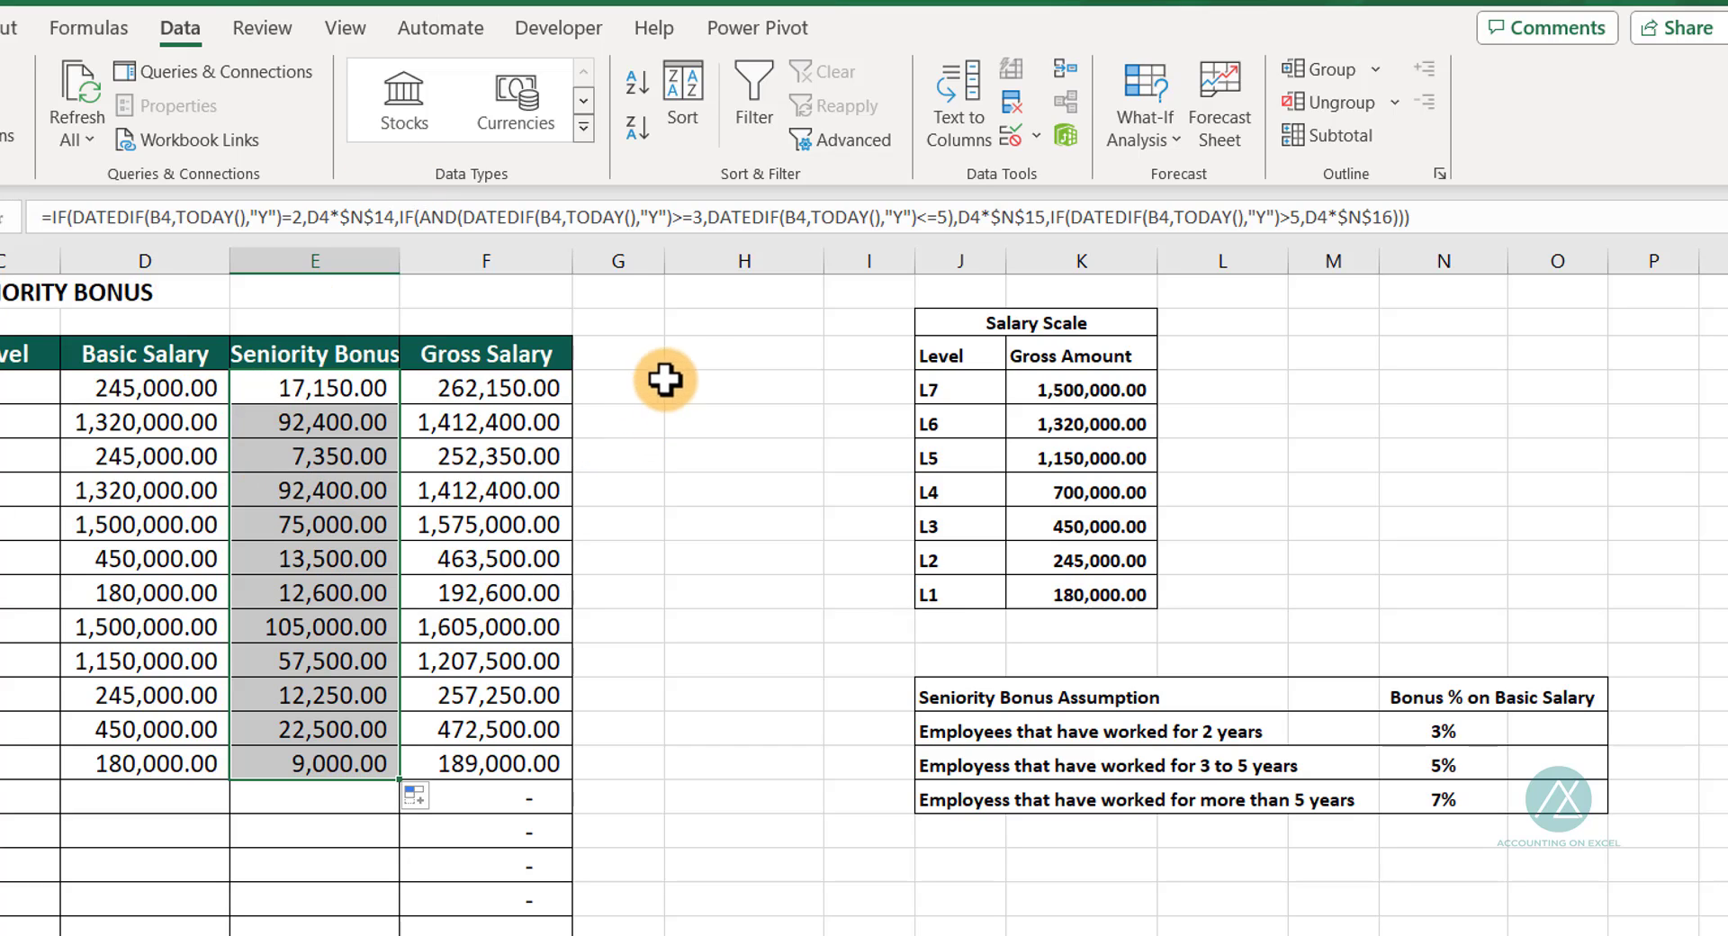
Enter the years-of-service check formula =DATEDIF(B4,TODAY(),"Y") in H4
left_click(698, 382)
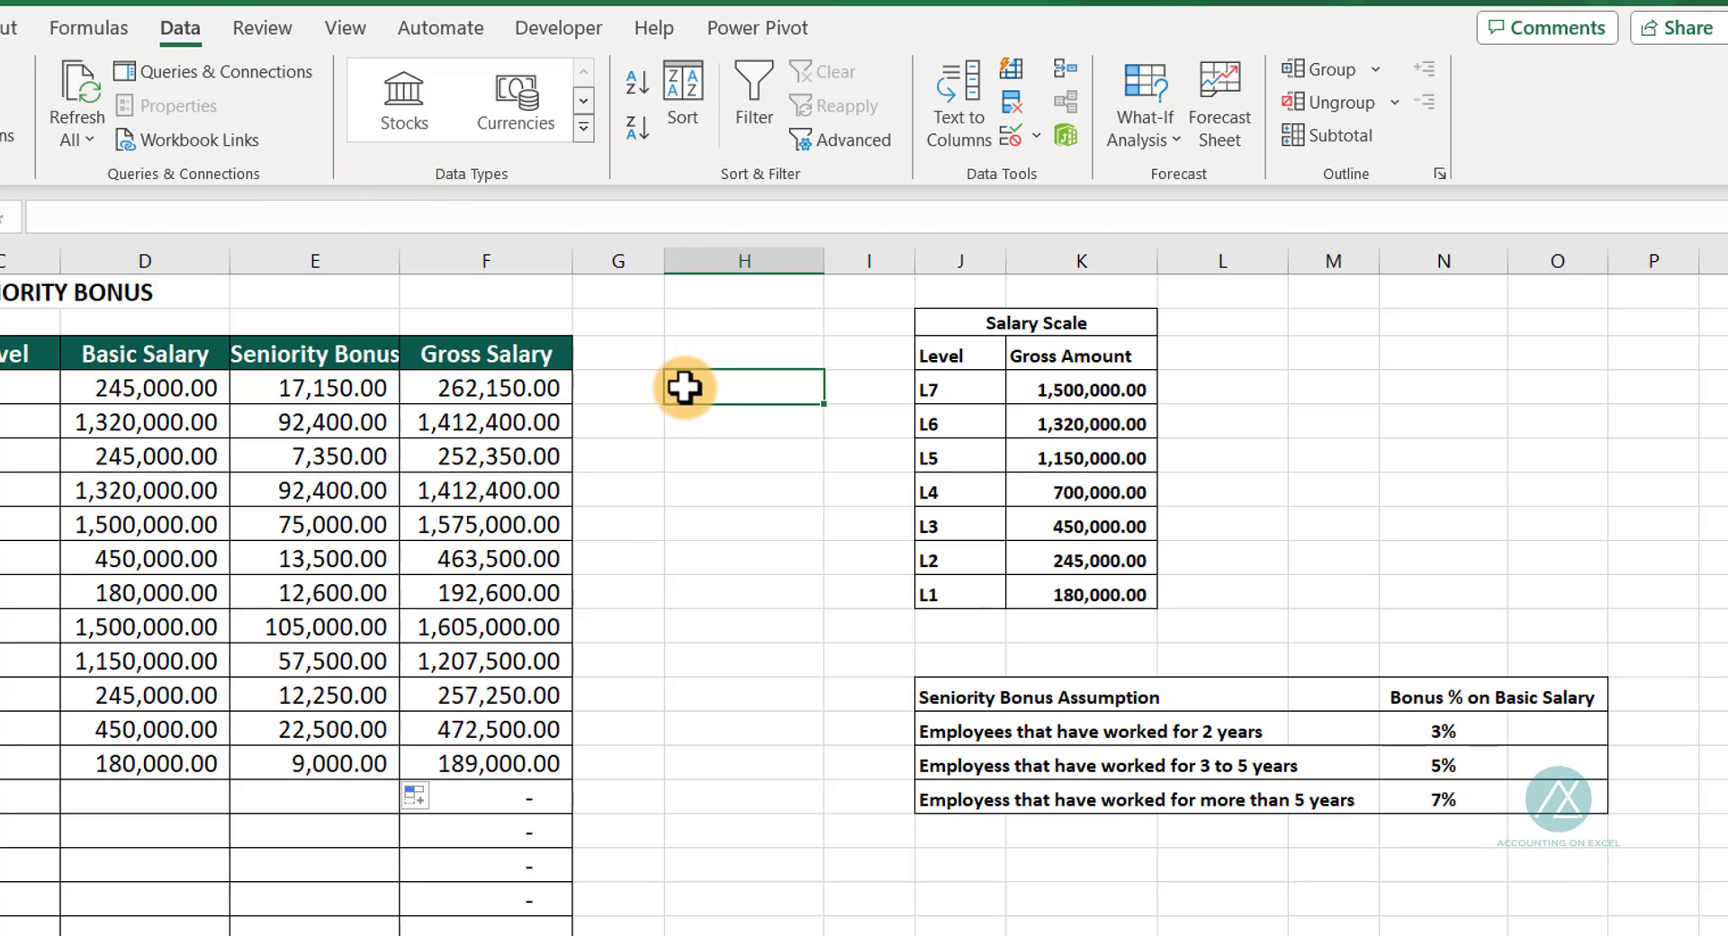
type("=")
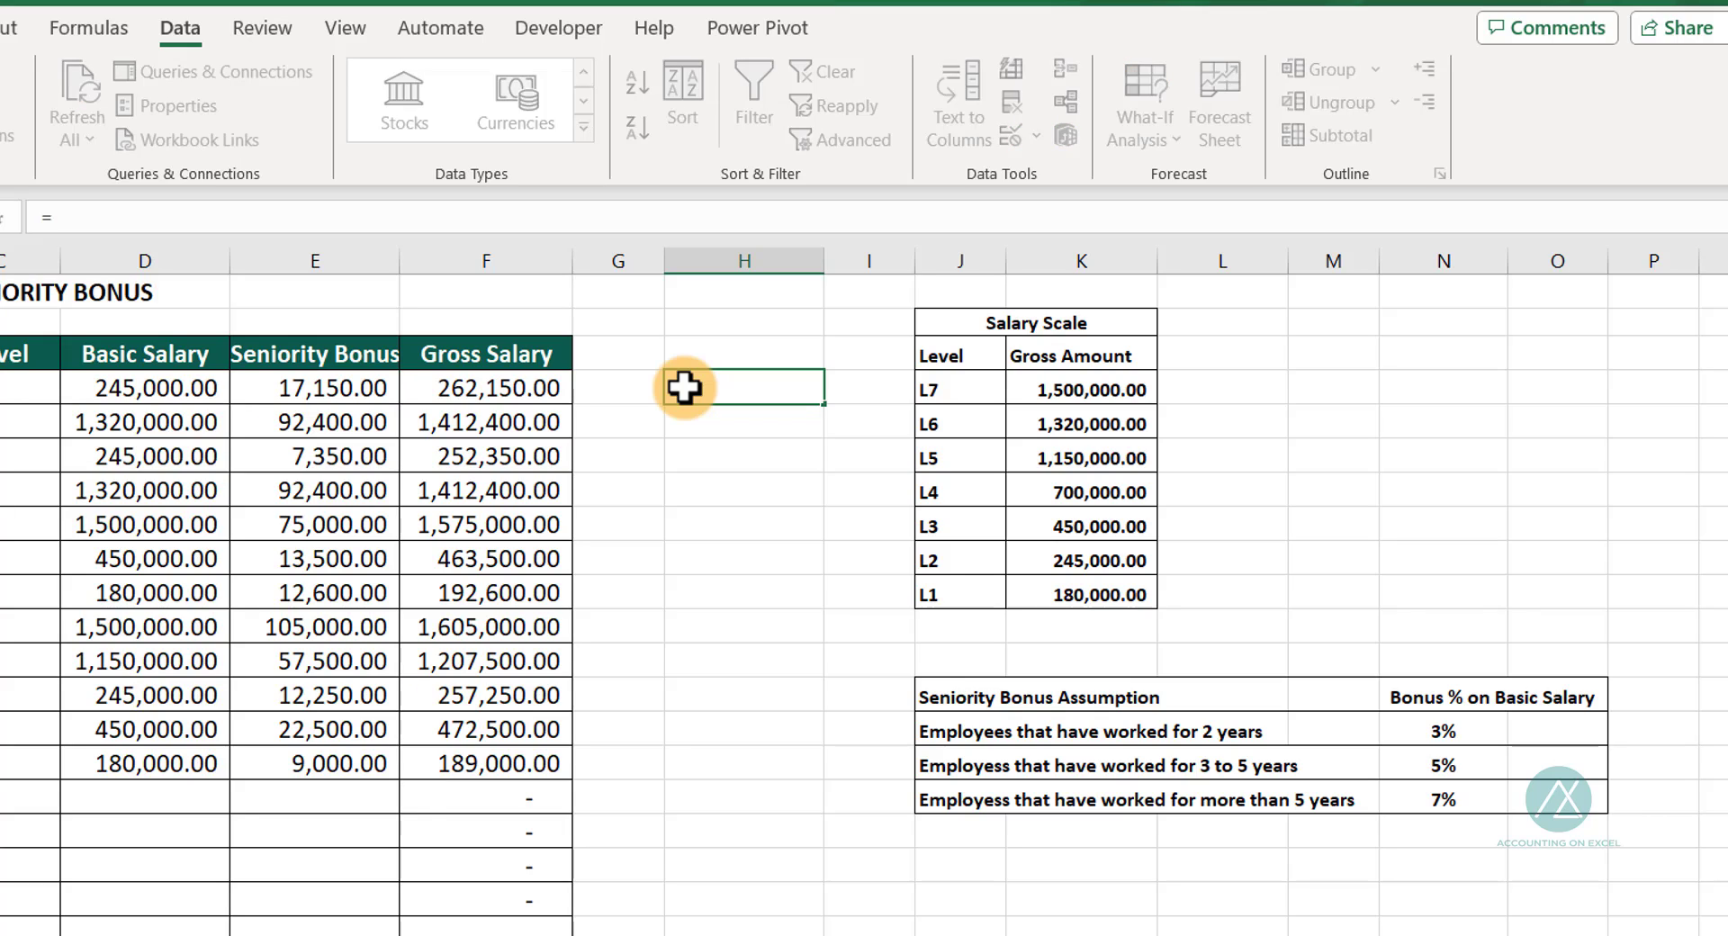
type("DATEDIF(B4,TODAY(),\"Y\")")
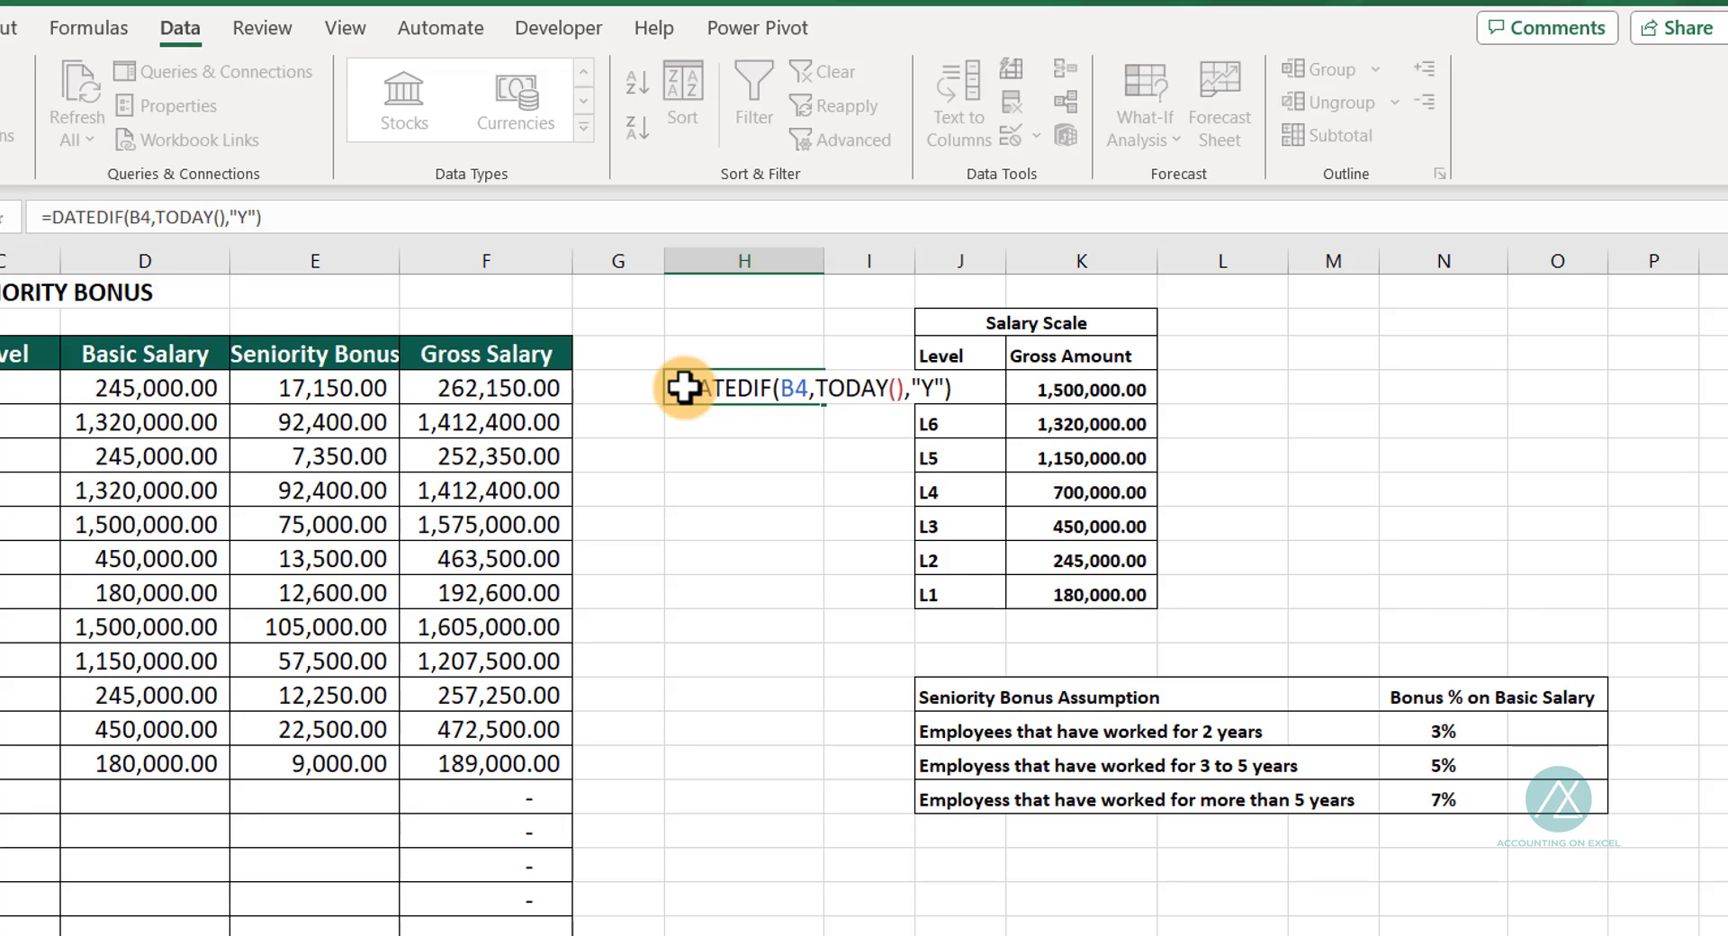
key("Return")
left_click(759, 379)
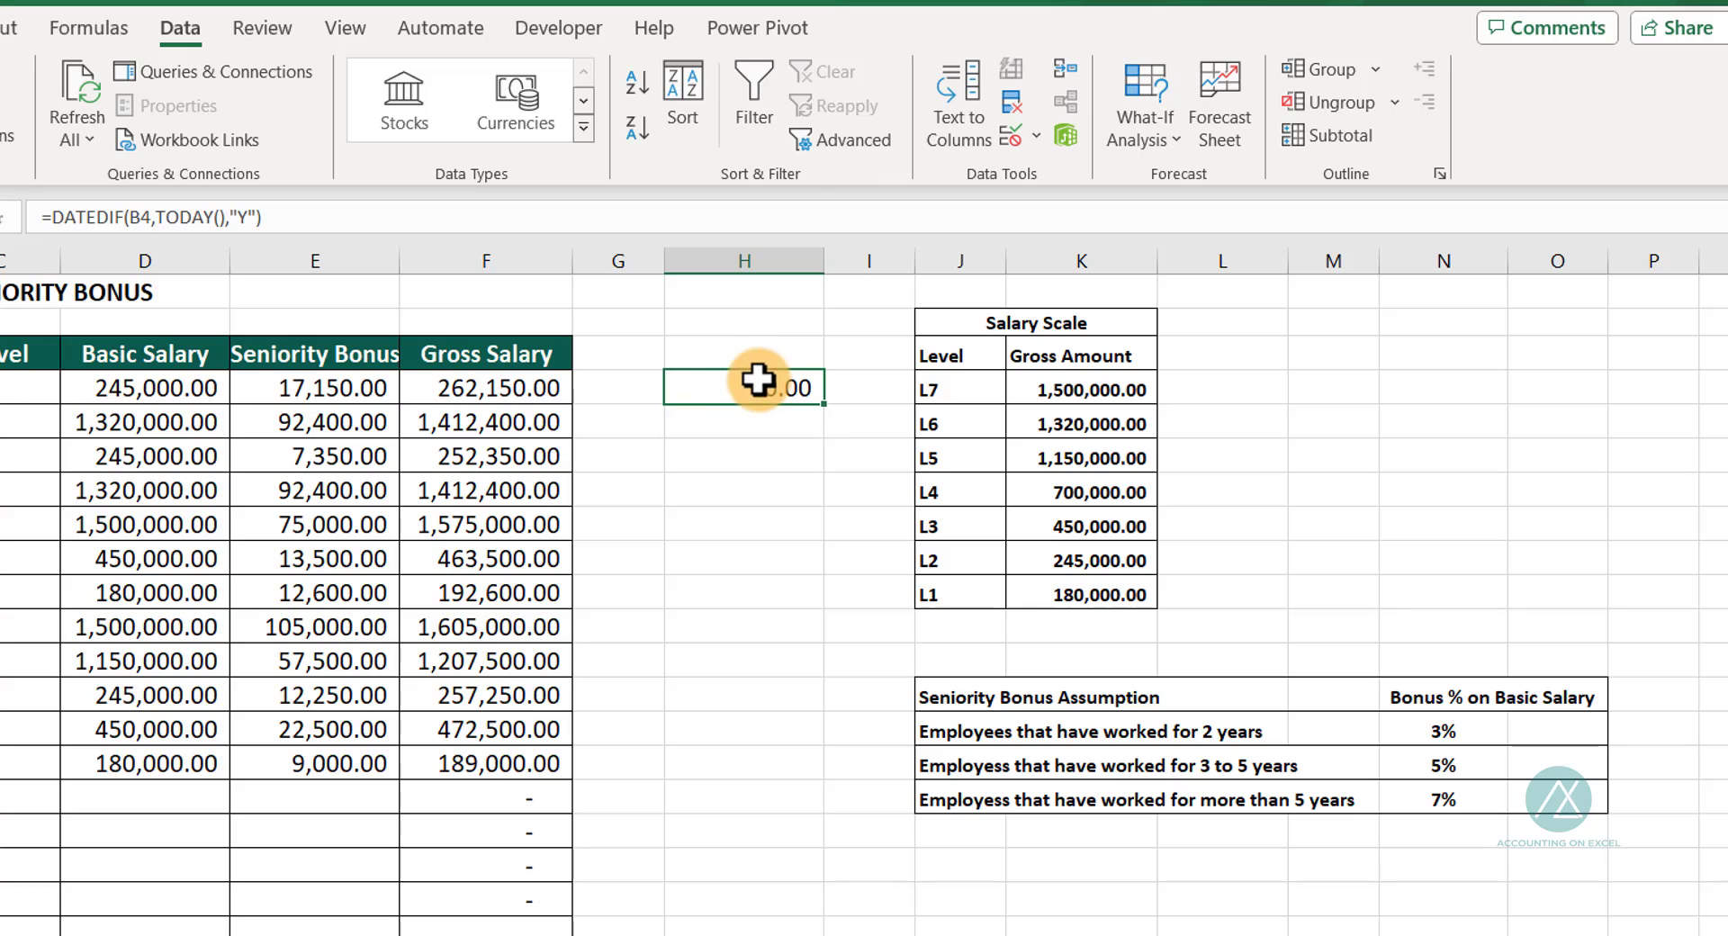
Move the years-of-service formula from H4 to G4, fill it down to G15, and review the first rows
left_click_drag(666, 387, 625, 772)
left_click(628, 396)
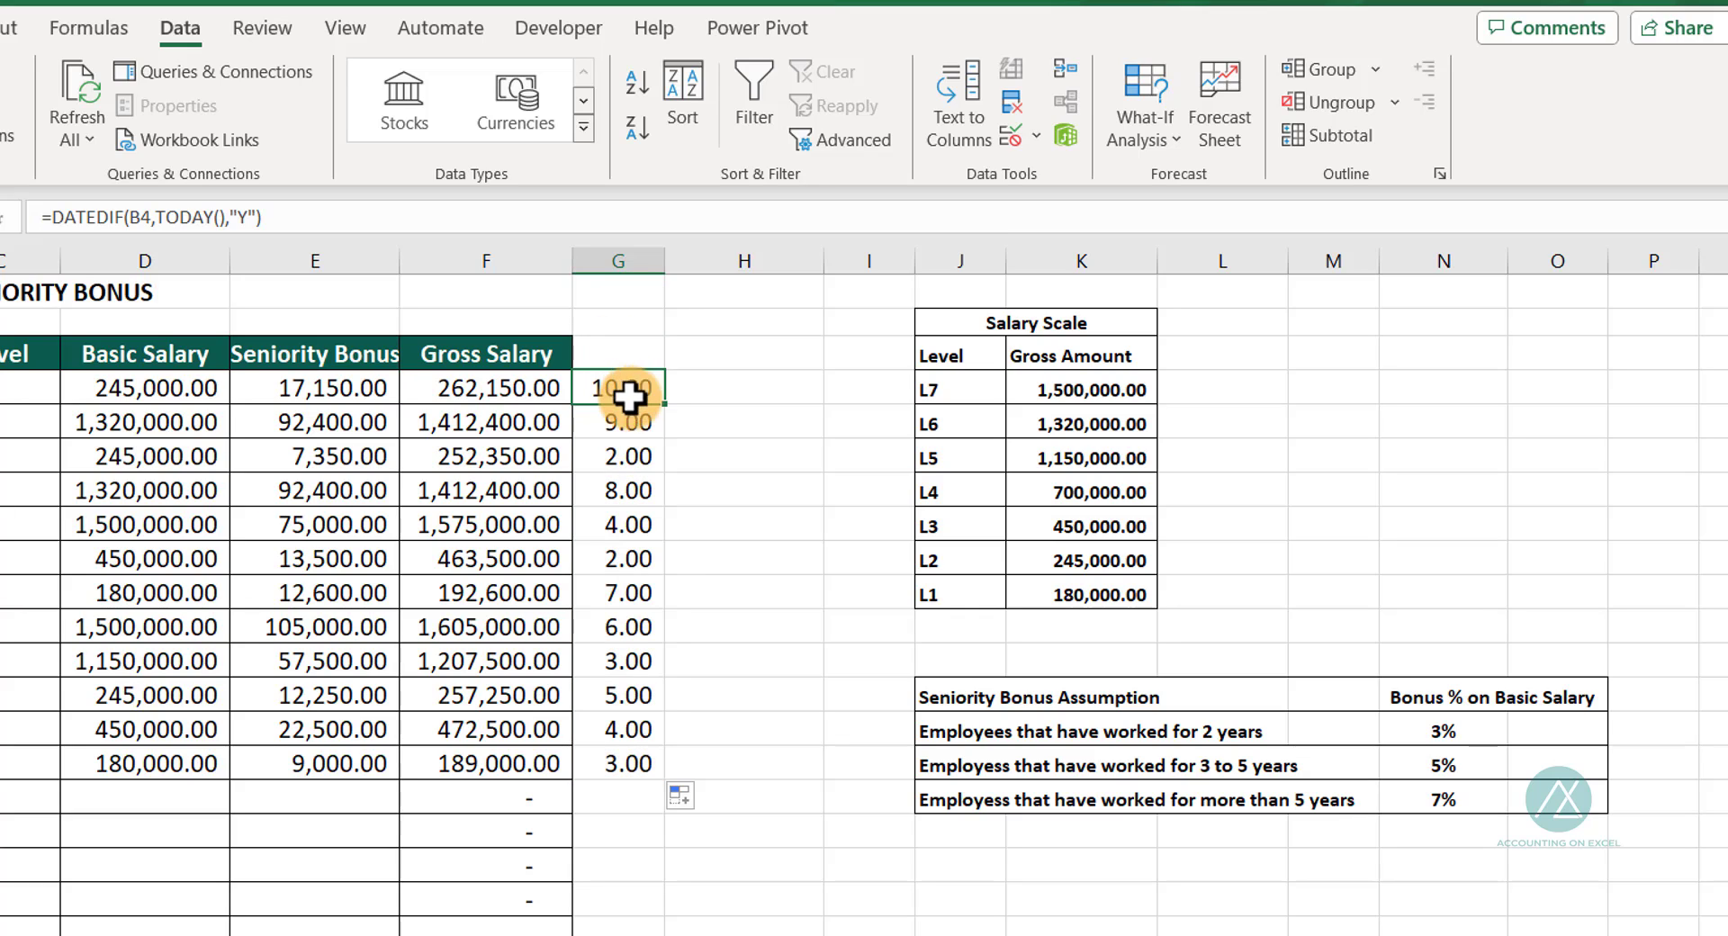
left_click(630, 422)
left_click(630, 456)
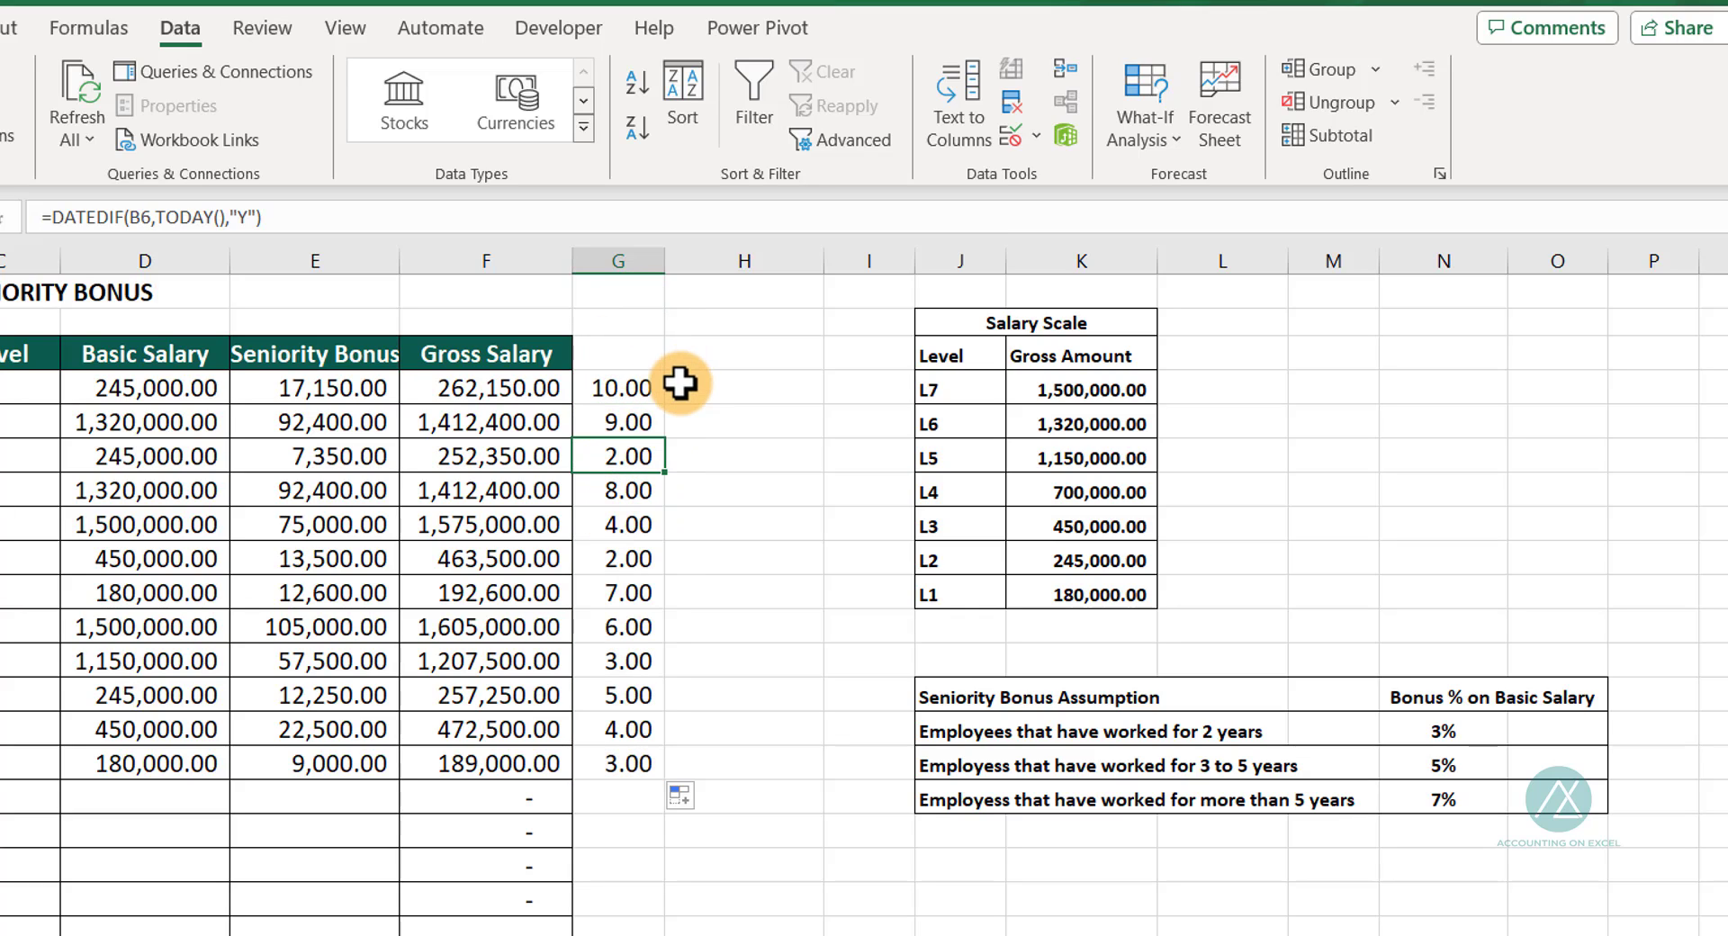
left_click(648, 396)
left_click(647, 423)
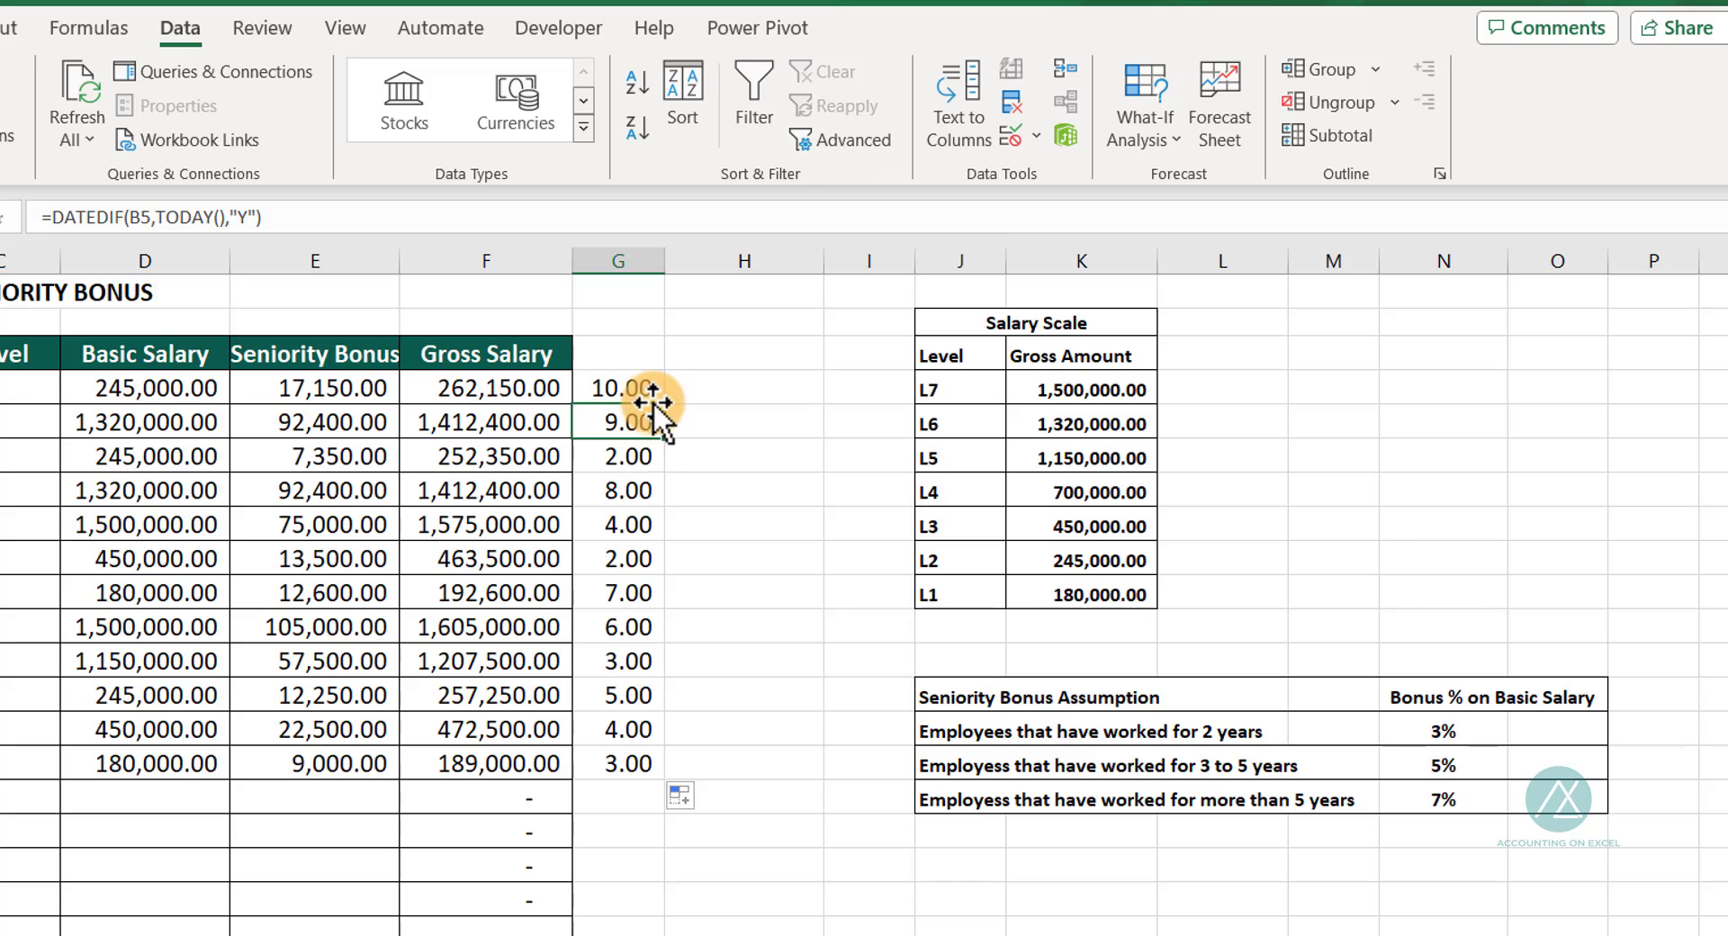
left_click(643, 387)
Enter a bonus check in H4 that multiplies the first employee's basic salary by the over-five-year rate, =D4*N16
left_click(693, 386)
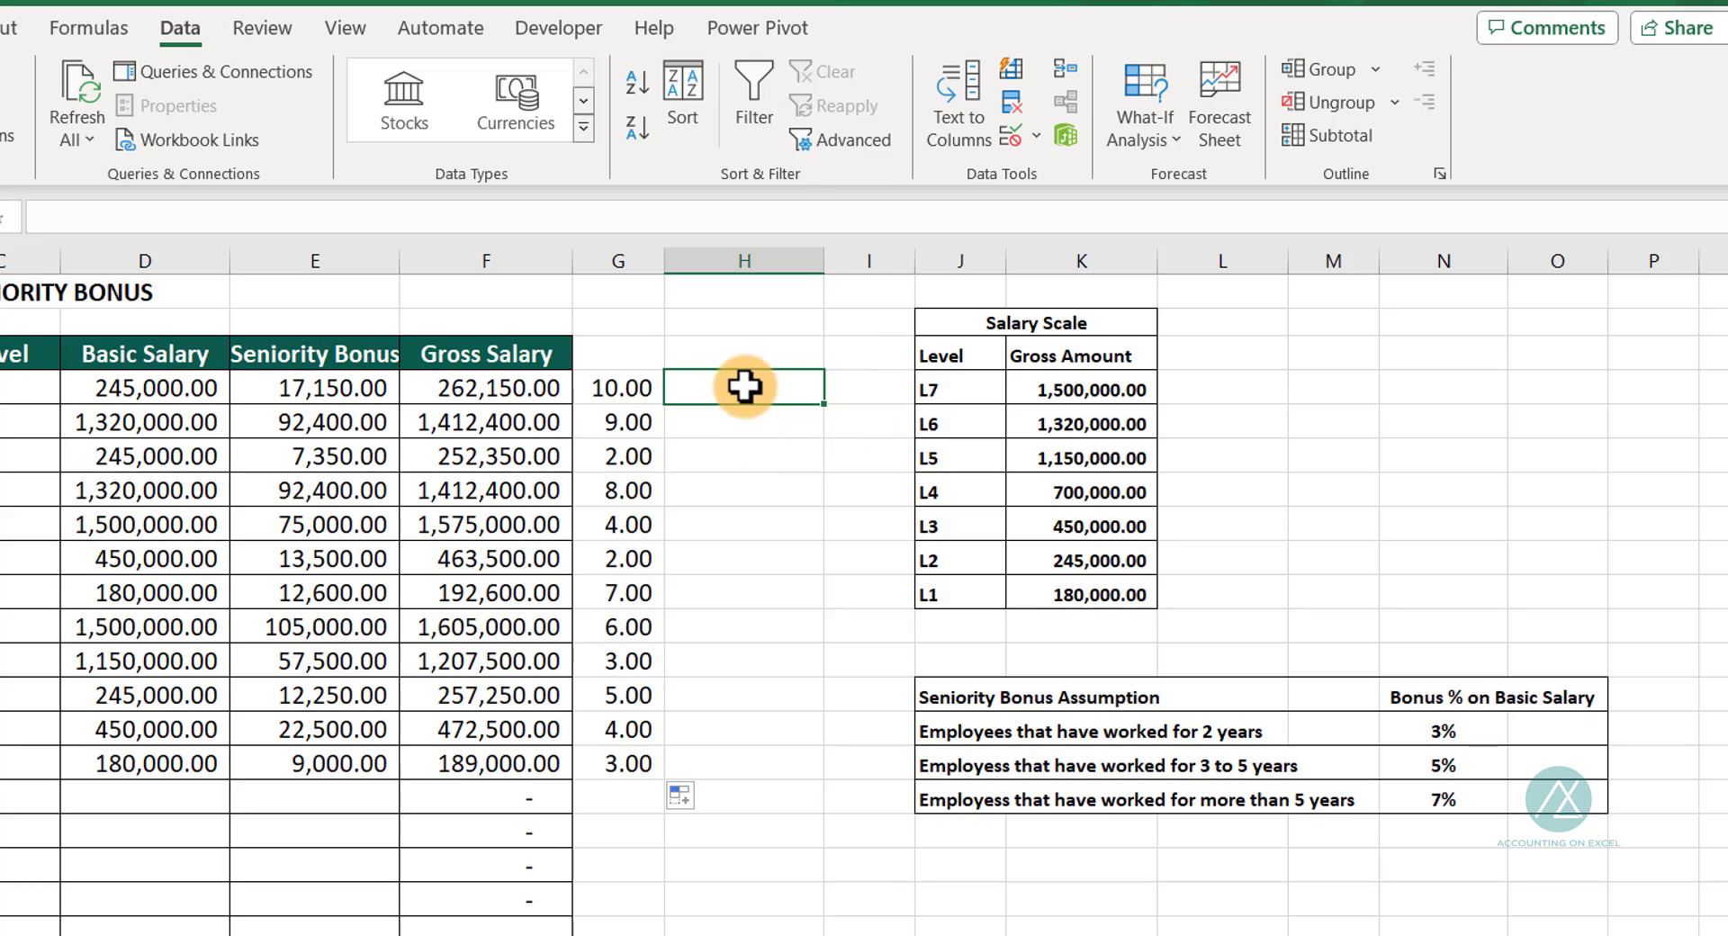
type("=")
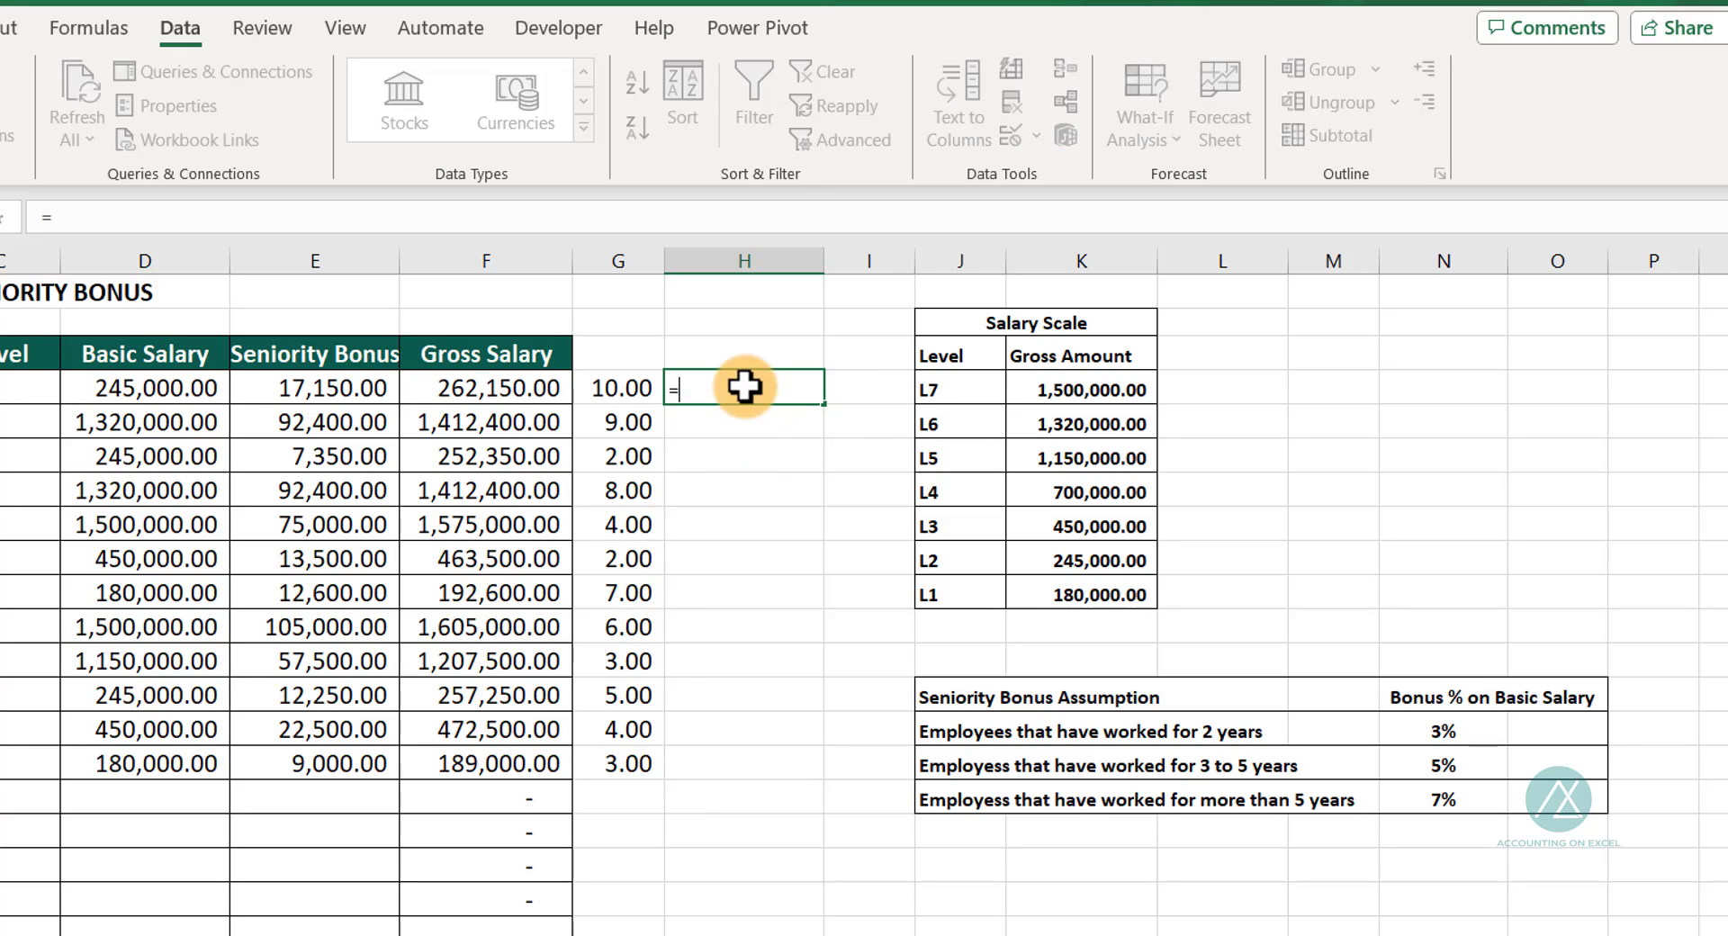
left_click(115, 382)
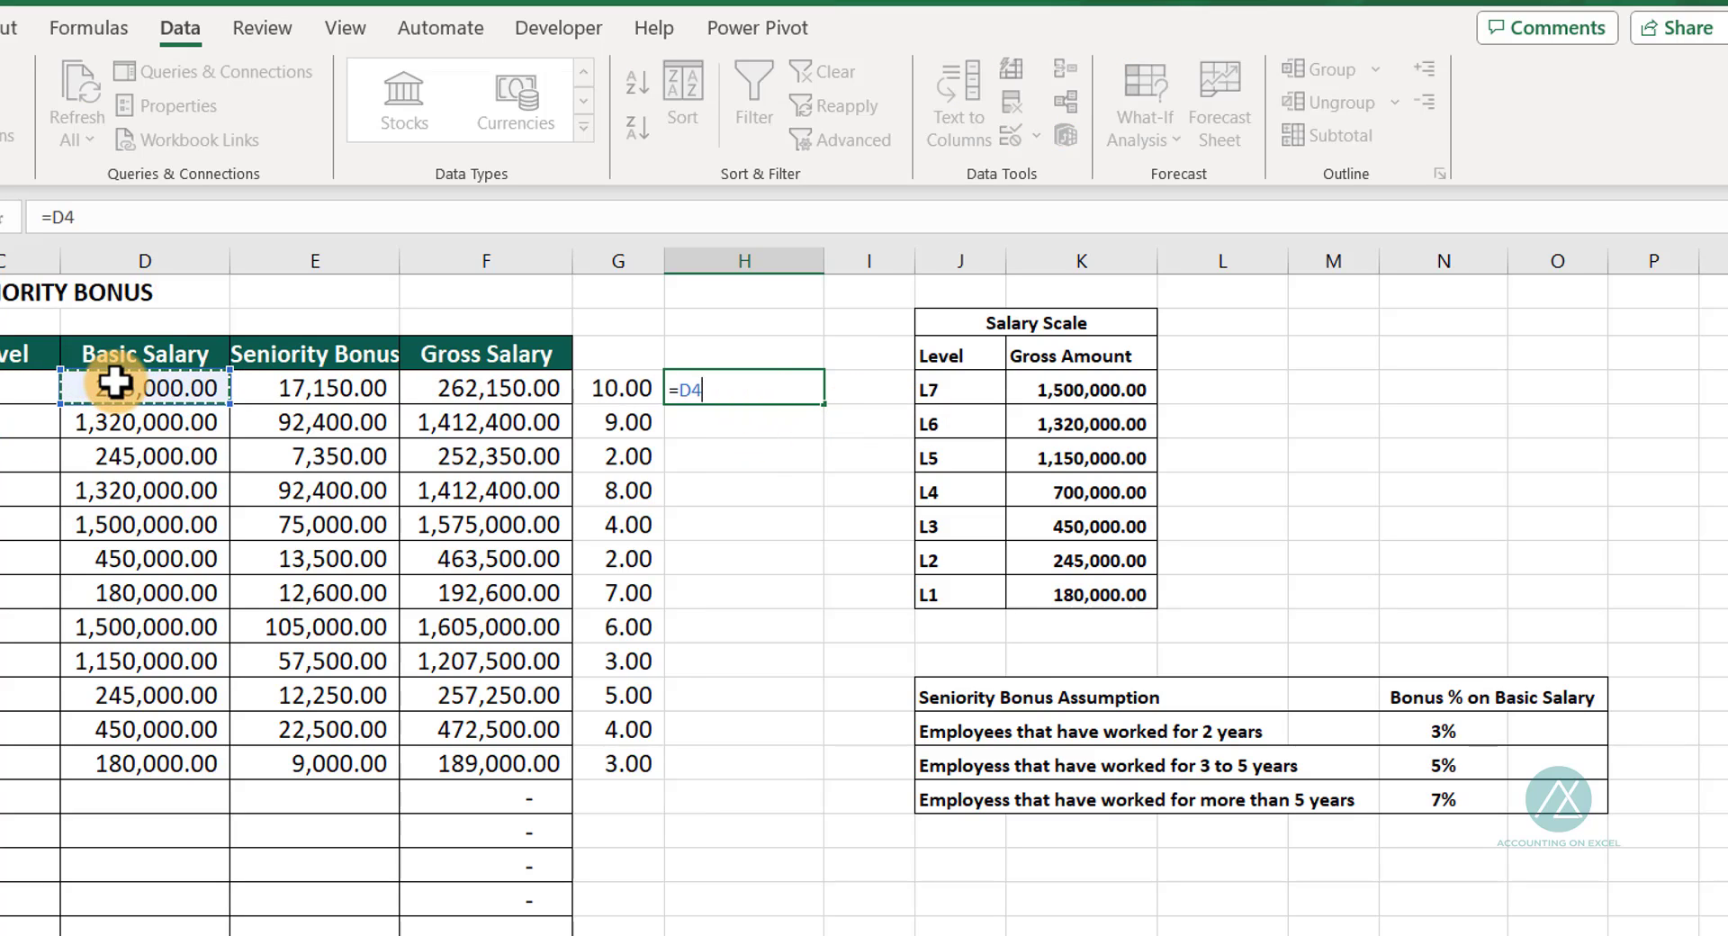
type("*")
left_click(1473, 802)
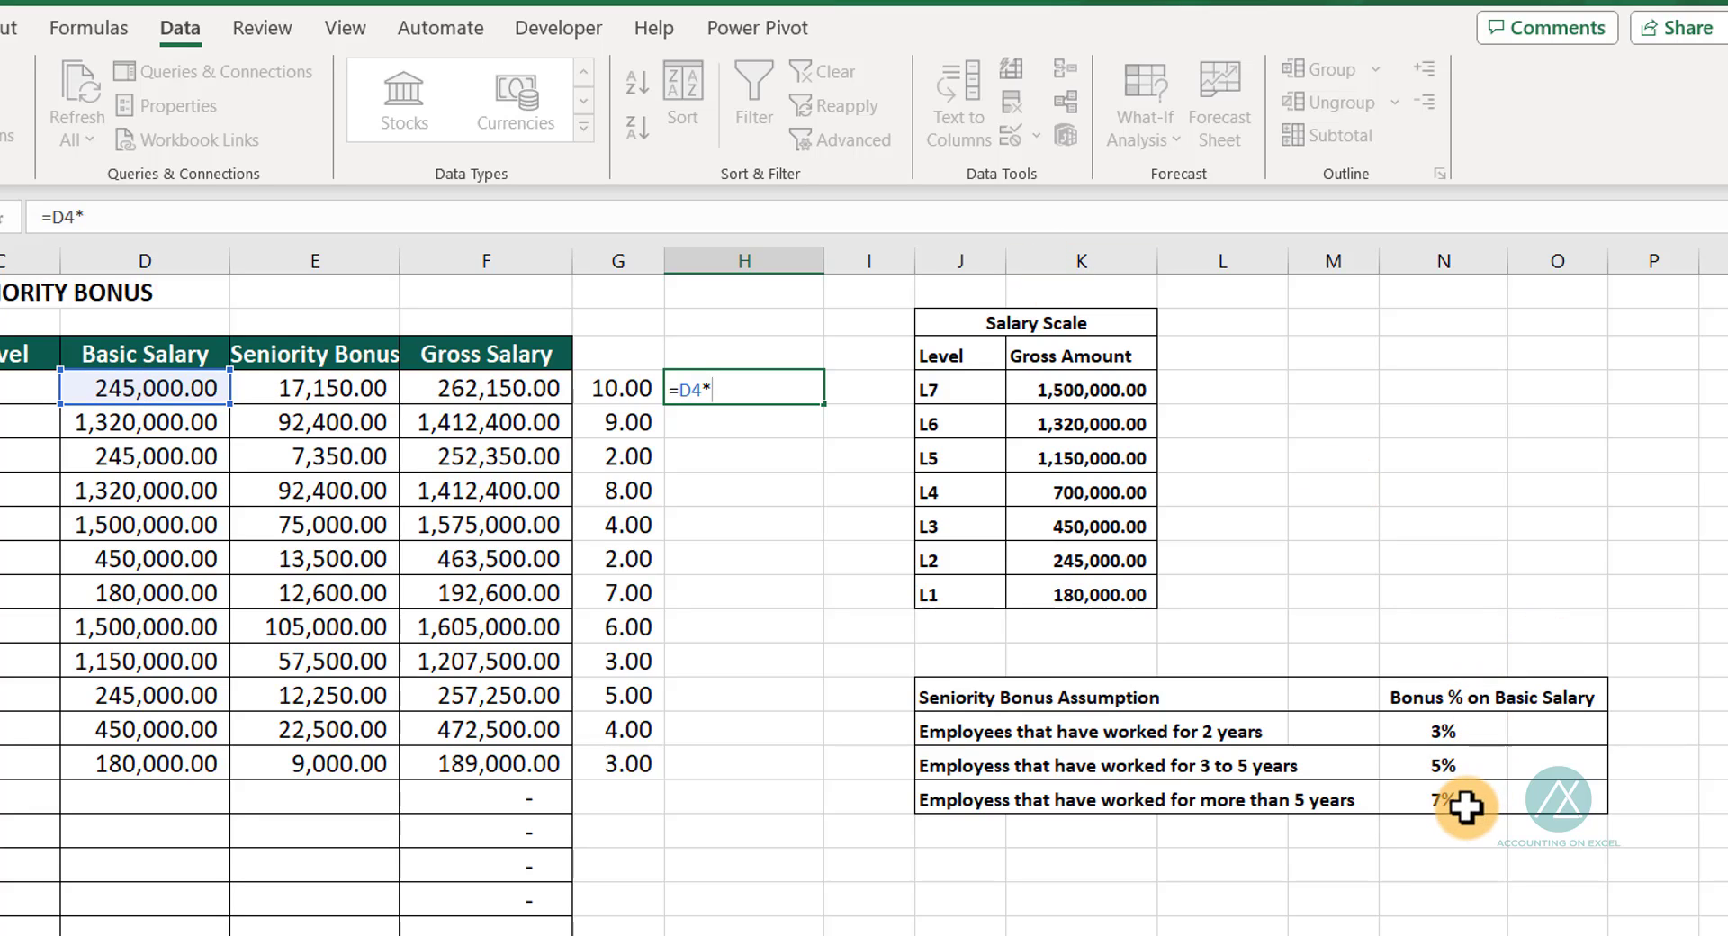
key("Return")
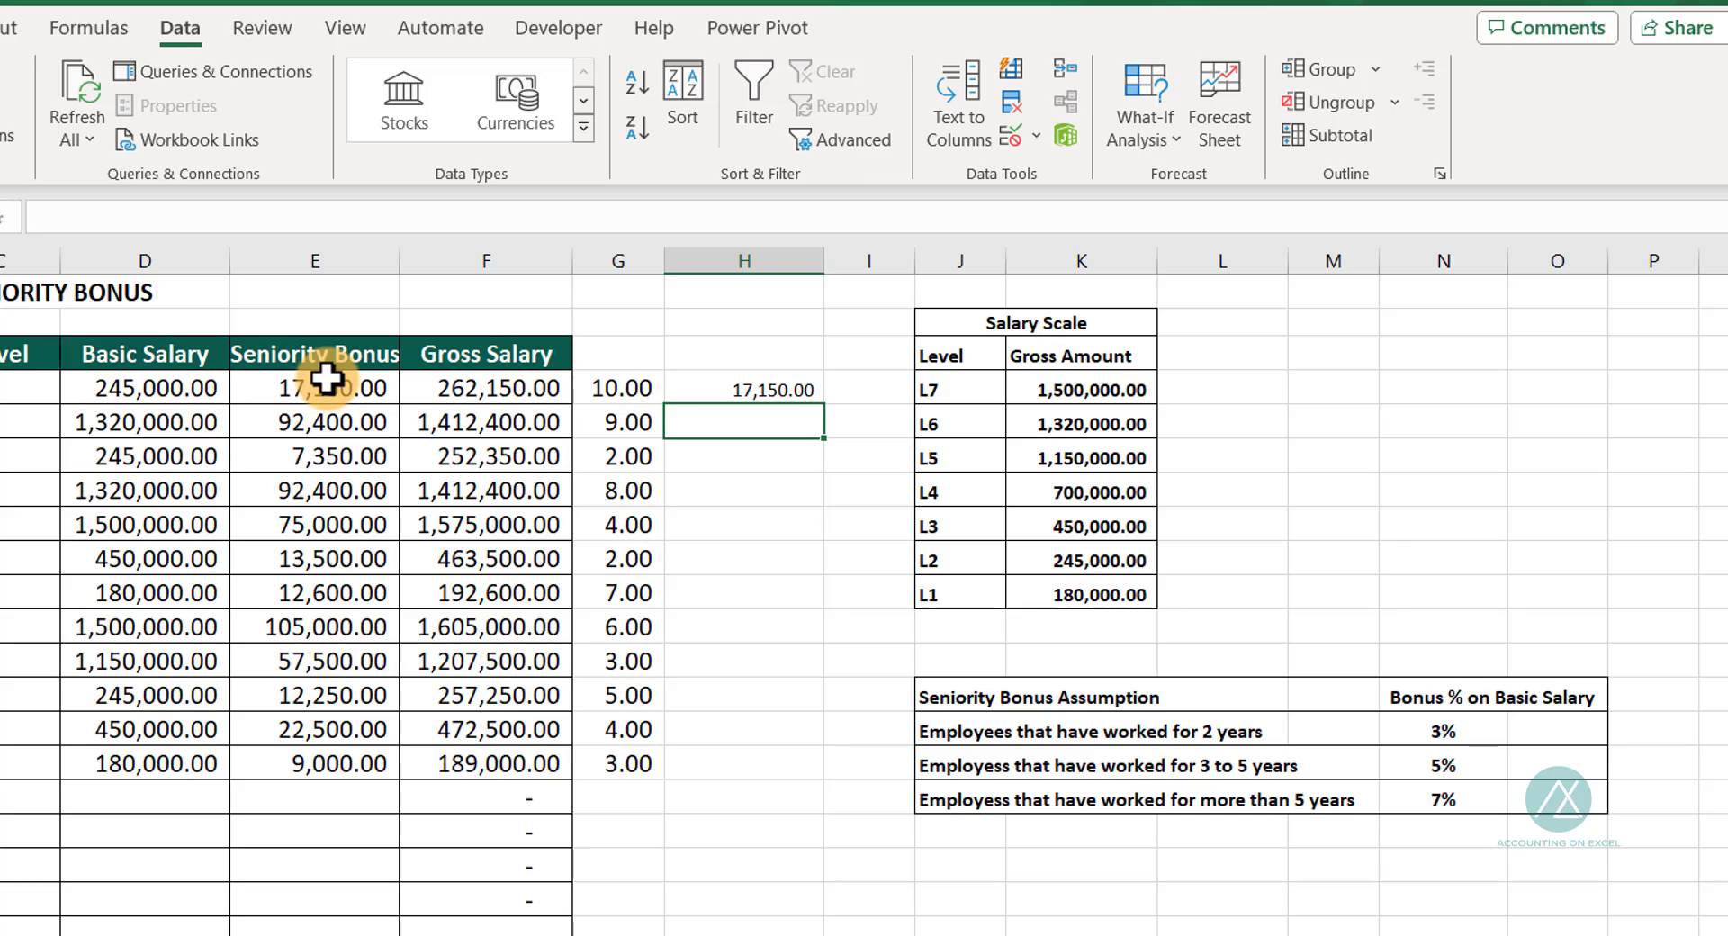
Make the rate reference in H4 absolute, giving =D4*$N$16, and fill the bonus check down to H15
left_click(765, 386)
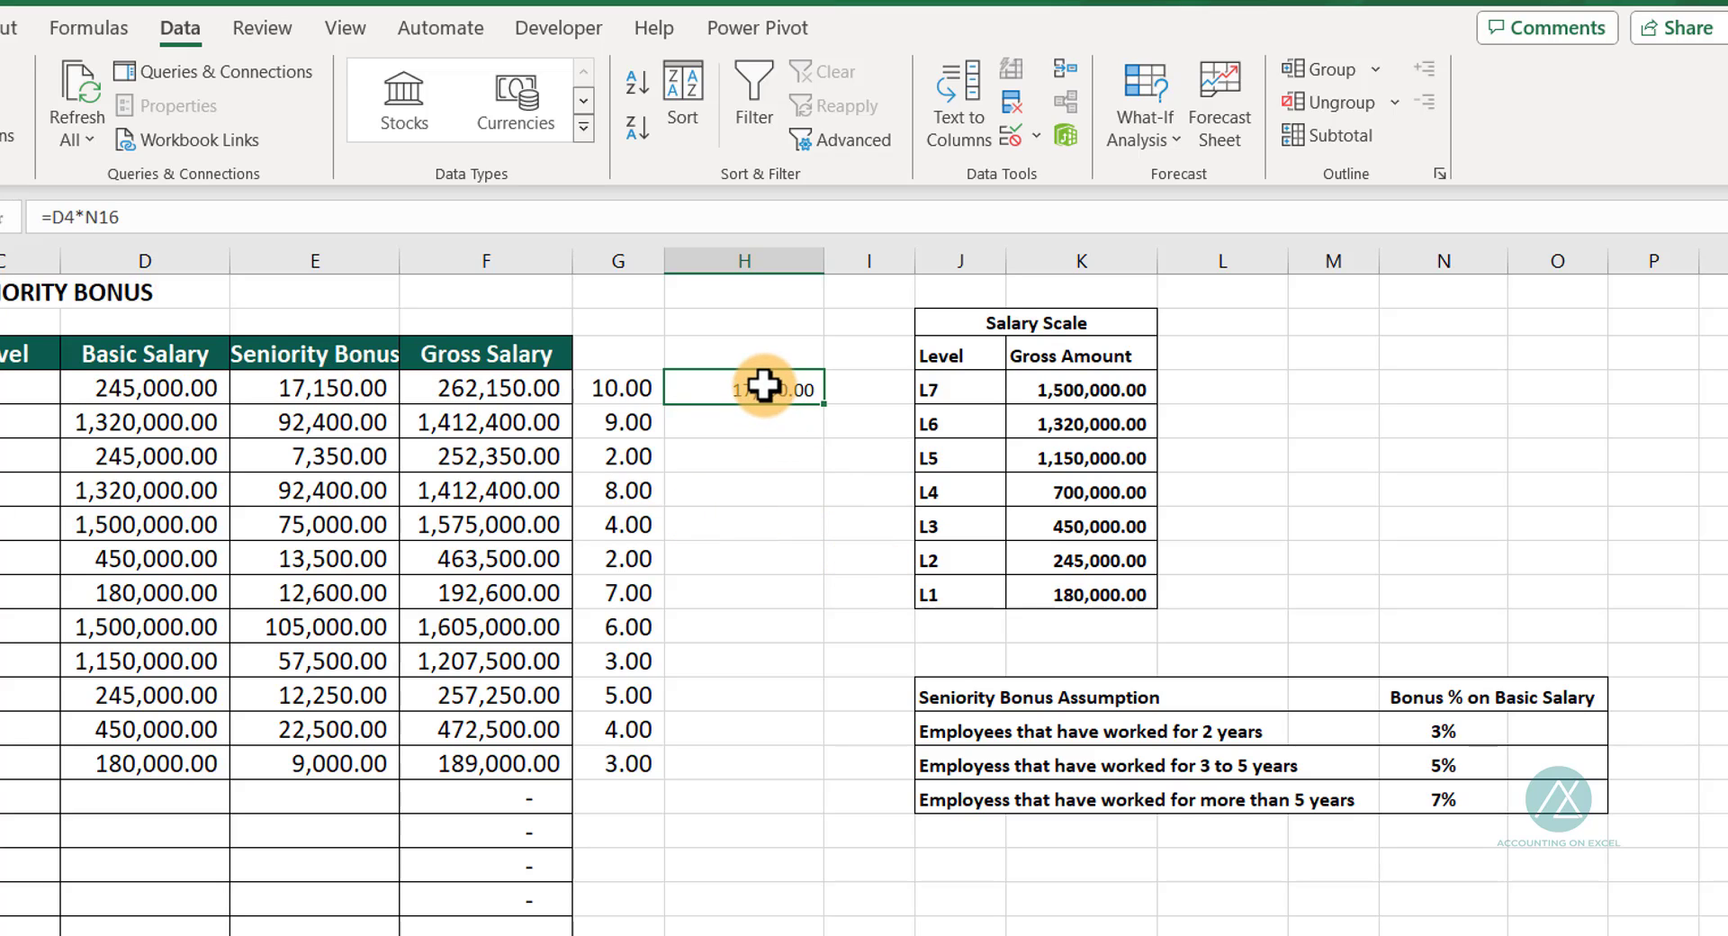
double_click(766, 387)
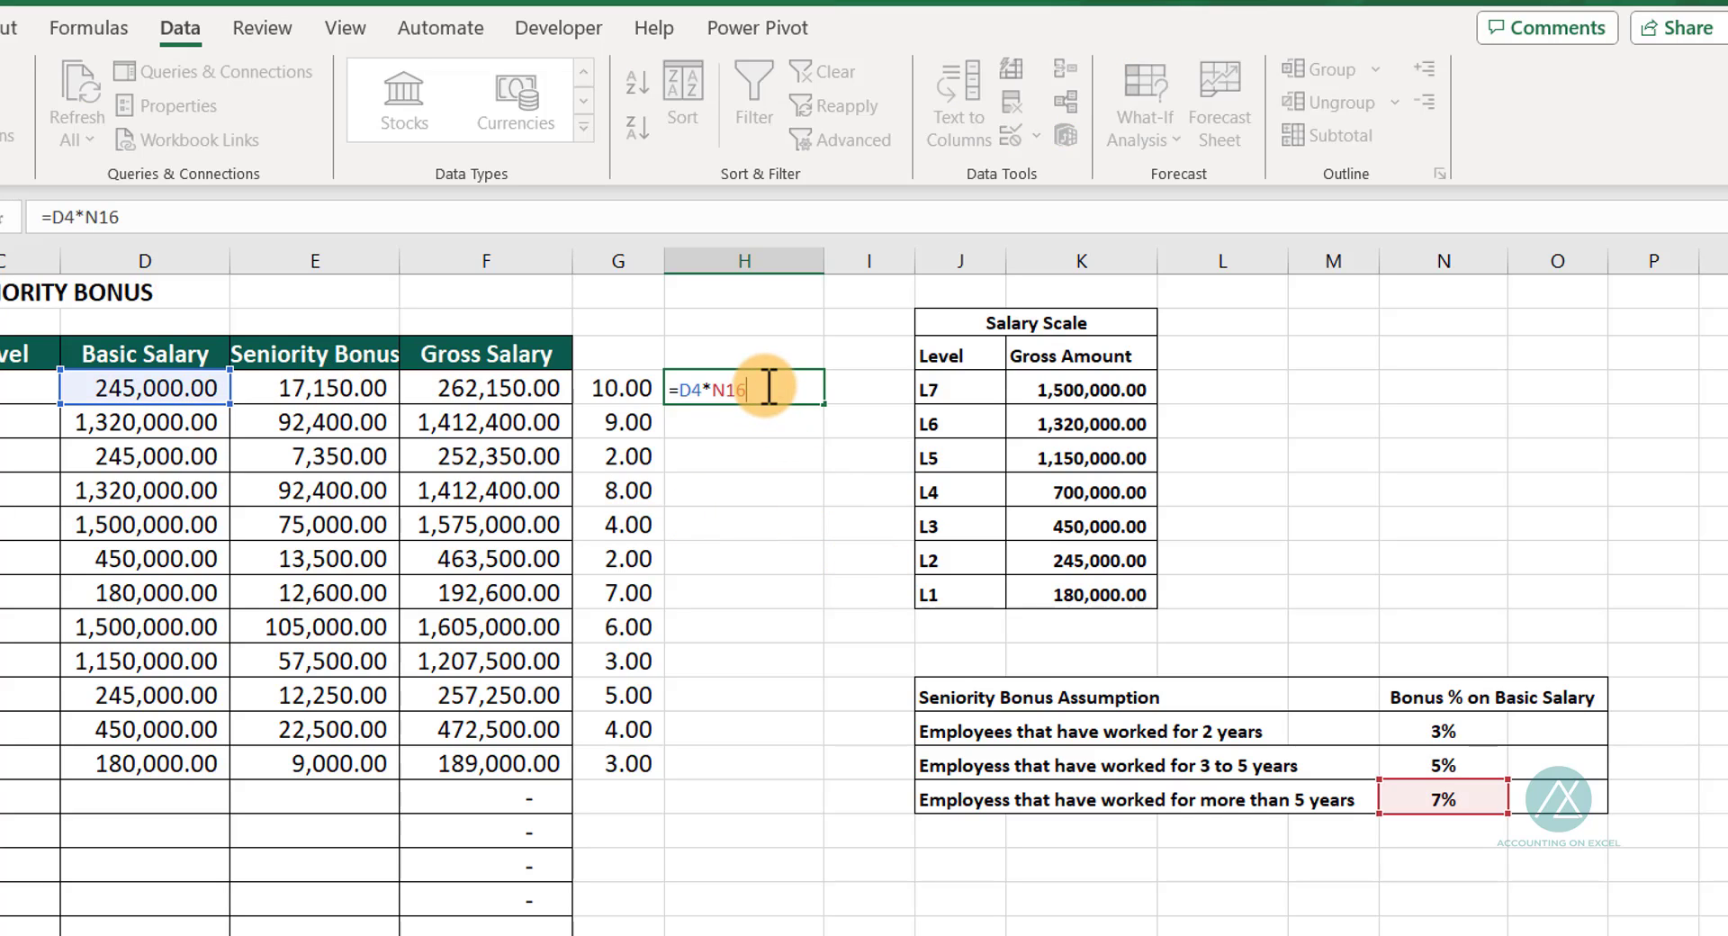
double_click(721, 387)
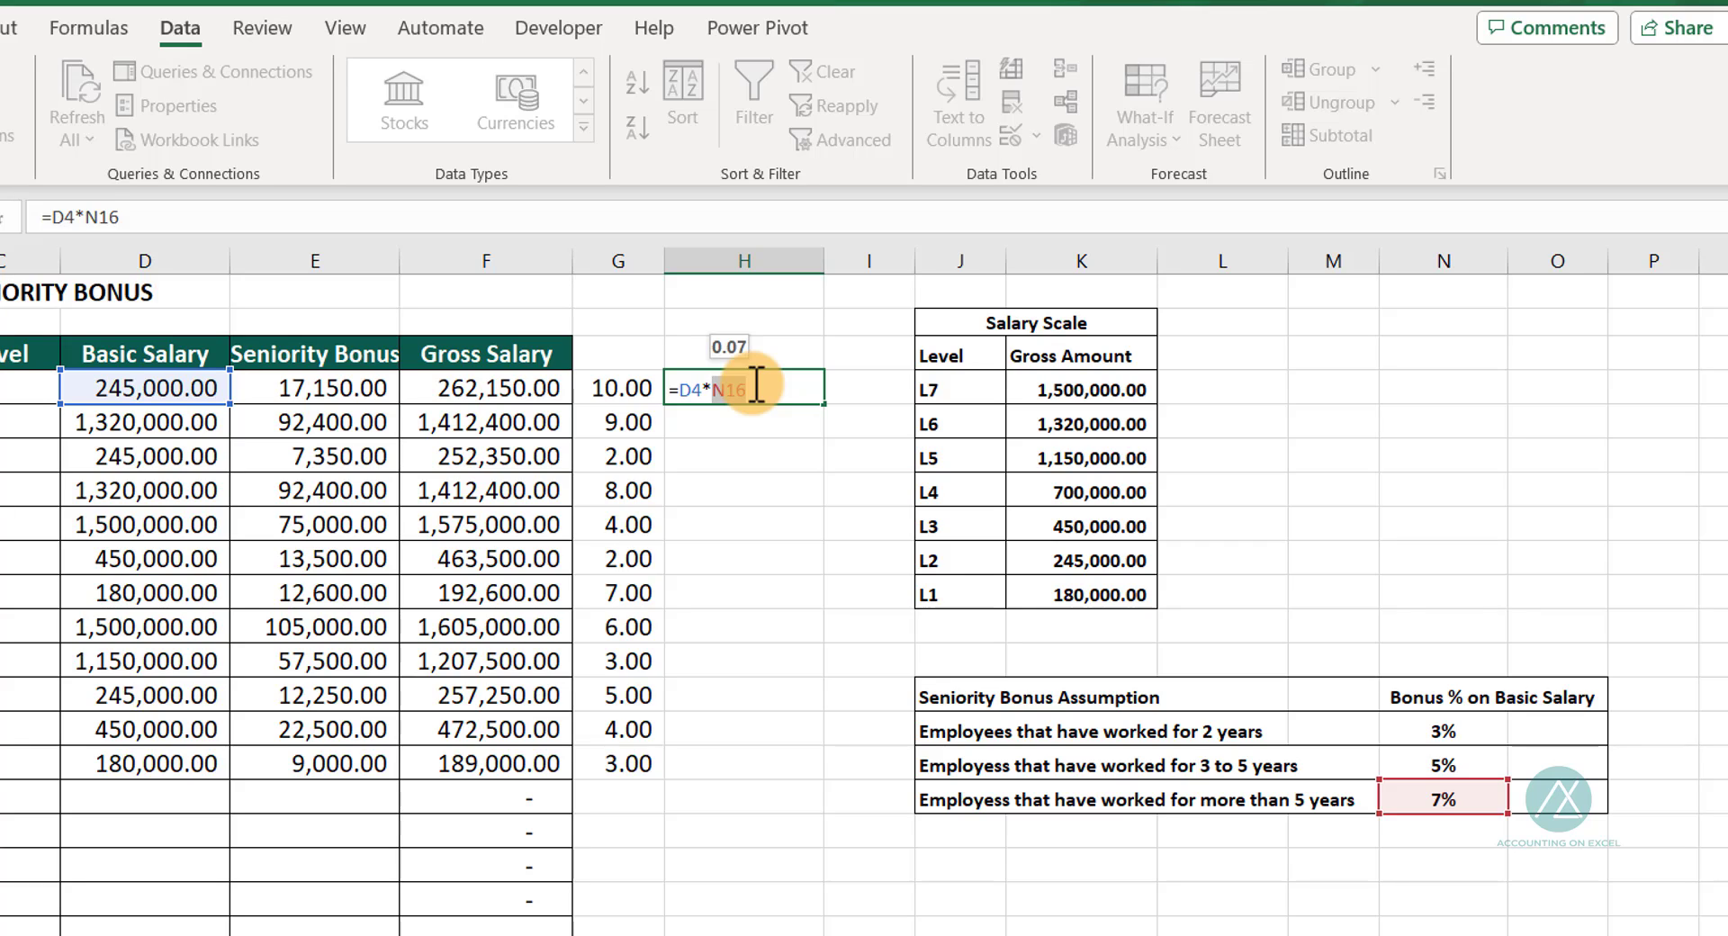
key("Return")
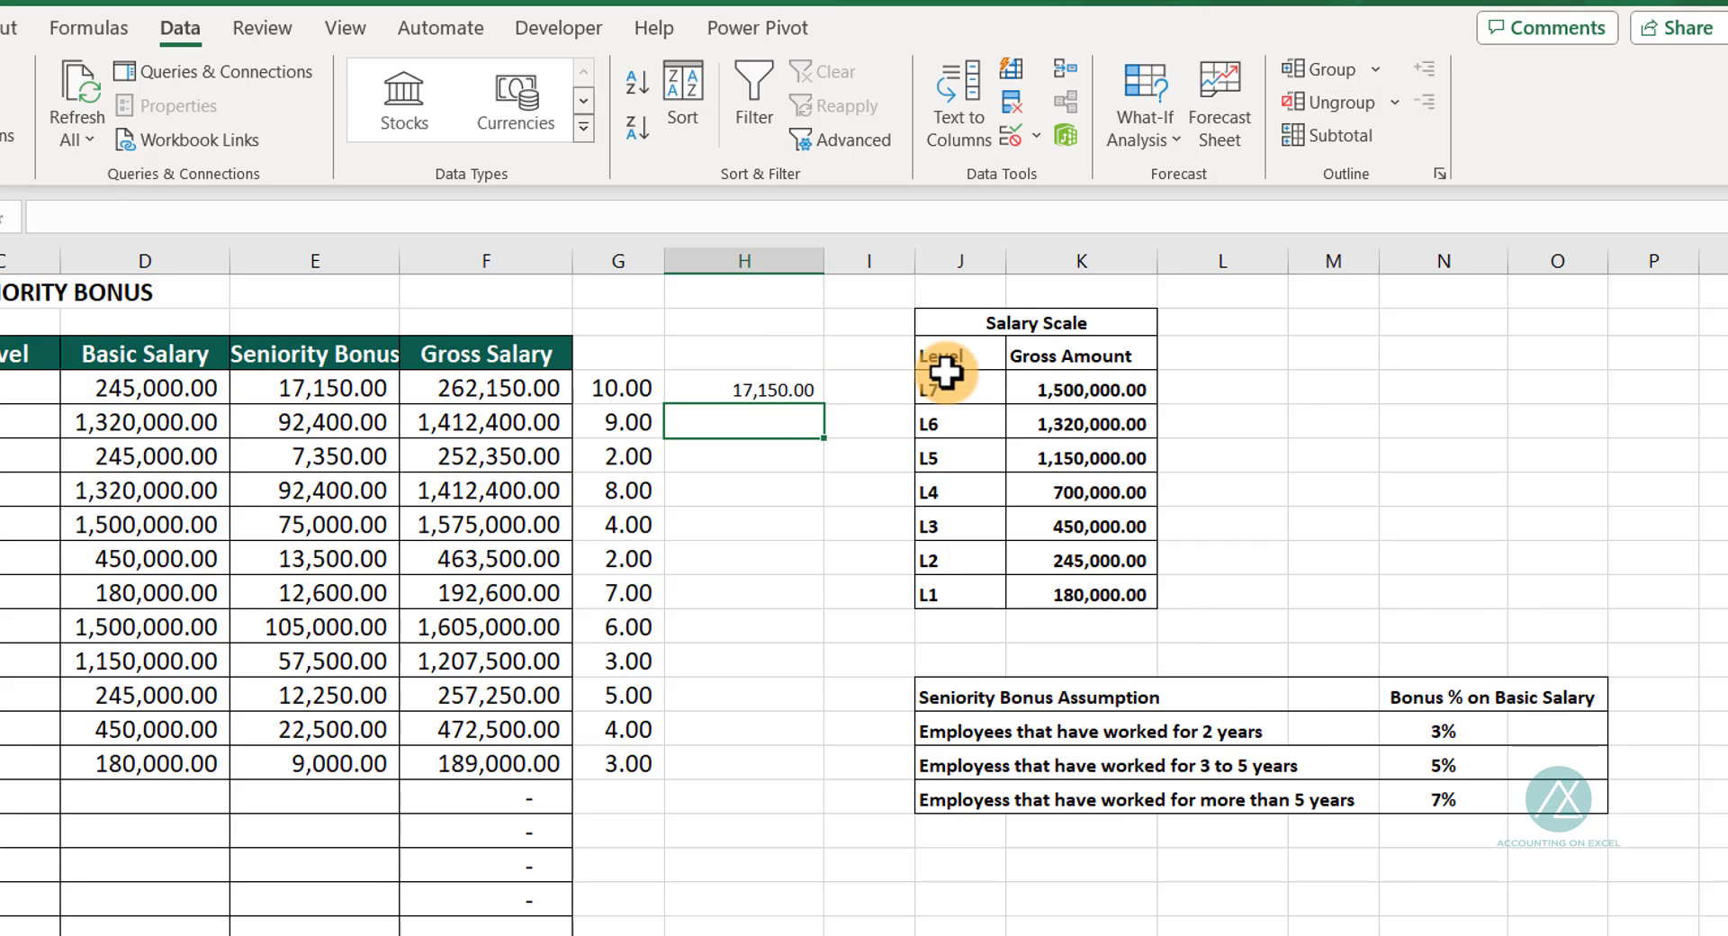
left_click(779, 389)
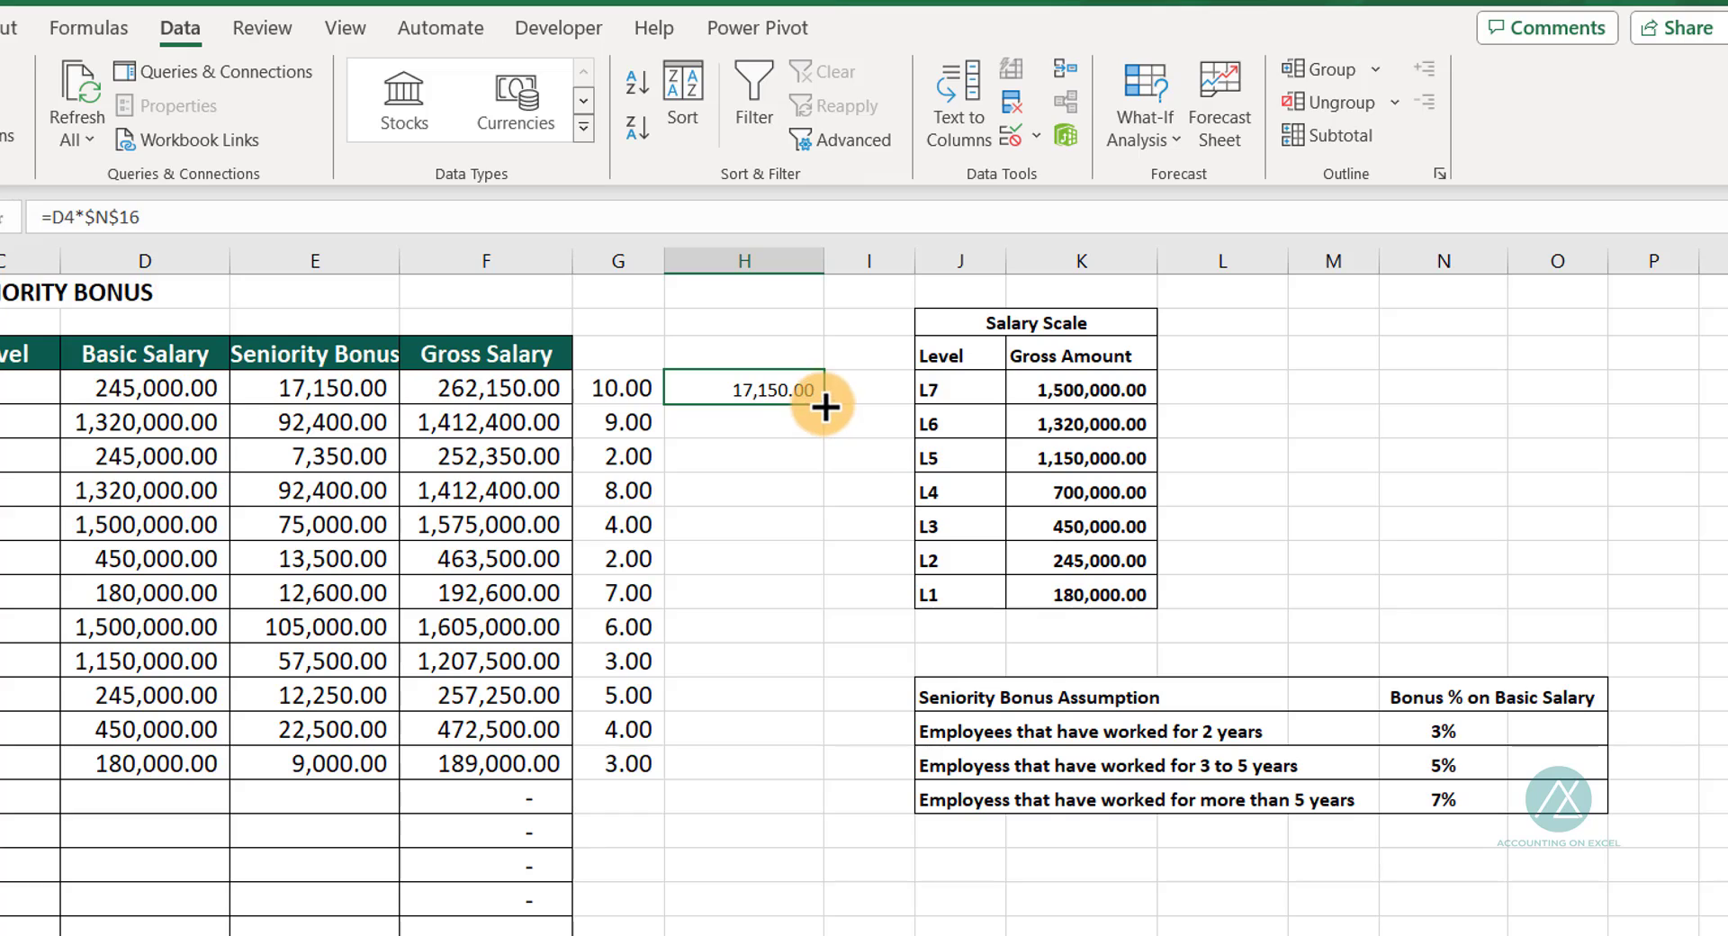
left_click_drag(825, 405, 746, 777)
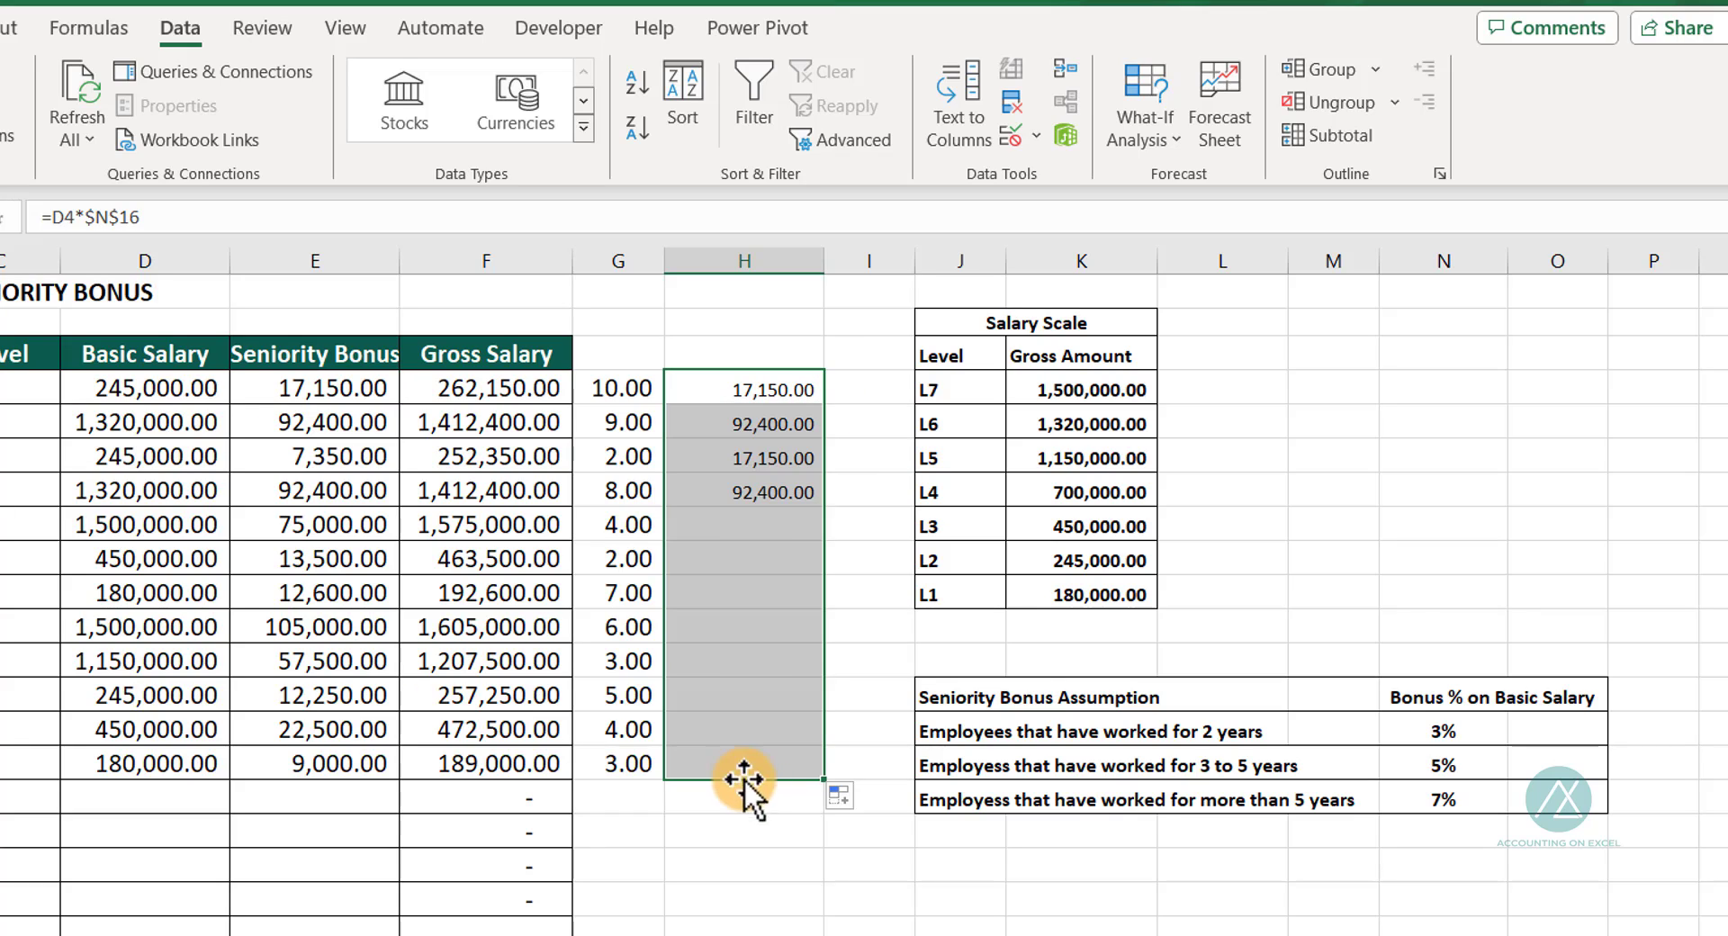
Change the bonus check in H6 to the two-year rate, =D6*$N$14, and compare it with the bonus in E6
left_click(627, 420)
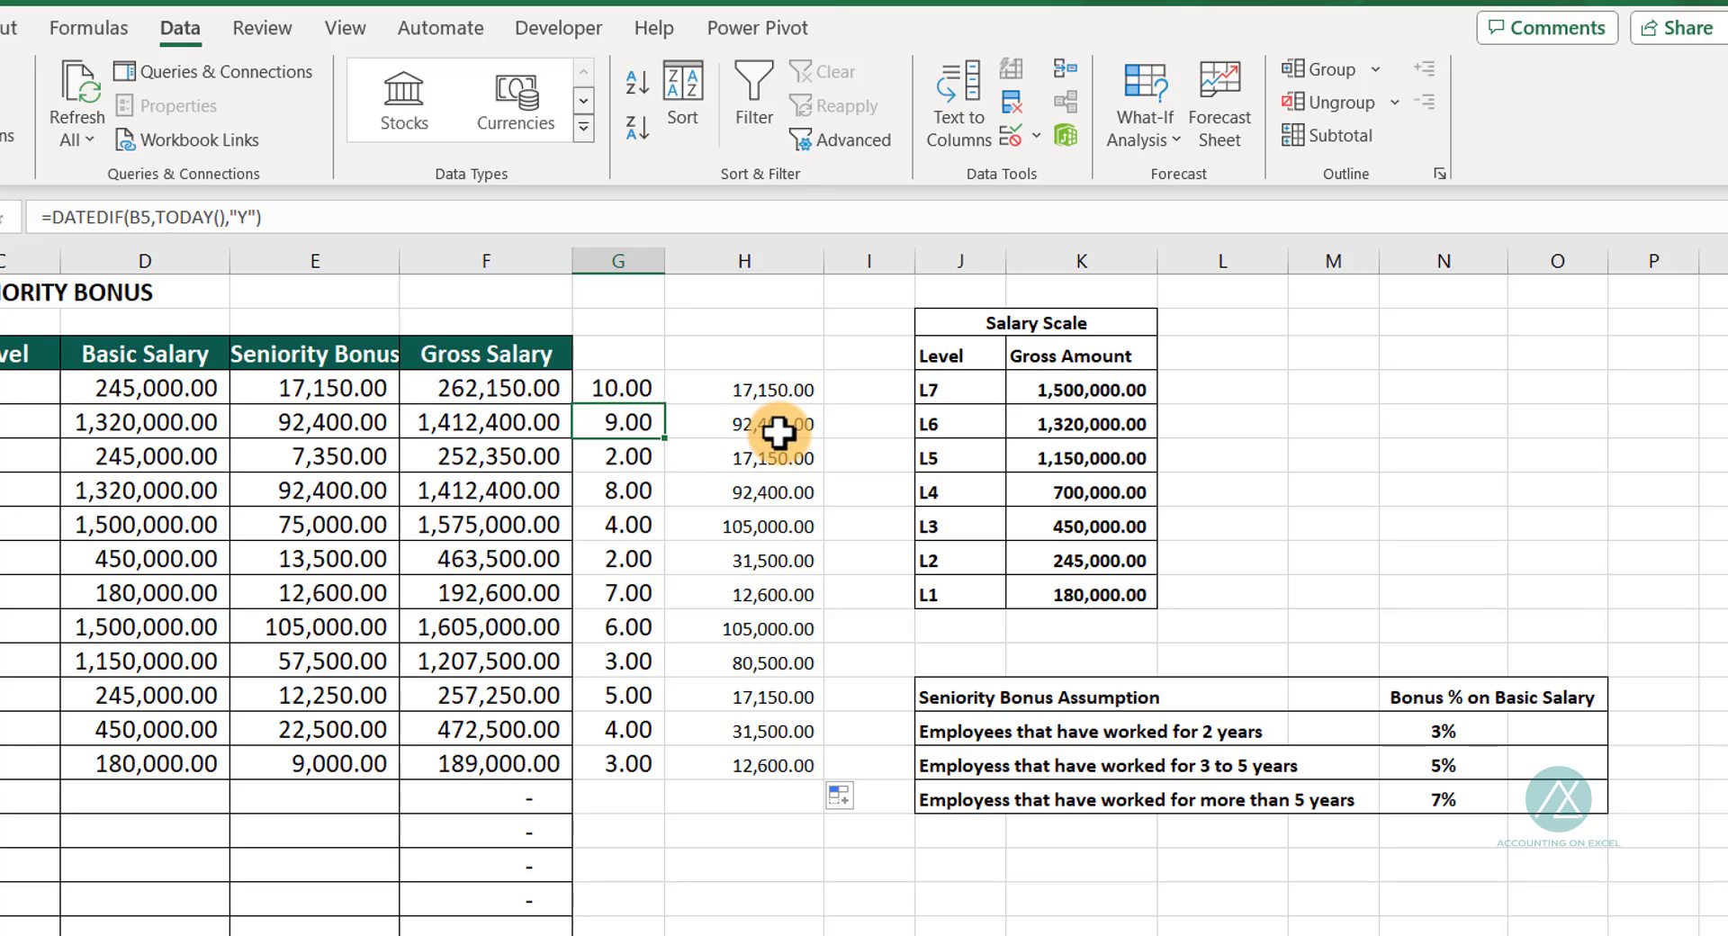
double_click(747, 457)
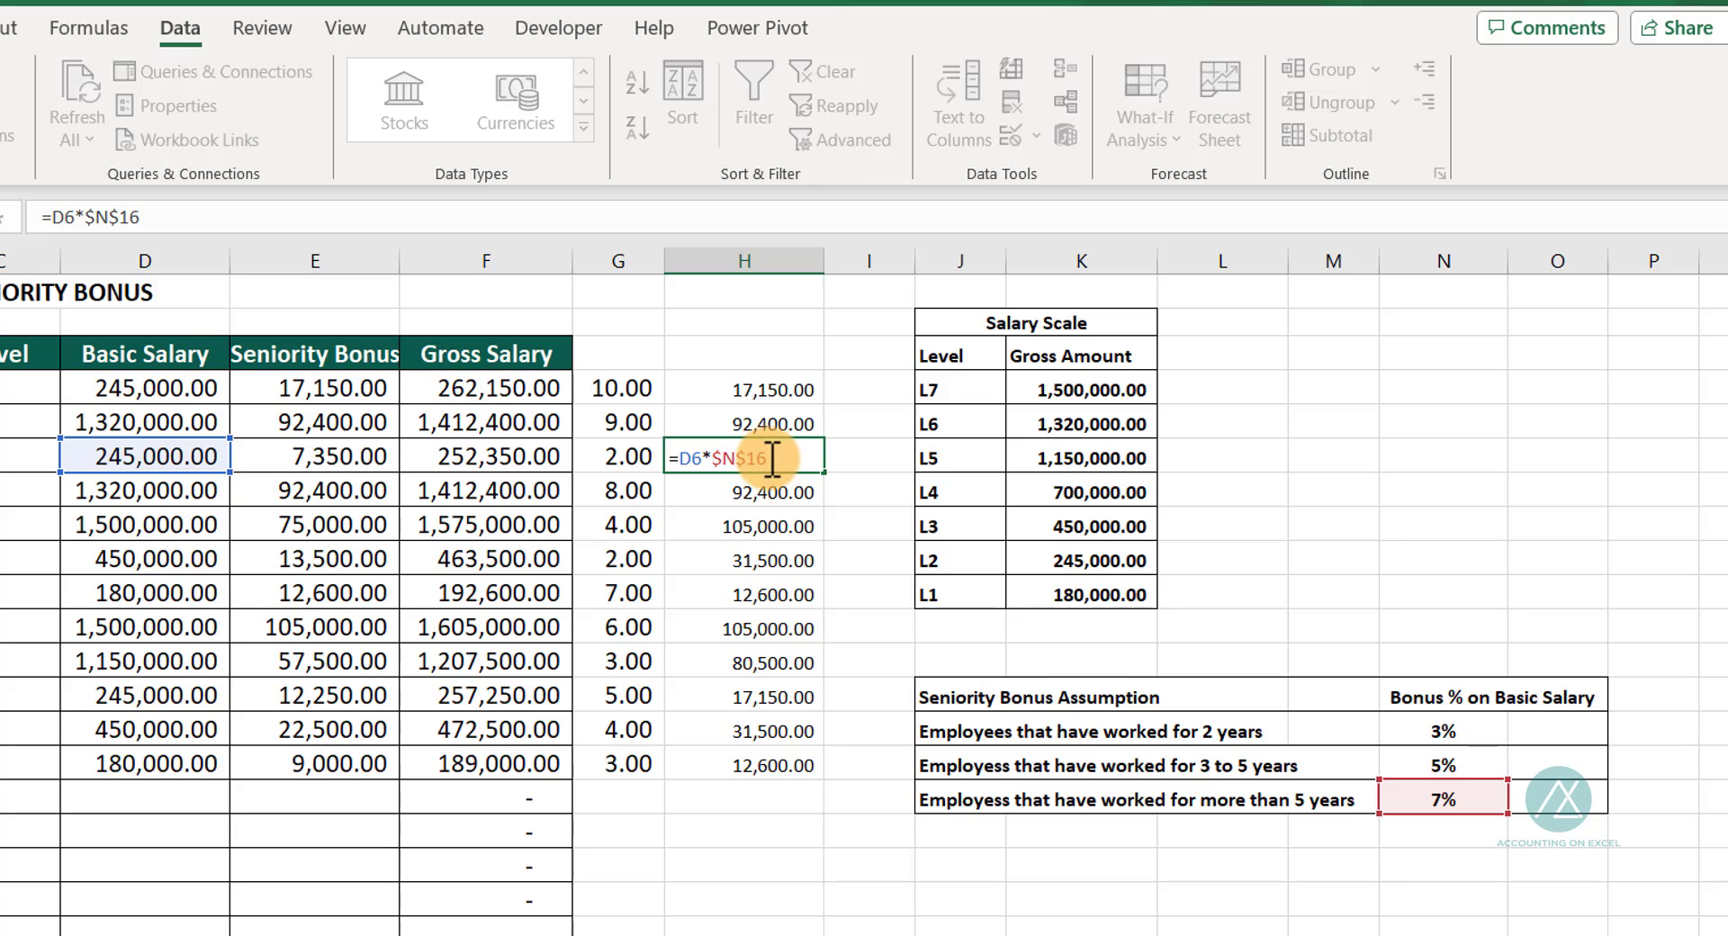
key("BackSpace")
key("BackSpace")
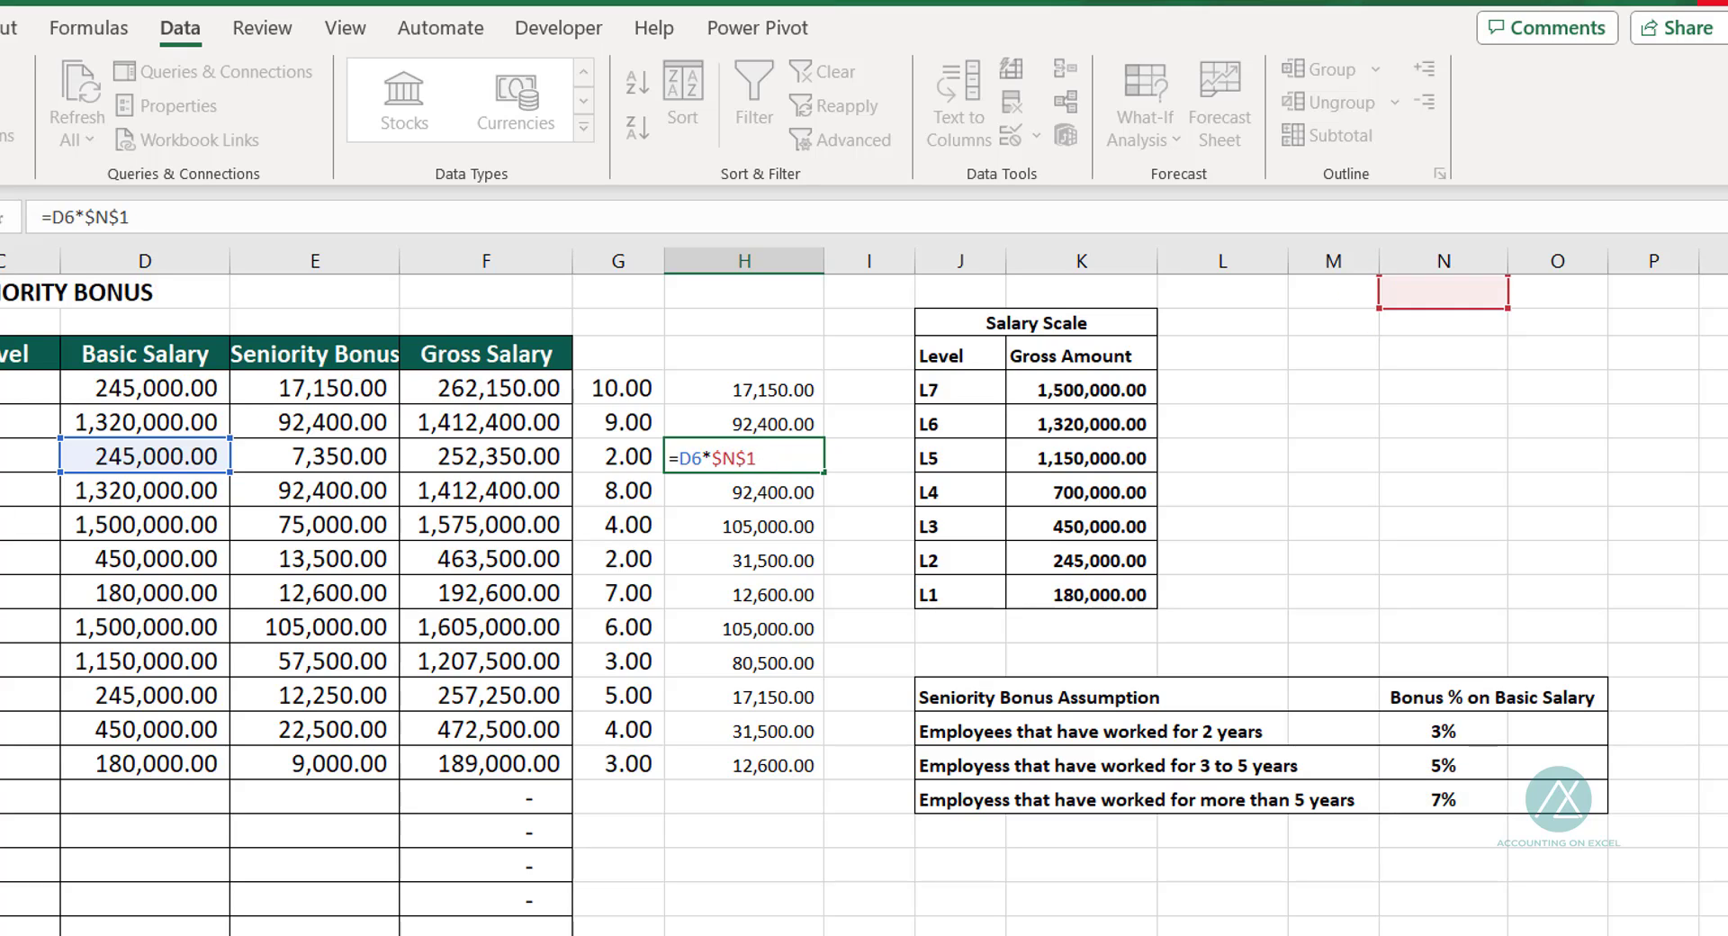
type("14")
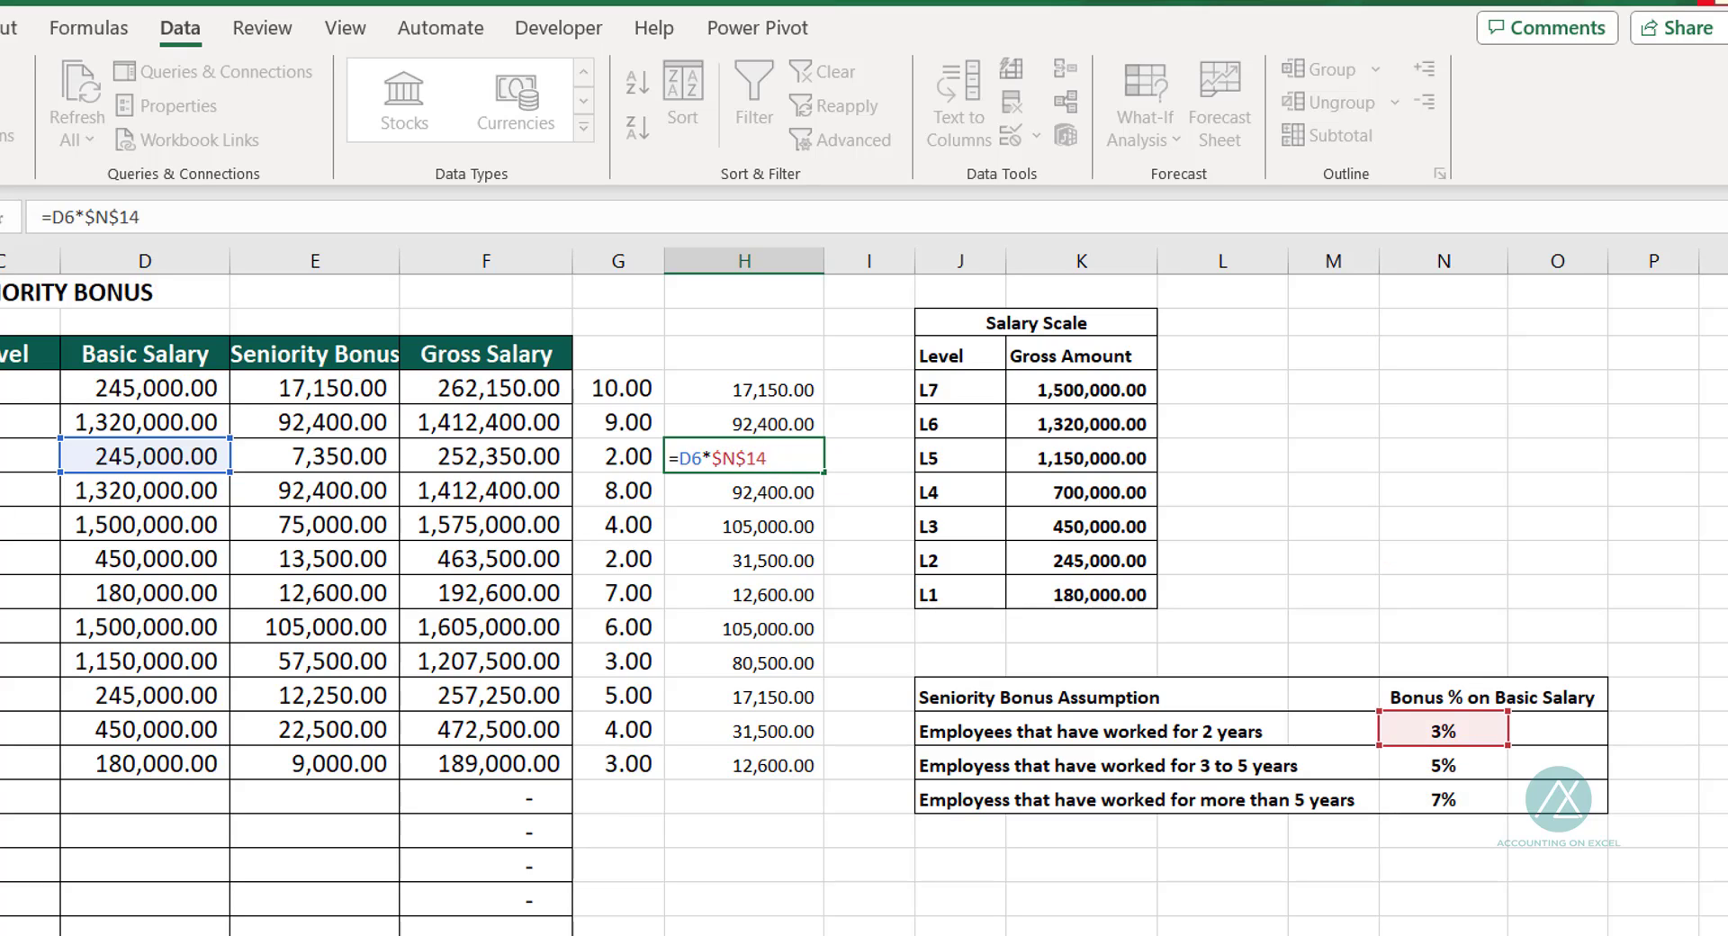
key("Return")
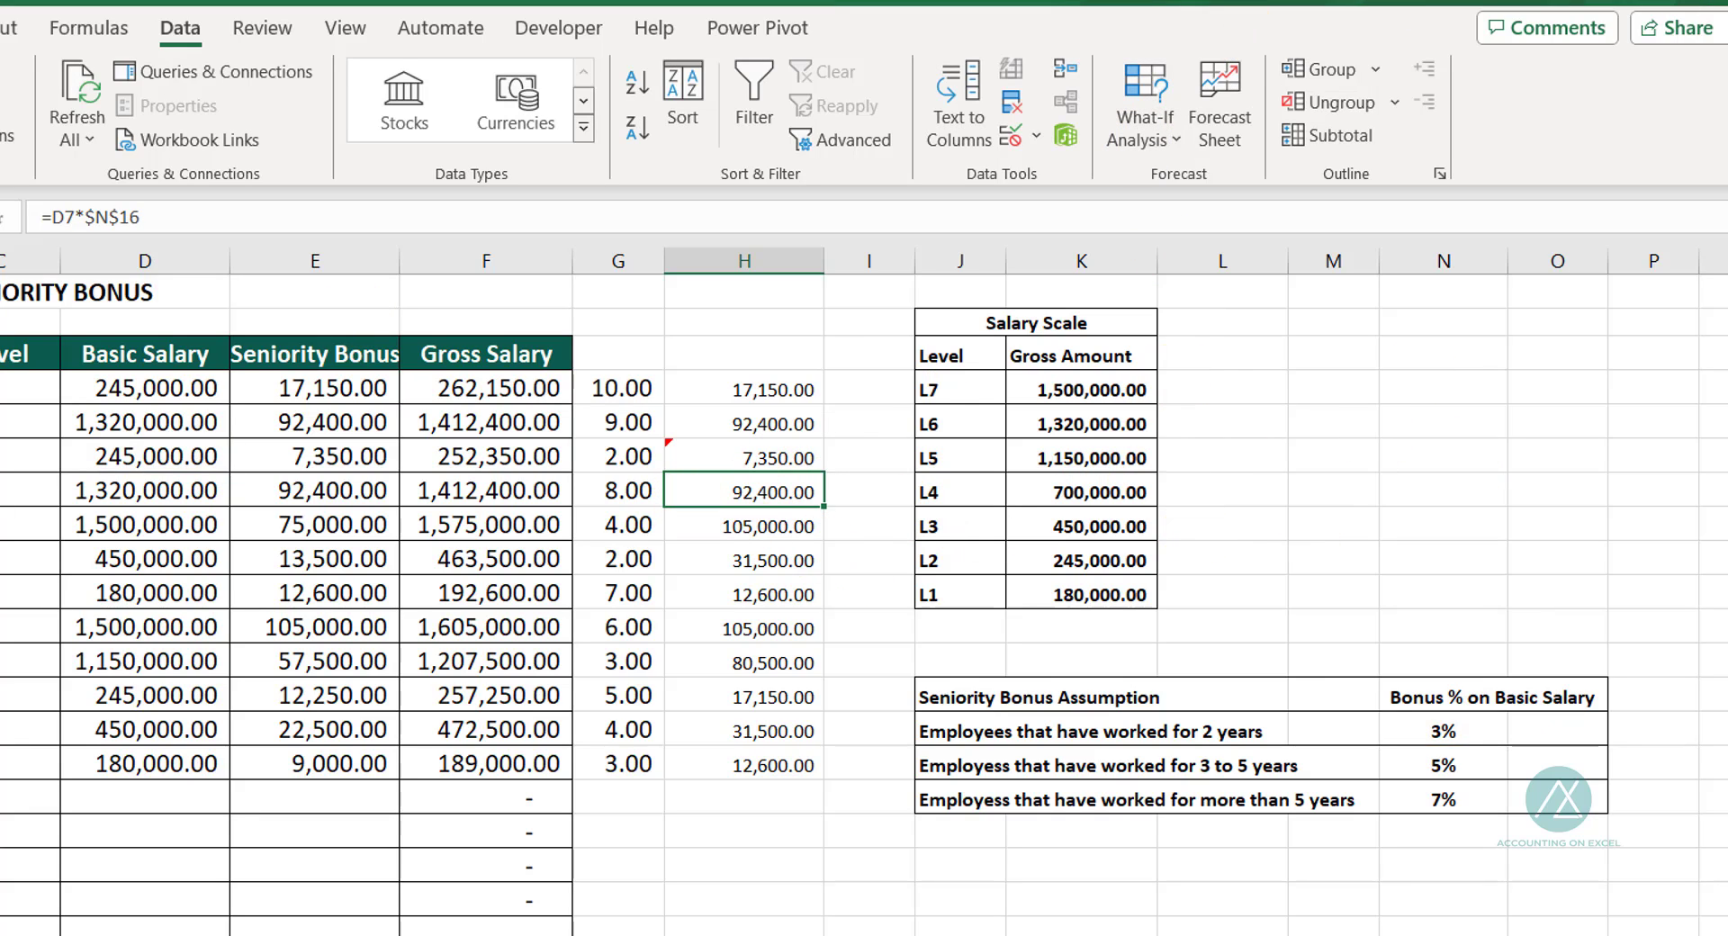
left_click(290, 457)
left_click(769, 455)
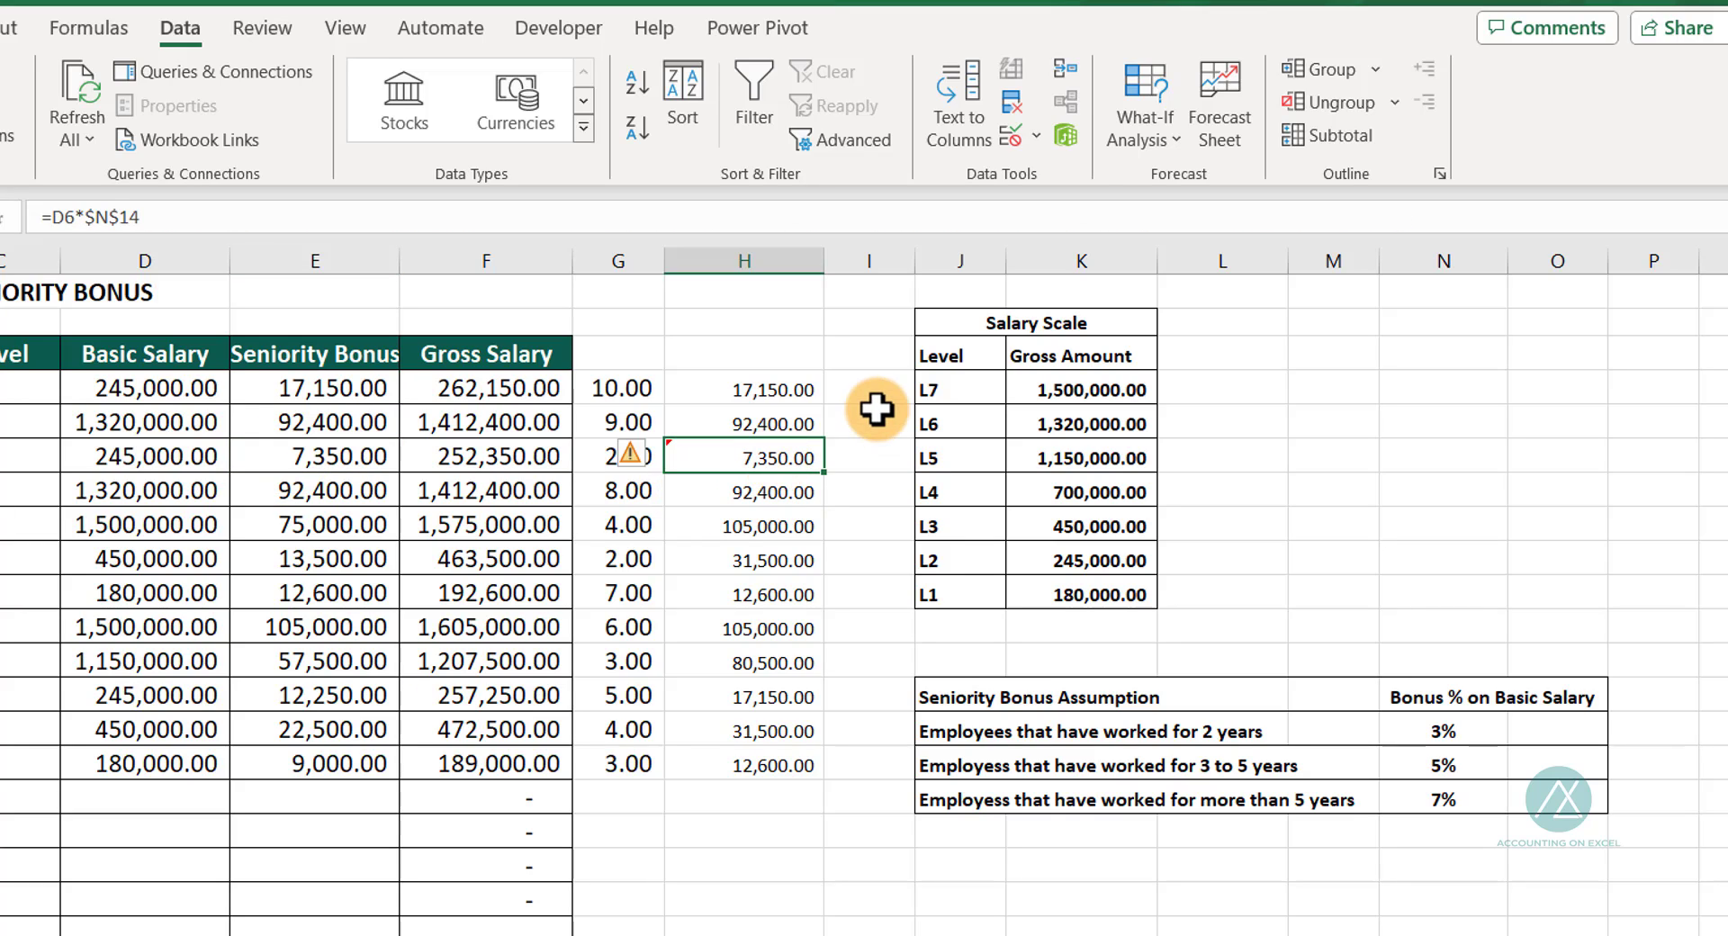
Enter the comparison =E4=H4 in I4 and fill it down to I15 to test every seniority bonus
left_click(874, 391)
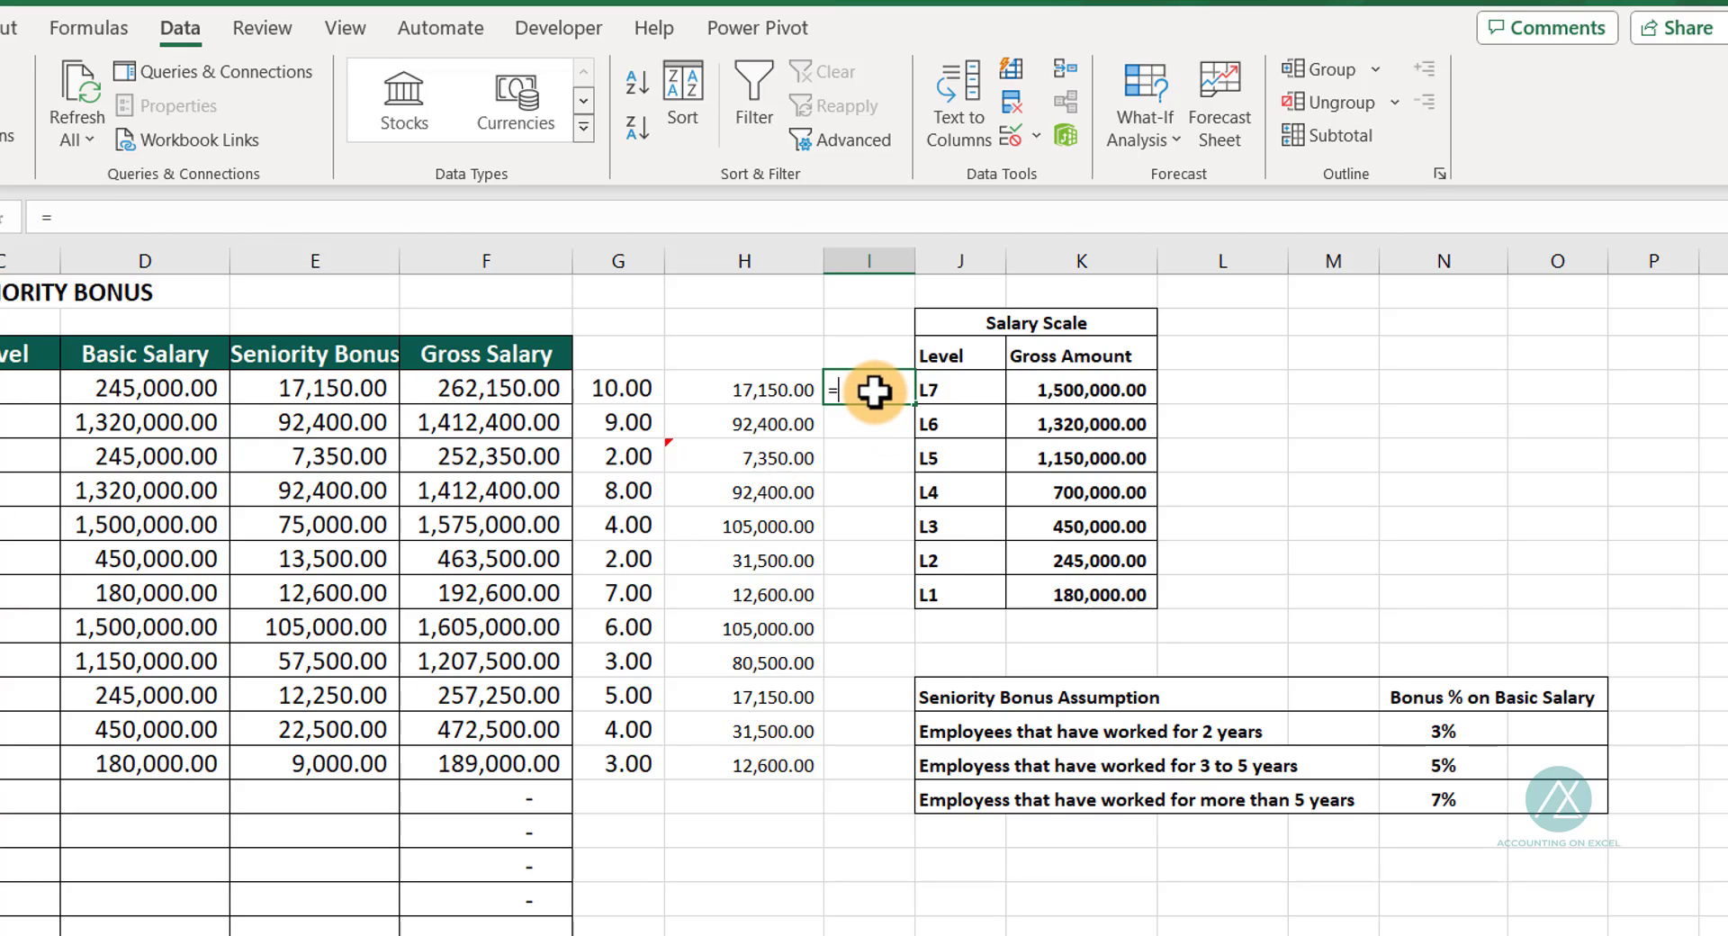
left_click(269, 388)
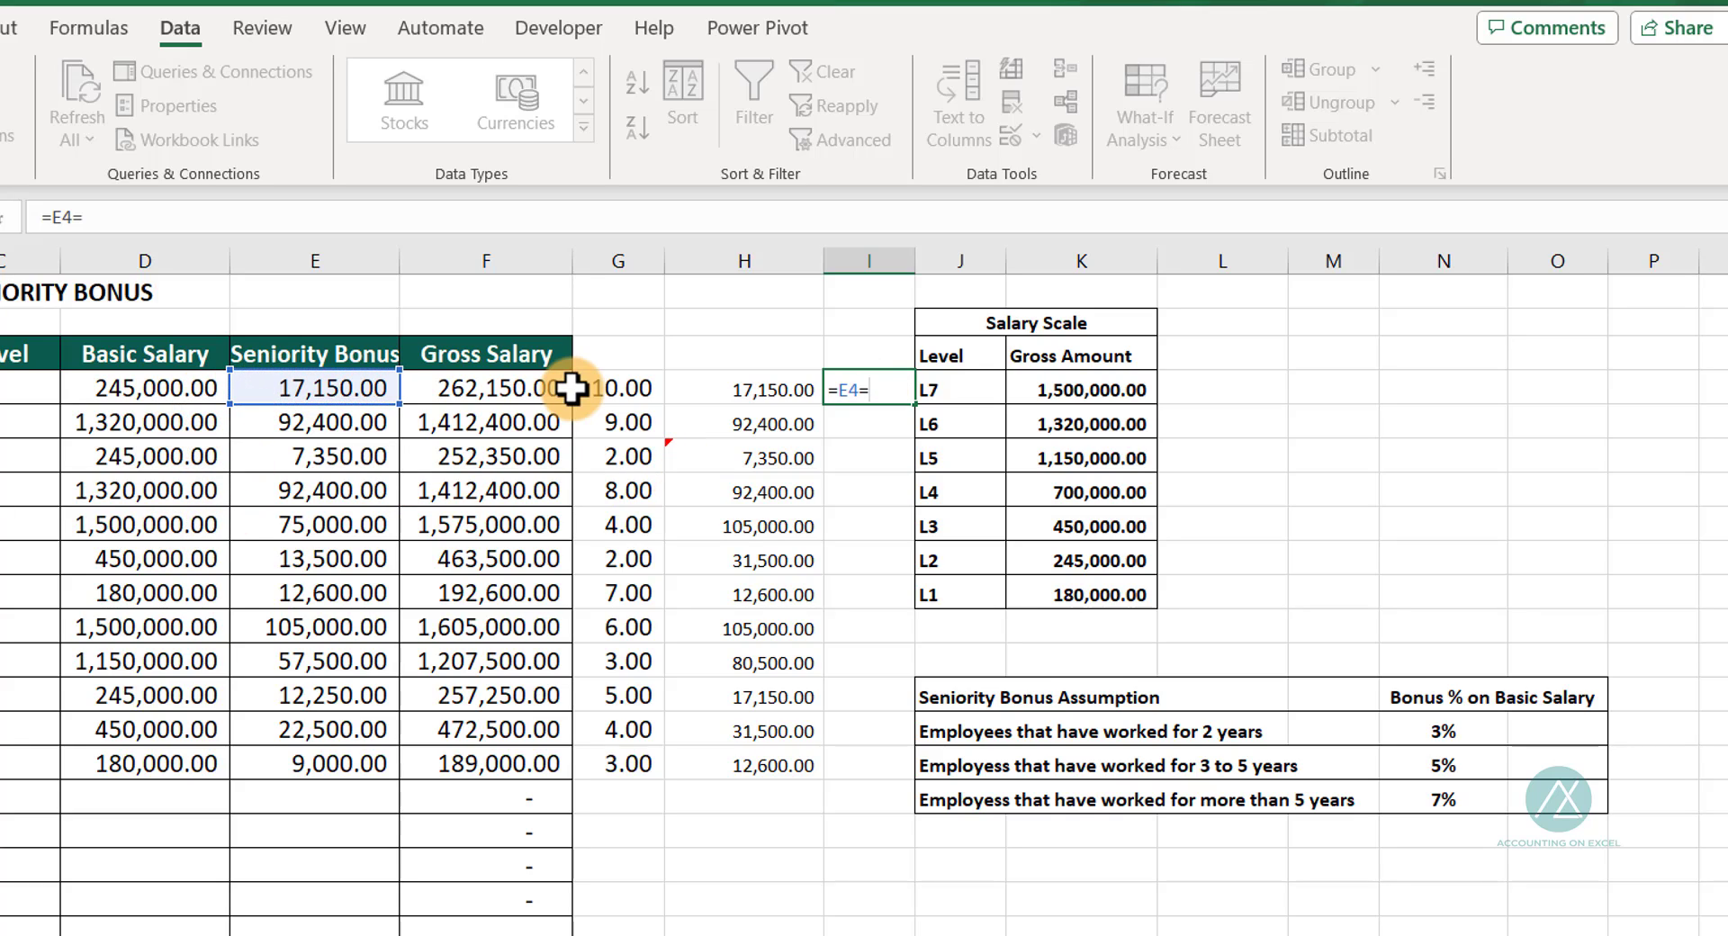
type("=")
left_click(730, 388)
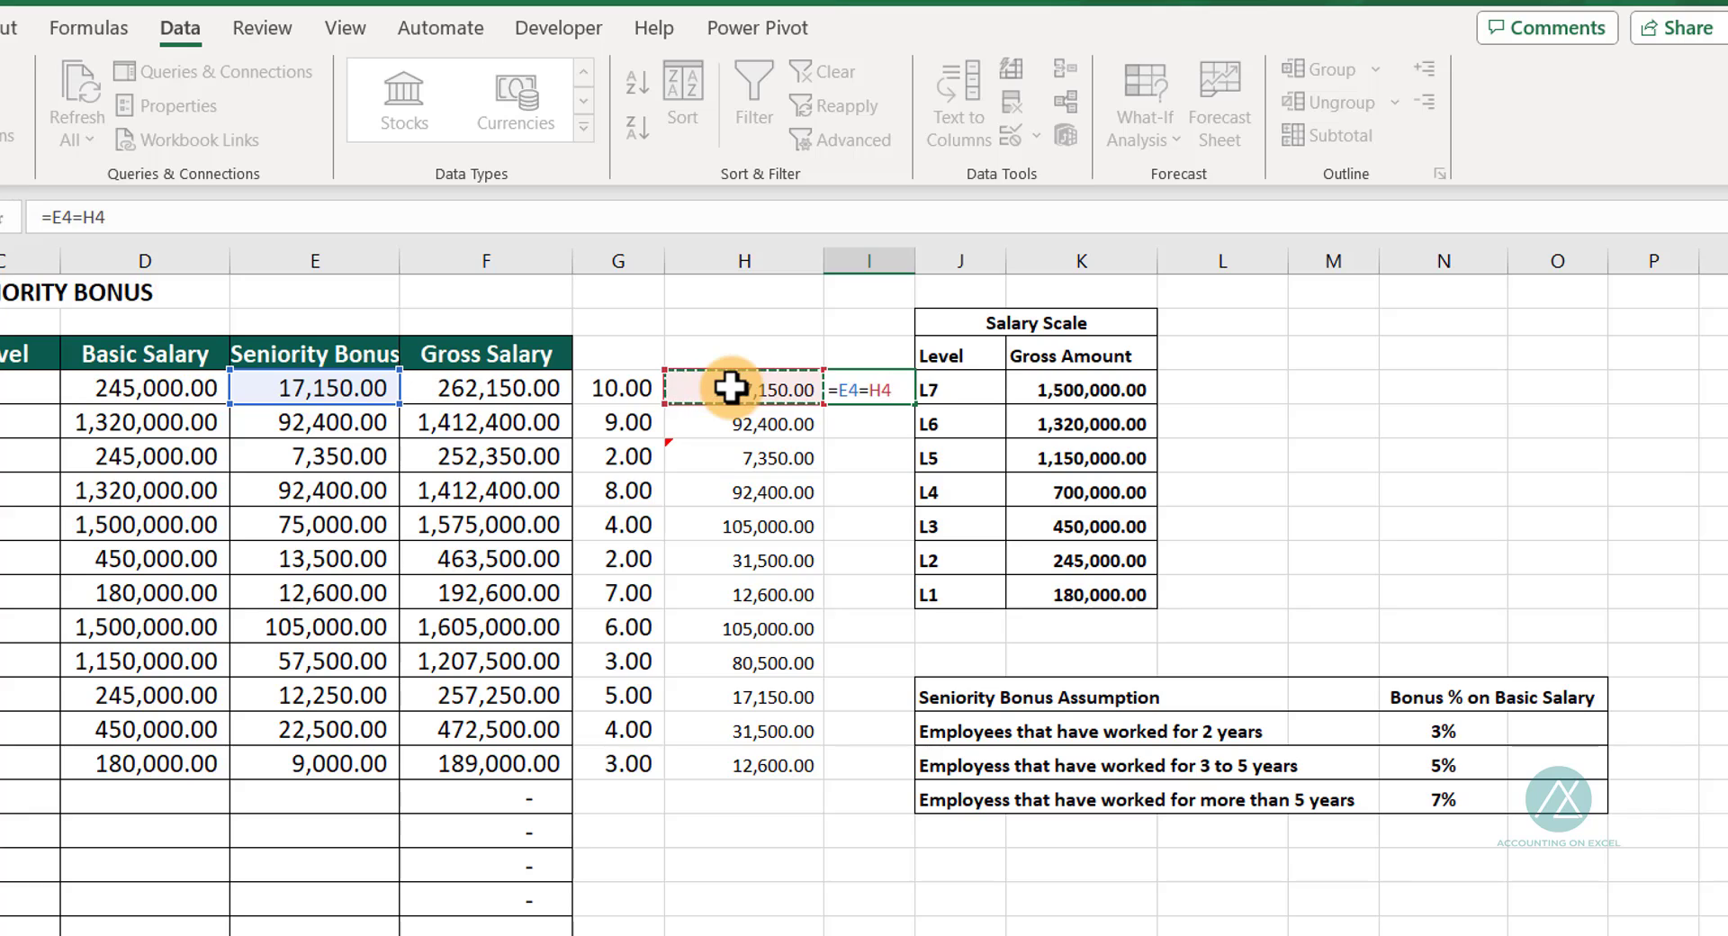
key("Return")
left_click(871, 388)
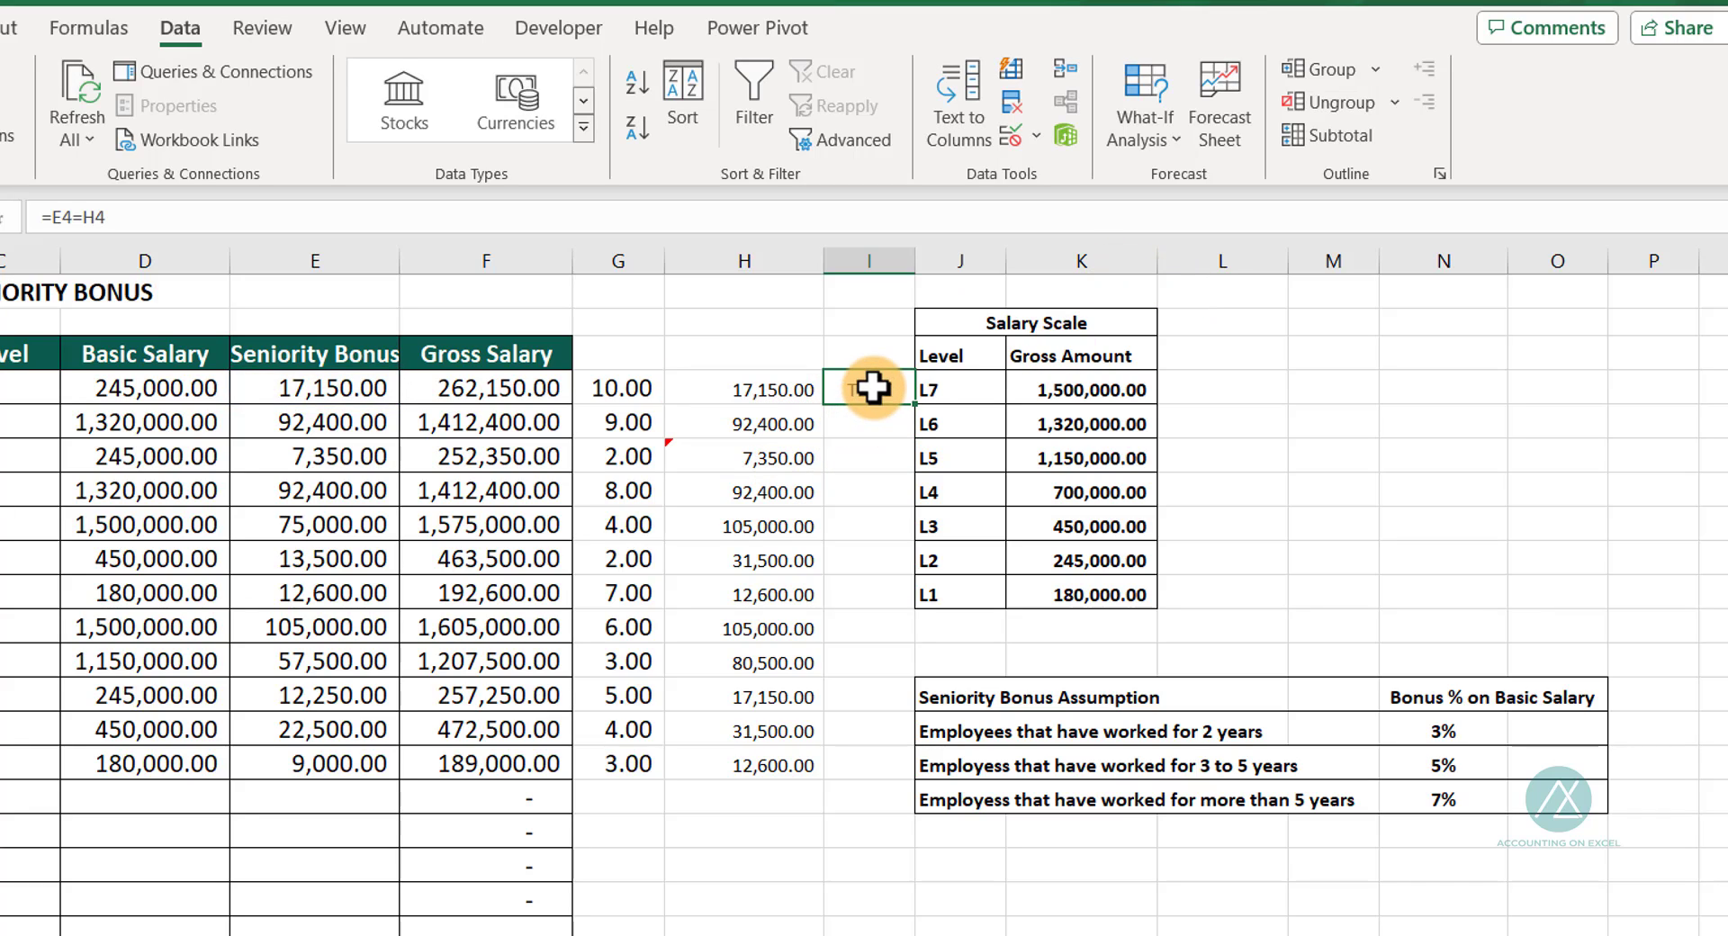
left_click_drag(913, 408, 867, 765)
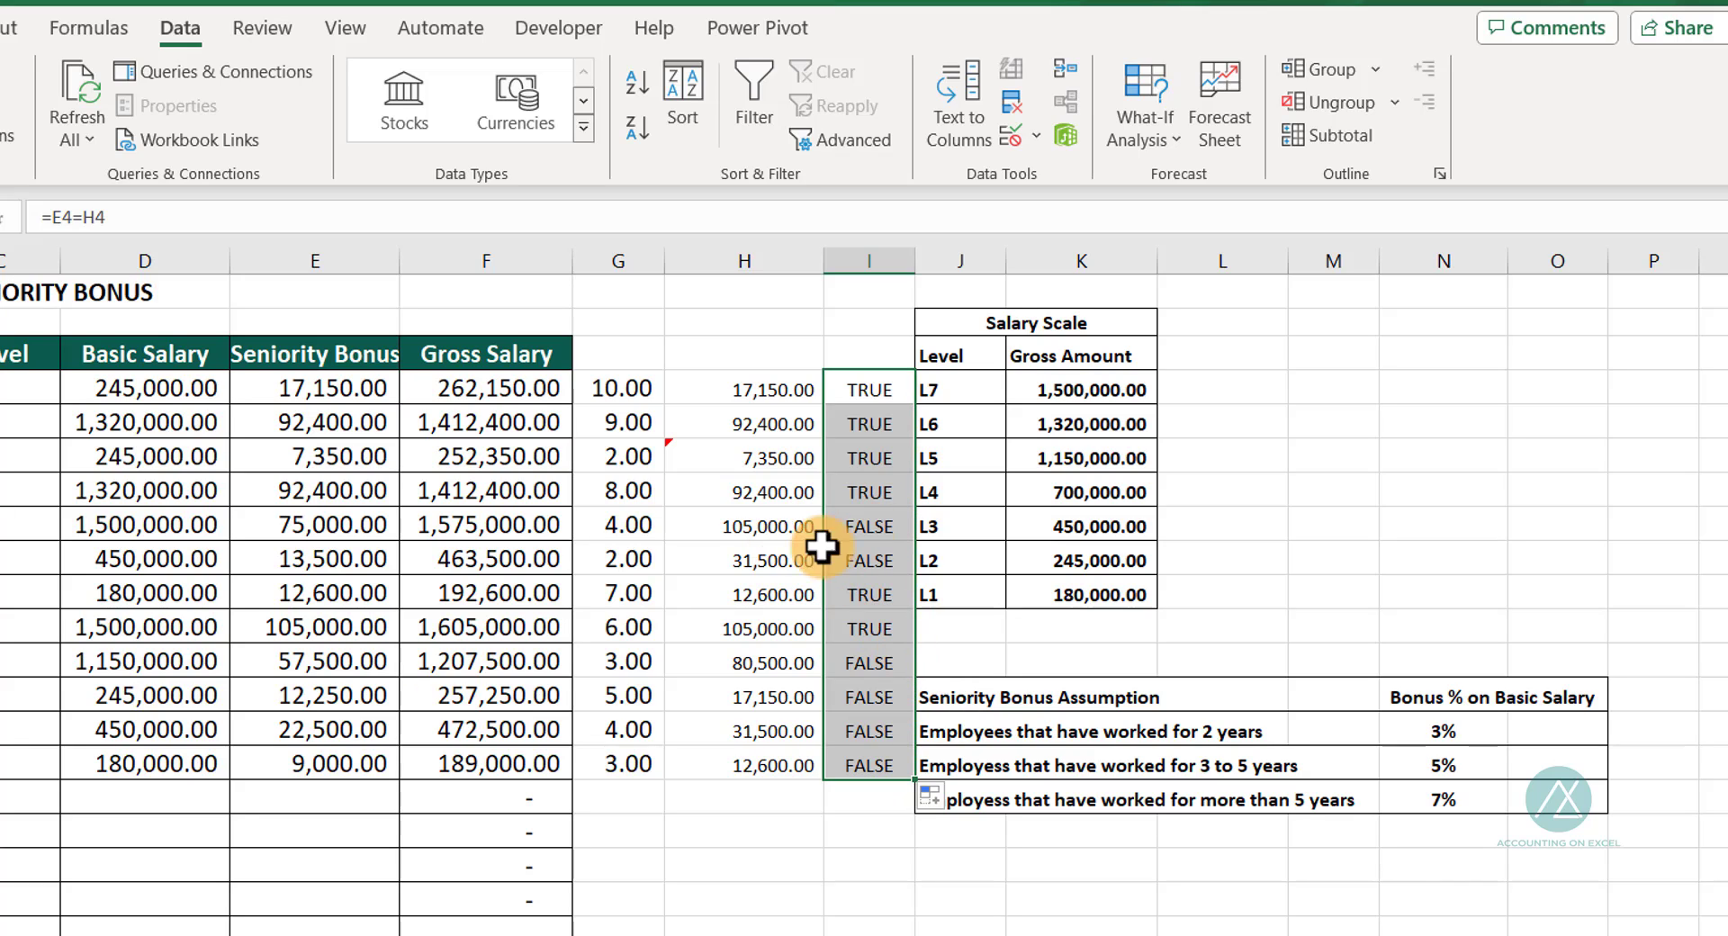
Change the bonus check in H8 to the 3-to-5-year rate, =D8*$N$15
left_click(779, 525)
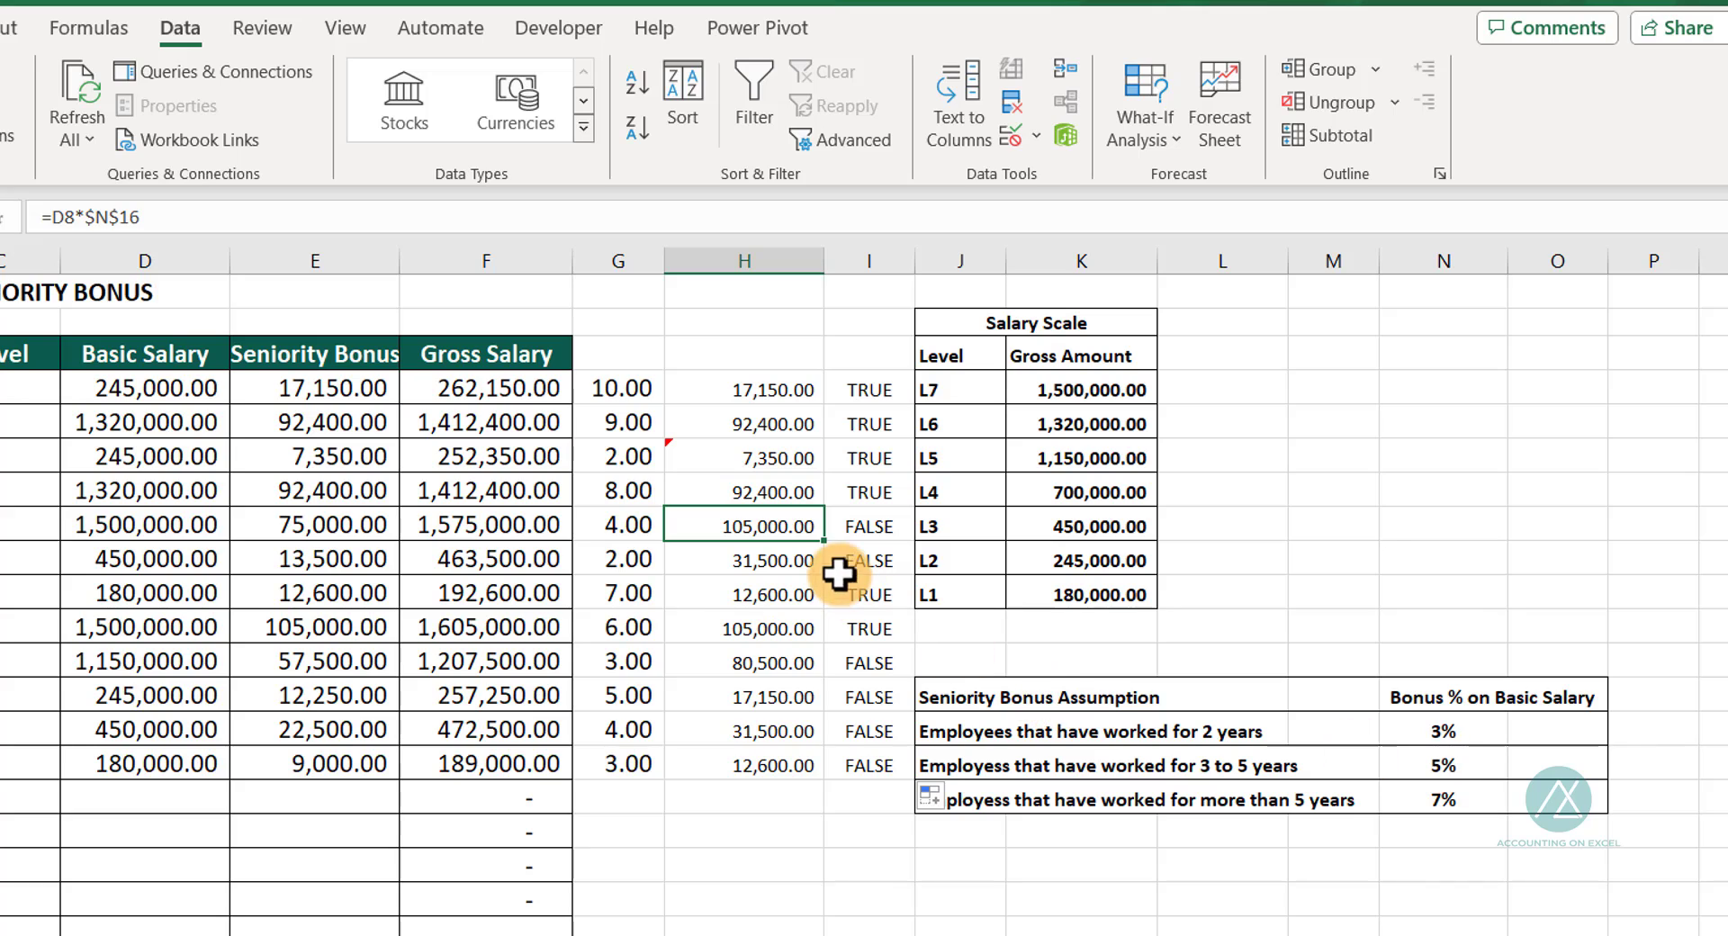
double_click(792, 524)
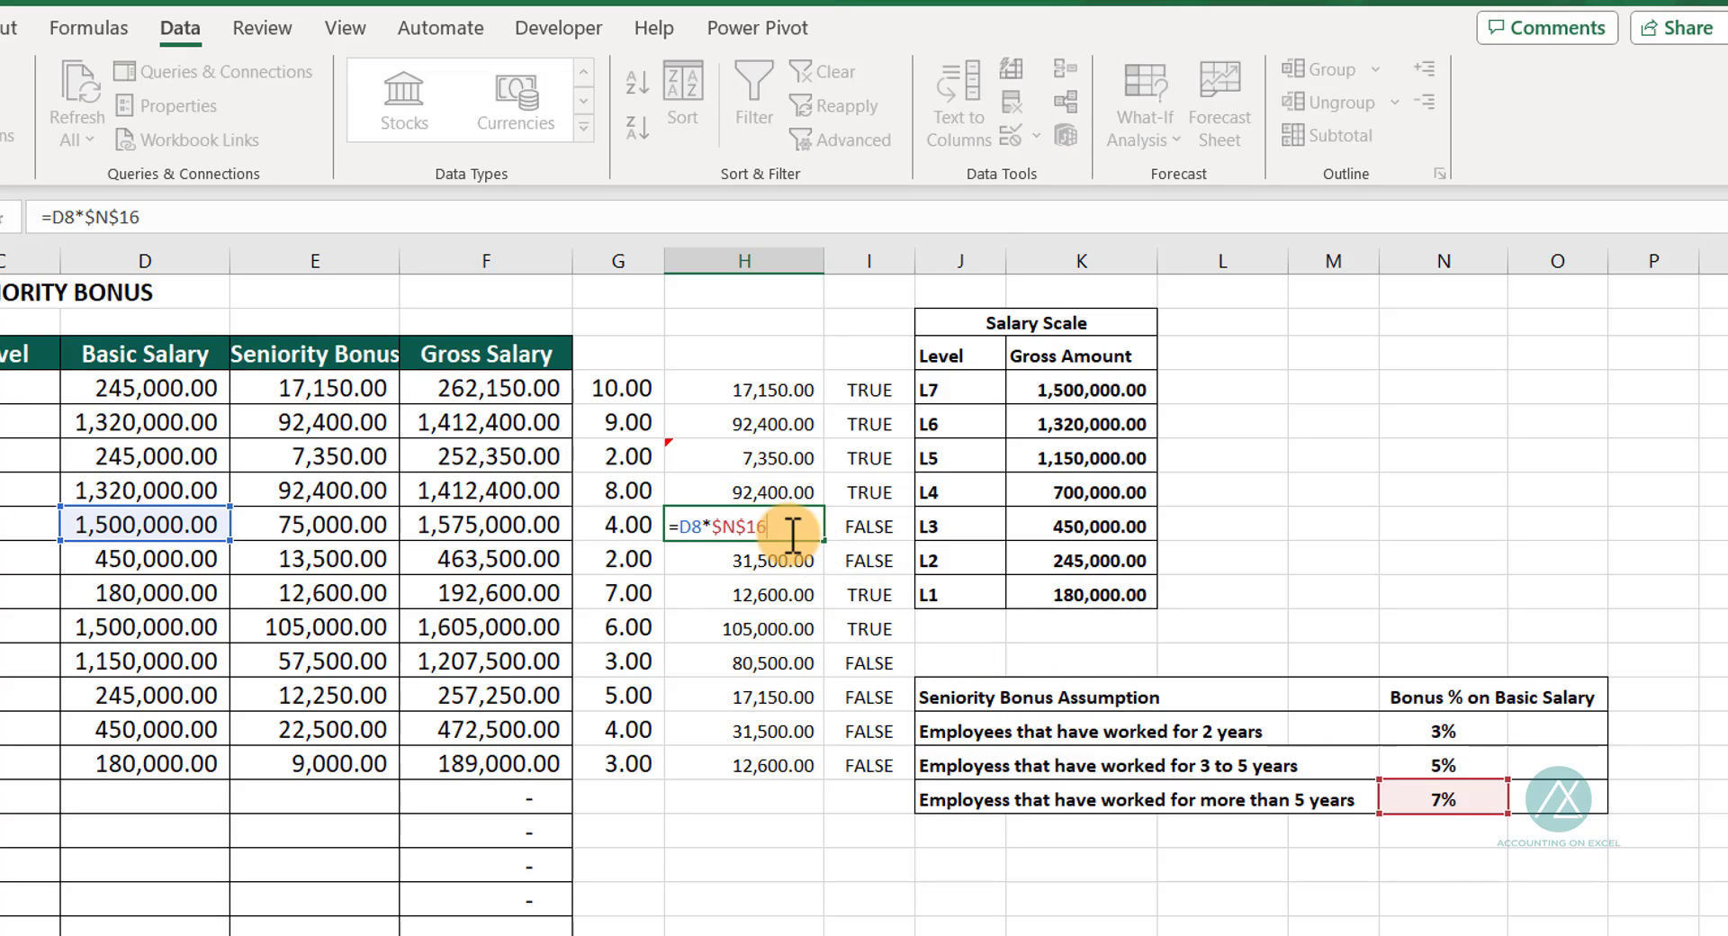
key("BackSpace")
type("5")
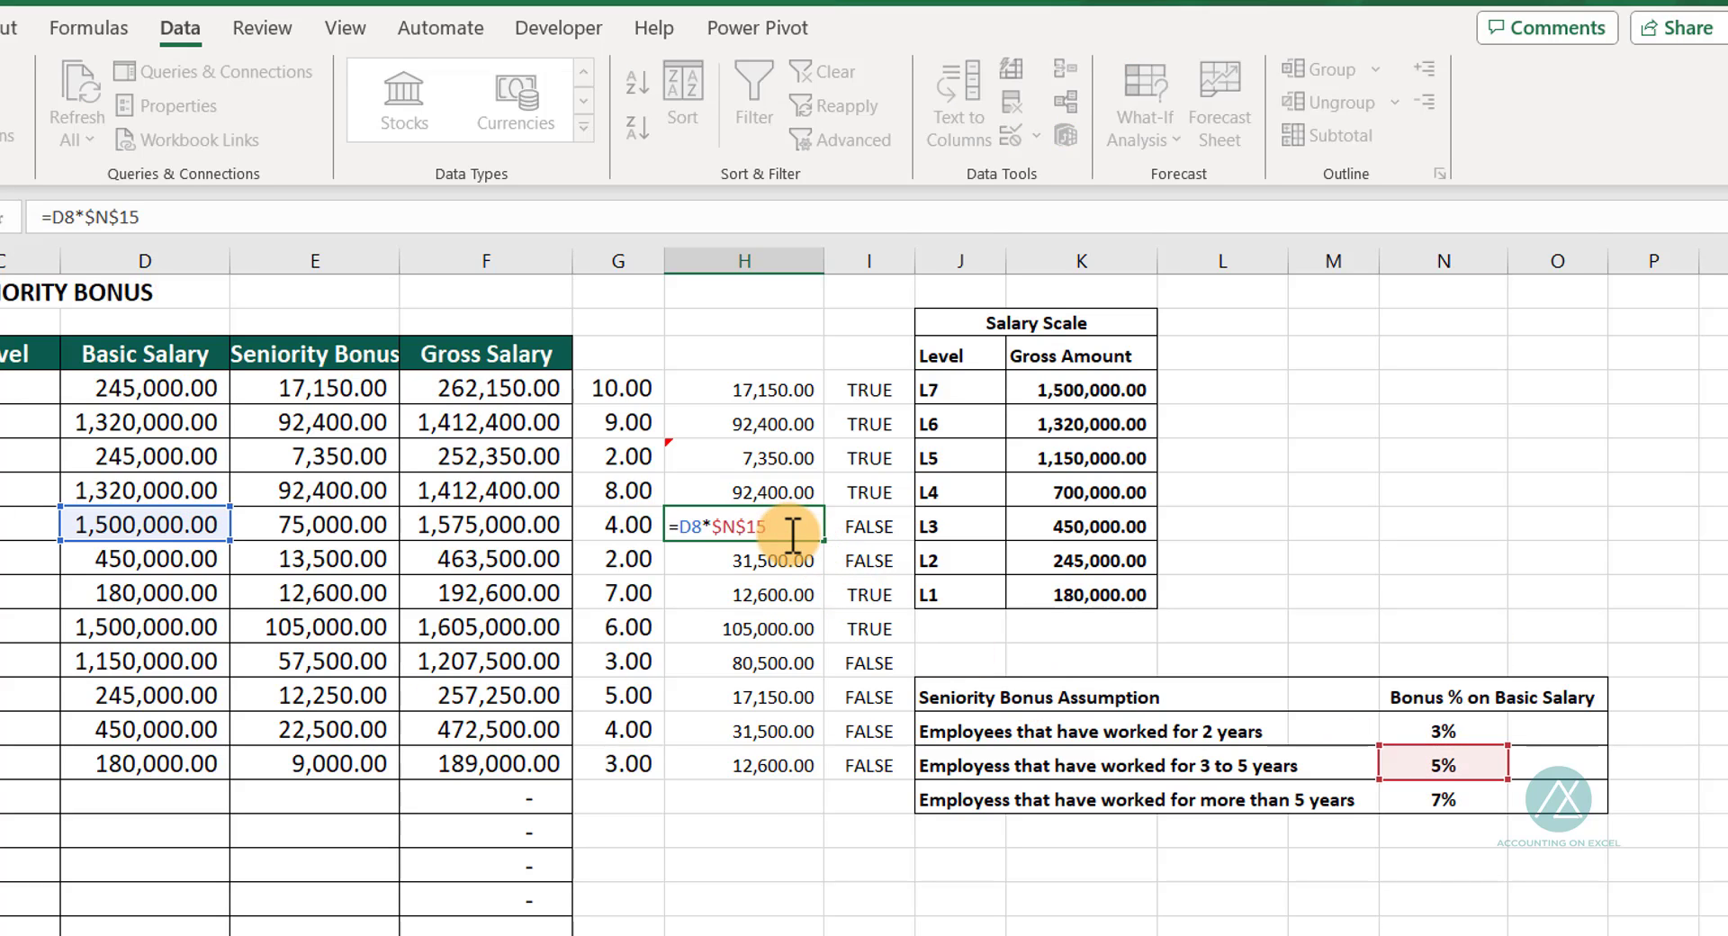
key("Return")
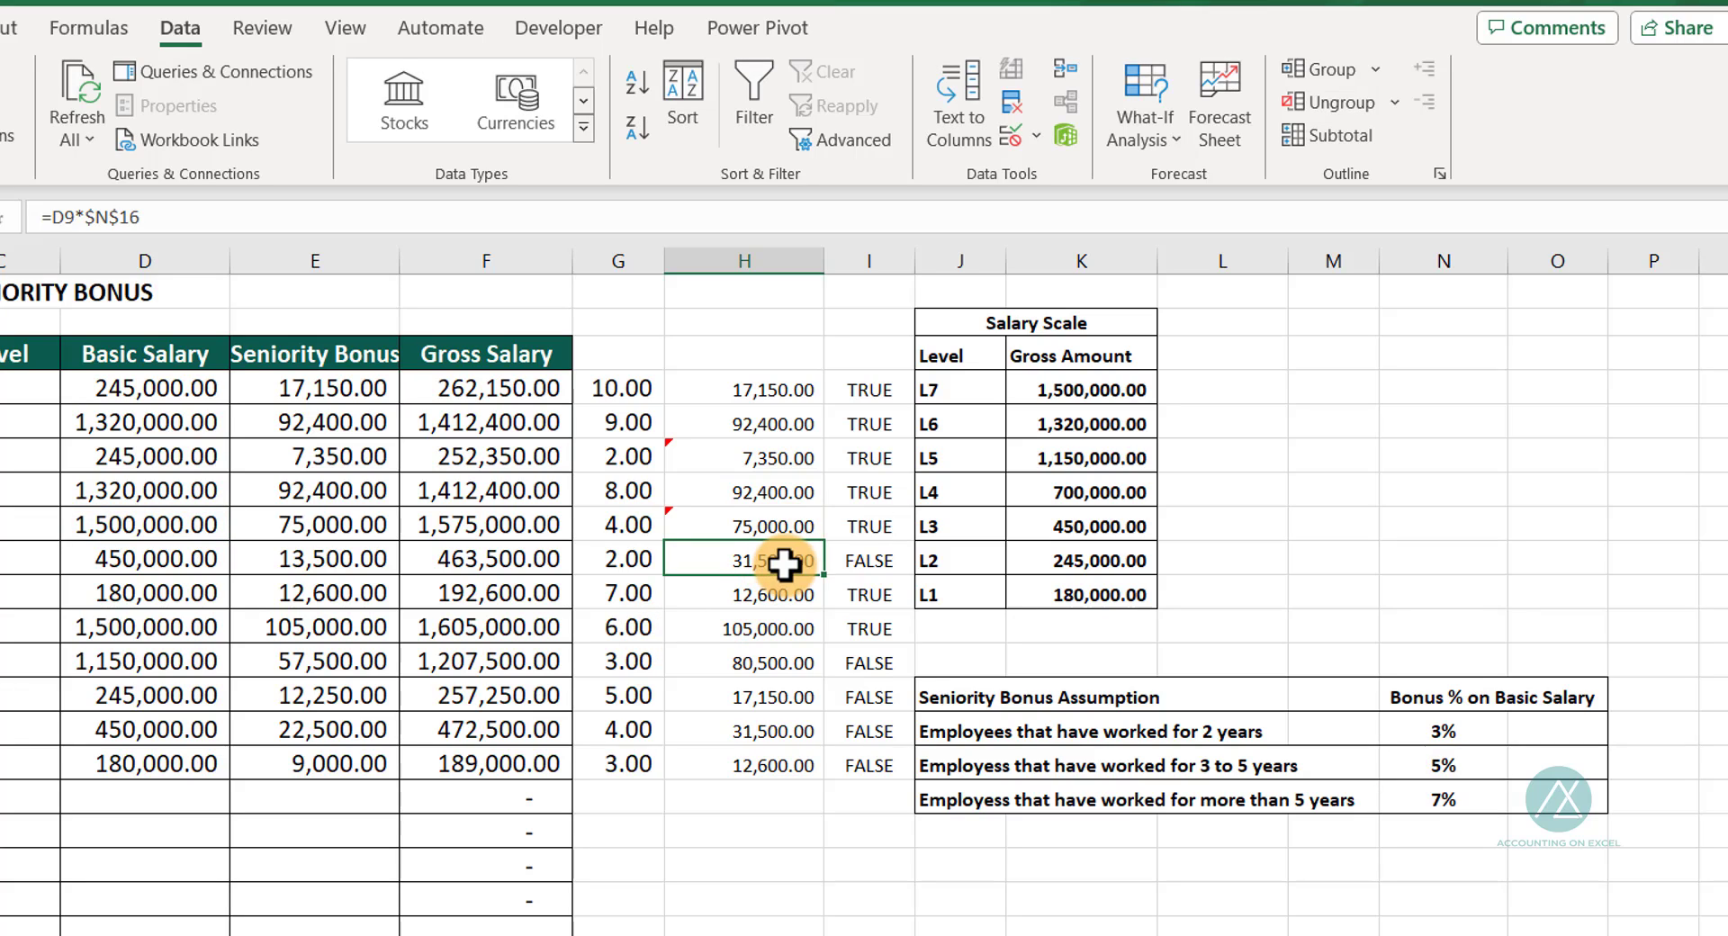
Change the bonus check in H9 to the two-year rate, =D9*$N$14
double_click(781, 560)
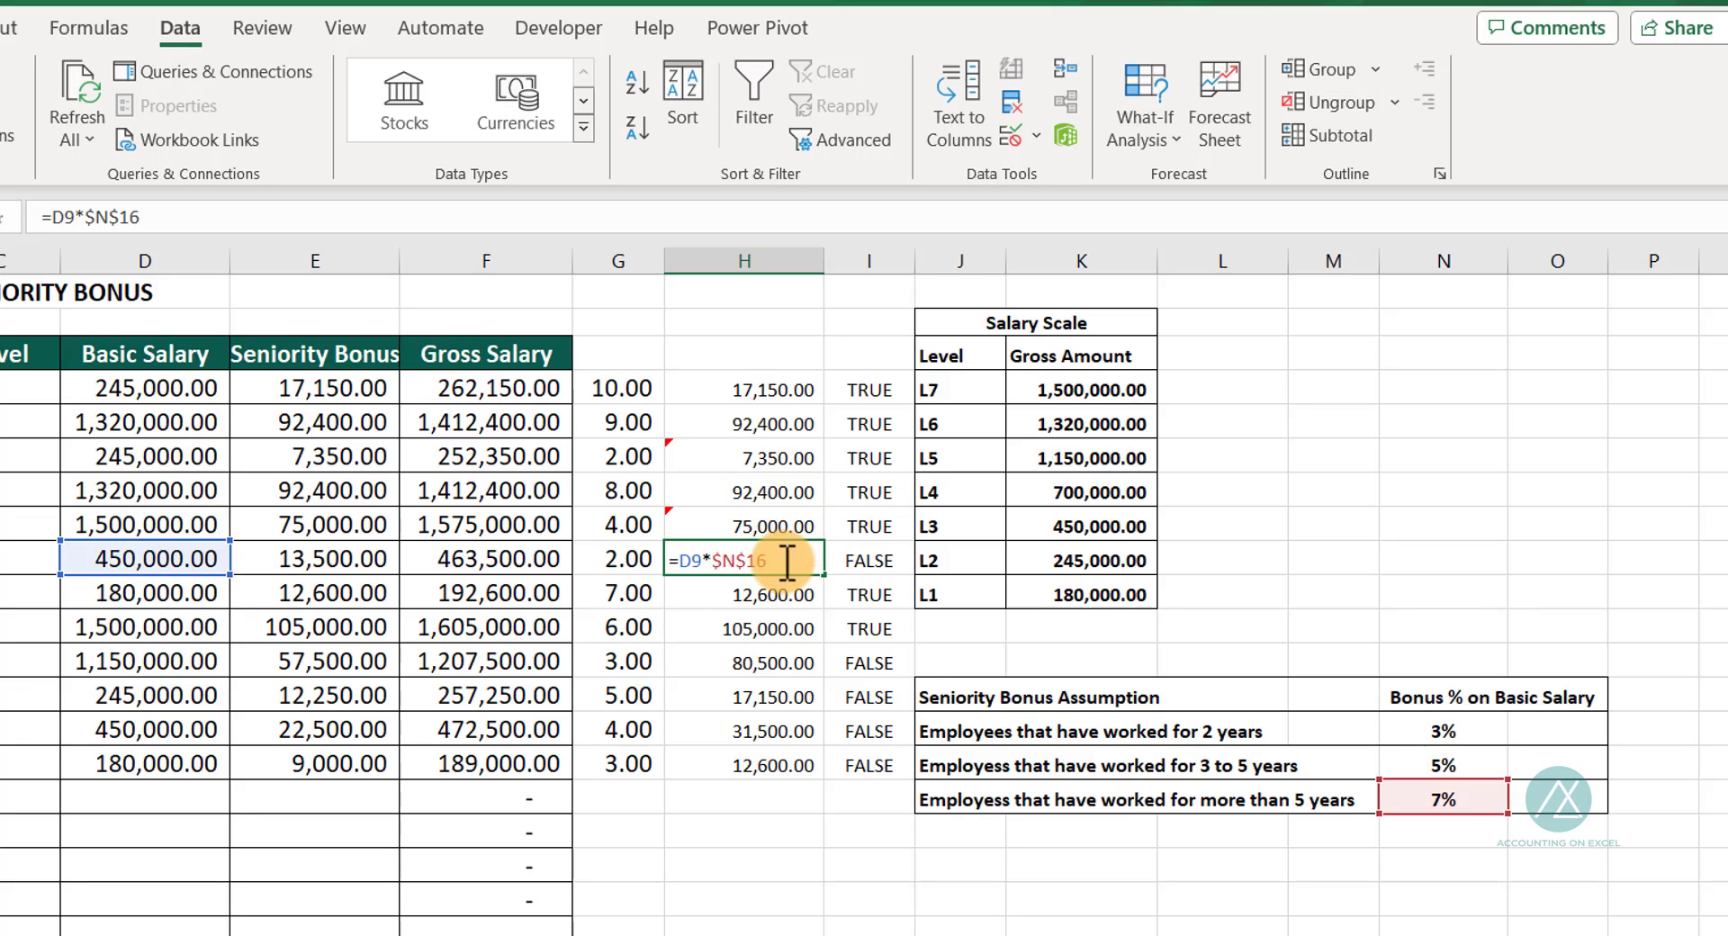
key("BackSpace")
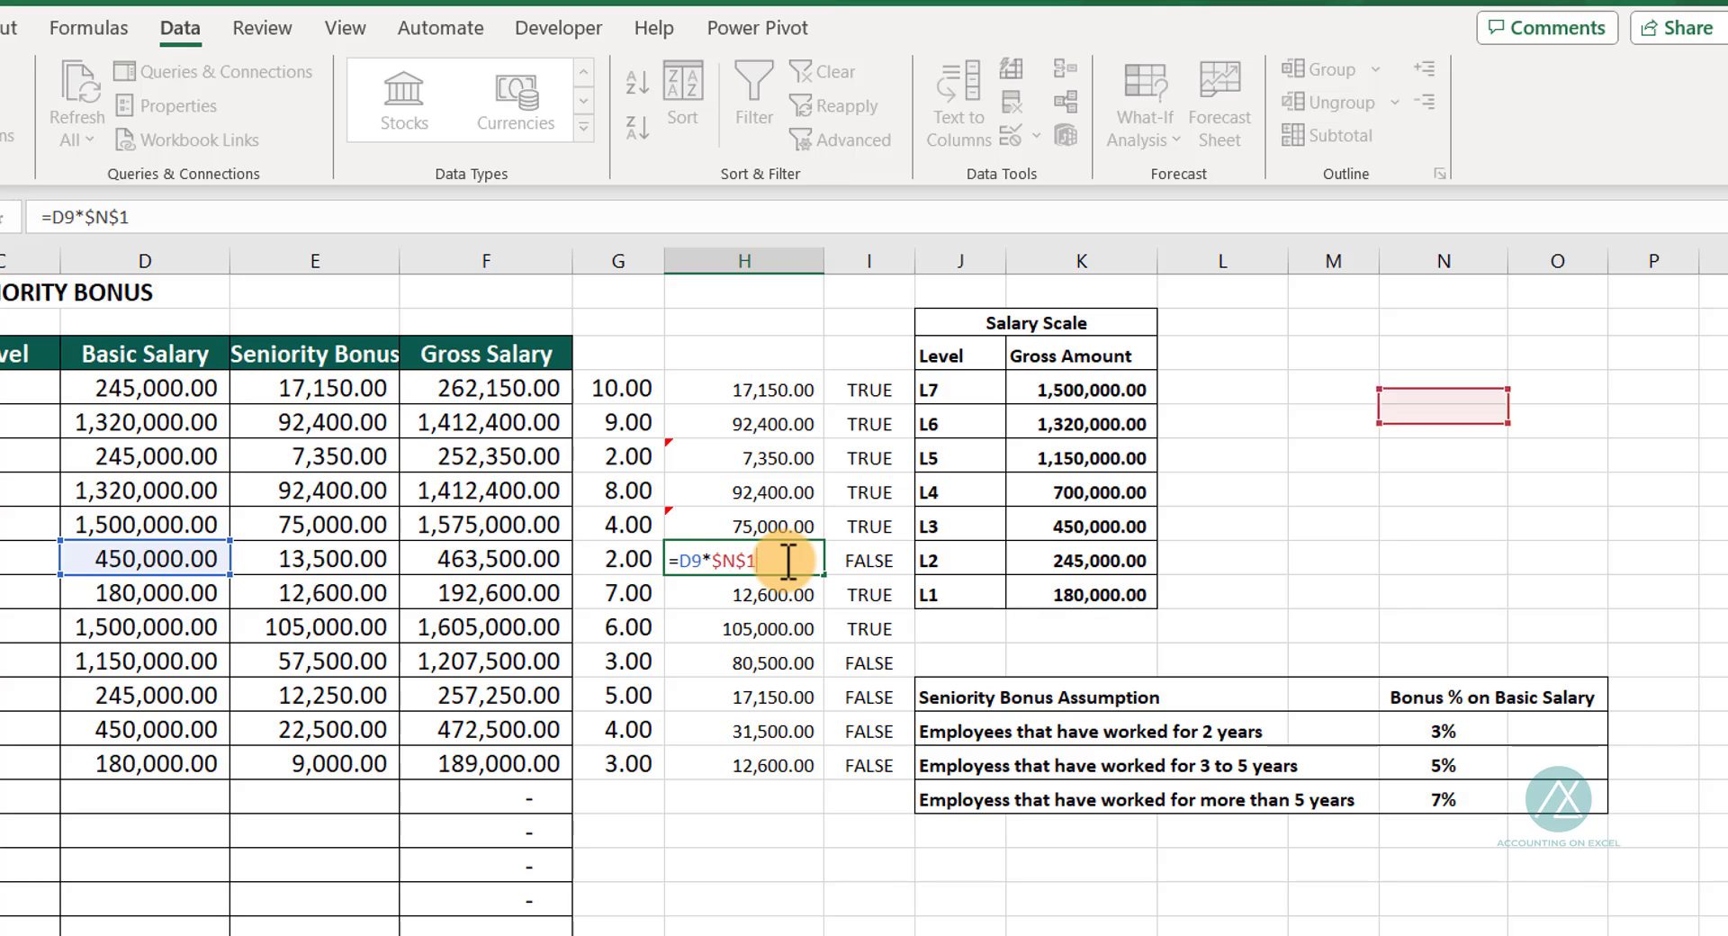
type("4")
key("Return")
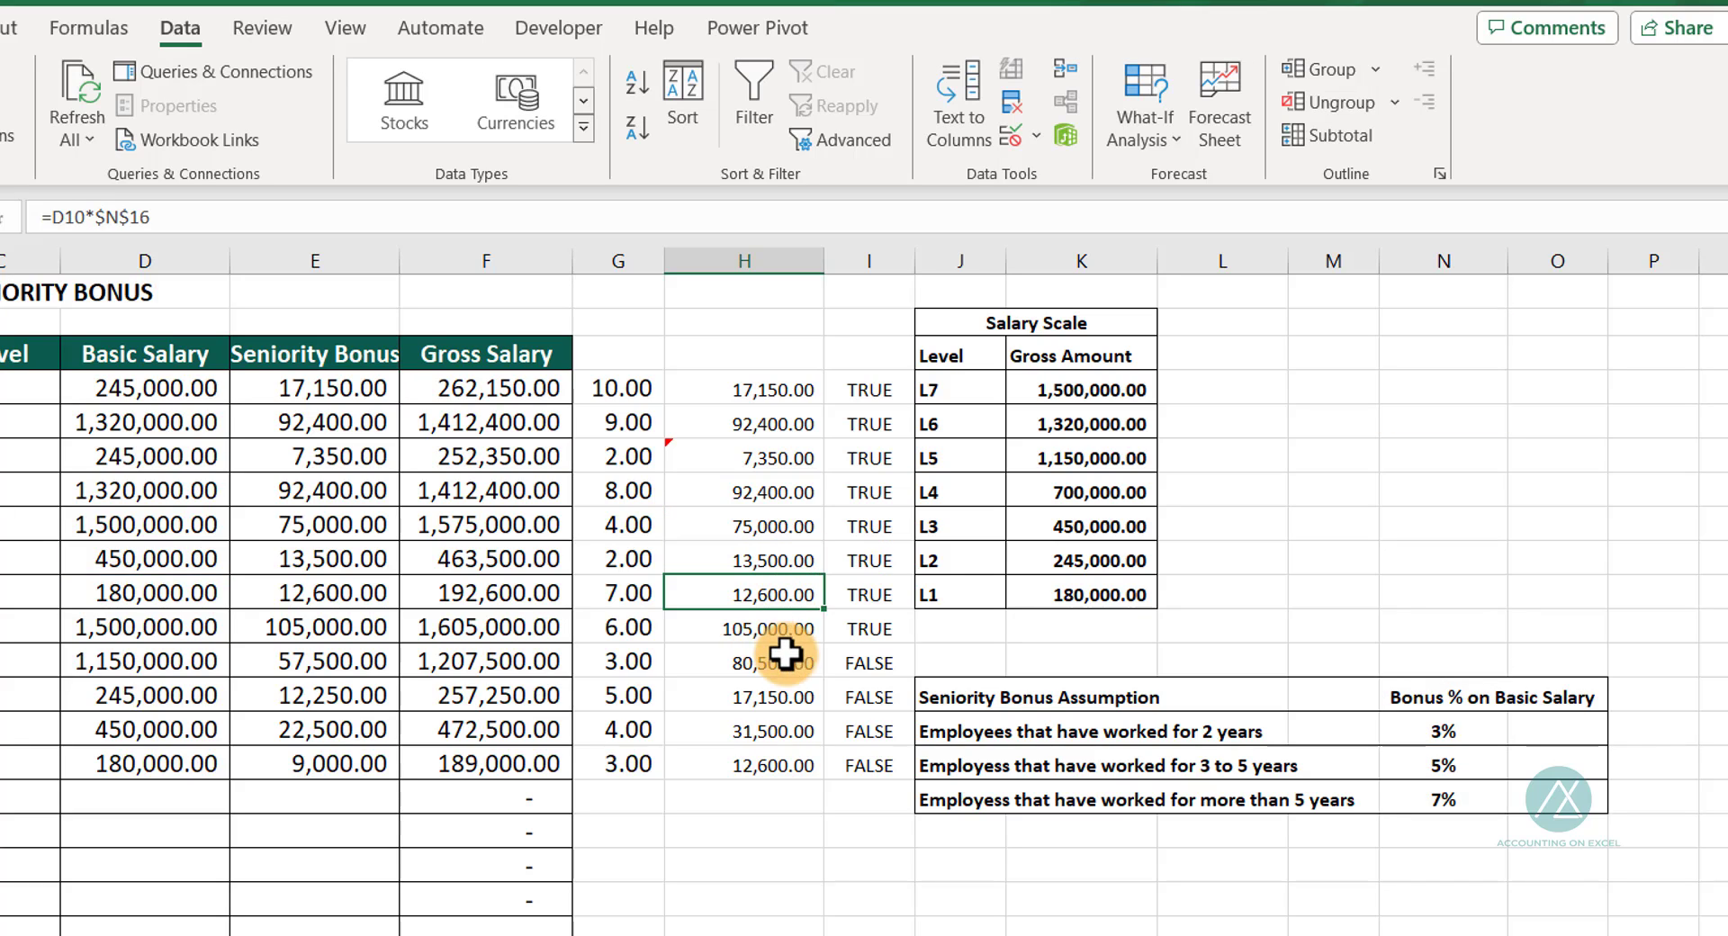
Change the bonus checks in H12 and H13 to the 3-to-5-year rate in $N$15
double_click(781, 664)
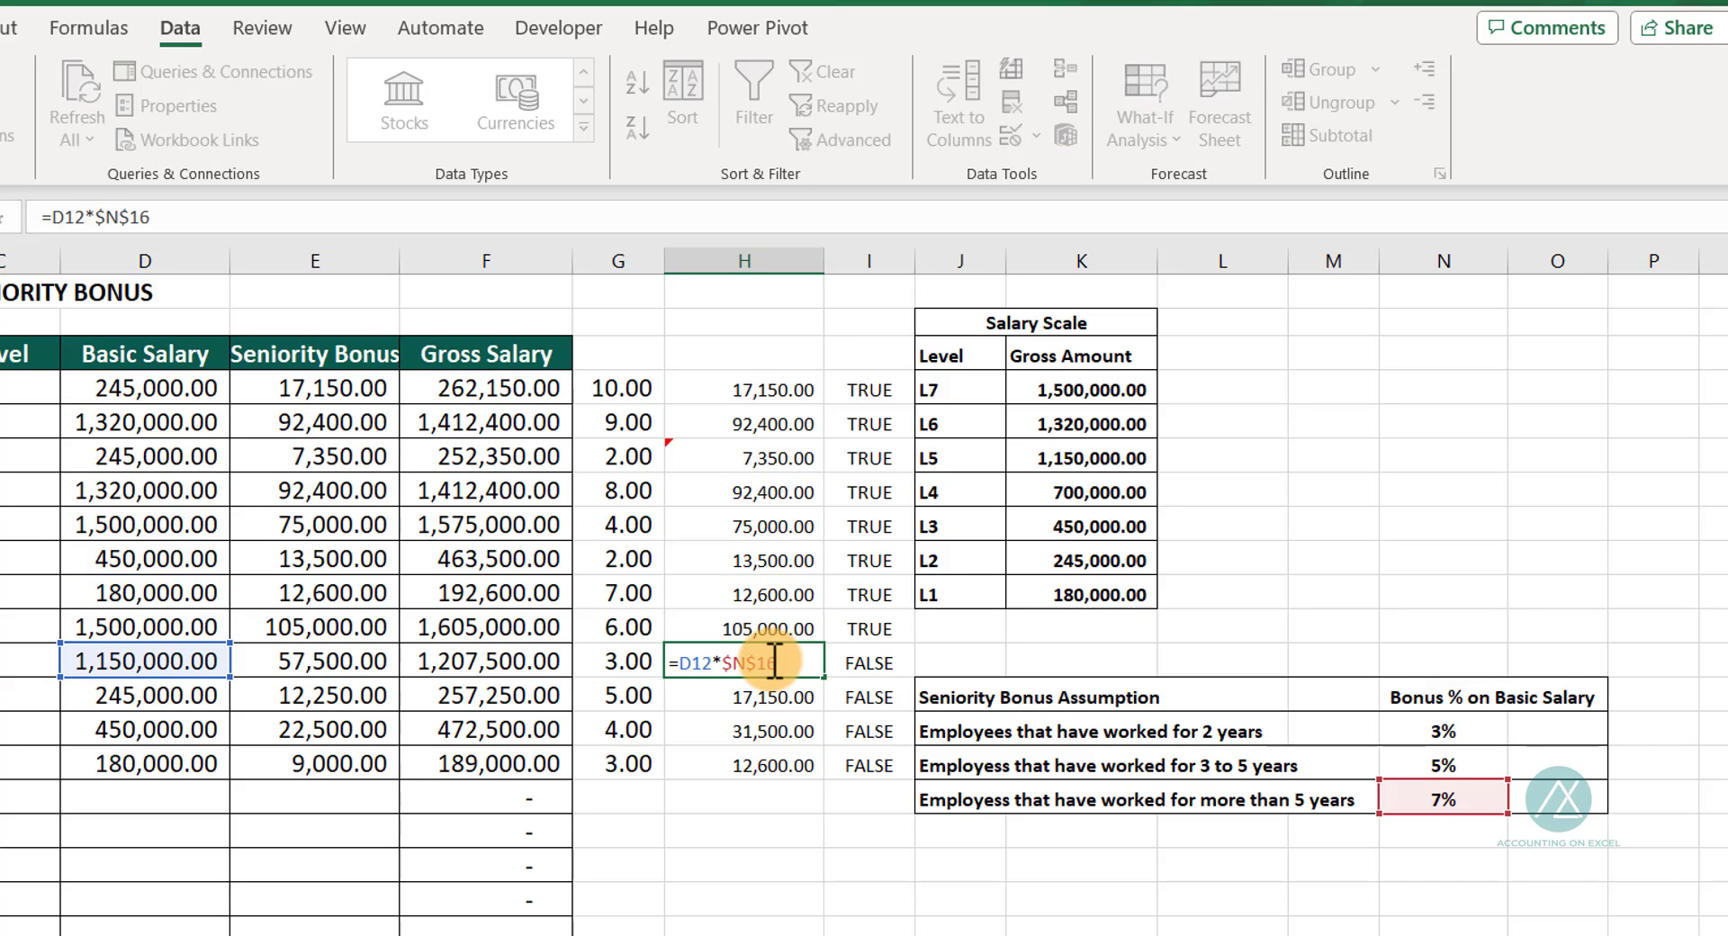
key("BackSpace")
type("5")
key("Return")
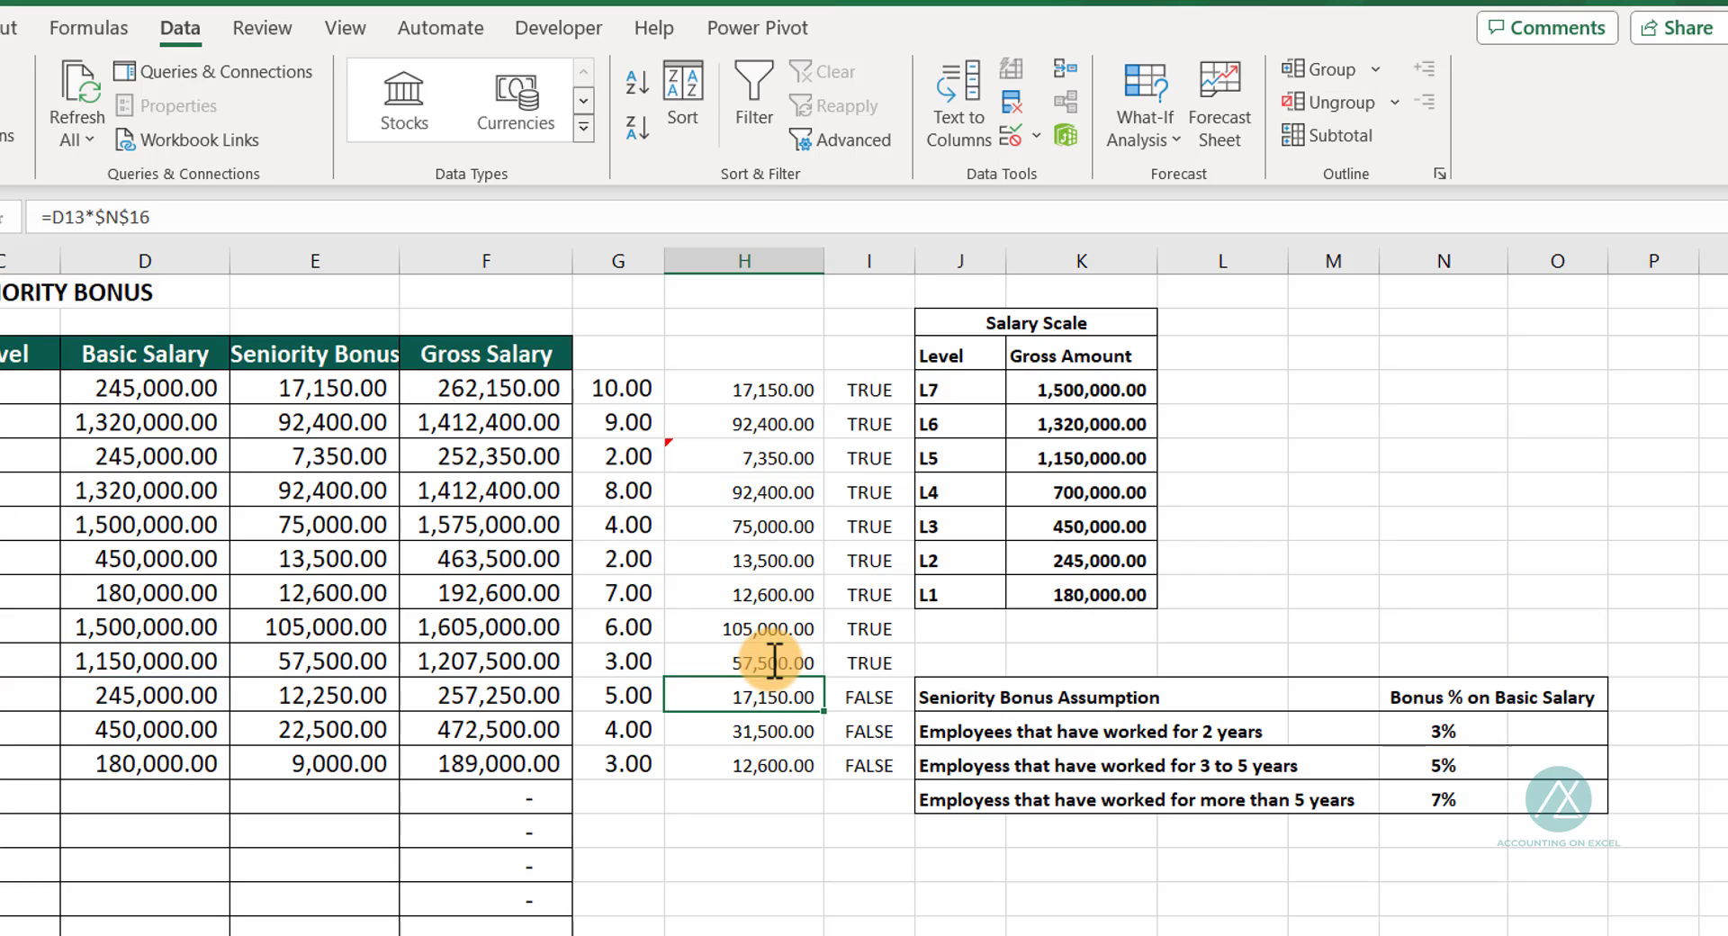
double_click(761, 693)
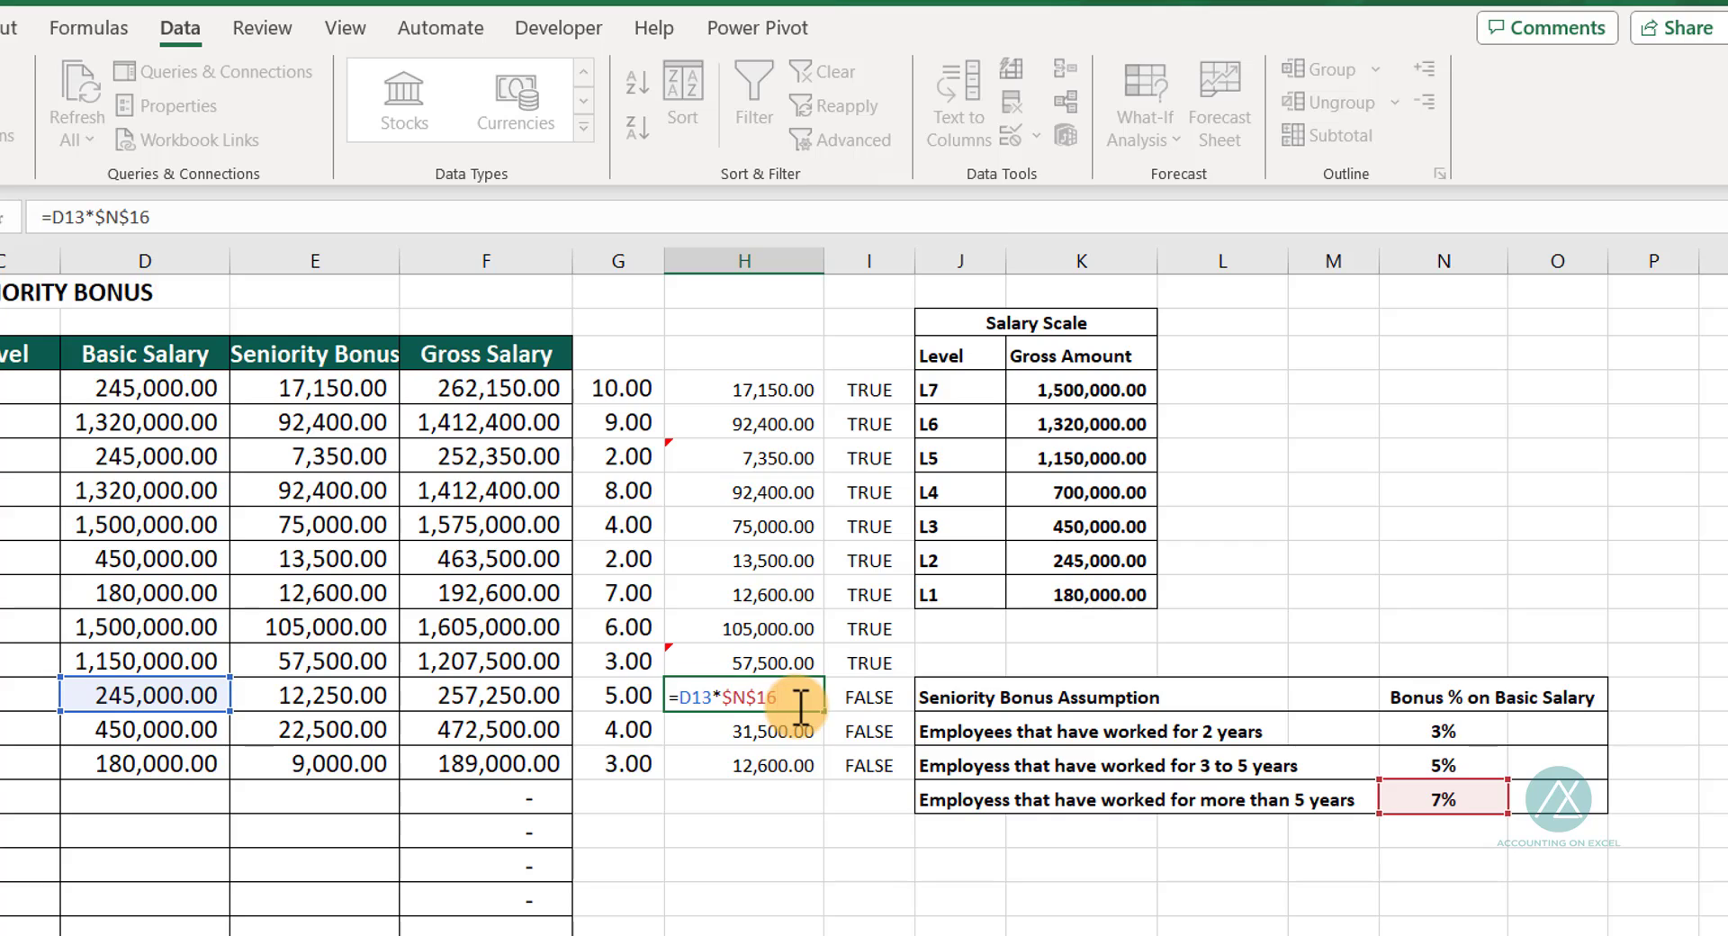
key("BackSpace")
type("5")
key("Return")
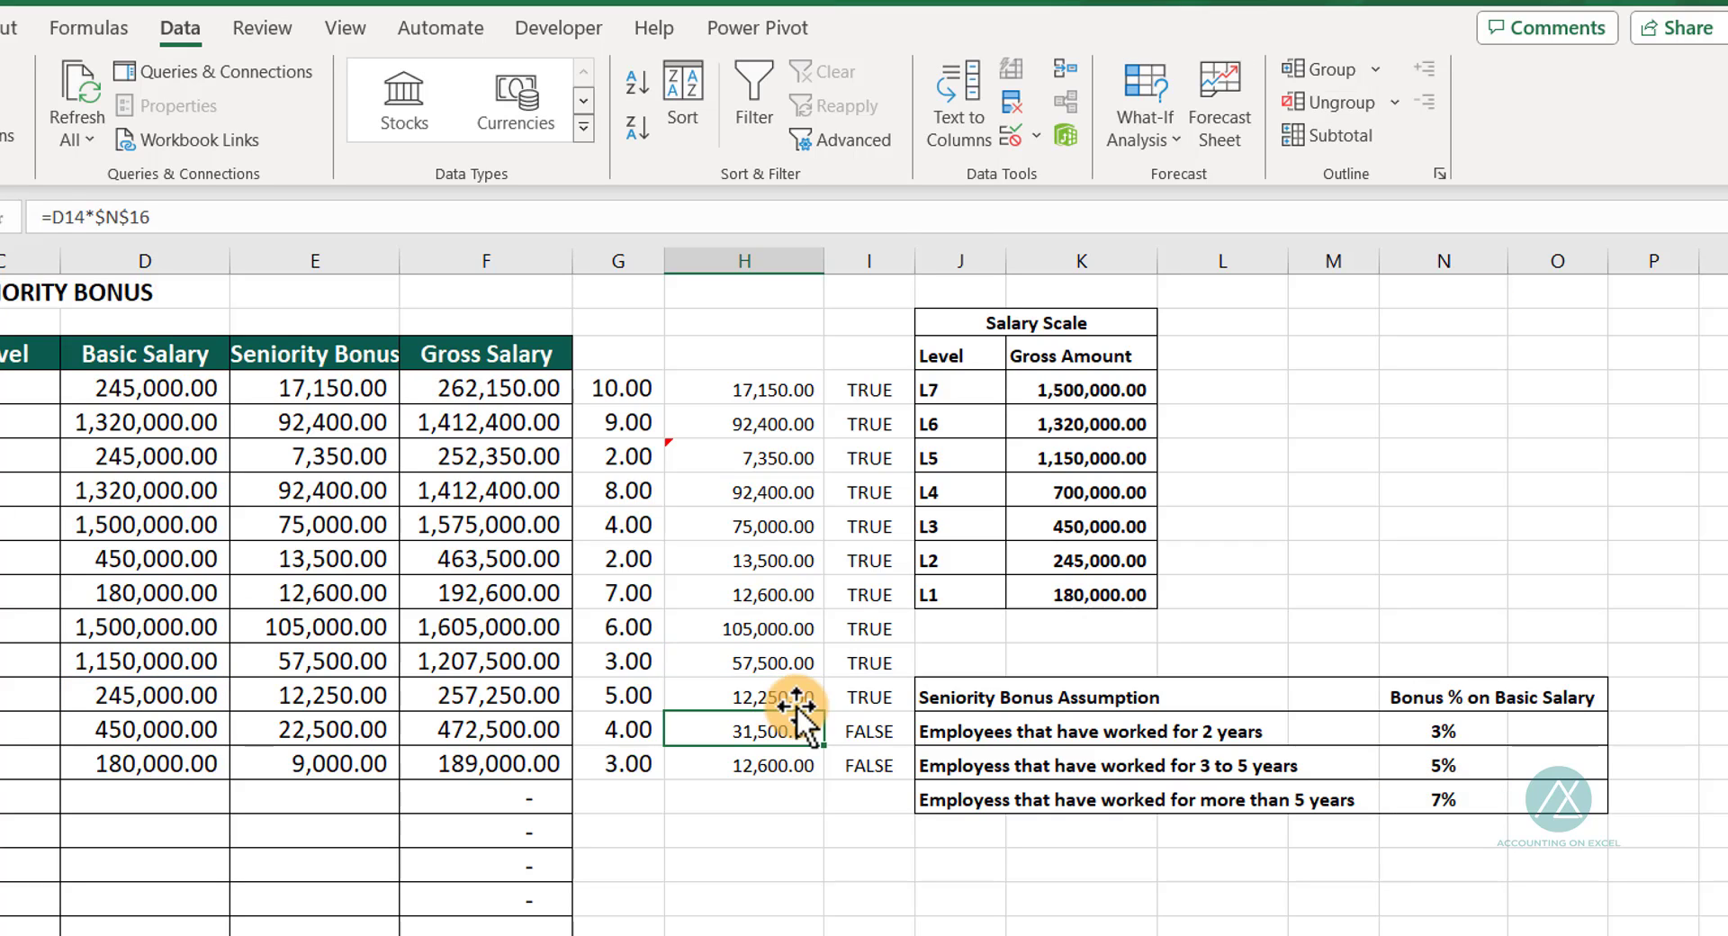
Change the bonus checks in H14 and H15 to the 3-to-5-year rate in $N$15, and review the check range G4:I15
double_click(786, 737)
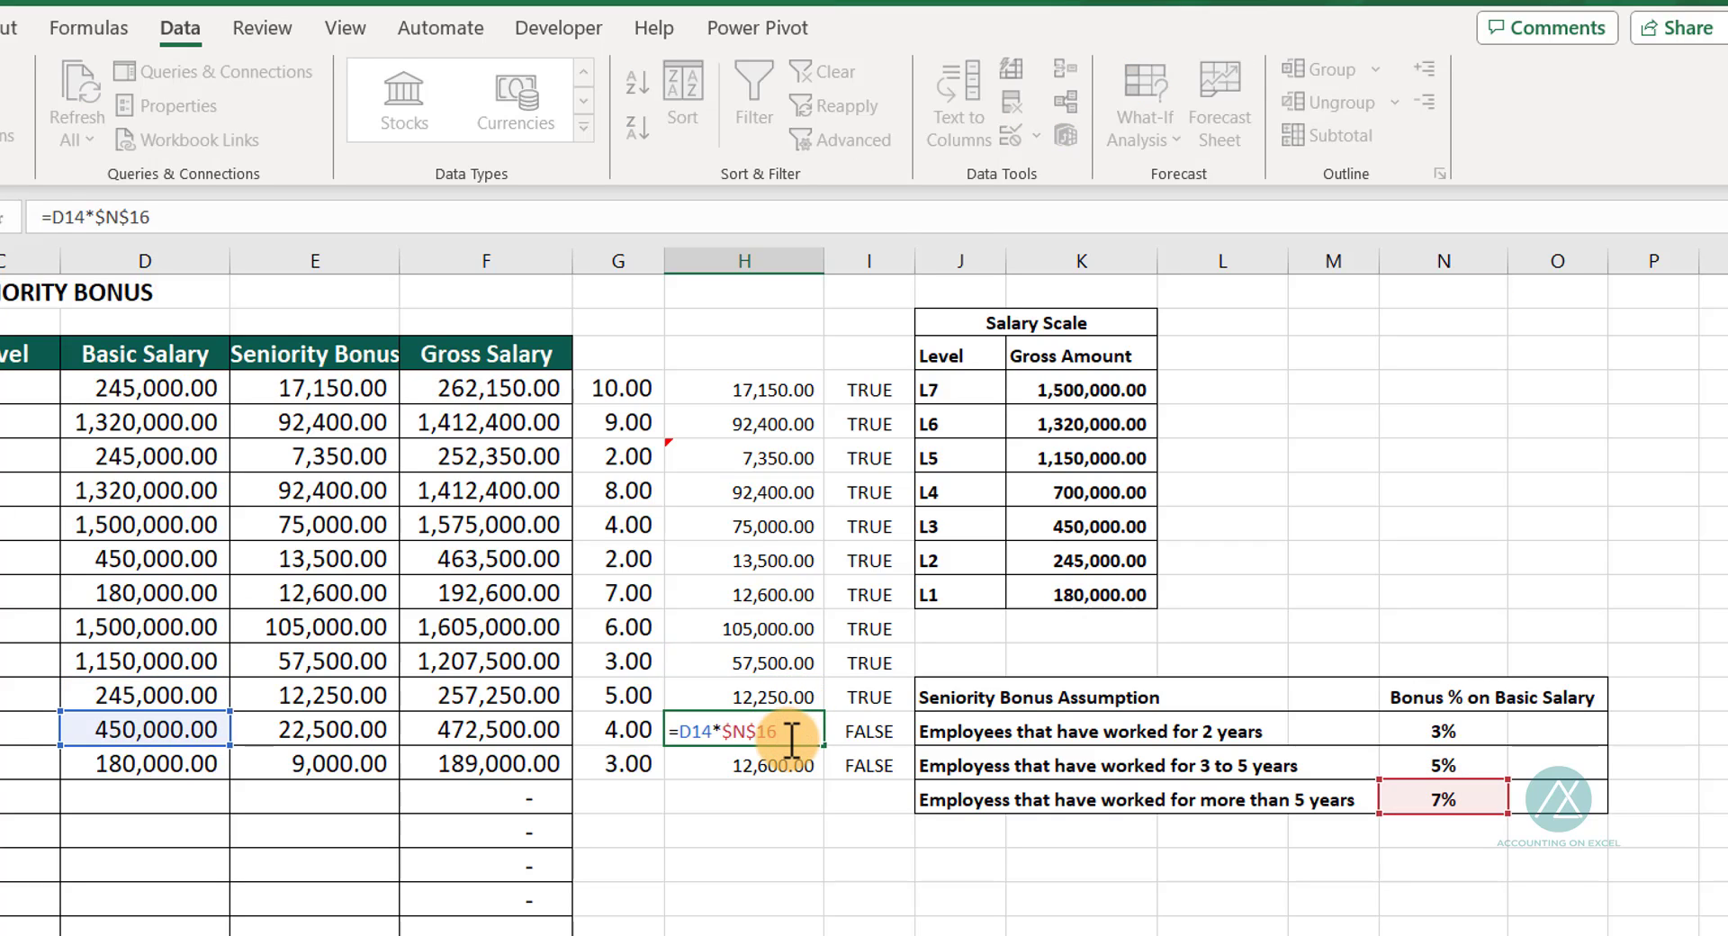
key("BackSpace")
type("5")
key("Return")
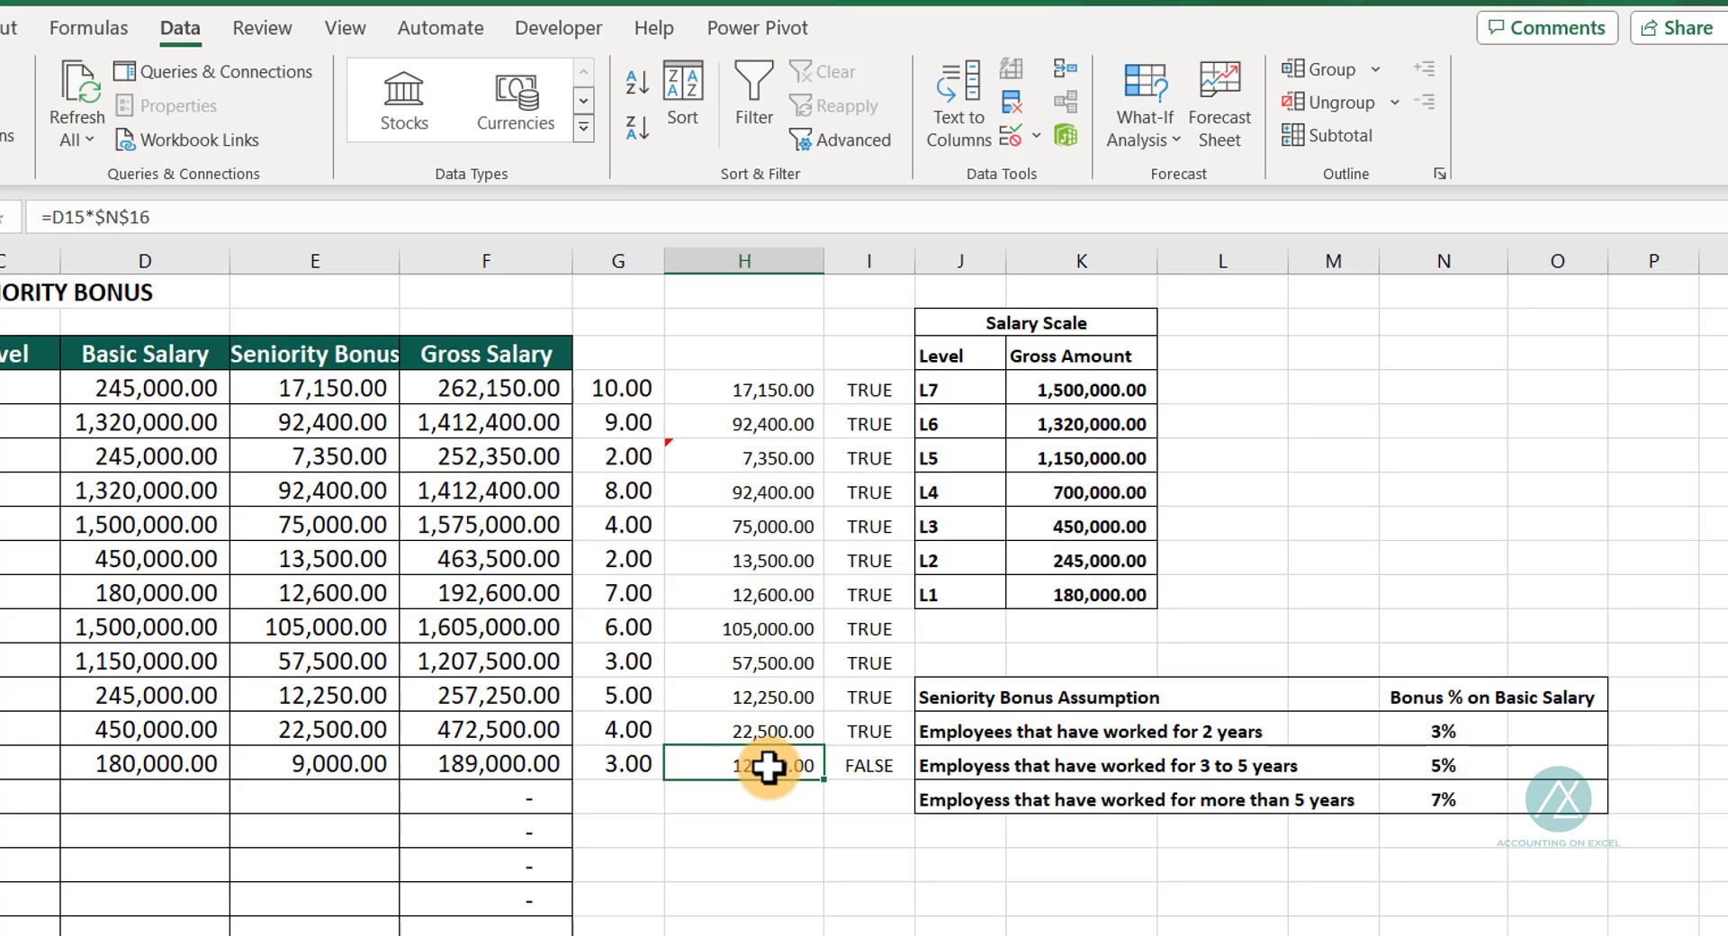
double_click(767, 766)
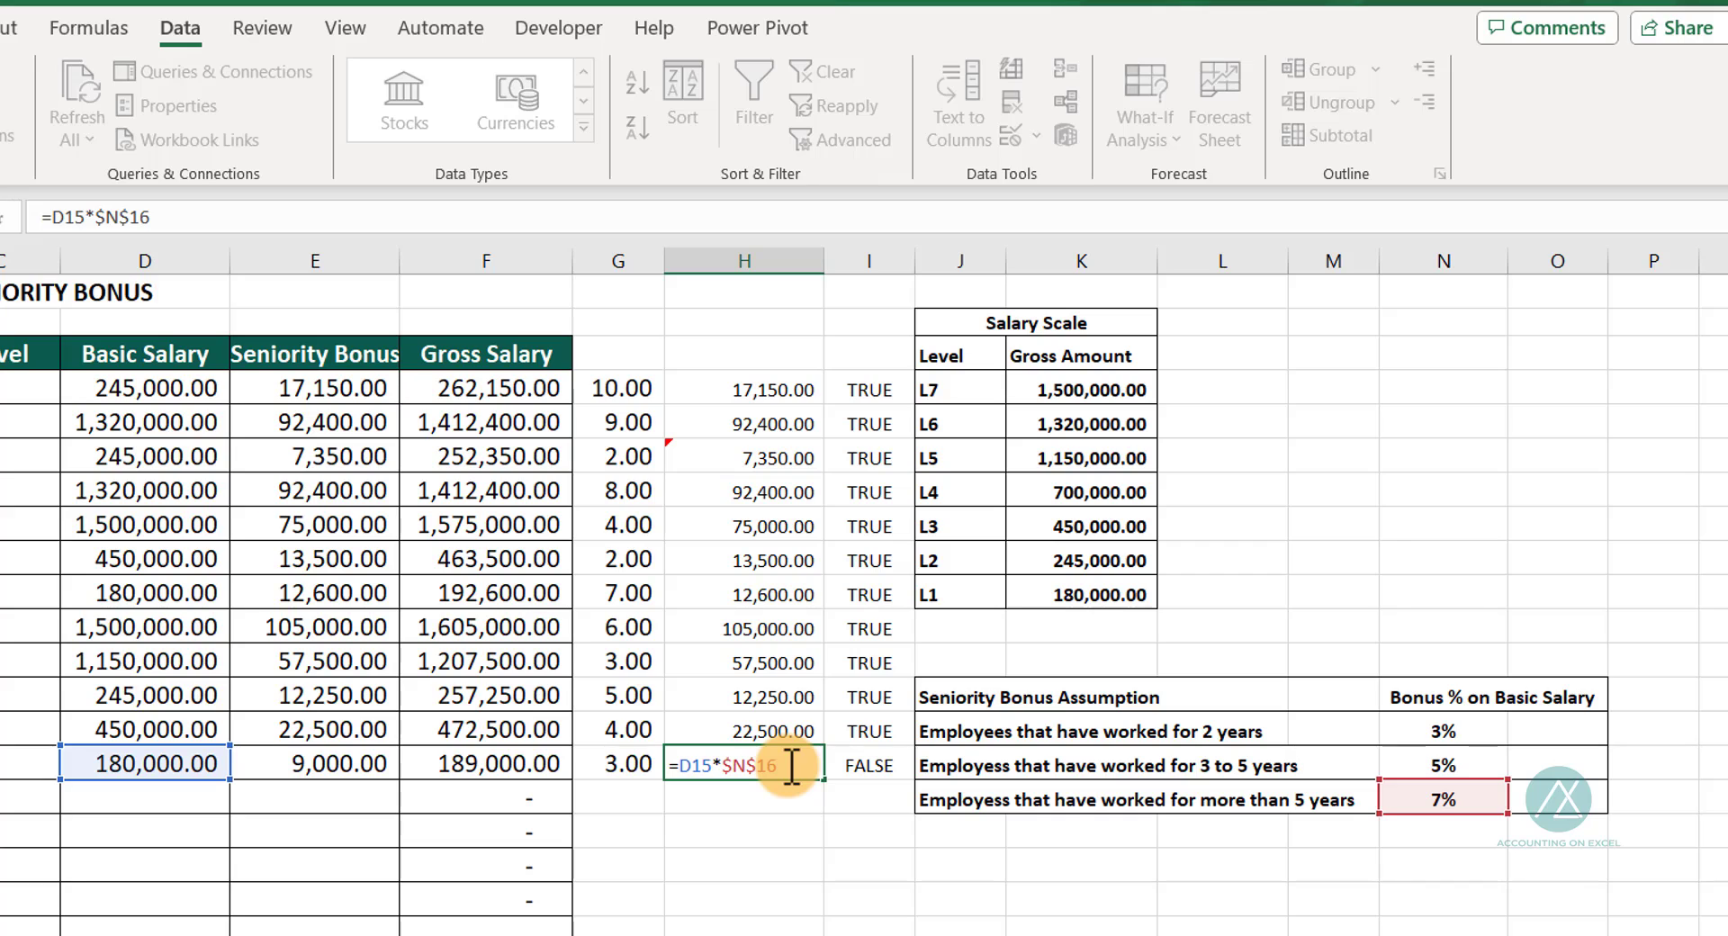
key("BackSpace")
type("5")
key("Return")
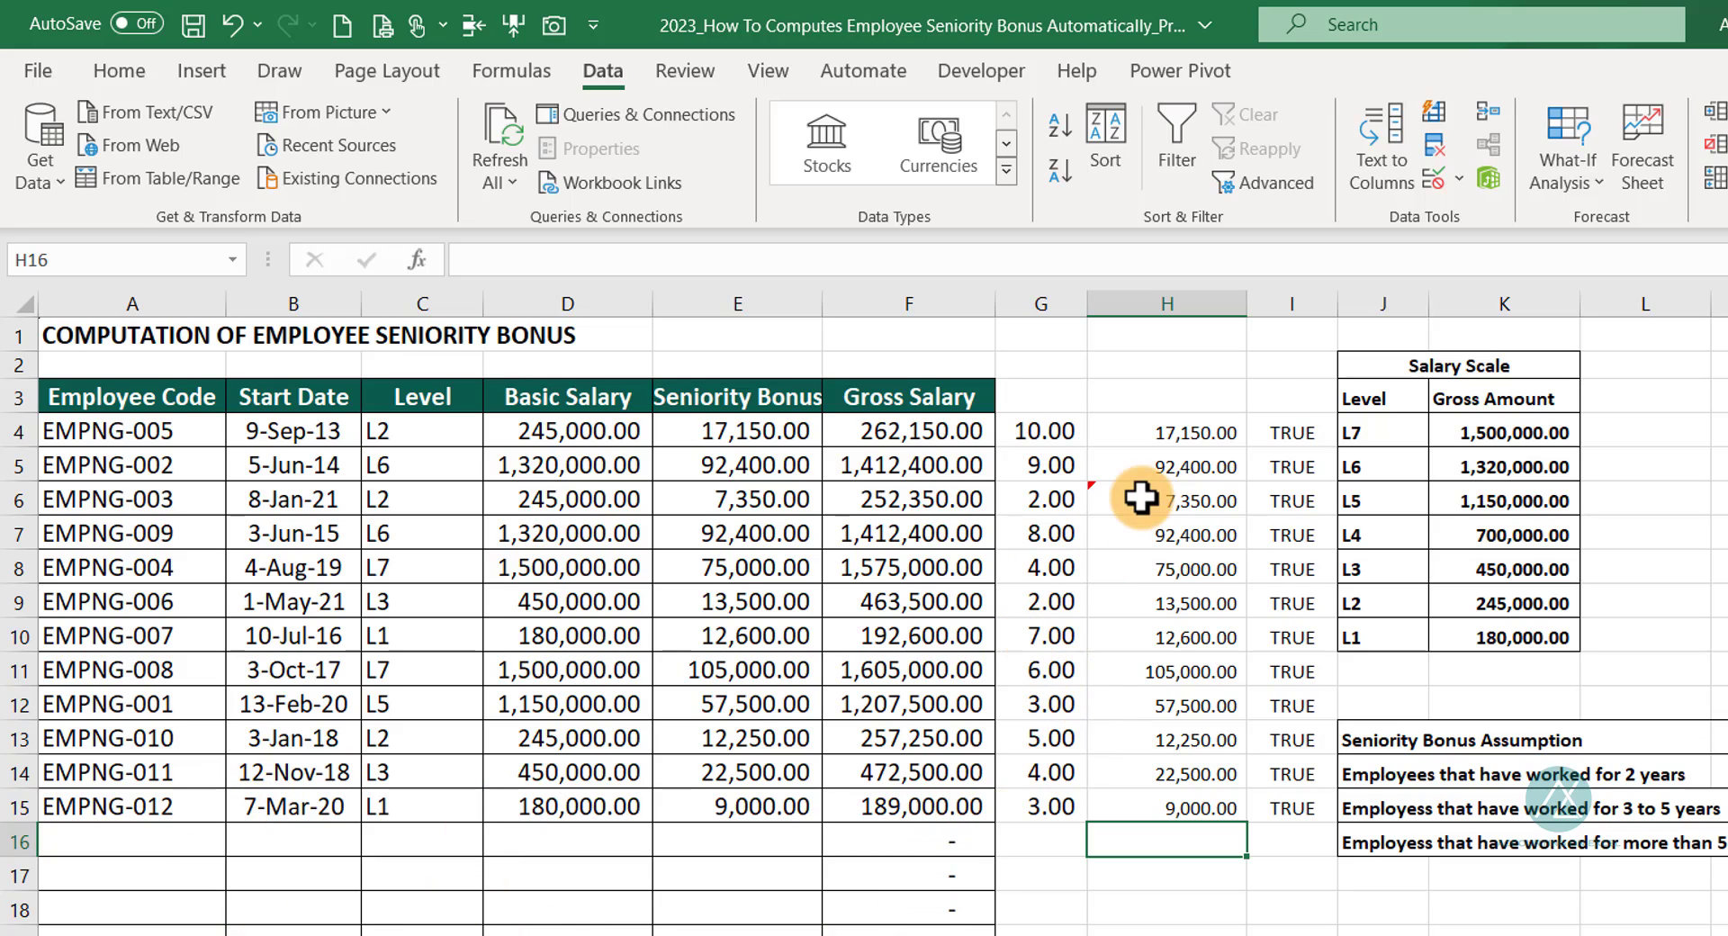
left_click_drag(1071, 430, 1268, 810)
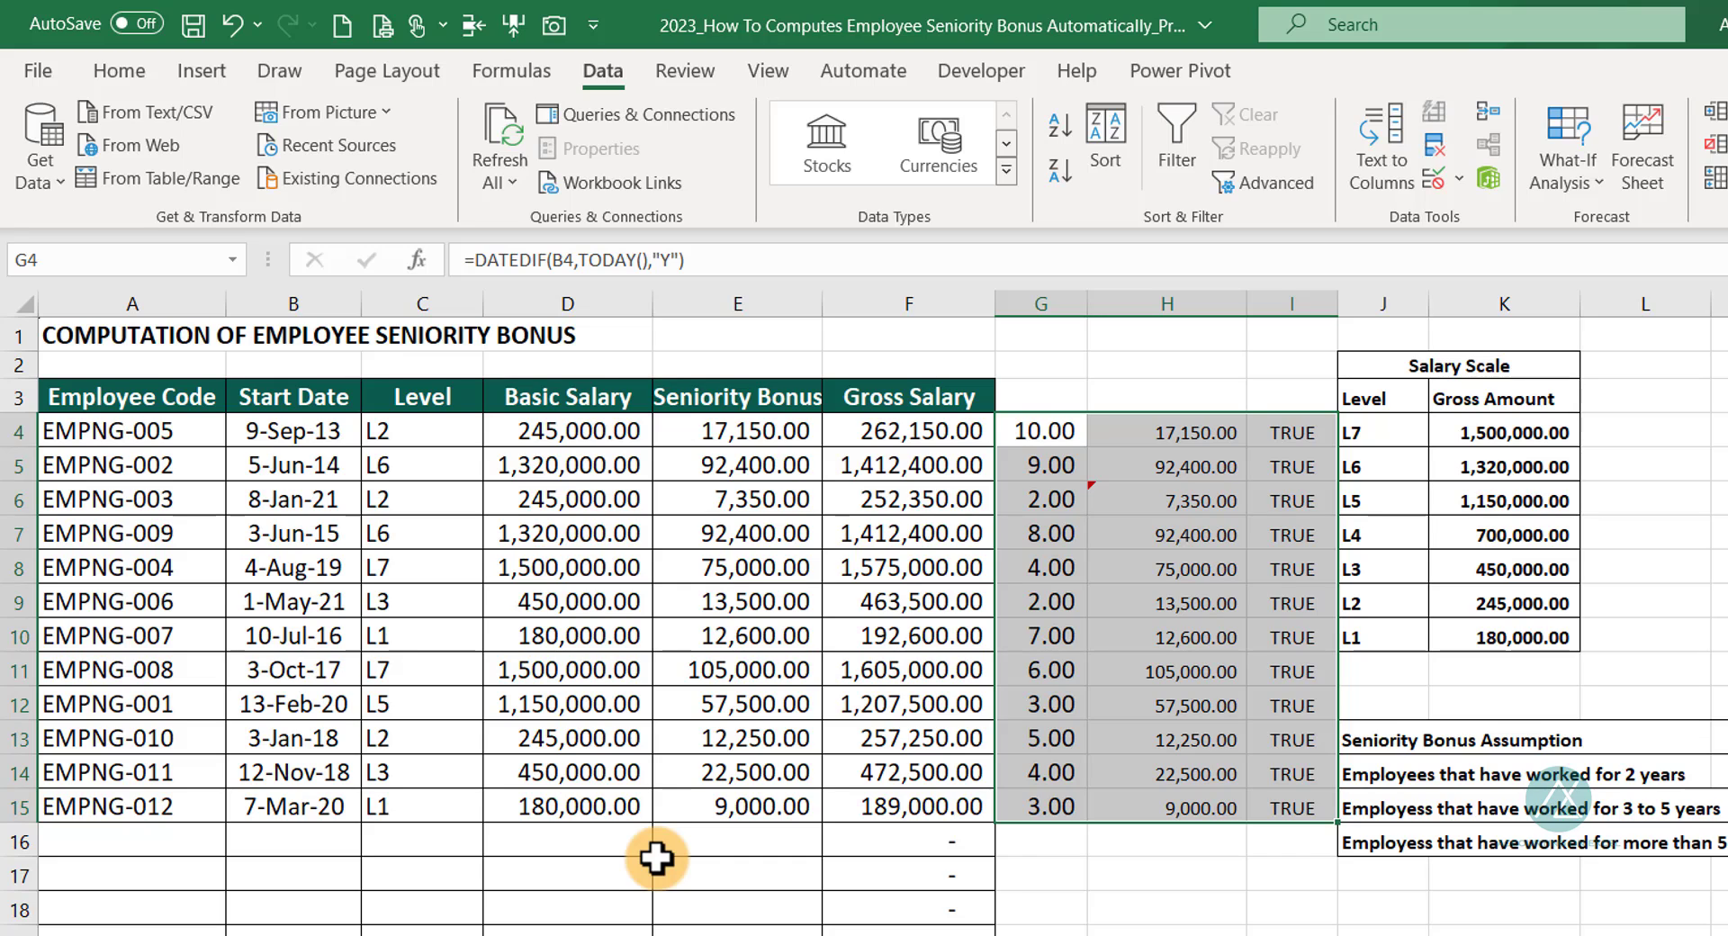
left_click(1193, 379)
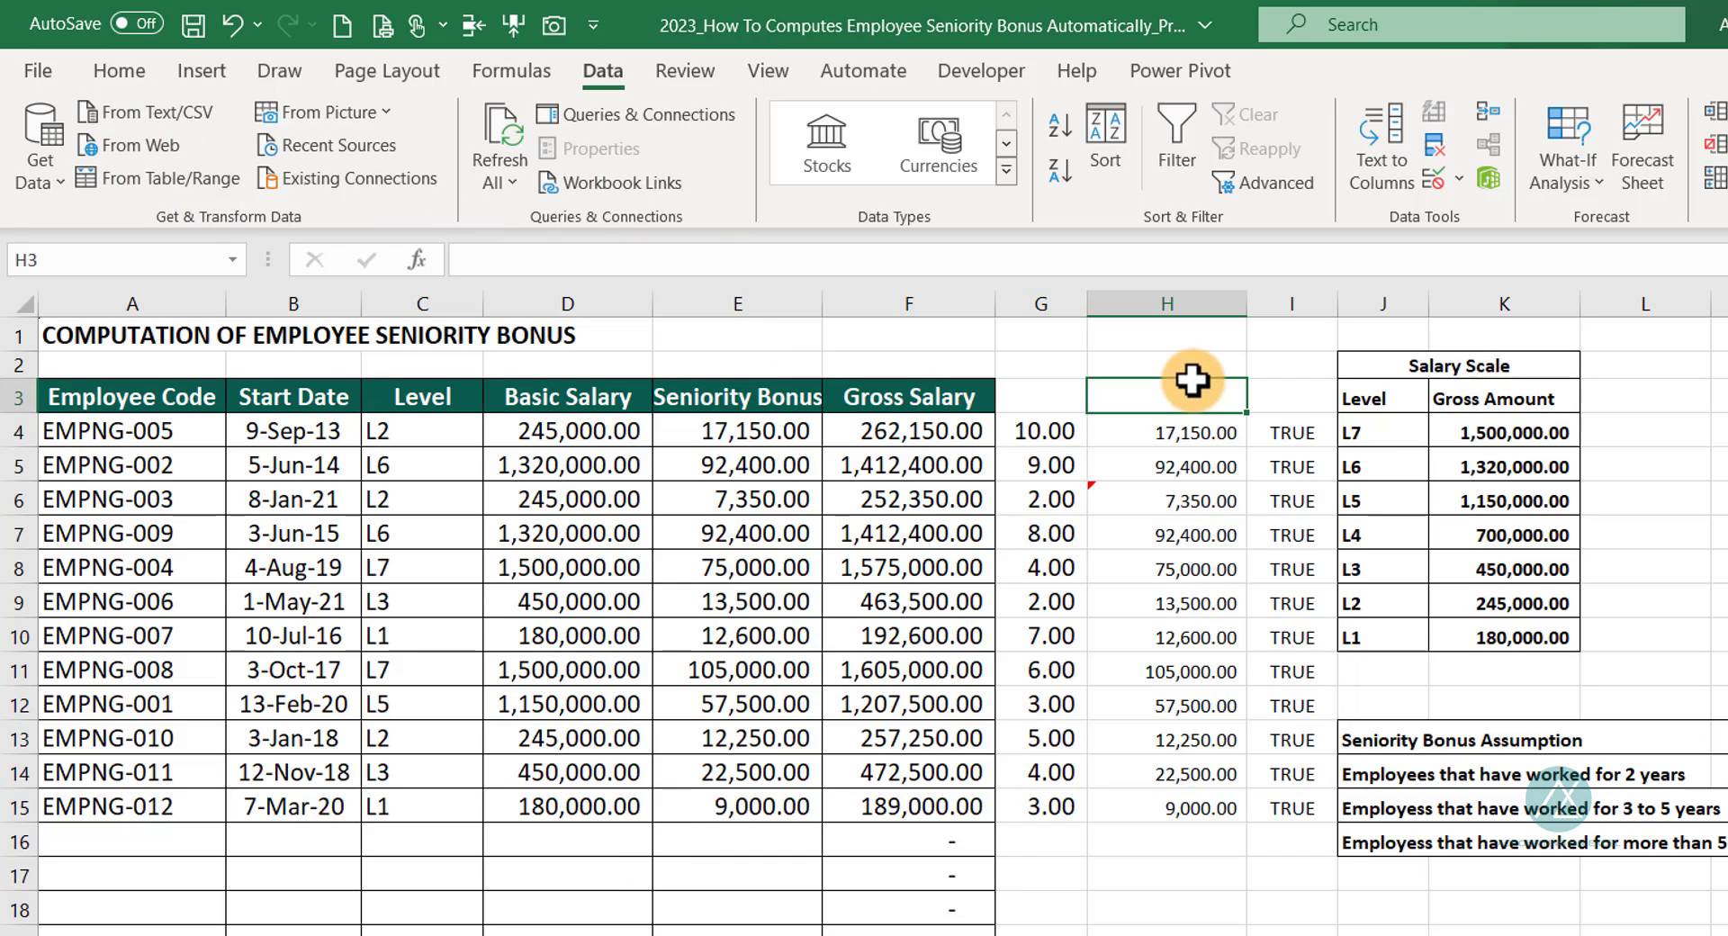